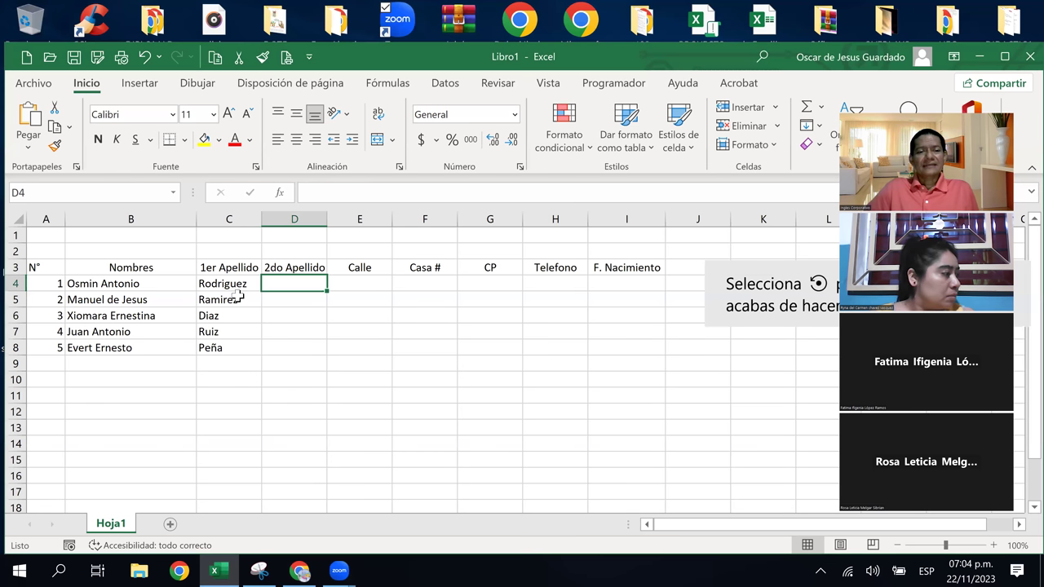
# - Open the recent workbook Buscar y reemplazar.xlsx and move to cell F3 in its formula column
pyautogui.click(239, 300)
pyautogui.click(363, 327)
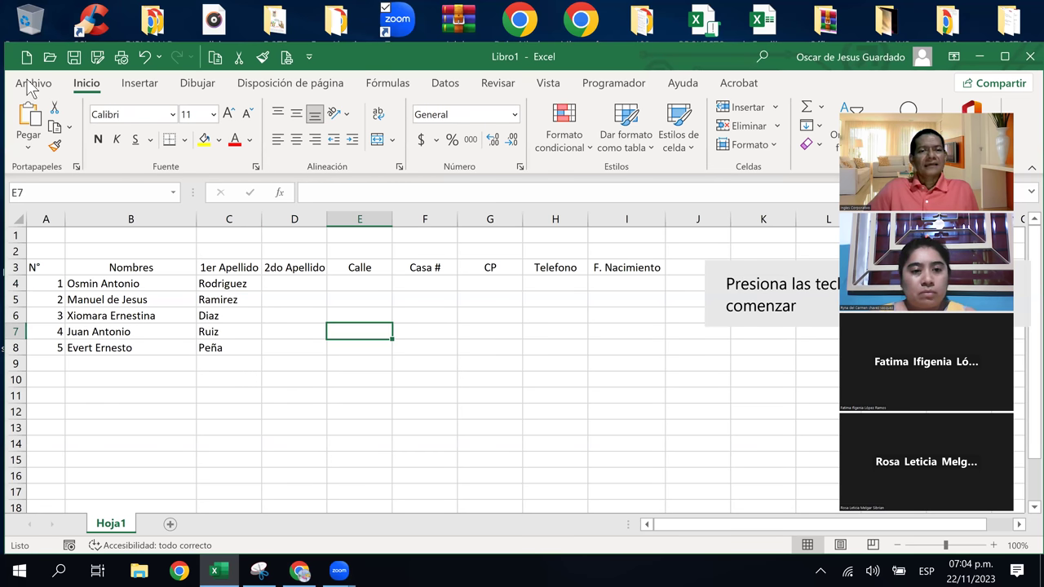
pyautogui.click(31, 83)
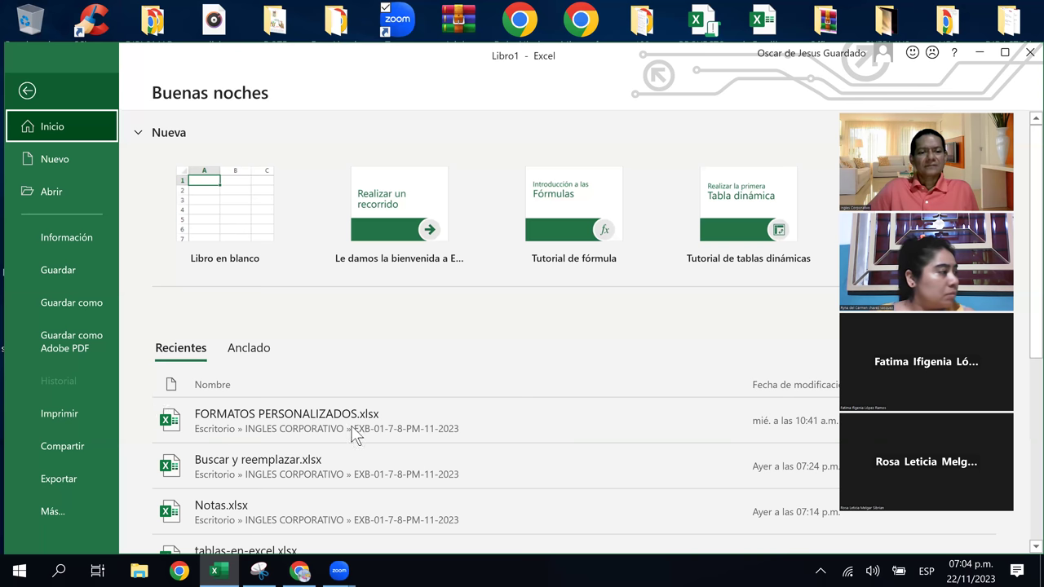
pyautogui.click(338, 466)
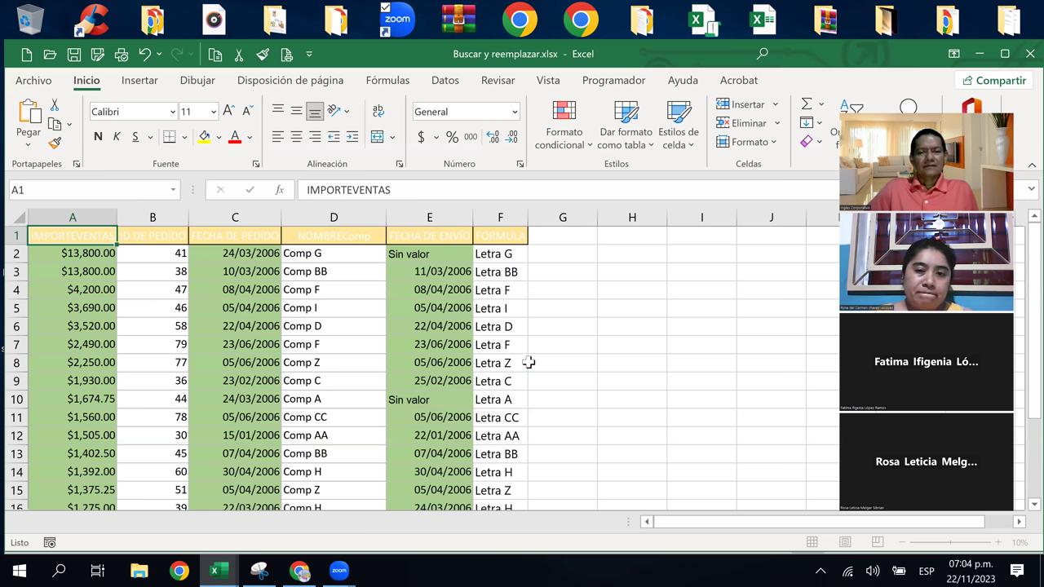
pyautogui.click(530, 363)
pyautogui.click(499, 308)
pyautogui.press('Up')
pyautogui.press('Up')
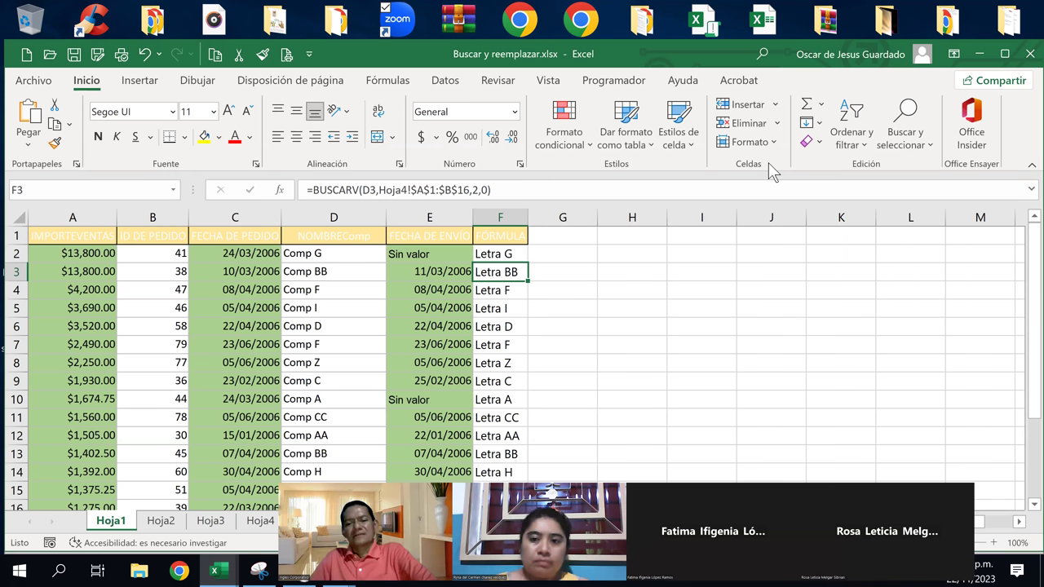
# - Bring up the Buscar y reemplazar dialog beside the data with its extra options shown
pyautogui.click(909, 146)
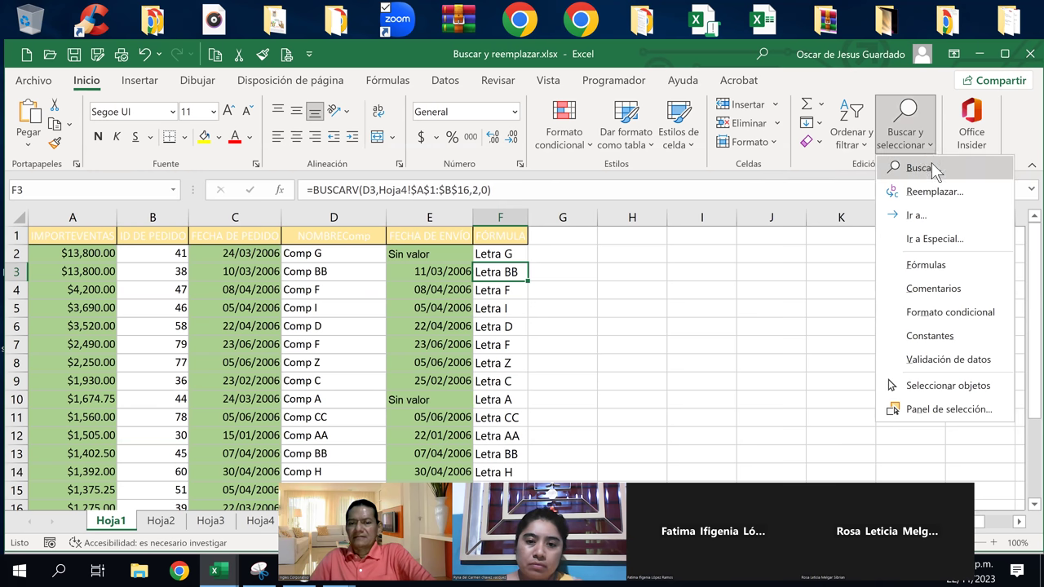
pyautogui.click(922, 168)
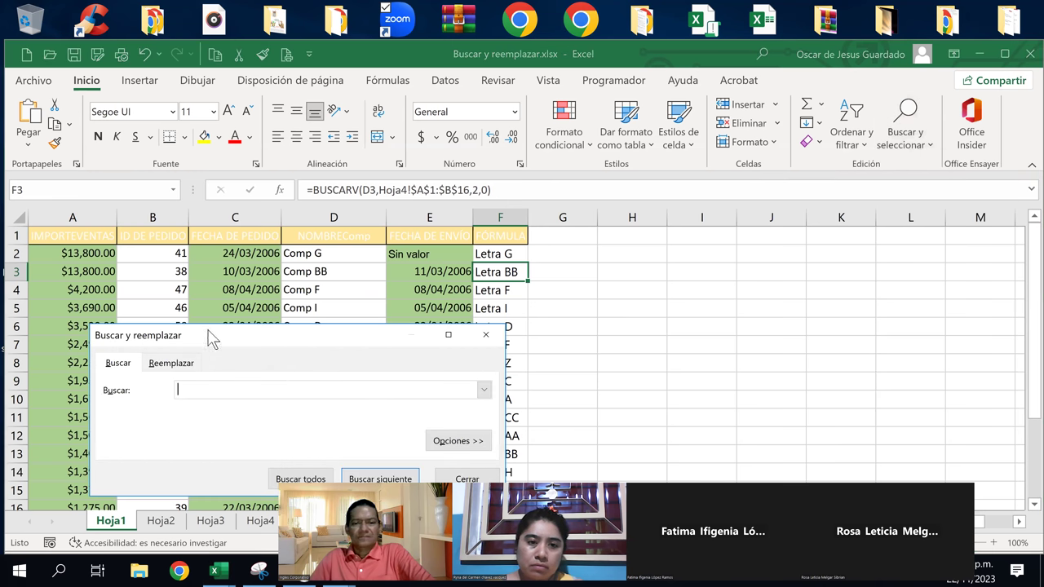
pyautogui.moveTo(209, 330); pyautogui.dragTo(666, 230)
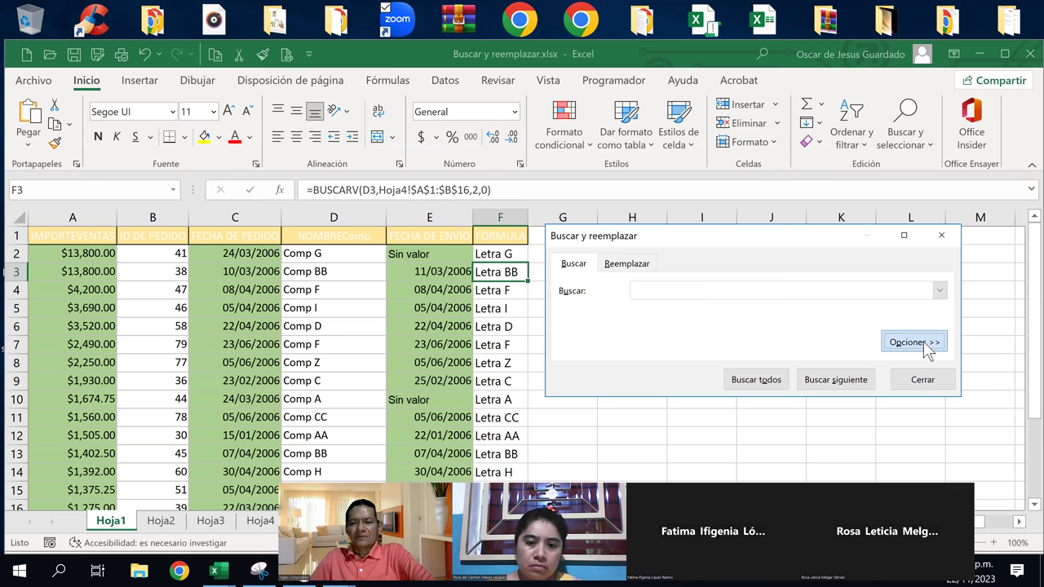
pyautogui.click(917, 341)
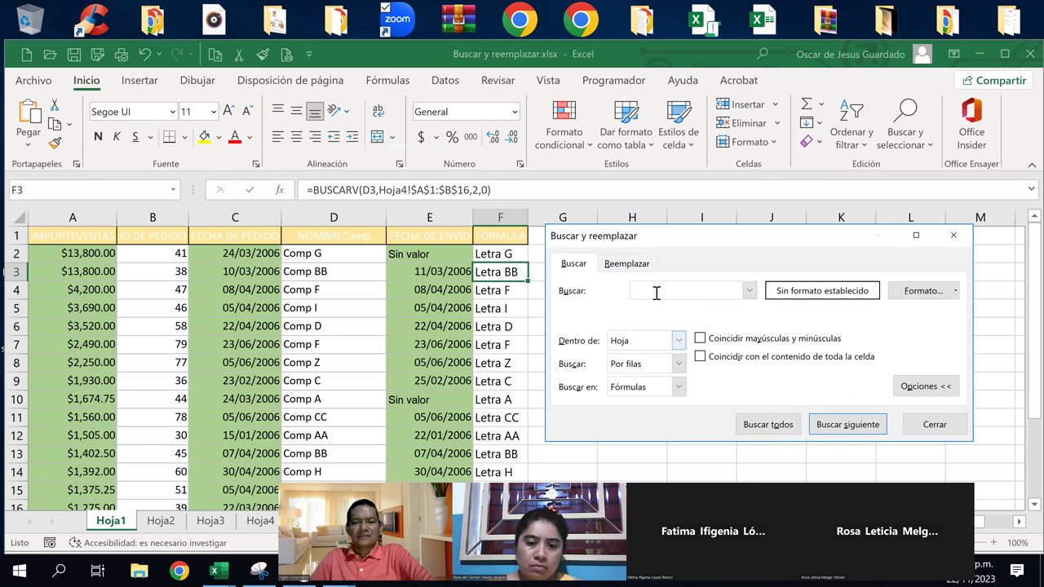
# - Enter Letra CC as the search text and start from cell A2
pyautogui.click(749, 290)
pyautogui.click(649, 290)
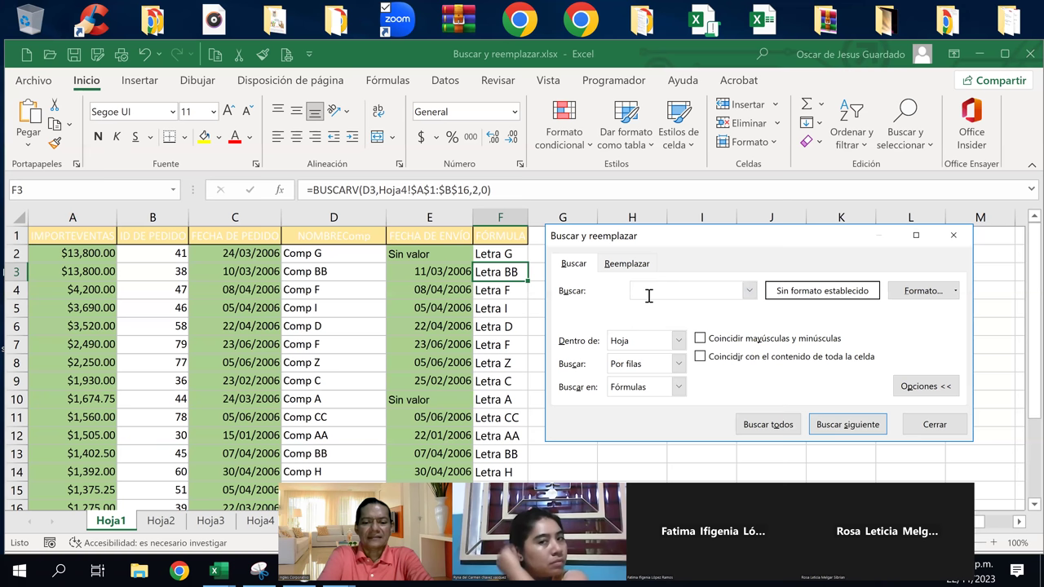
pyautogui.write('Letra CC')
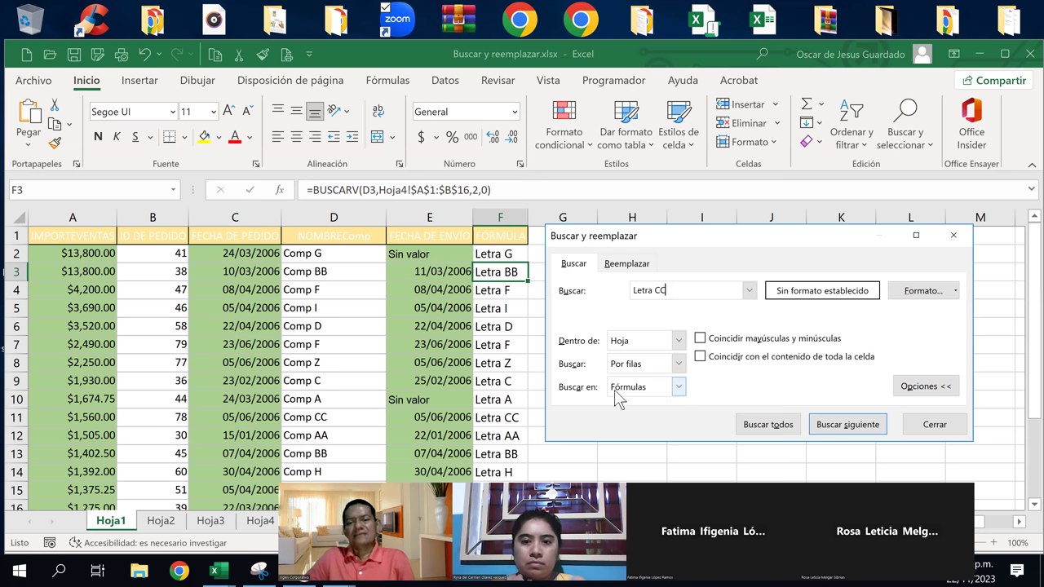
pyautogui.click(41, 257)
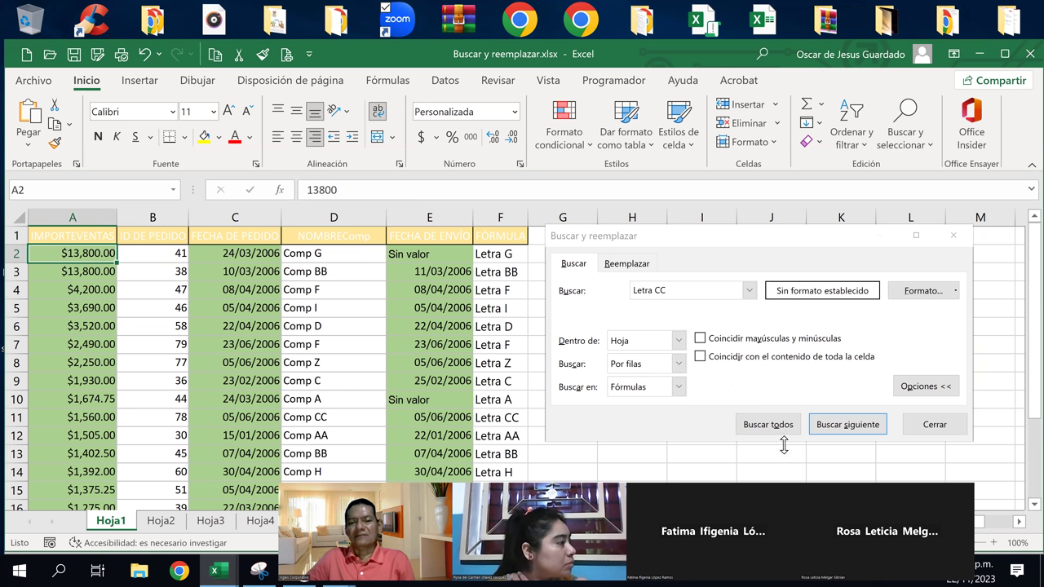
# - Rerun the Letra CC search with Coincidir mayúsculas y minúsculas ticked; it still finds nothing
pyautogui.click(865, 426)
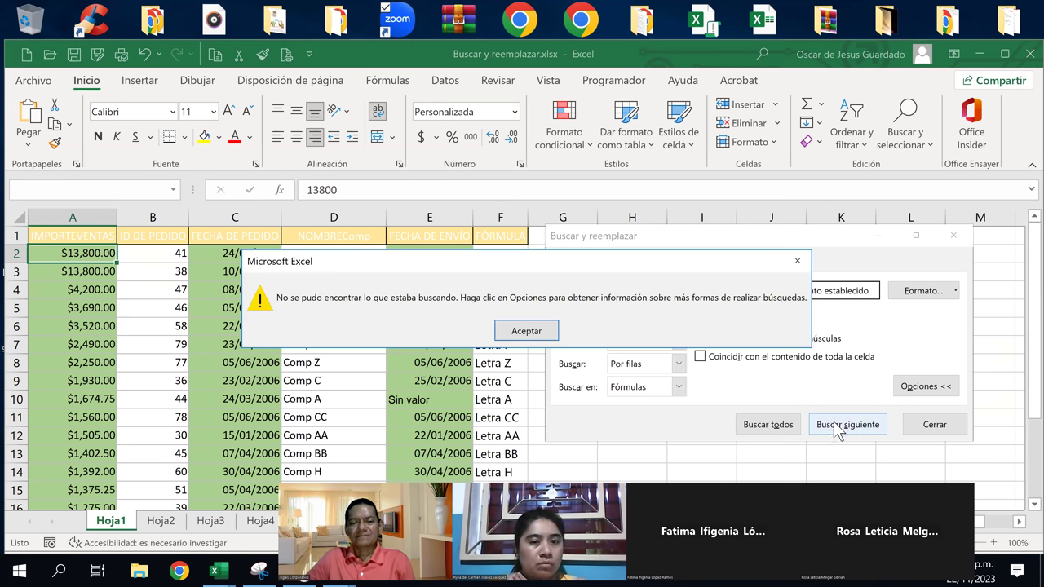
pyautogui.click(522, 331)
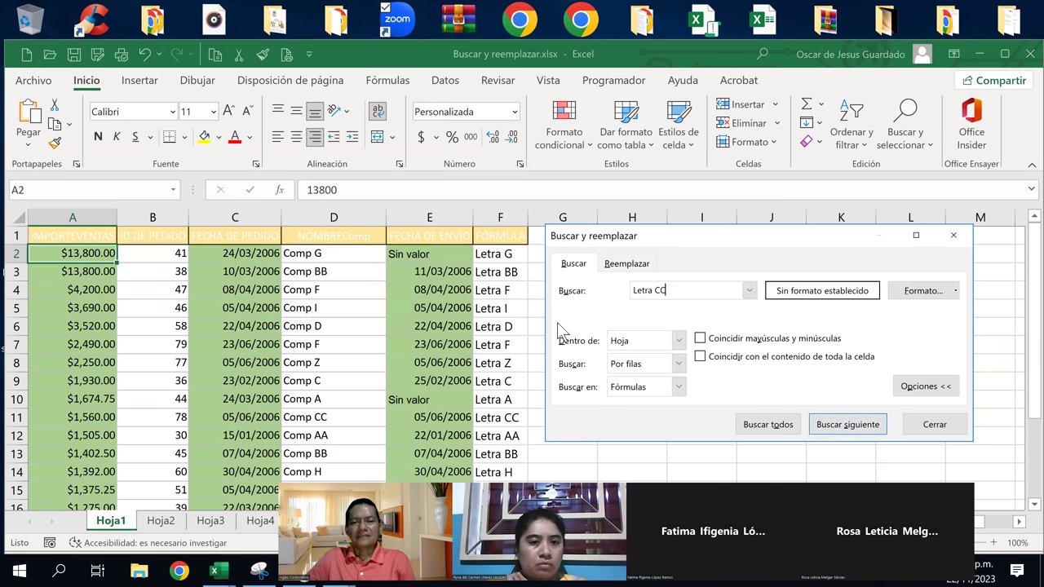
pyautogui.click(700, 338)
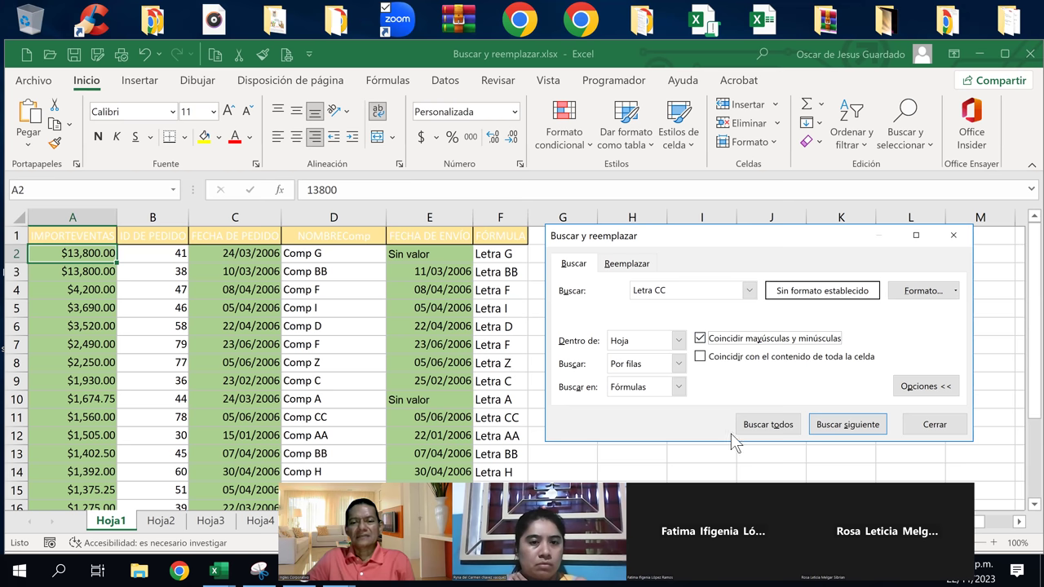
pyautogui.click(846, 431)
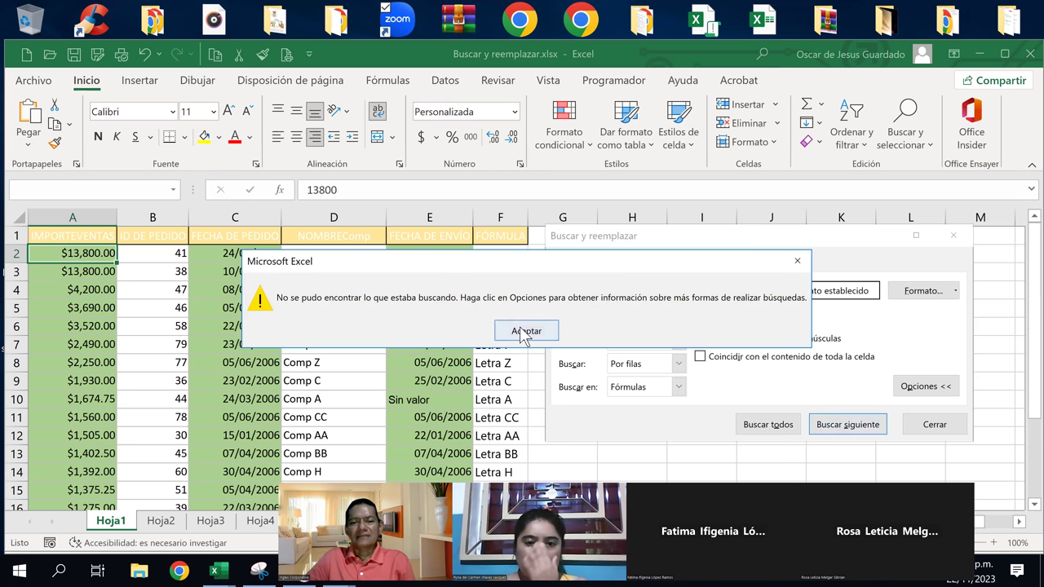
pyautogui.click(520, 328)
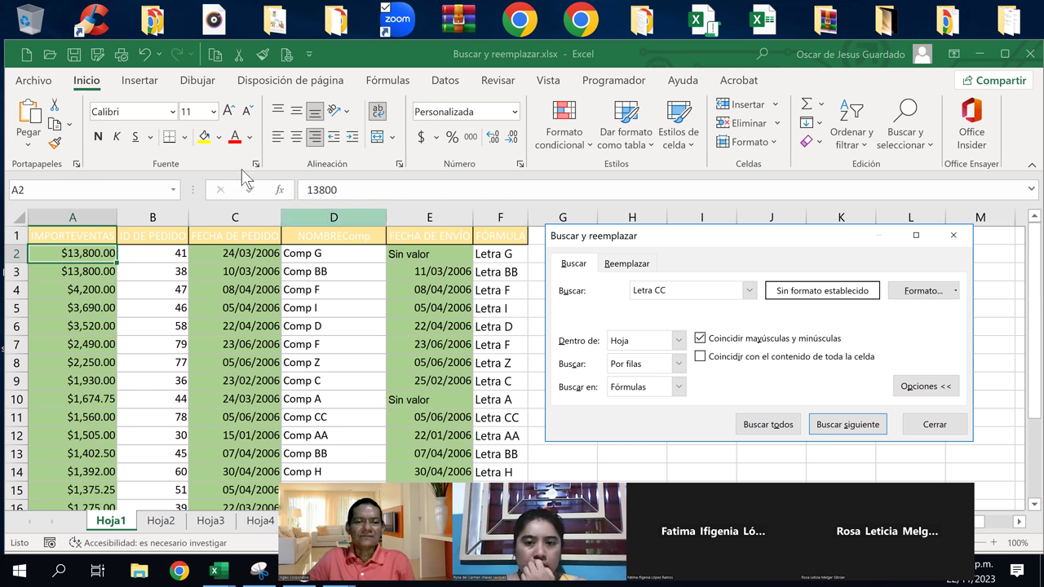
pyautogui.click(678, 388)
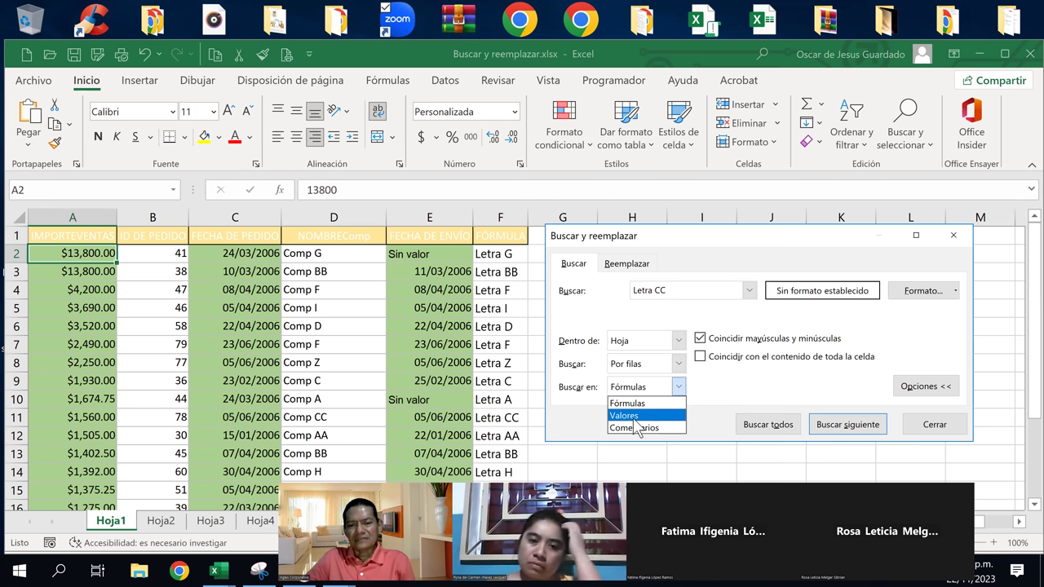
# - Try searching values column by column for Letra CC, which still reports no match
pyautogui.click(633, 417)
pyautogui.click(677, 365)
pyautogui.click(677, 365)
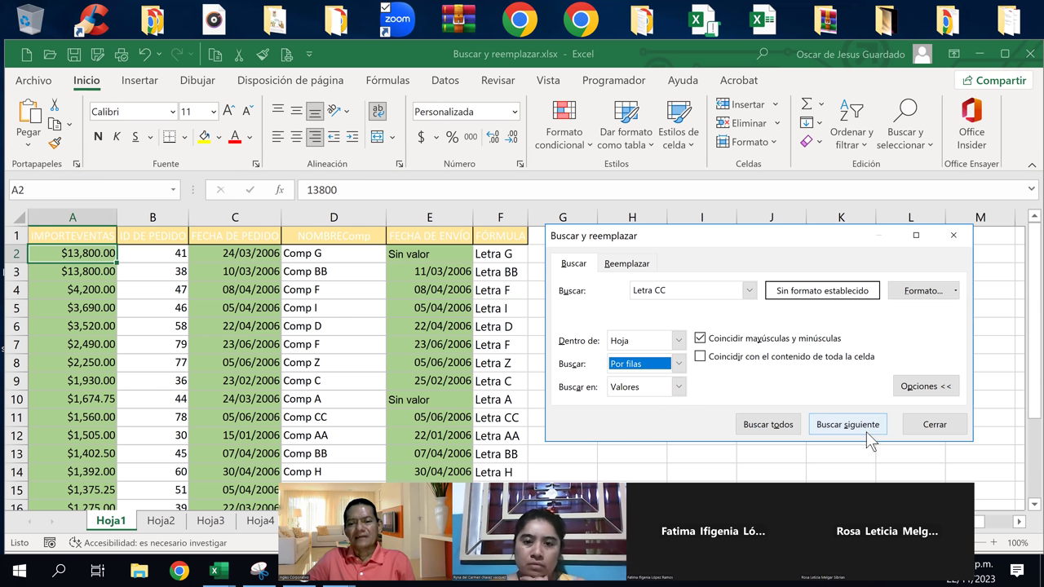
pyautogui.click(677, 387)
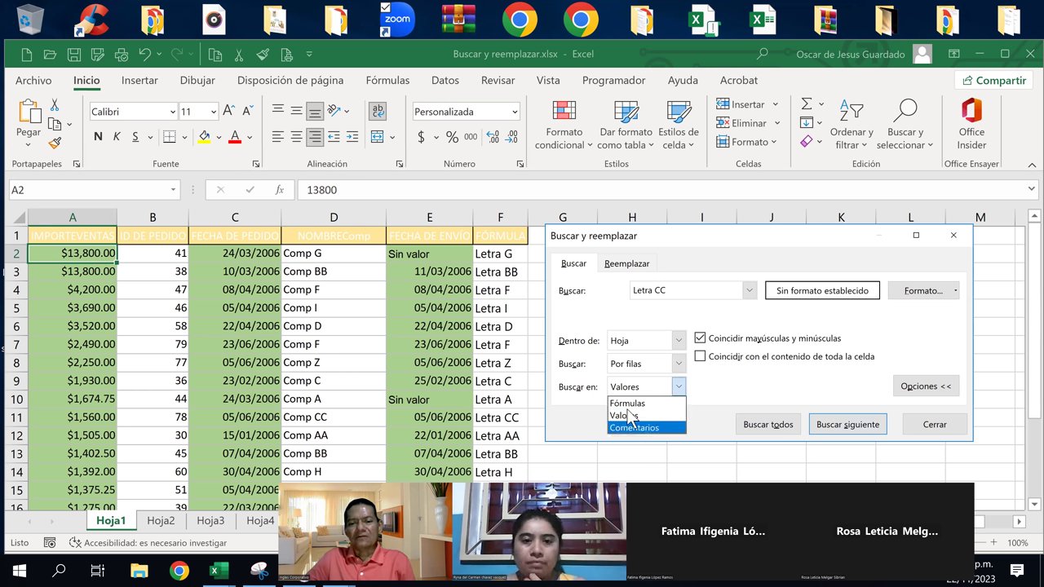
pyautogui.click(631, 415)
pyautogui.click(678, 364)
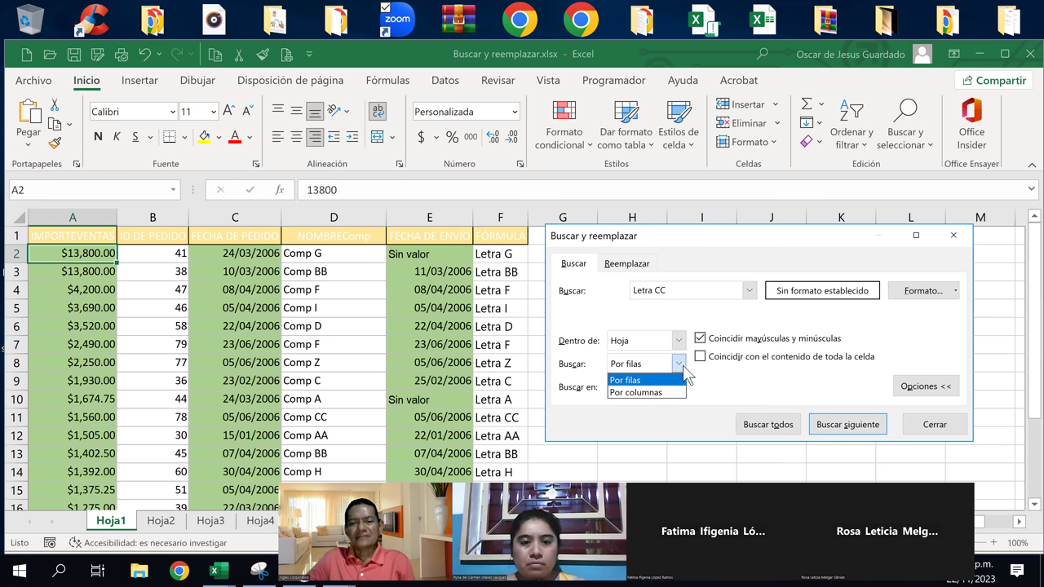
pyautogui.click(662, 393)
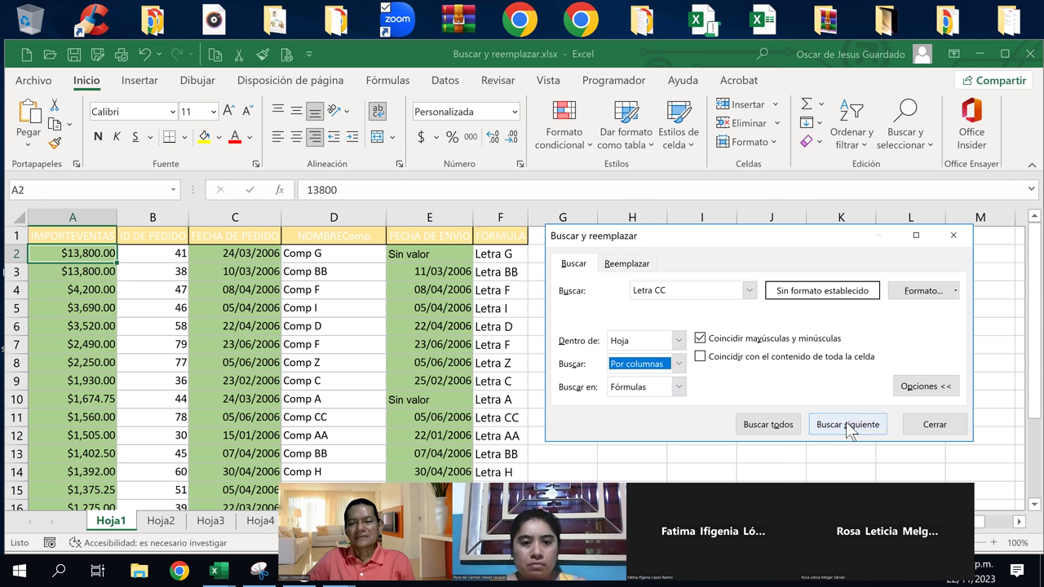
pyautogui.click(849, 431)
pyautogui.click(522, 331)
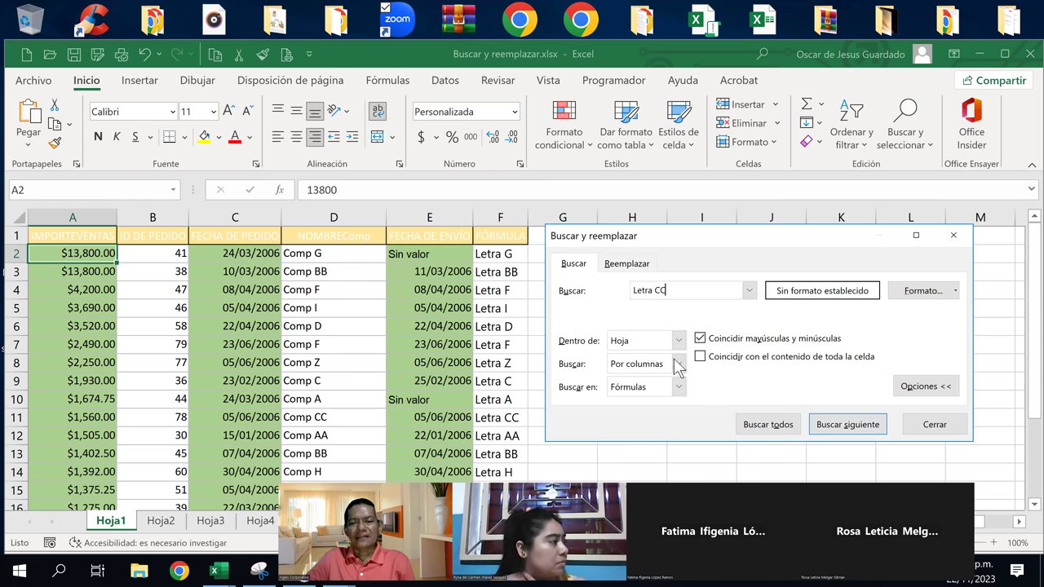
# - Search values by rows, locating Letra CC in cell F11
pyautogui.click(678, 364)
pyautogui.click(658, 377)
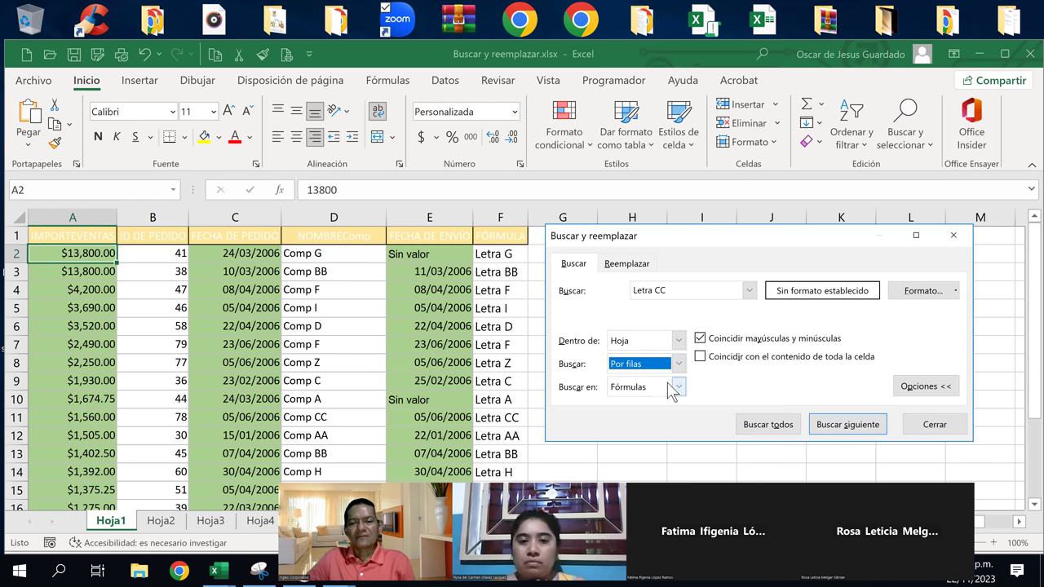
pyautogui.click(676, 387)
pyautogui.click(659, 416)
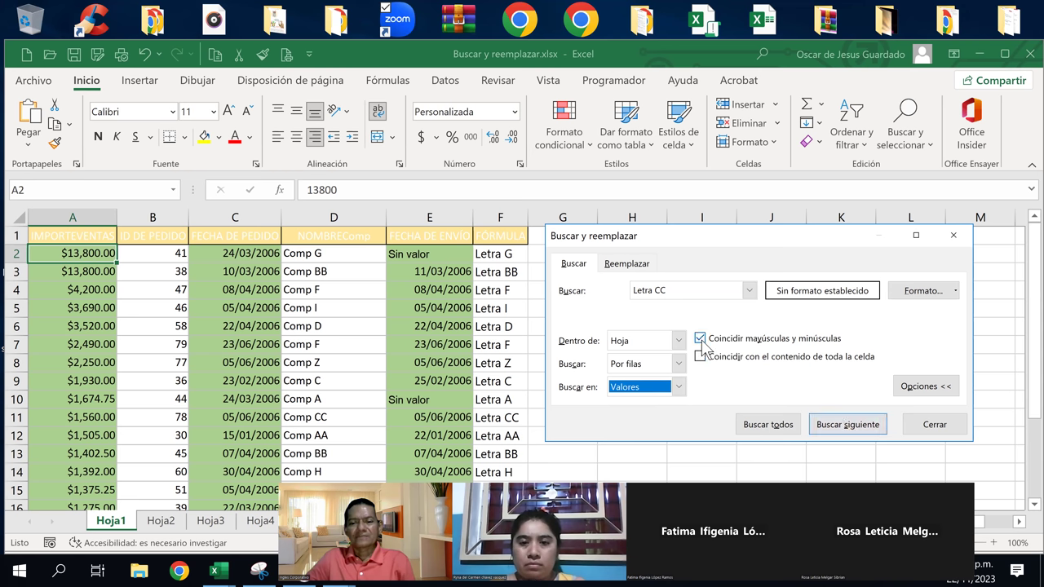
pyautogui.click(845, 430)
pyautogui.click(845, 430)
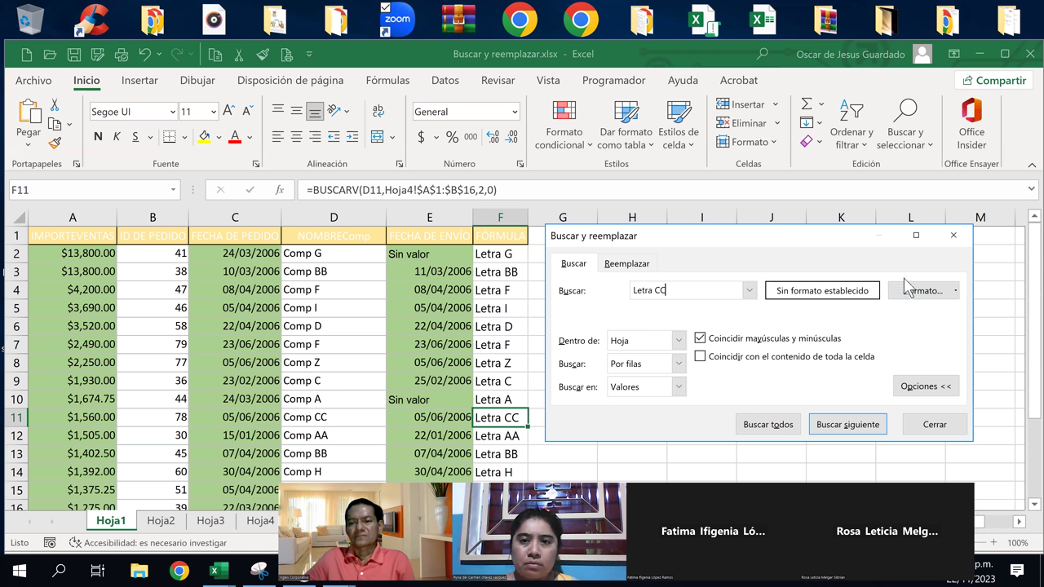
# - Close the Buscar y reemplazar dialog to return to Hoja1's order data
pyautogui.click(961, 238)
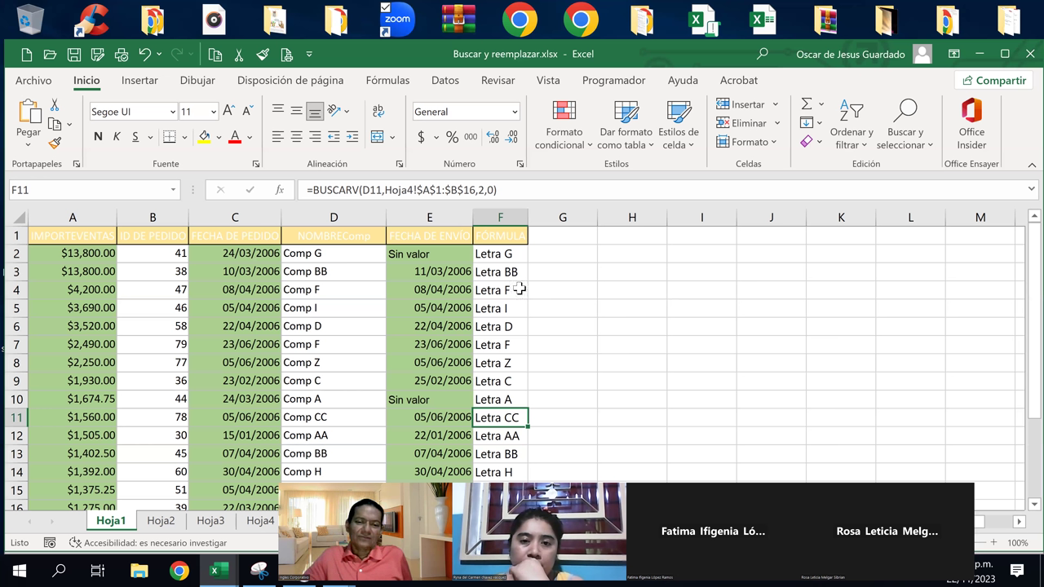
# - Inspect the BUSCARV lookup formulas in column F and the Comp BB row they use
pyautogui.click(501, 344)
pyautogui.click(500, 272)
pyautogui.click(504, 292)
pyautogui.click(503, 274)
pyautogui.click(512, 301)
pyautogui.click(496, 272)
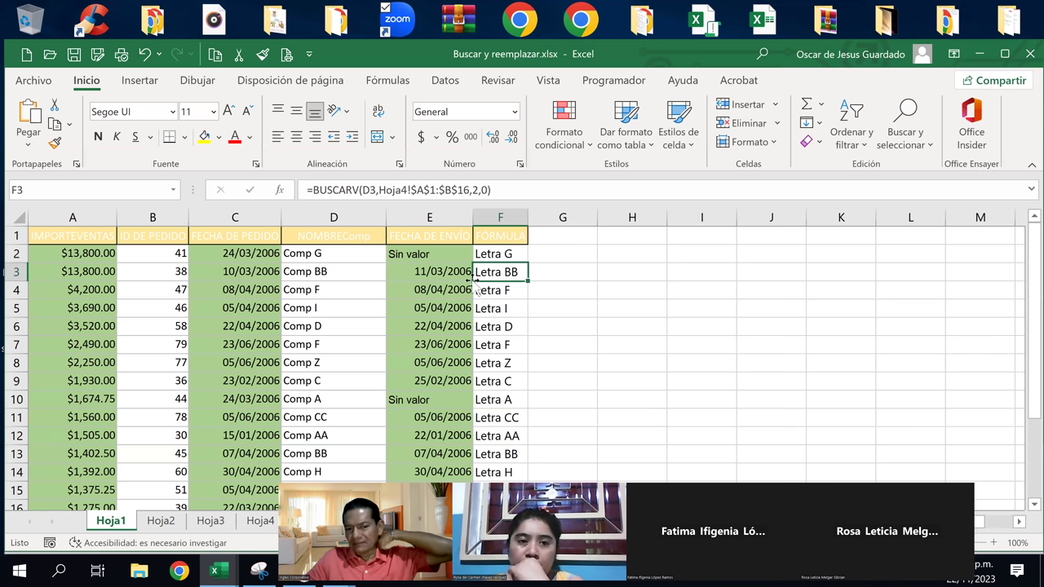
pyautogui.click(479, 330)
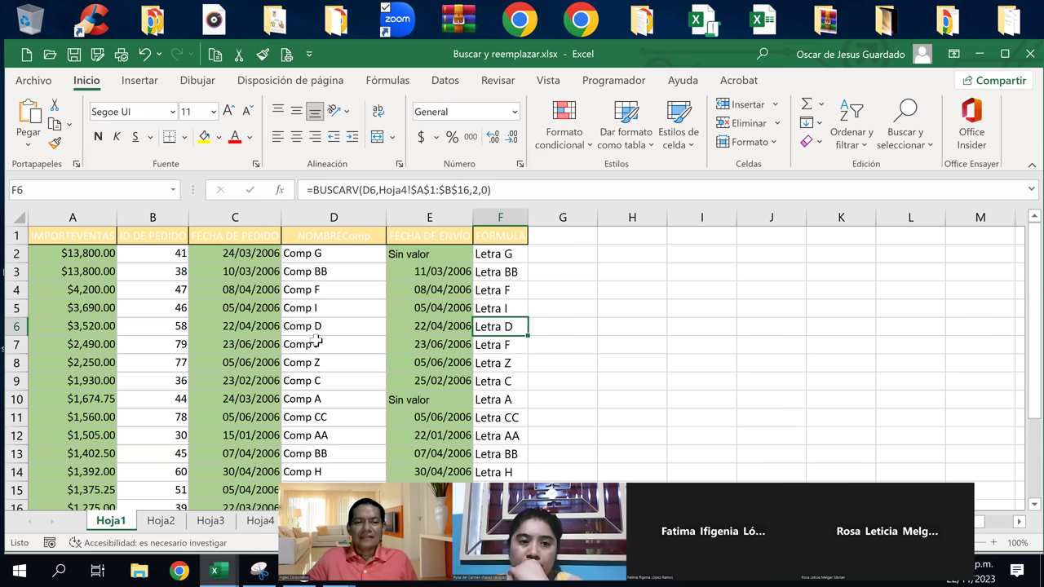
pyautogui.click(302, 290)
pyautogui.click(304, 273)
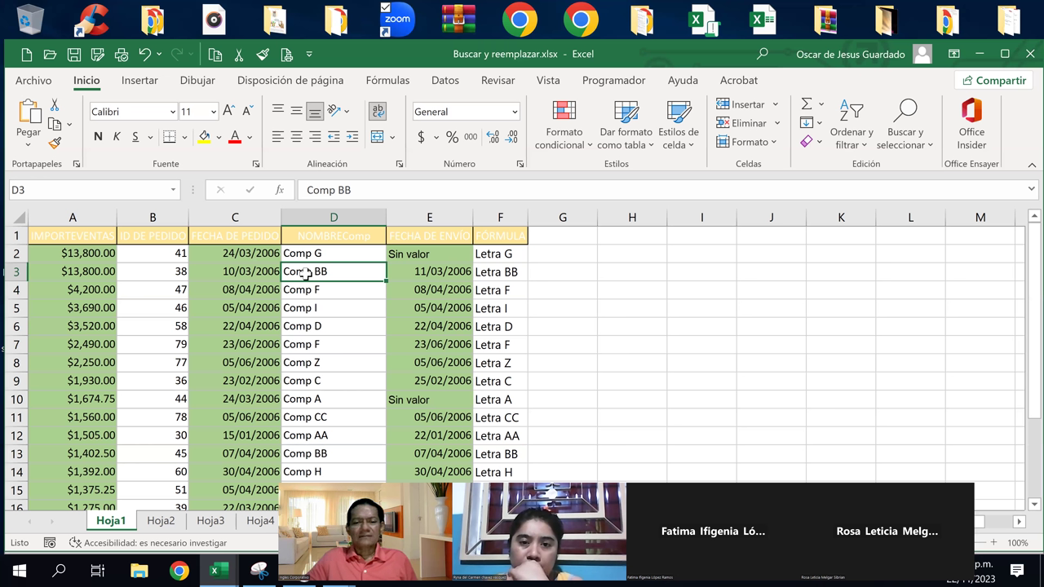
# - Check the Sin valor entry in E2, the Comp G and Comp D lookup results, and the dates
pyautogui.click(421, 255)
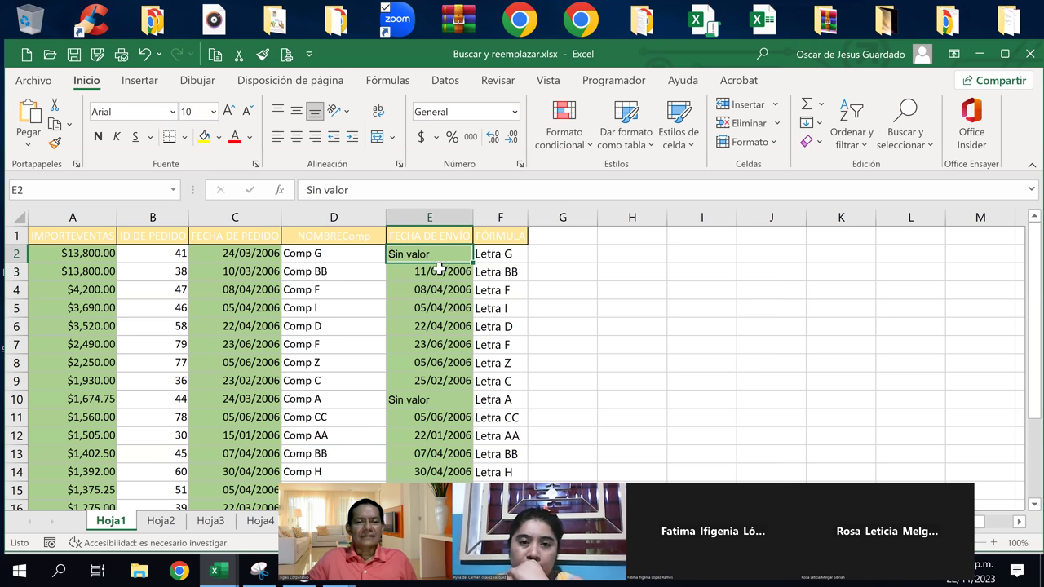
pyautogui.click(510, 255)
pyautogui.click(498, 308)
pyautogui.click(483, 344)
pyautogui.click(489, 328)
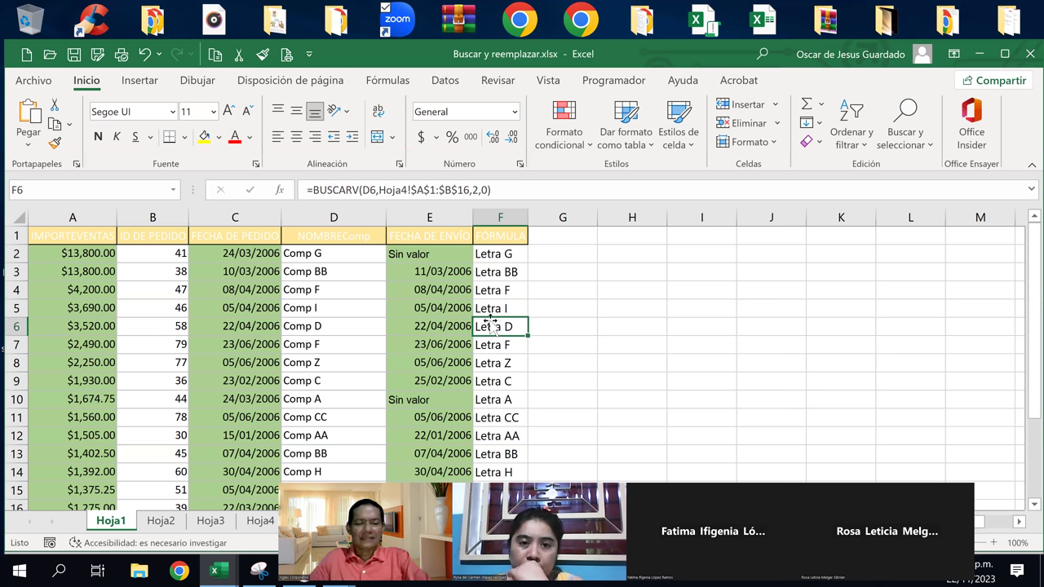
pyautogui.click(571, 344)
pyautogui.click(493, 326)
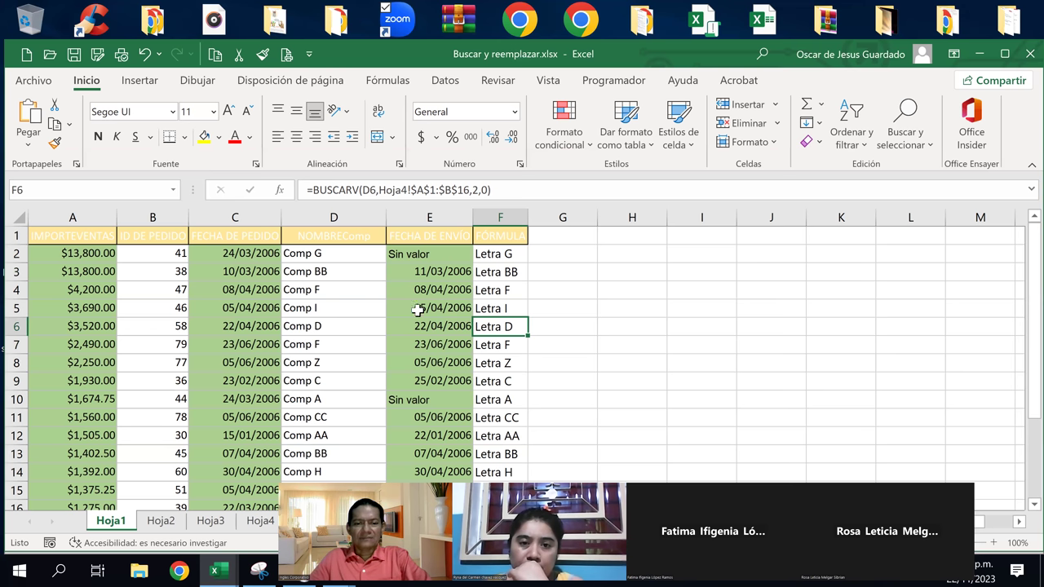
pyautogui.click(412, 308)
pyautogui.click(315, 308)
pyautogui.click(321, 287)
pyautogui.click(599, 315)
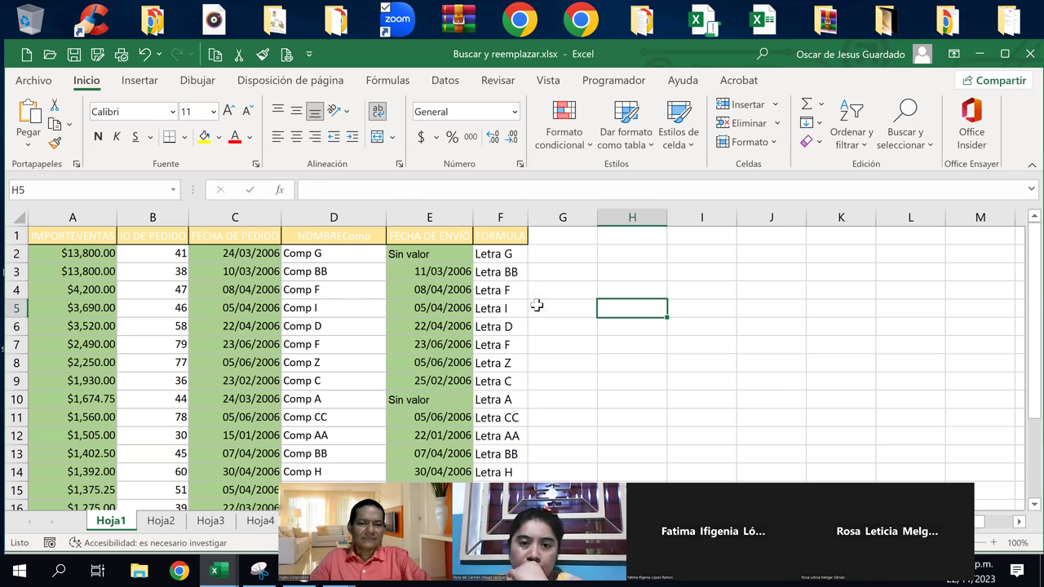
# - Switch to the Libro1 workbook and look over its name list
pyautogui.click(214, 571)
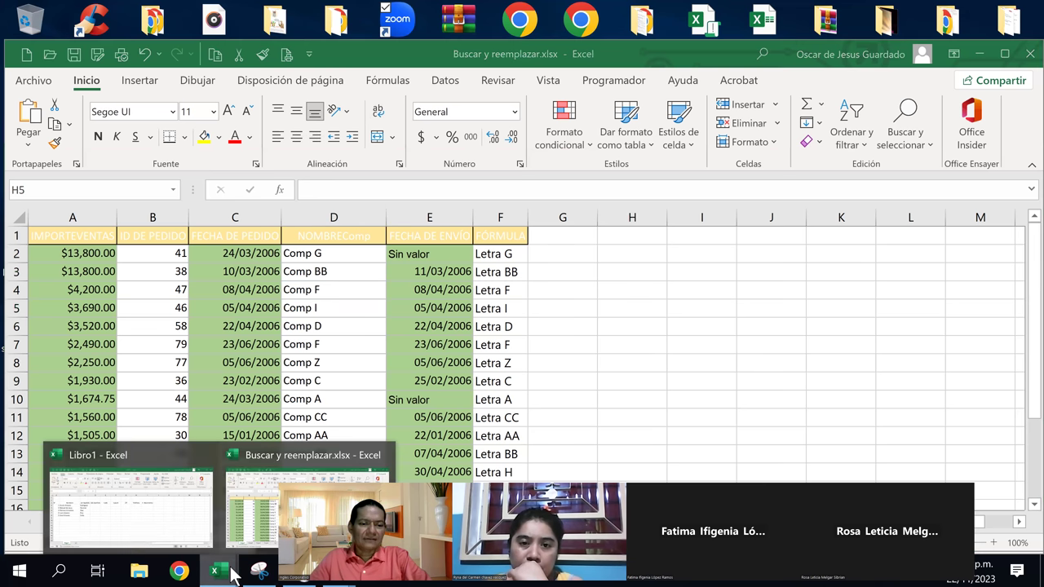
pyautogui.click(131, 513)
pyautogui.click(589, 287)
pyautogui.click(486, 287)
pyautogui.click(347, 301)
pyautogui.click(598, 295)
pyautogui.click(316, 285)
pyautogui.click(600, 301)
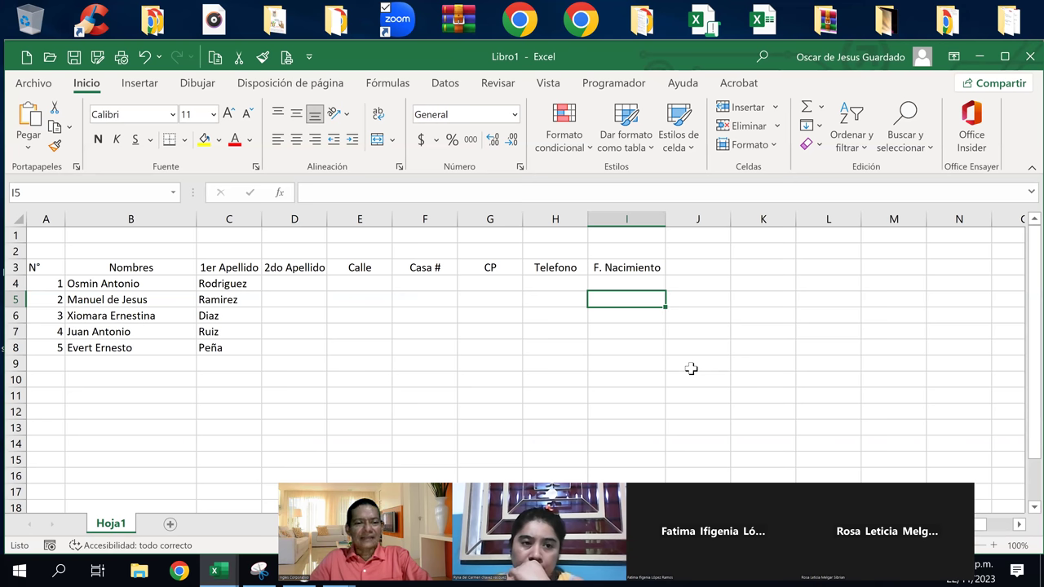
pyautogui.click(269, 285)
pyautogui.click(356, 333)
# - Point out the empty 2do Apellido cells and select cell D4
pyautogui.click(290, 317)
pyautogui.click(291, 343)
pyautogui.click(291, 331)
pyautogui.click(292, 317)
pyautogui.click(291, 298)
pyautogui.click(291, 283)
pyautogui.click(291, 301)
pyautogui.click(294, 281)
pyautogui.click(294, 334)
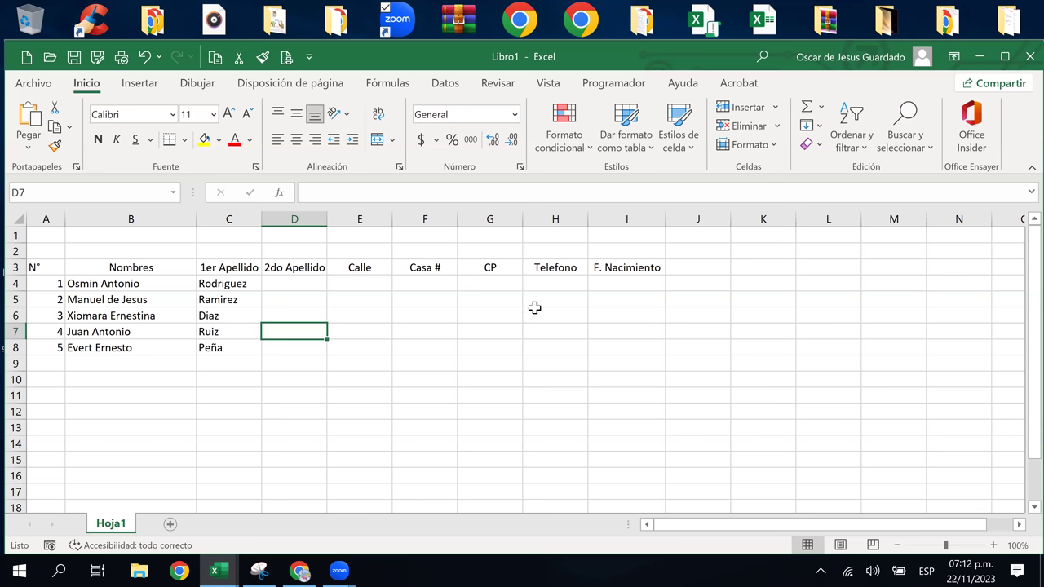
pyautogui.click(292, 286)
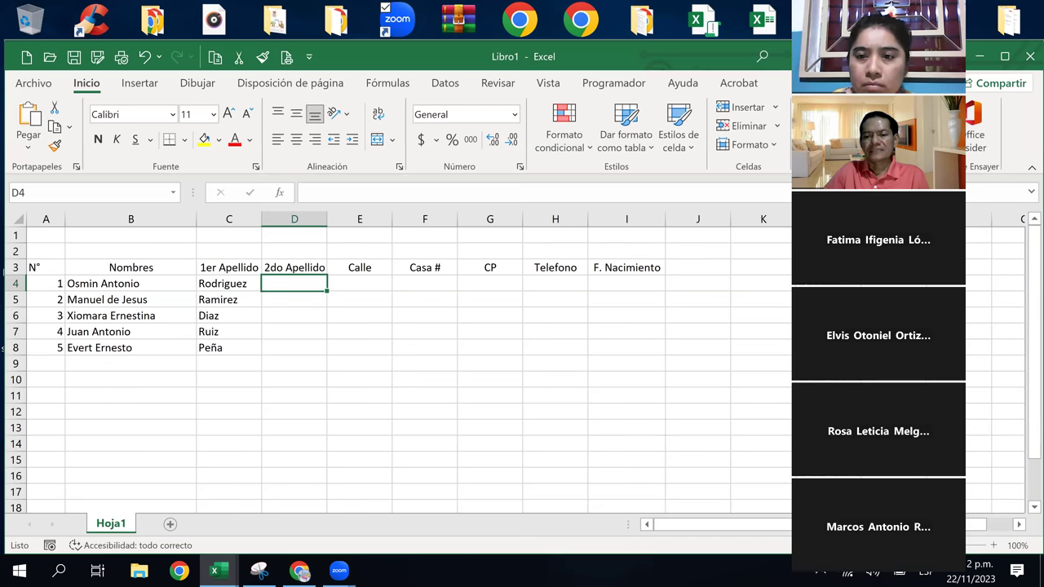
# - Type a second surname for each of the five people in cells D4 through D8
pyautogui.click(296, 298)
pyautogui.press('Up')
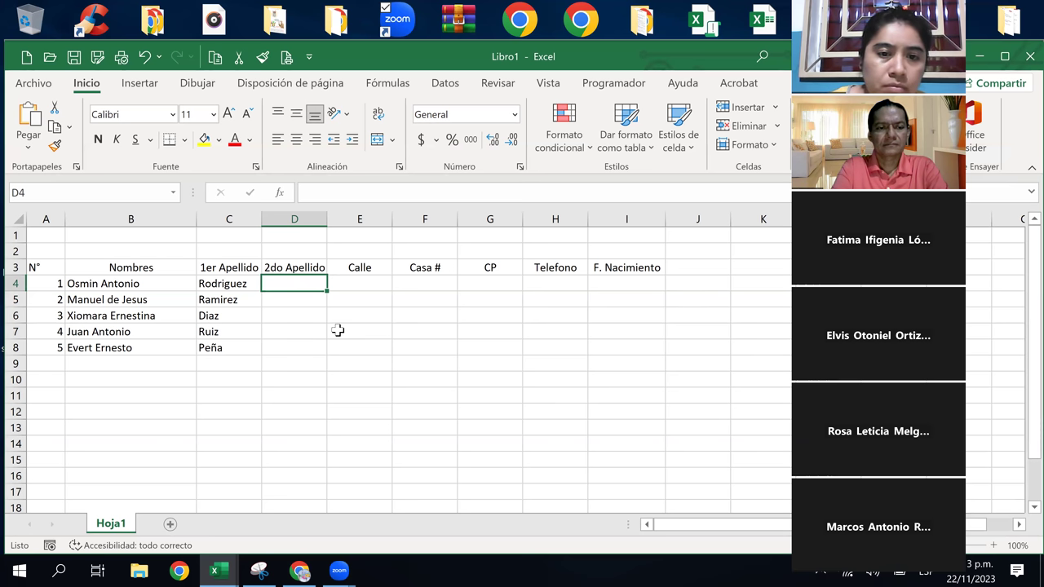
pyautogui.write('Lizama')
pyautogui.press('Return')
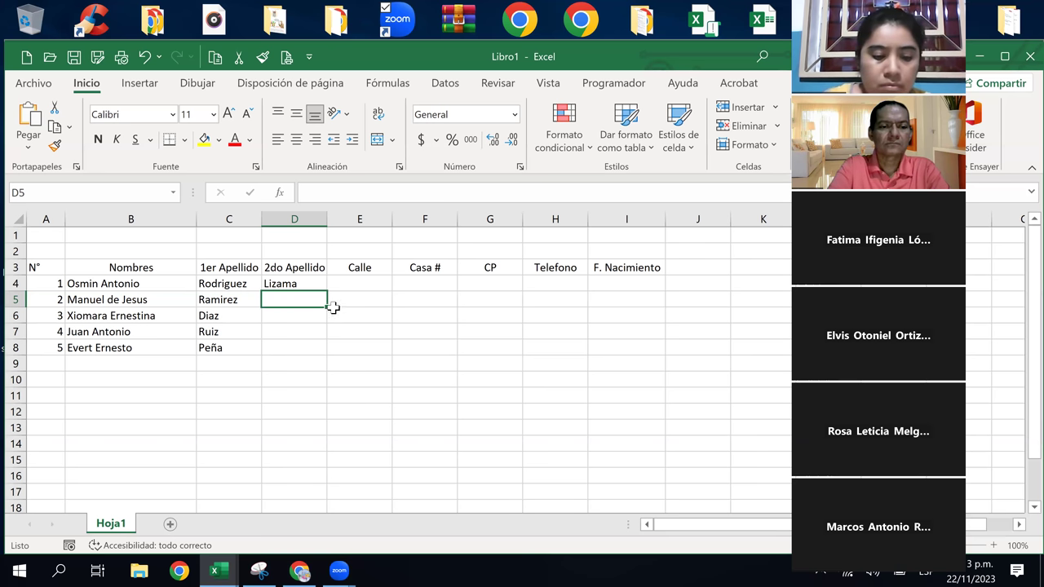
pyautogui.write('Ortega')
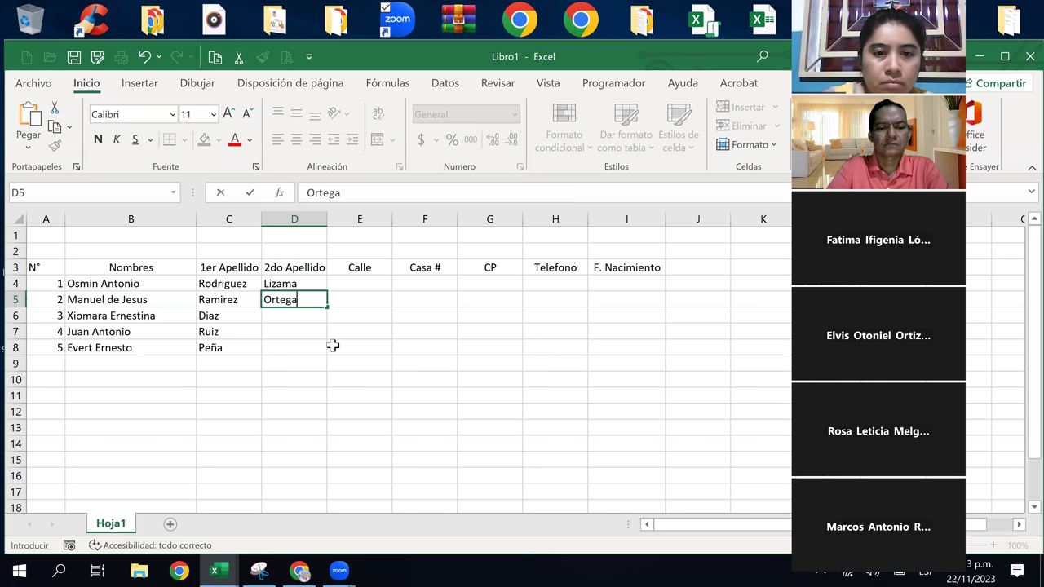
pyautogui.press('Return')
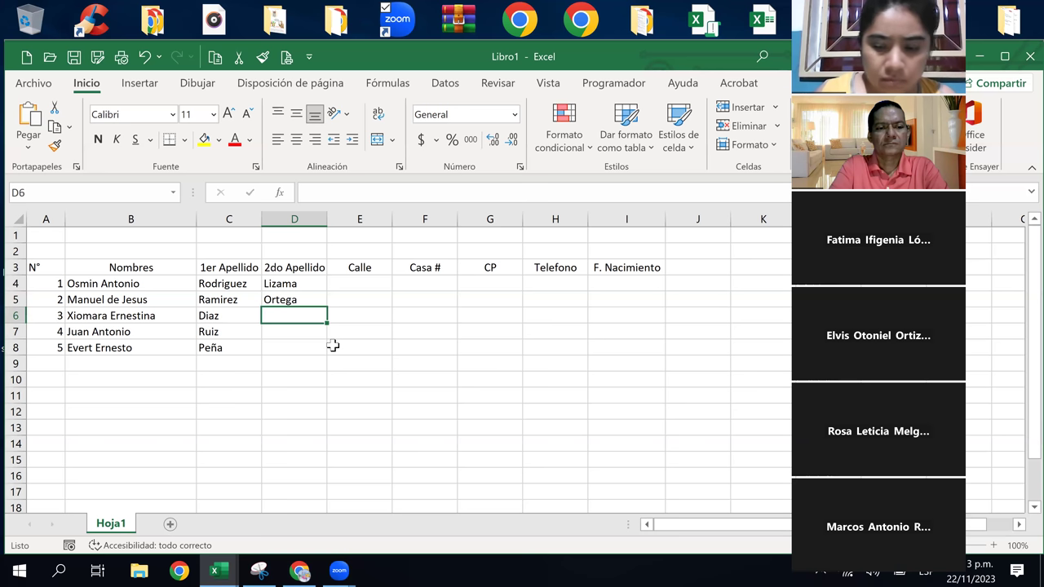
pyautogui.write('Rivera')
pyautogui.press('Return')
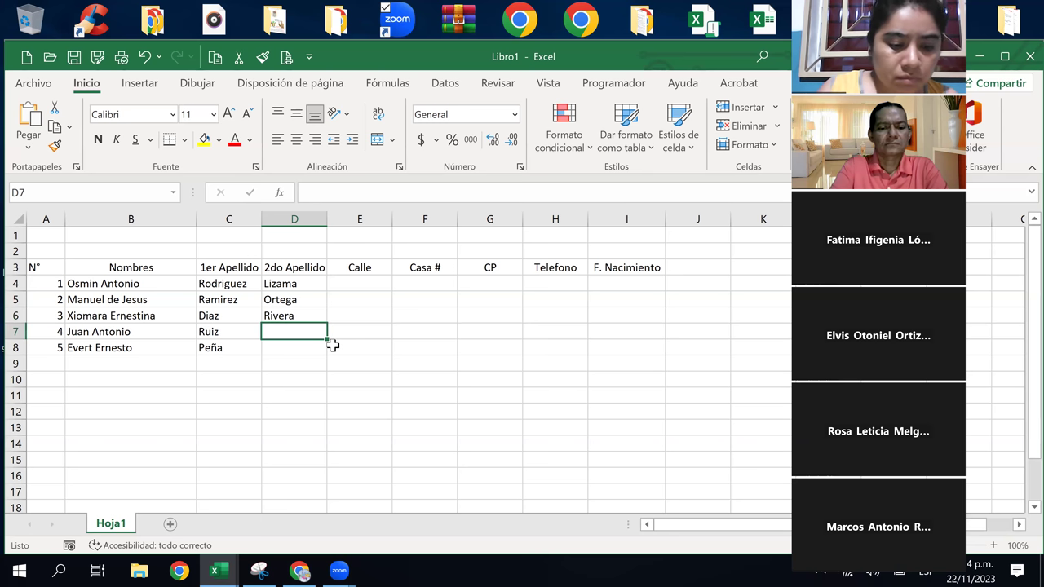
pyautogui.write('Oliva')
pyautogui.press('Return')
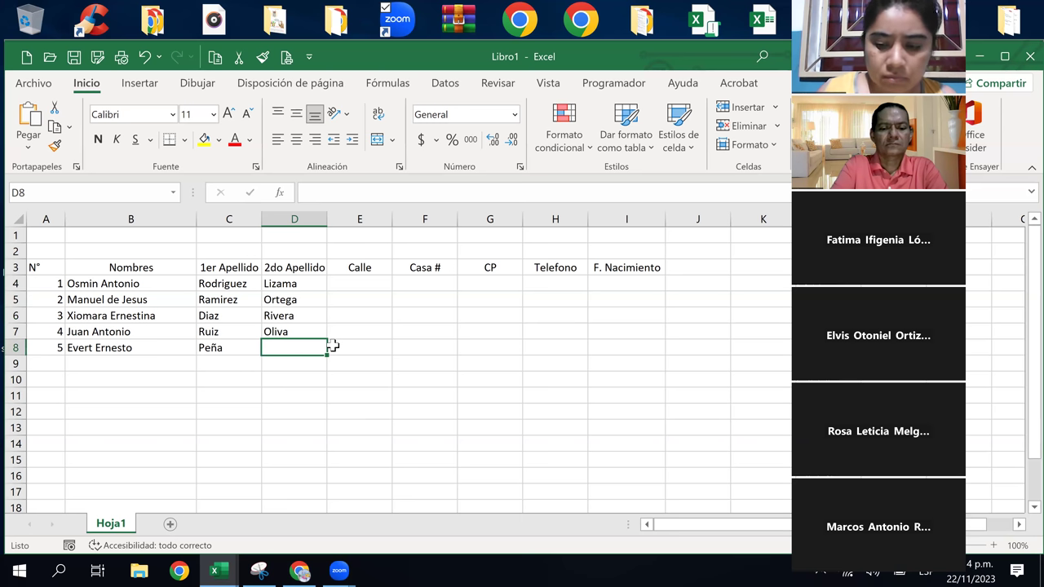
pyautogui.write('Caldero')
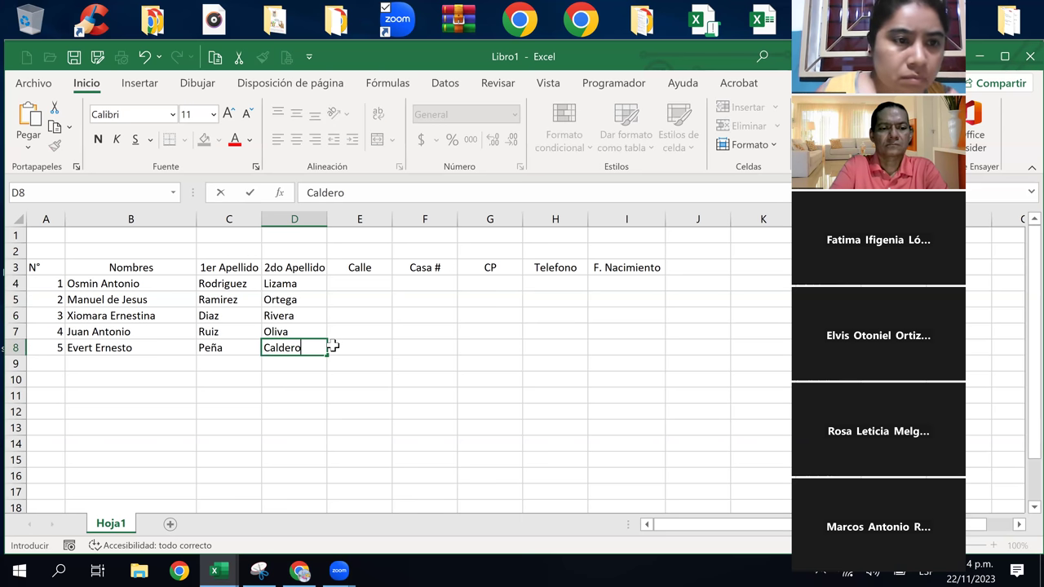
pyautogui.write('n')
pyautogui.press('Return')
# - Move to the number 5 in cell A8 of the N° column
pyautogui.press('Up')
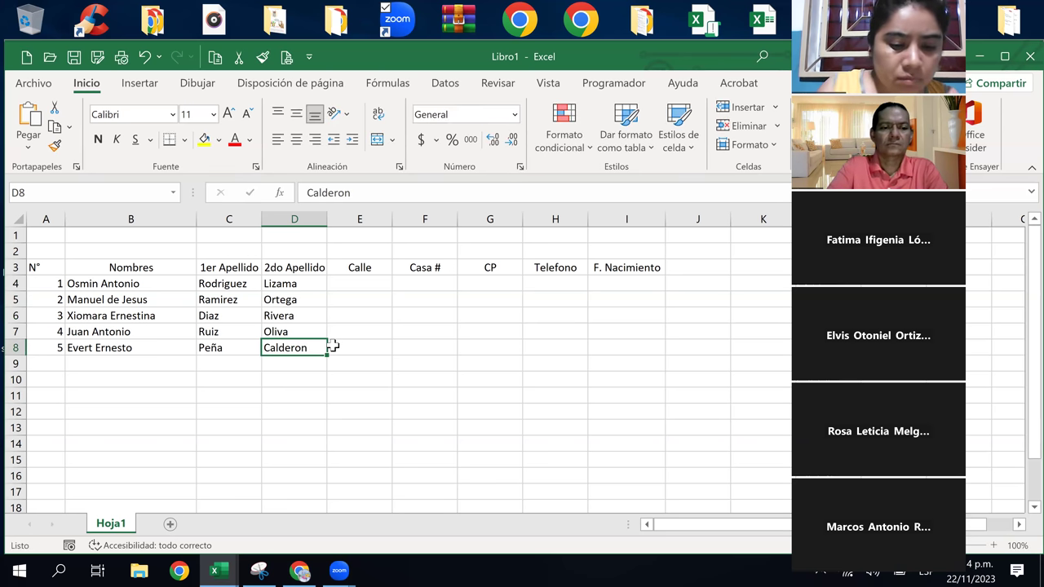
pyautogui.press('Up')
pyautogui.press('Down')
pyautogui.press('Down')
pyautogui.press('Left')
pyautogui.press('Left')
pyautogui.press('Left')
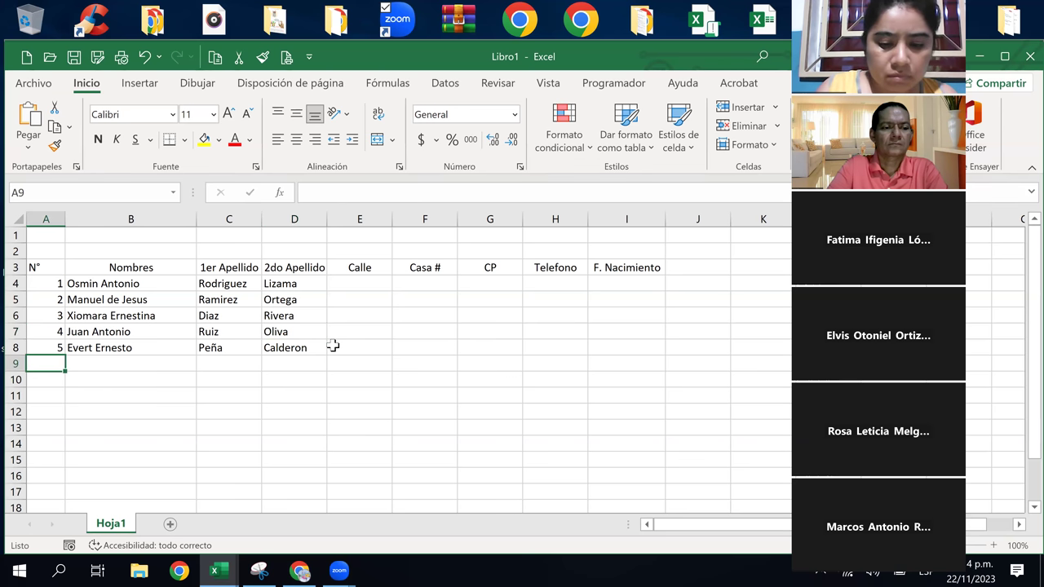
pyautogui.press('Up')
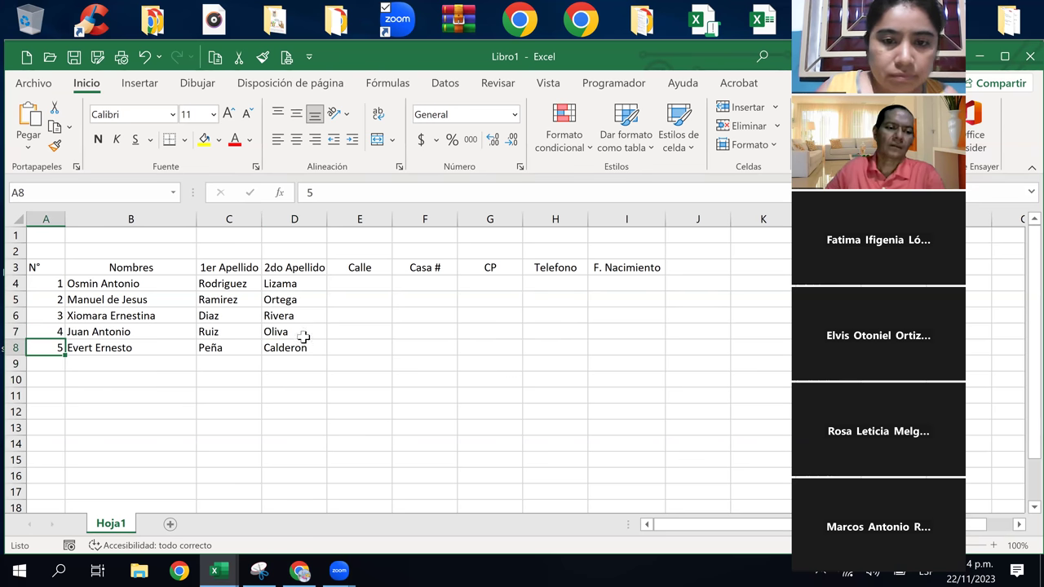
# - Extend the N° series from 6 to 10 and enter person 6's first names in B9
pyautogui.moveTo(43, 331)
pyautogui.mouseDown()
pyautogui.moveTo(56, 349)
pyautogui.moveTo(47, 426)
pyautogui.mouseUp()
pyautogui.click(123, 367)
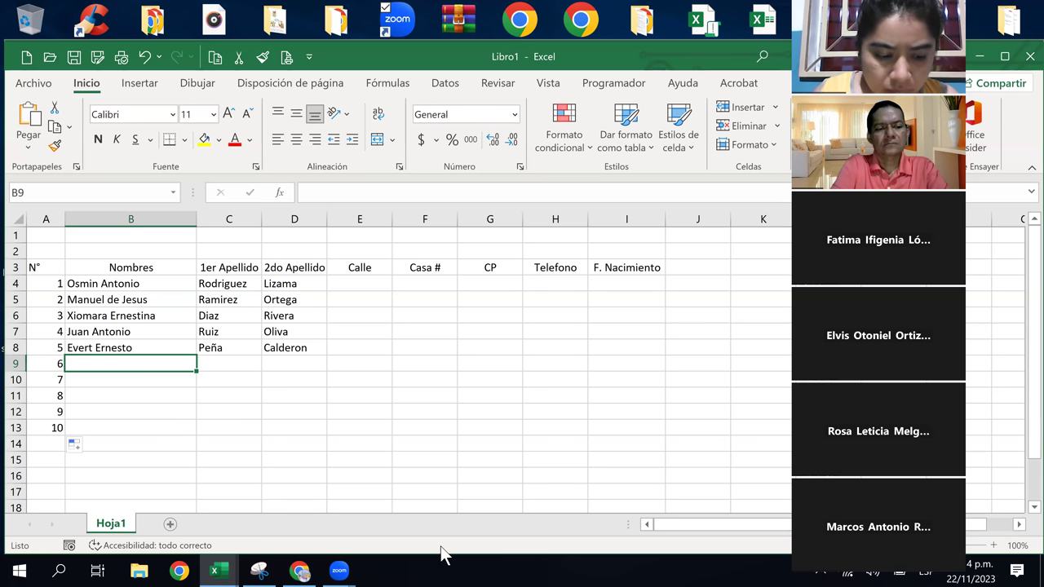
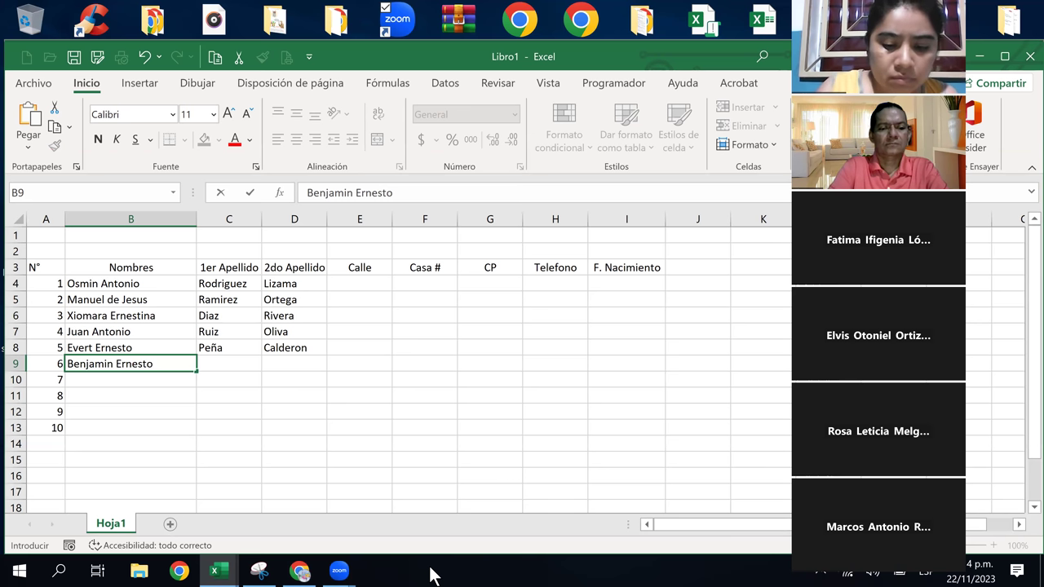
pyautogui.press('Return')
# - Type and correct person 7's first names in cell B10
pyautogui.write('Emirt')
pyautogui.press('BackSpace')
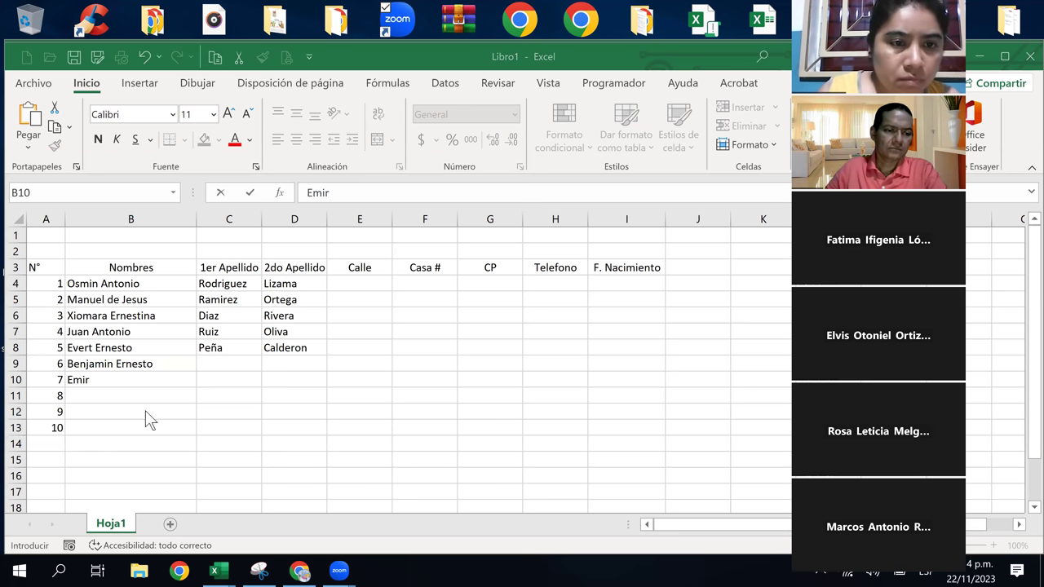
pyautogui.doubleClick(107, 379)
pyautogui.click(101, 385)
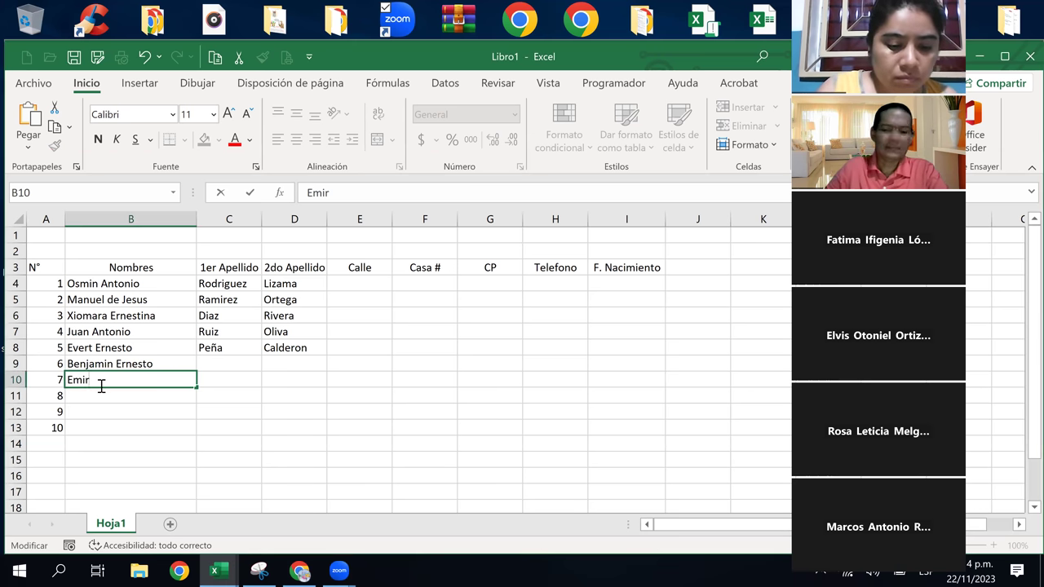
pyautogui.press('BackSpace')
pyautogui.press('BackSpace')
pyautogui.write('er')
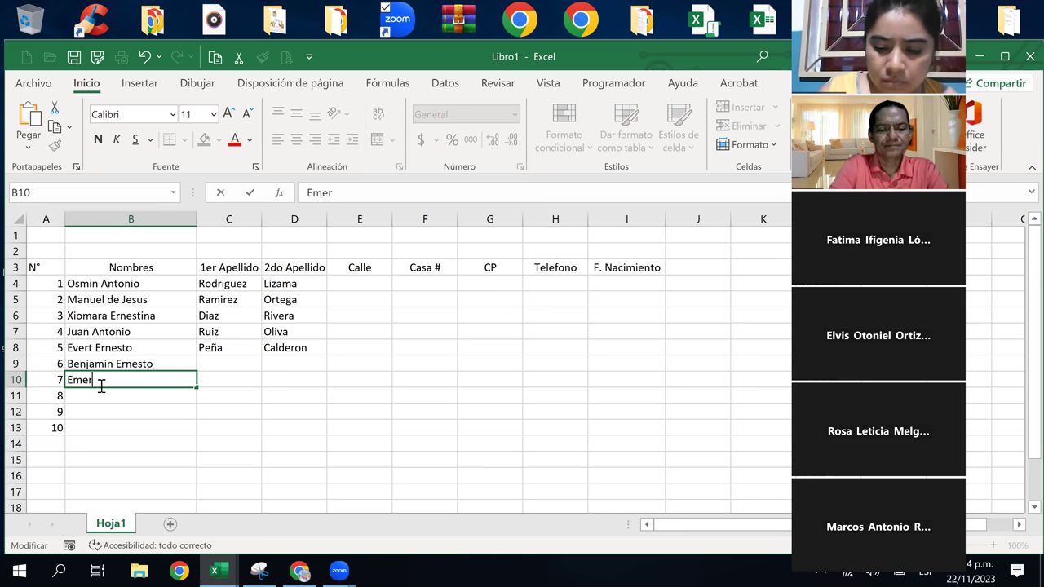
pyautogui.write('ita Esmeralda')
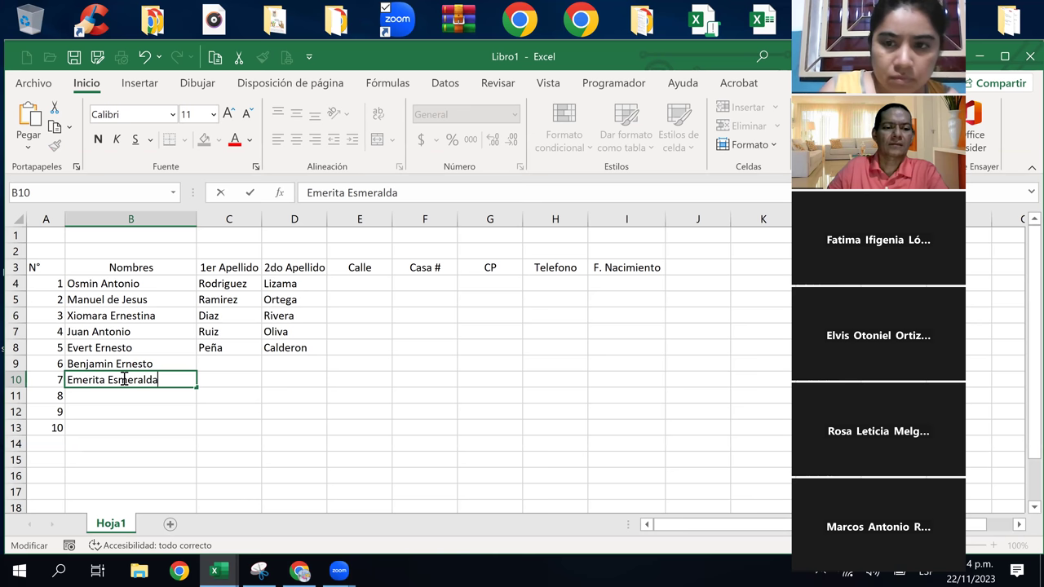
pyautogui.click(210, 365)
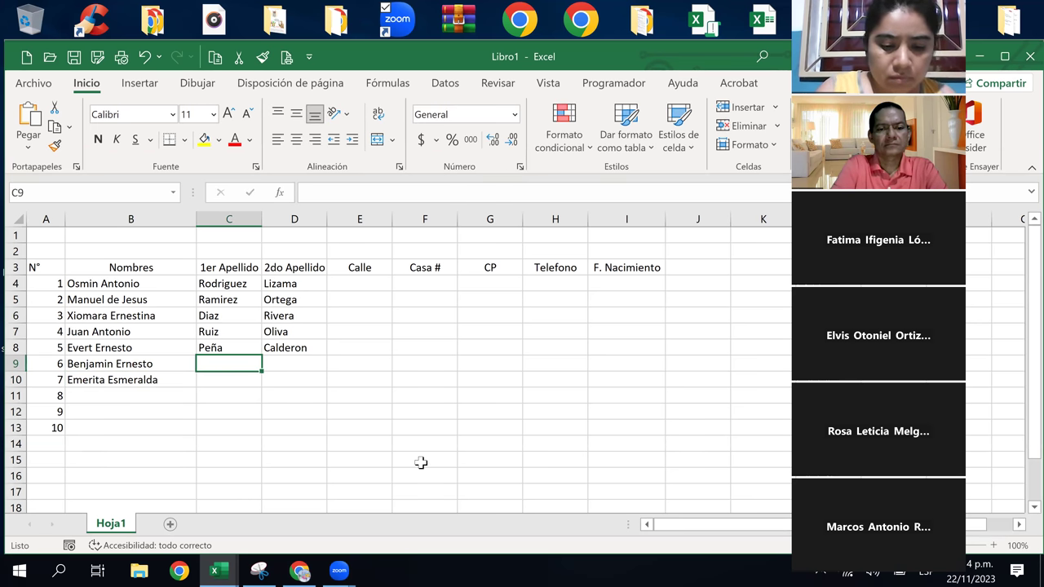
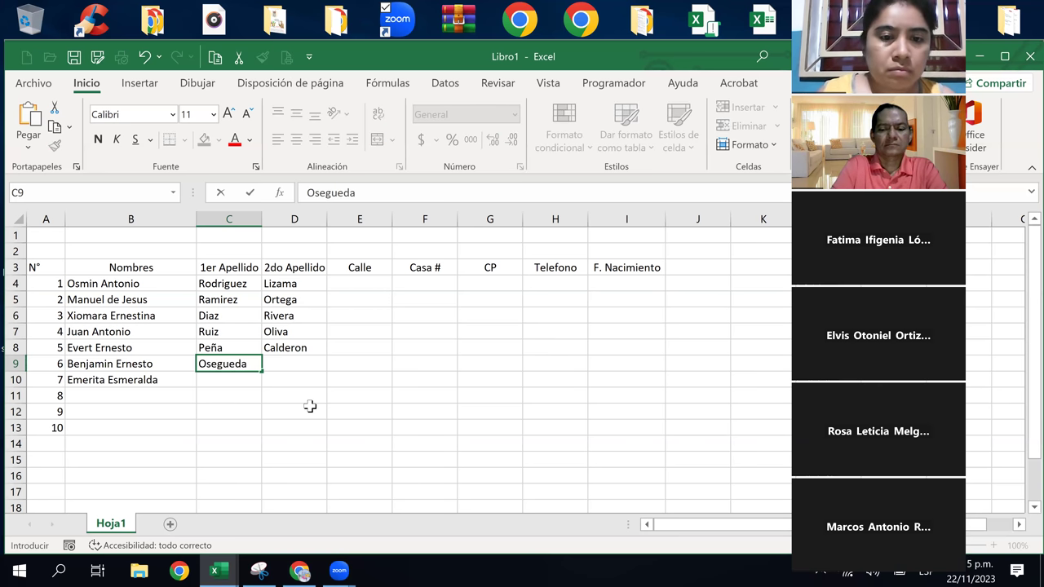
# - Enter the 1er and 2do Apellido for persons 6 and 7 in C9:D10
pyautogui.press('Tab')
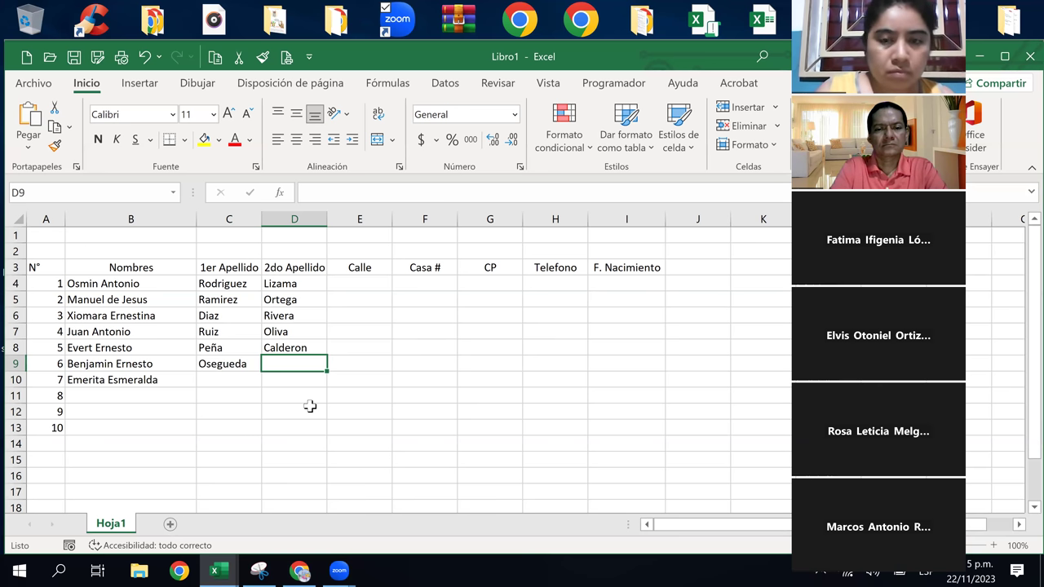
pyautogui.press('Return')
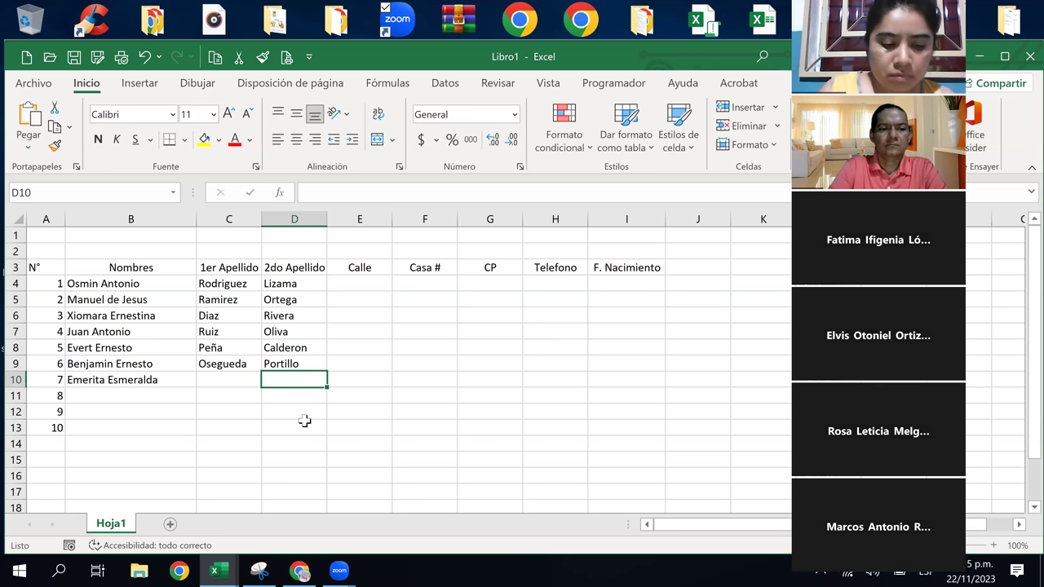
pyautogui.press('Left')
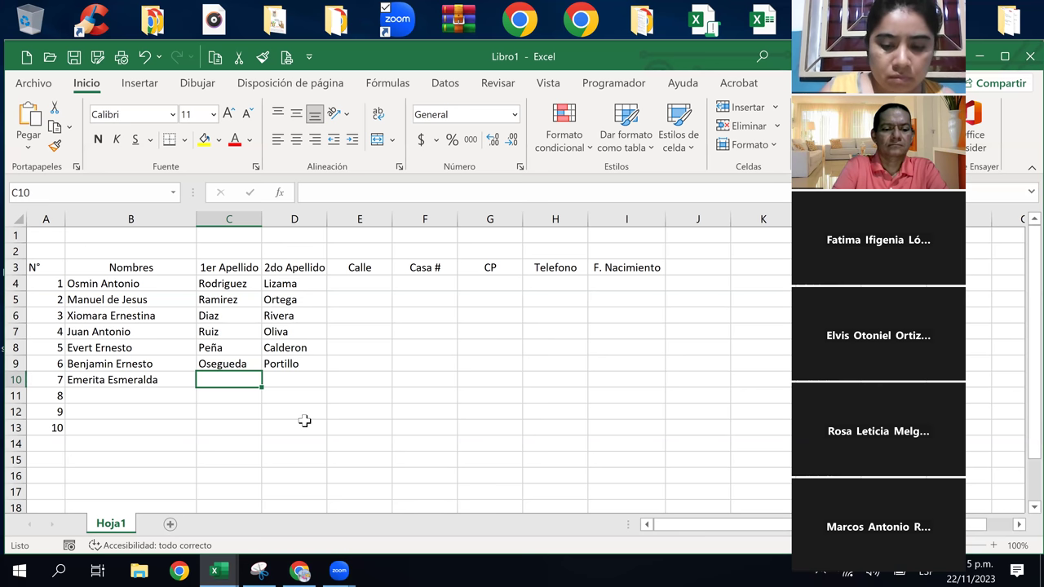
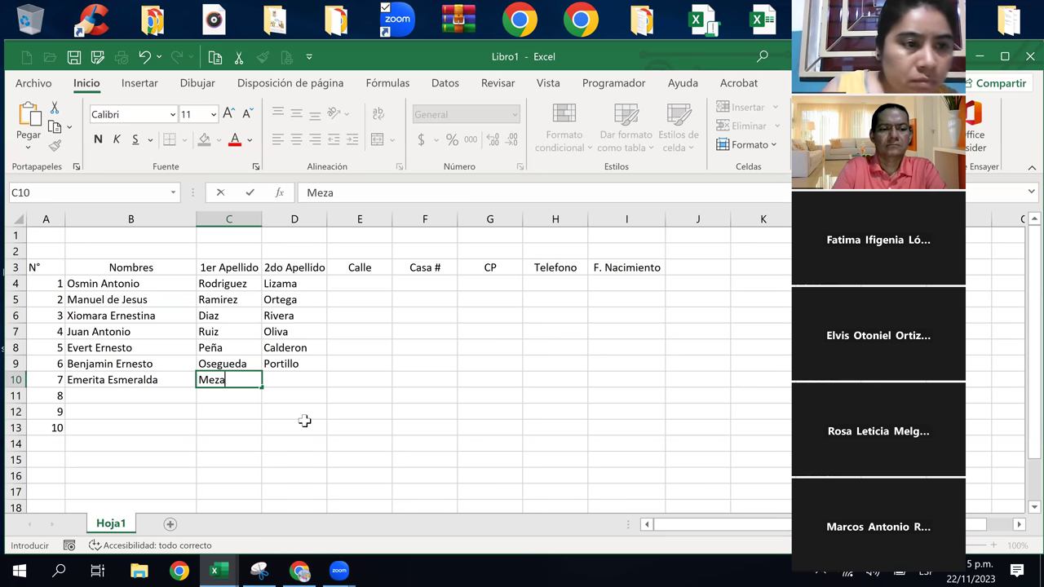
pyautogui.press('Tab')
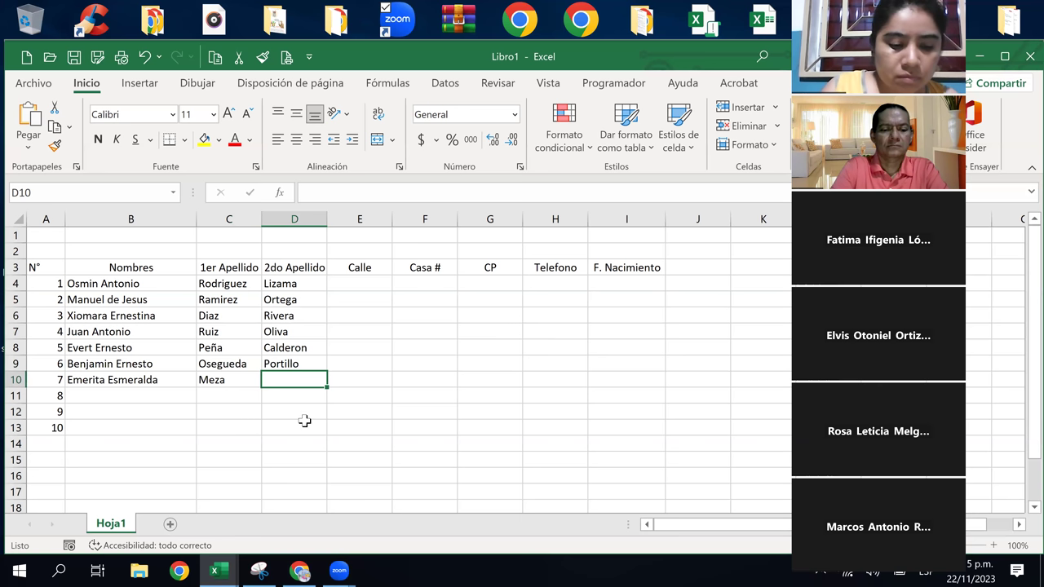
pyautogui.press('Return')
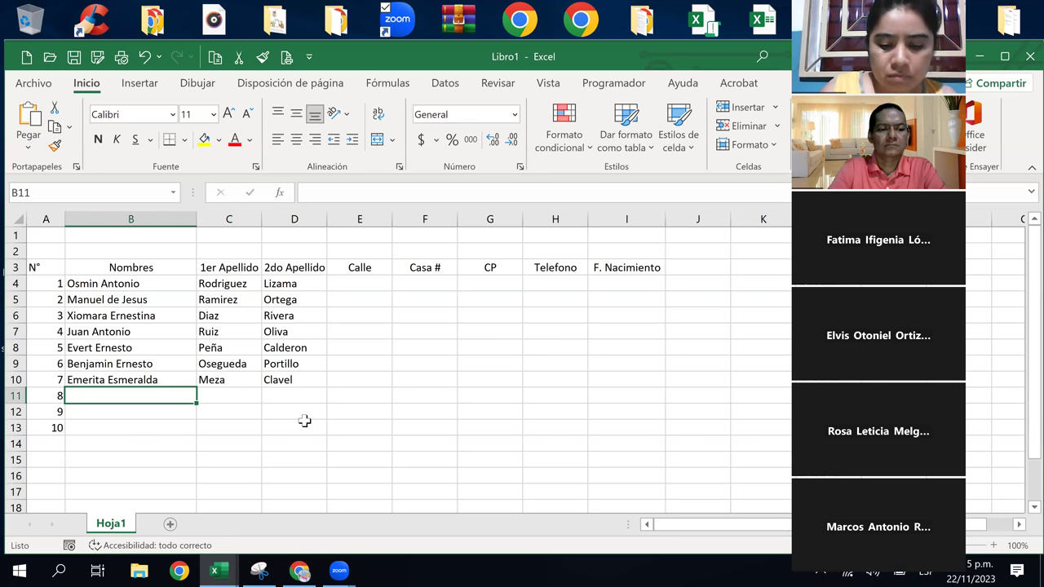
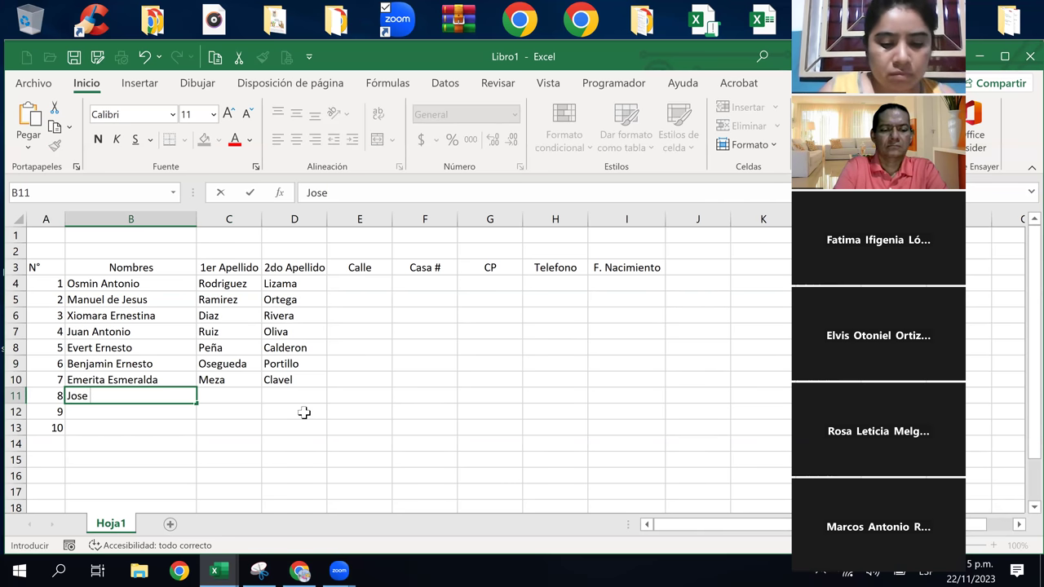
# - Enter person 8's first names in B11, first surname in C11 and second surname in D11
pyautogui.press('Tab')
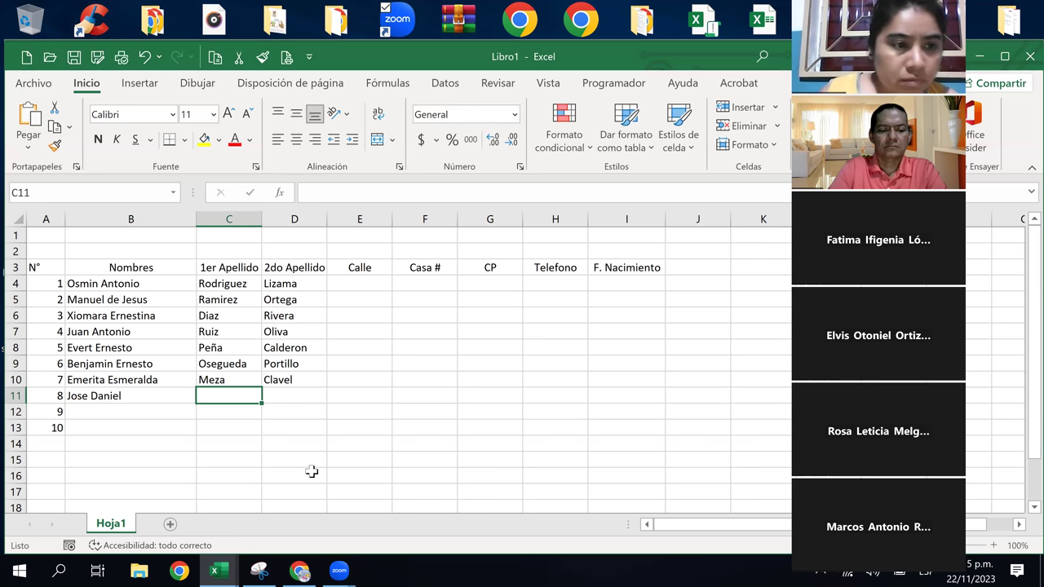
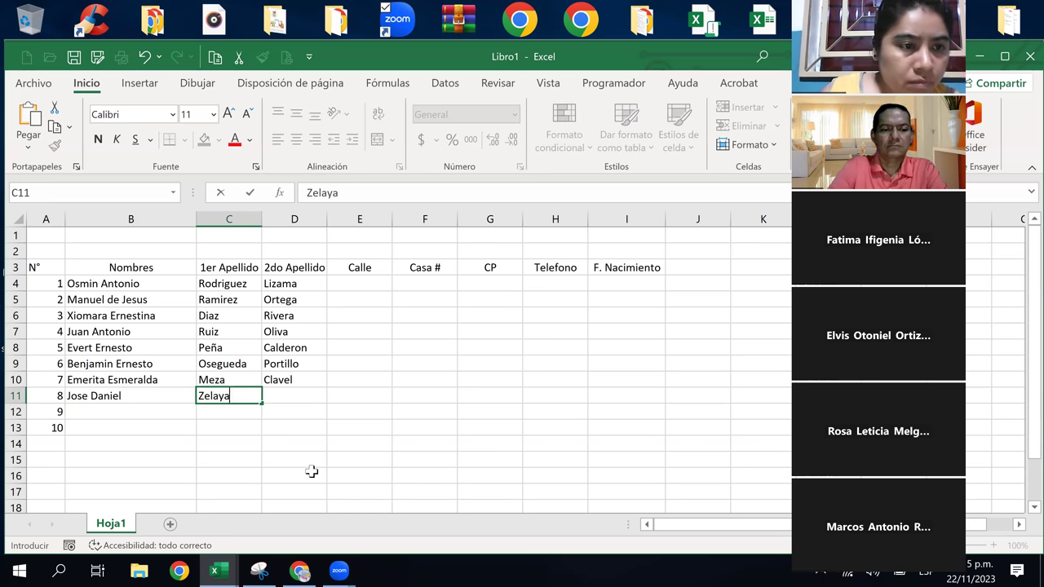
pyautogui.press('Tab')
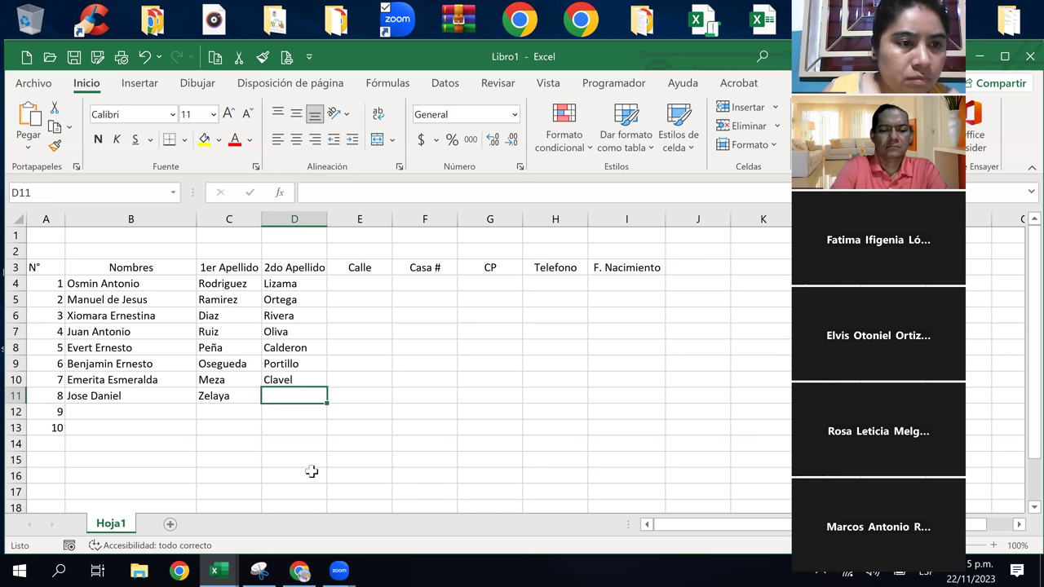
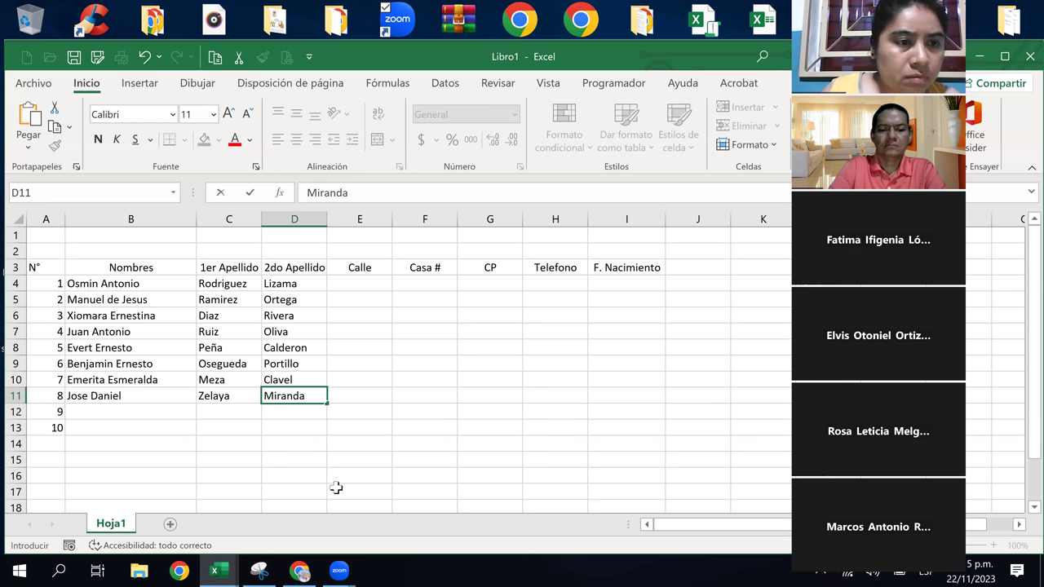
pyautogui.press('Return')
pyautogui.press('Up')
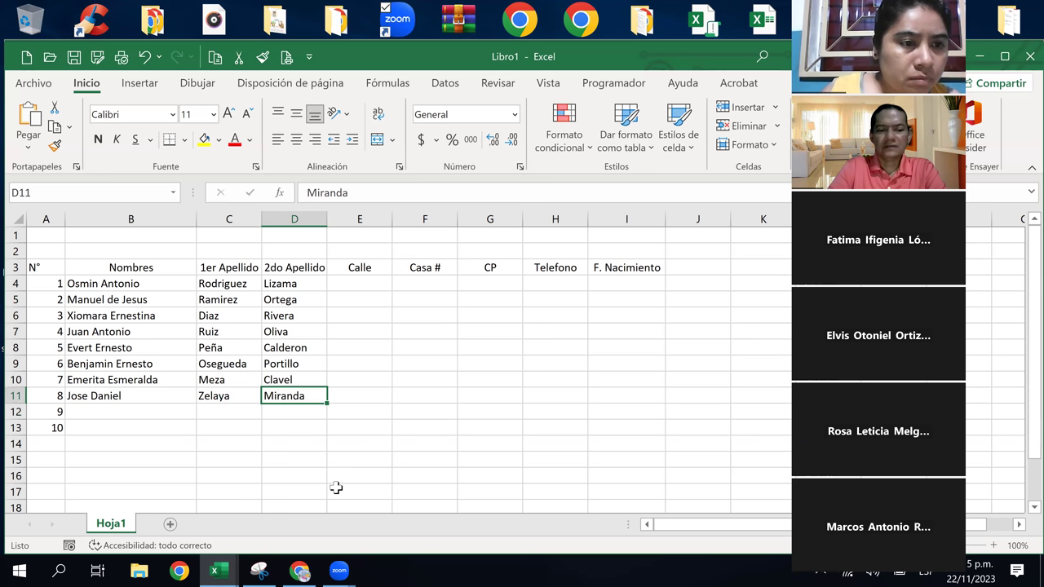
pyautogui.press('Left')
pyautogui.press('Down')
pyautogui.press('Left')
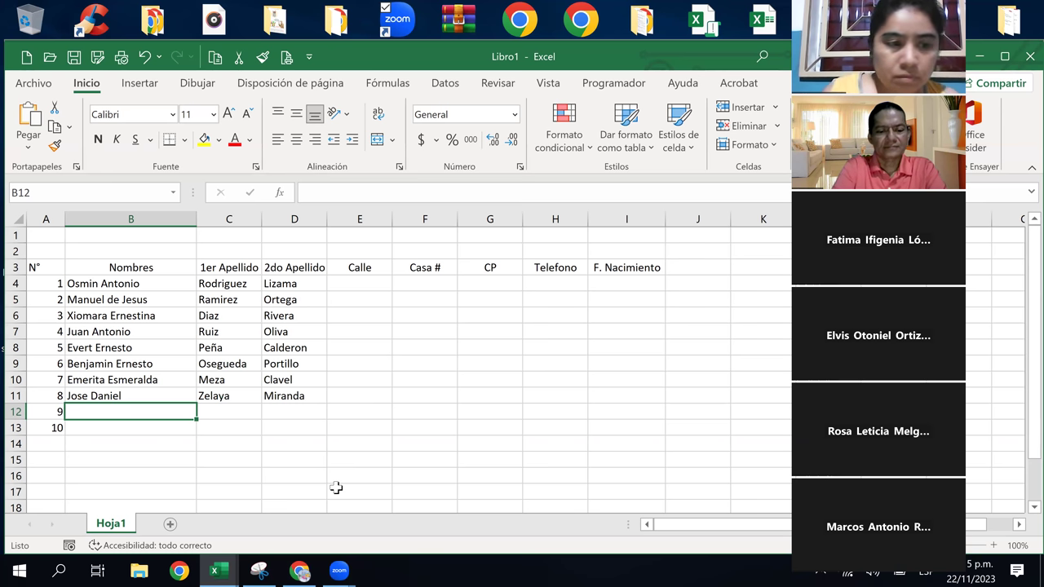
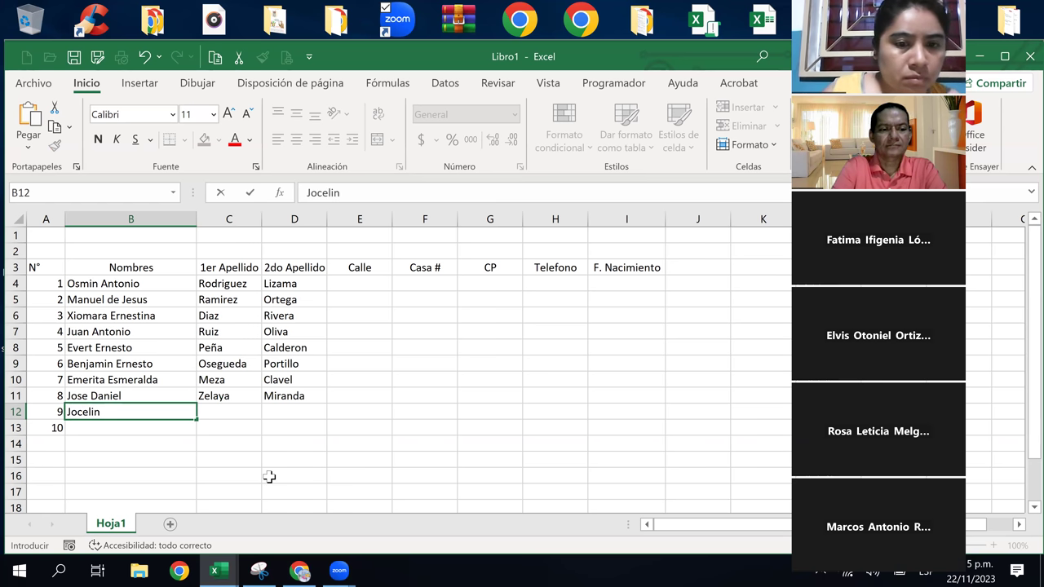
# - Enter person 9's first names in B12, first surname in C12 and second surname in D12
pyautogui.press('Tab')
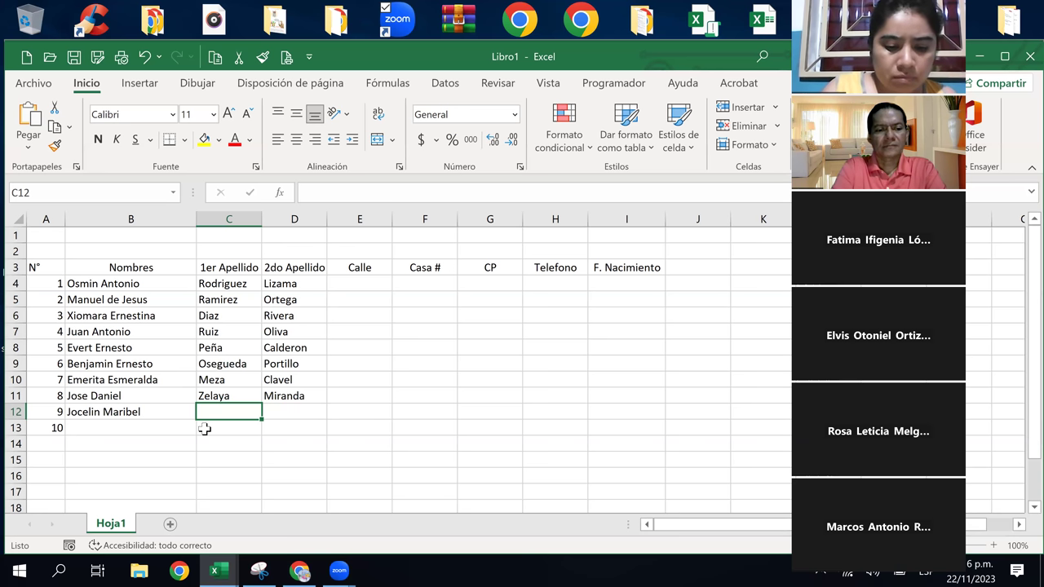
pyautogui.press('Tab')
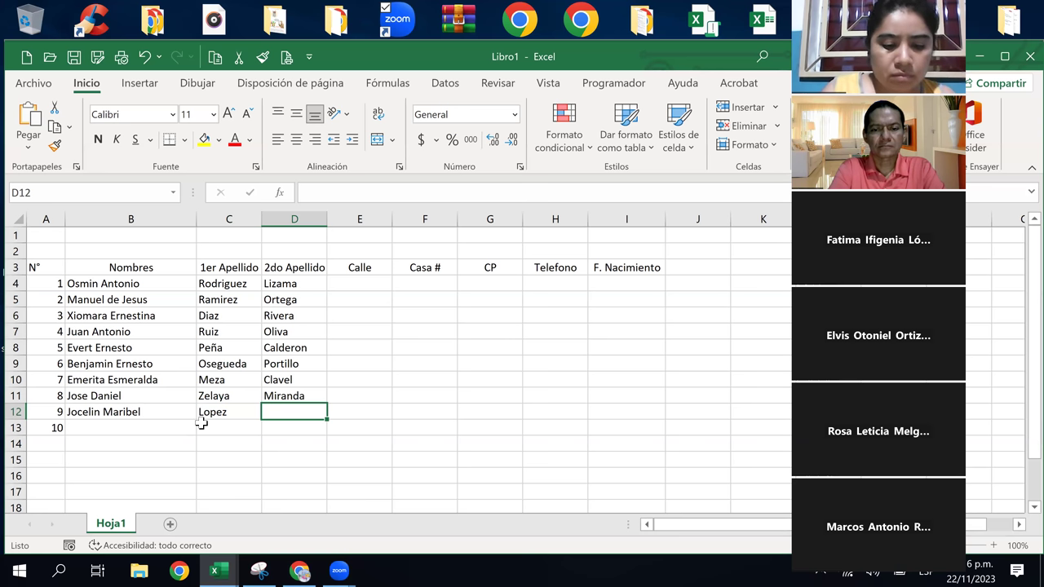
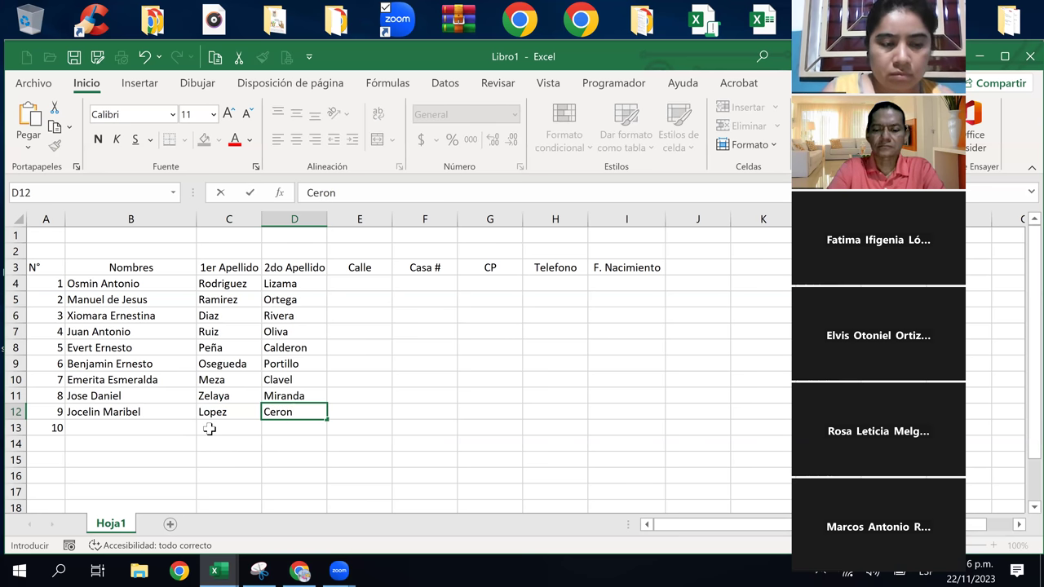
pyautogui.click(210, 429)
pyautogui.press('Left')
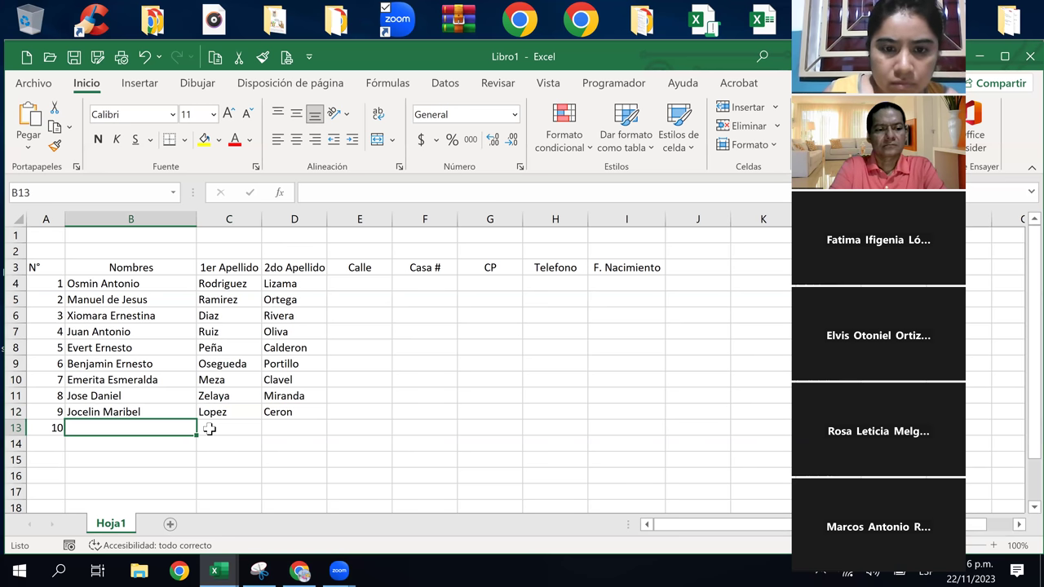
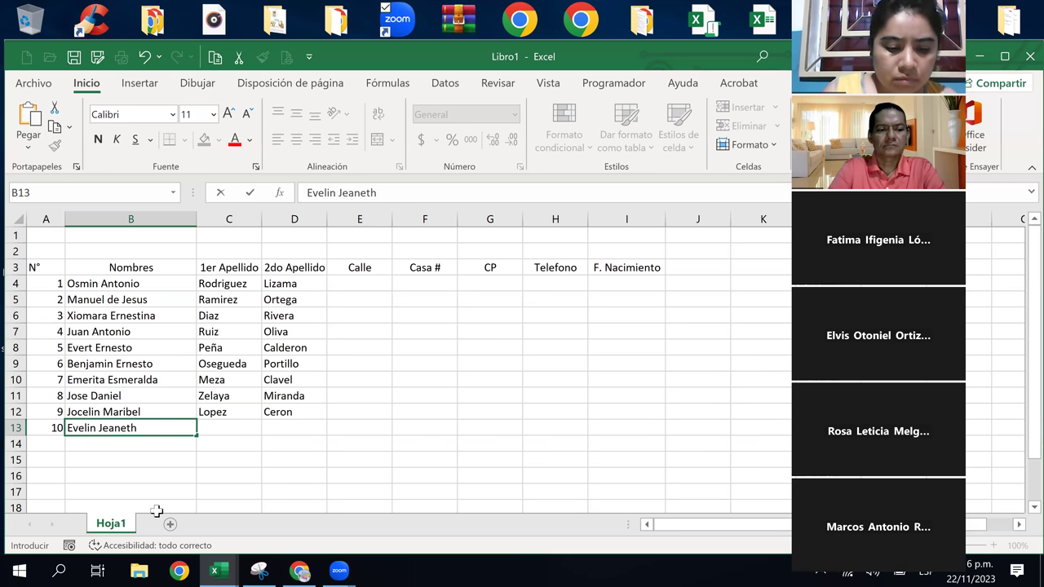
# - Enter person 10's two first names in B13 and first surname in C13
pyautogui.press('Tab')
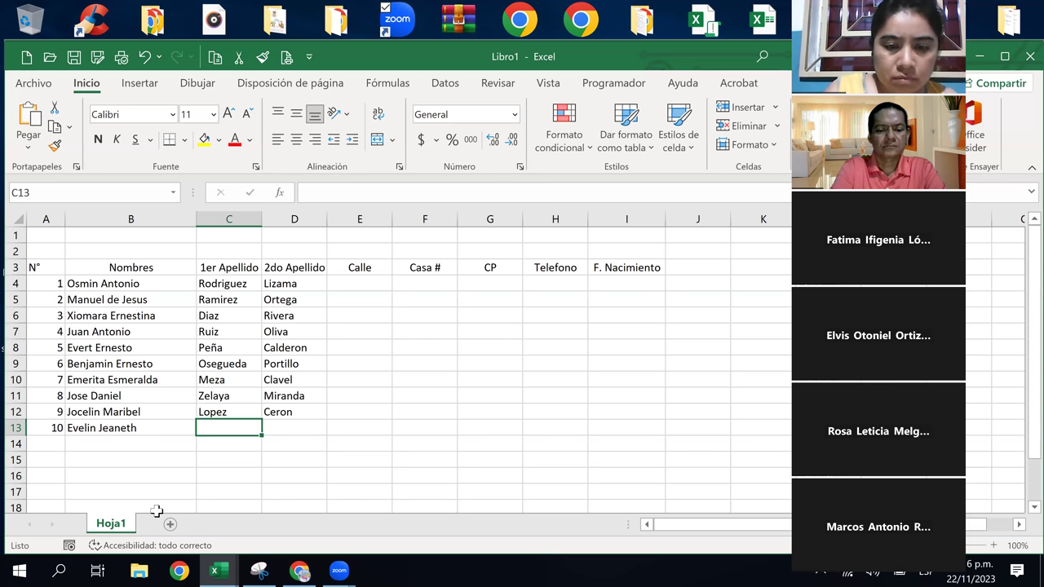
pyautogui.moveTo(212, 574)
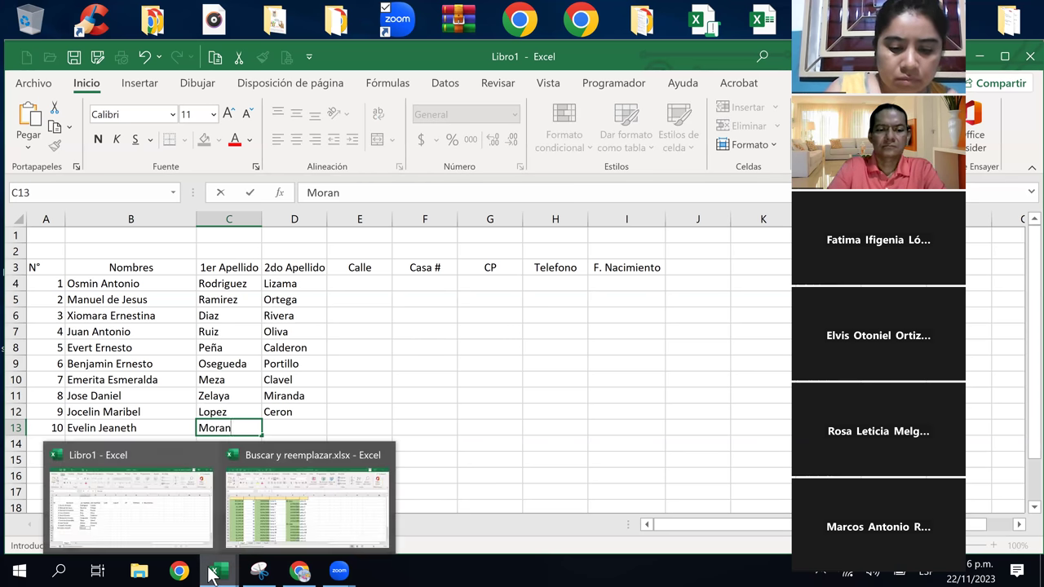
pyautogui.press('Tab')
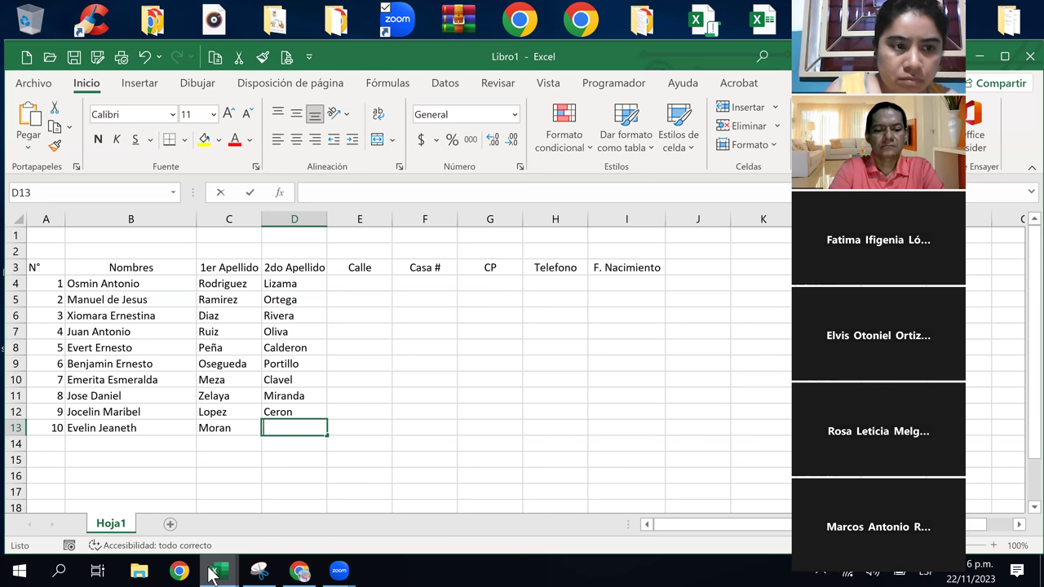
# - Enter the second surname in D13, fixing its wrongly capitalised second letter
pyautogui.write('MArtinez')
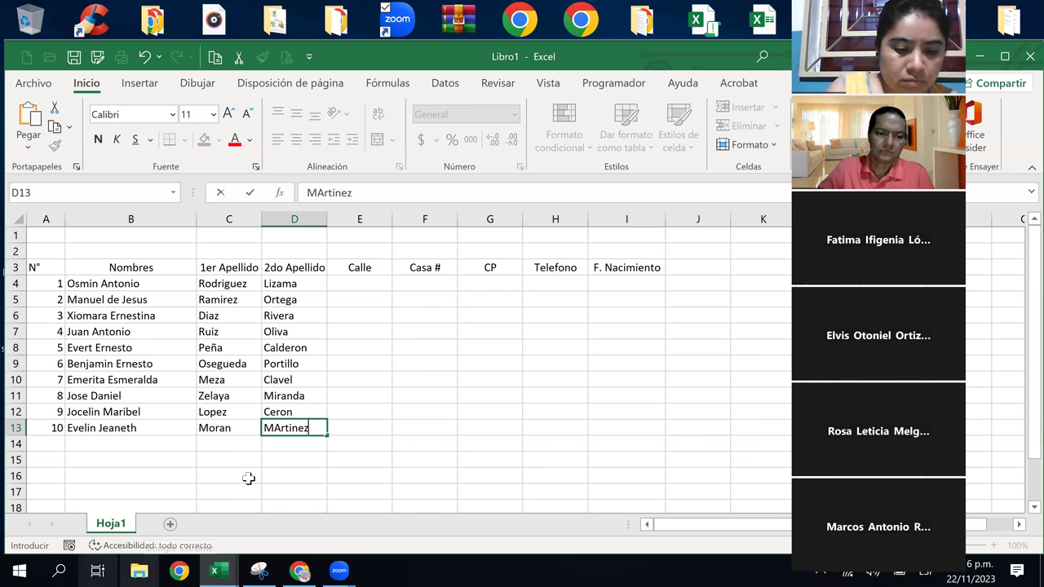
pyautogui.click(280, 431)
pyautogui.press('BackSpace')
pyautogui.write('a')
pyautogui.click(303, 344)
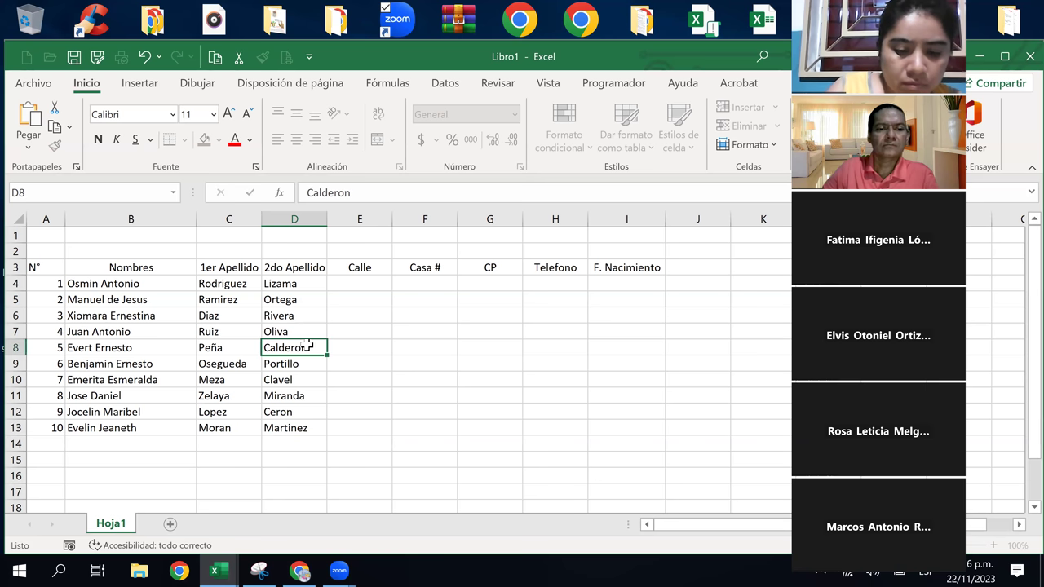
pyautogui.click(298, 295)
pyautogui.click(358, 283)
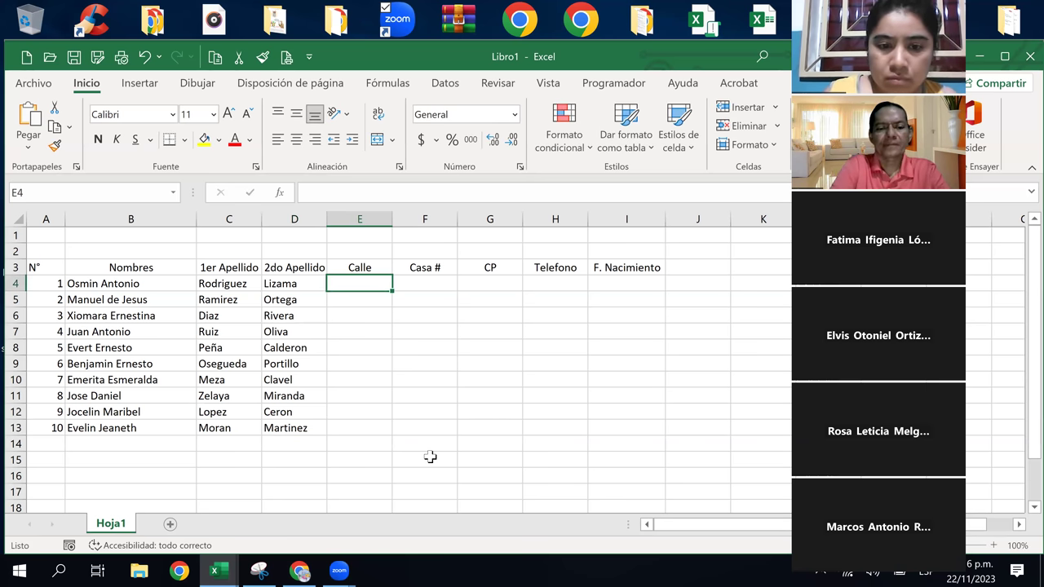
# - Enter the street names for persons 1–3 in E4, E5 and E6, correcting a typo
pyautogui.write('La lomita')
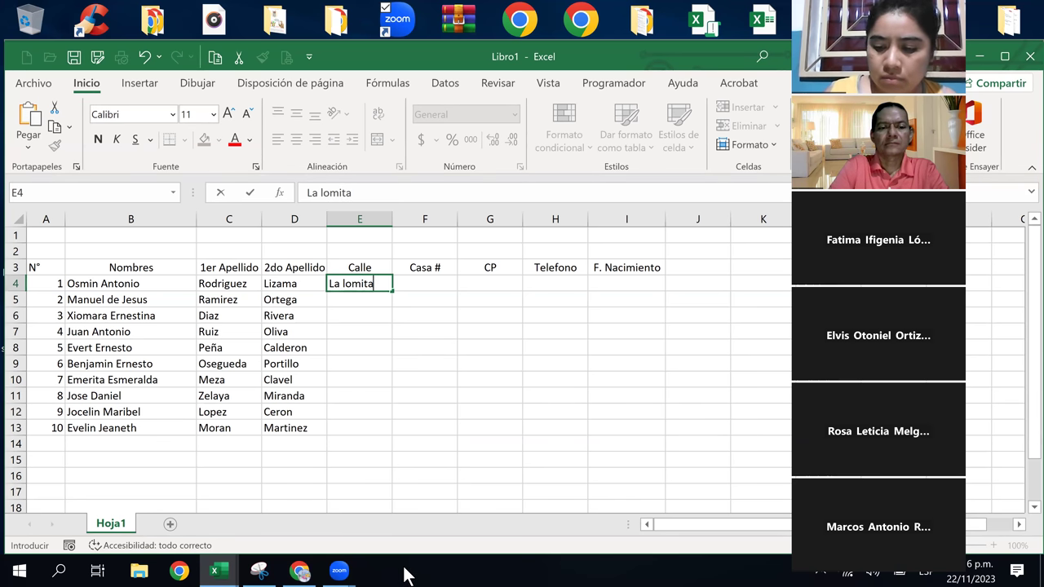
pyautogui.press('Return')
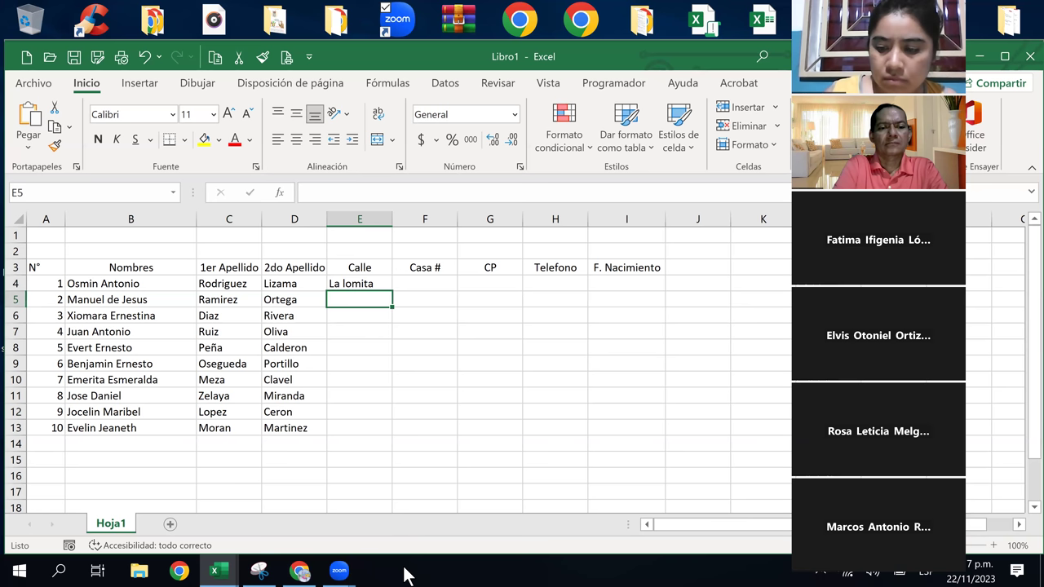
pyautogui.write('Los ter')
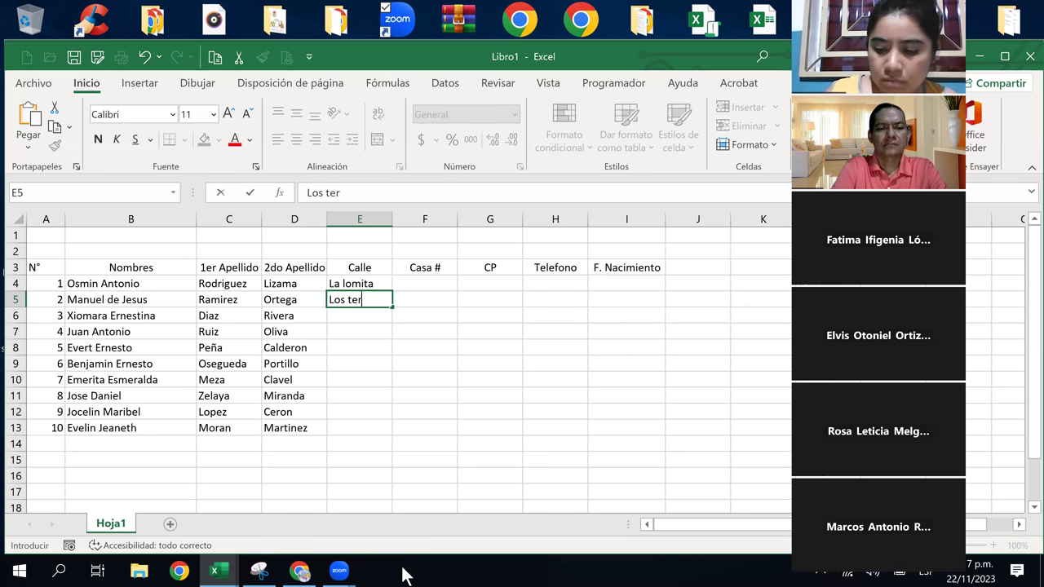
pyautogui.write('cios')
pyautogui.press('Return')
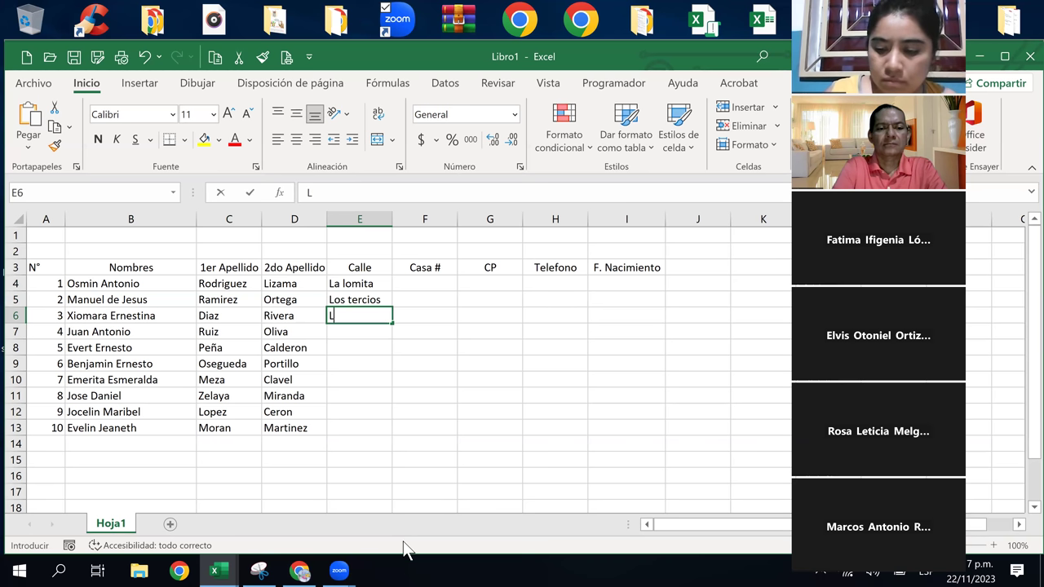
pyautogui.write('Ita')
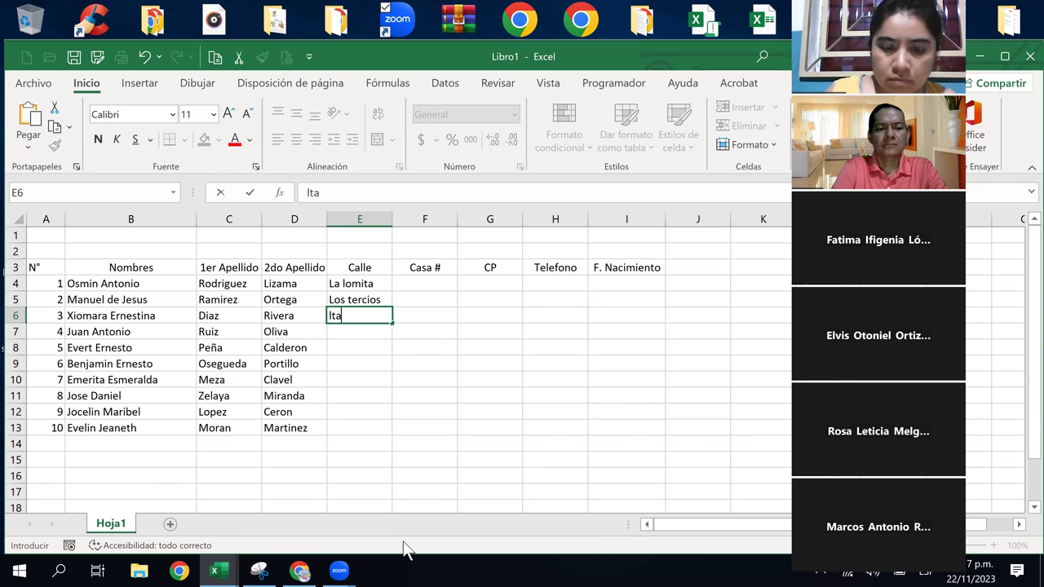
pyautogui.press('BackSpace')
pyautogui.press('BackSpace')
pyautogui.write('Alt')
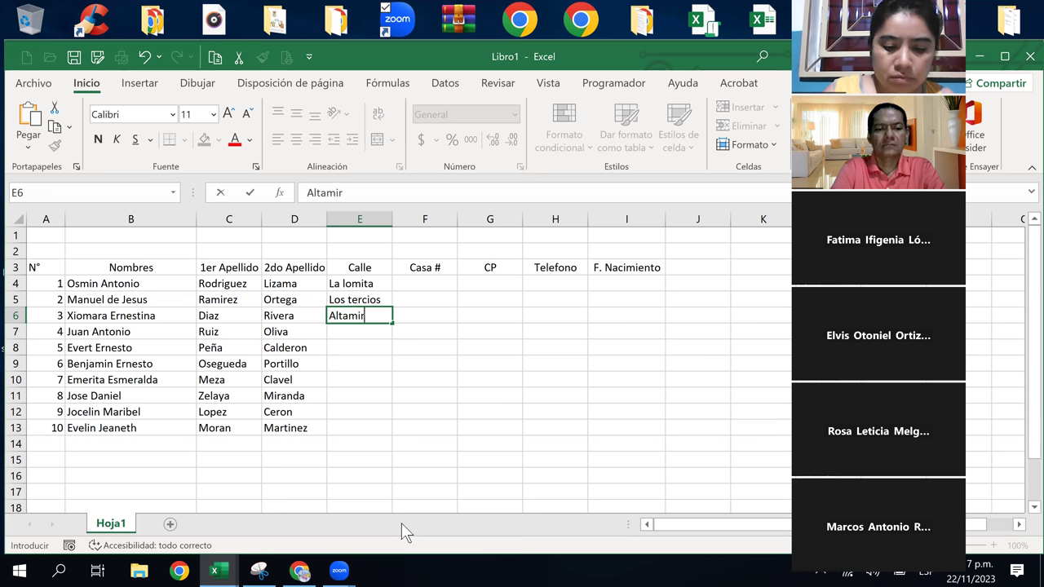
pyautogui.write('amira')
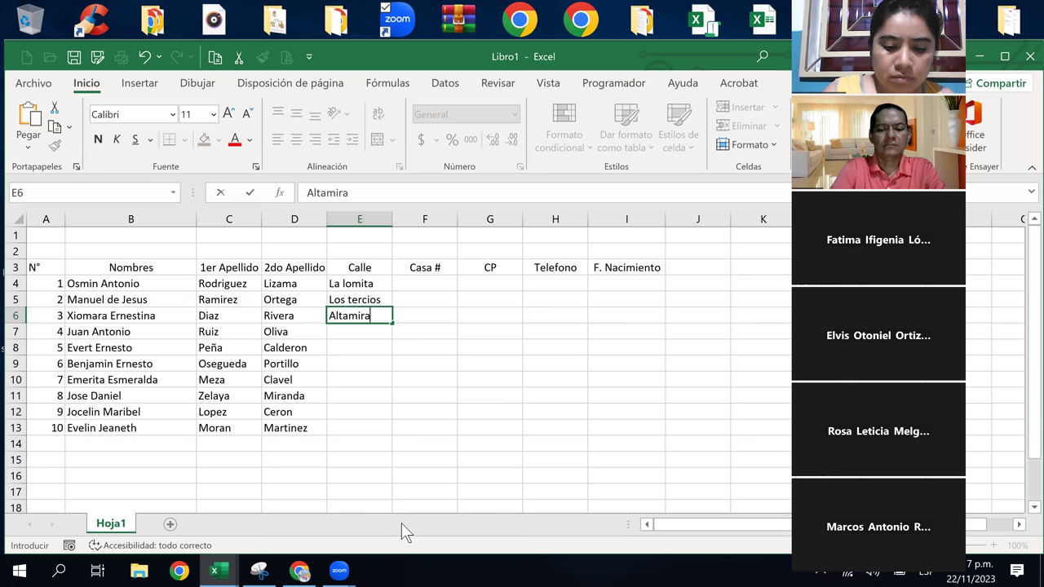
pyautogui.press('Return')
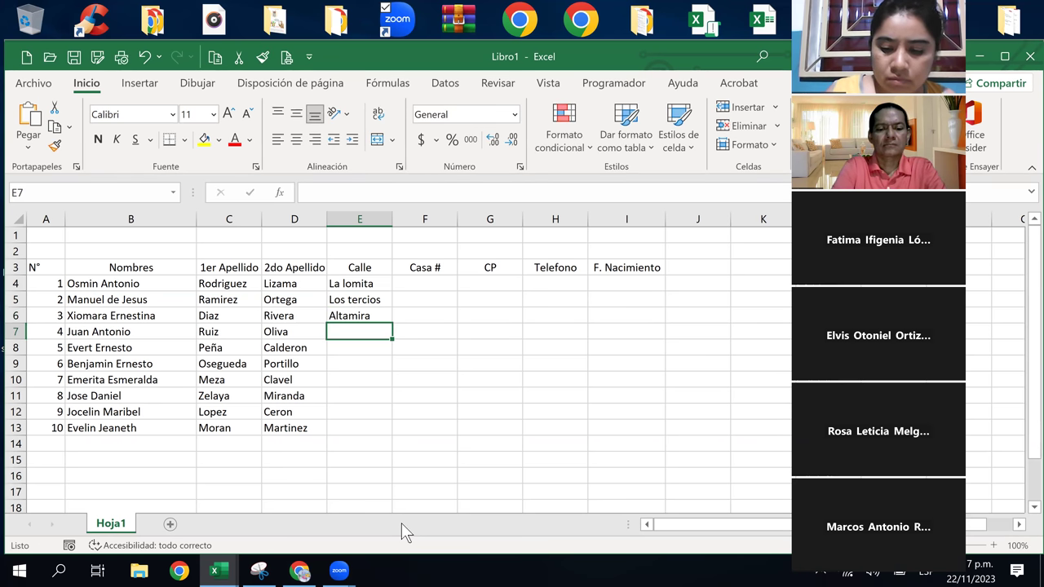
# - Enter the streets for persons 4 and 5 in E7–E8, then erase a partial entry
pyautogui.write('Los llanitos')
pyautogui.press('Return')
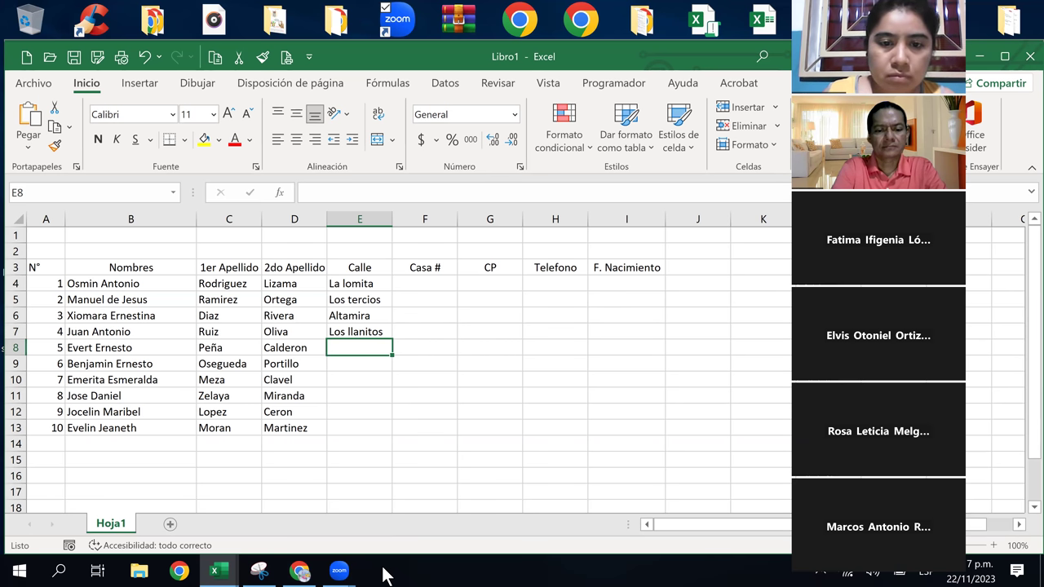
pyautogui.write('Las ')
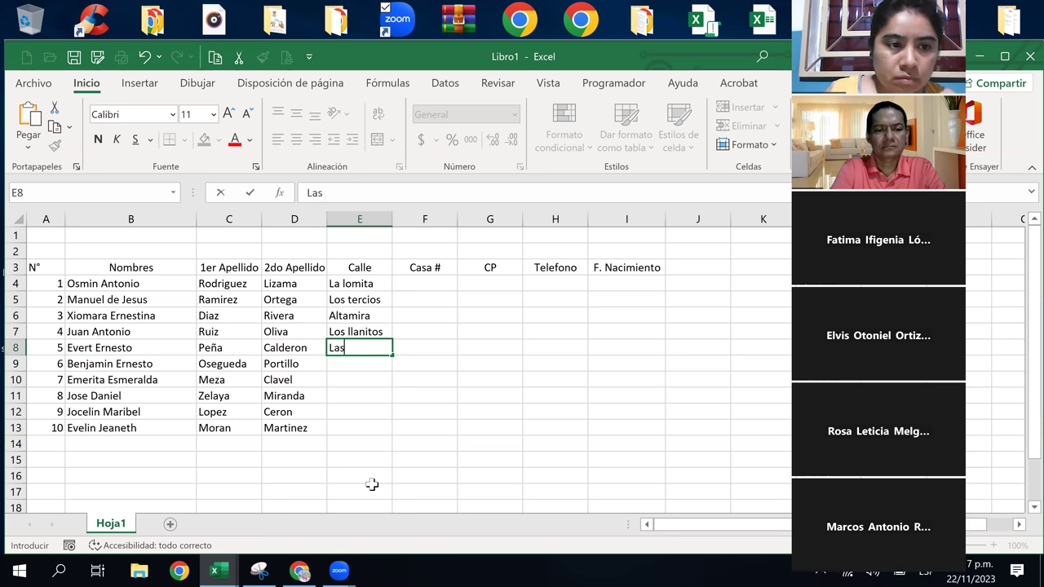
pyautogui.write('orquideas')
pyautogui.press('Return')
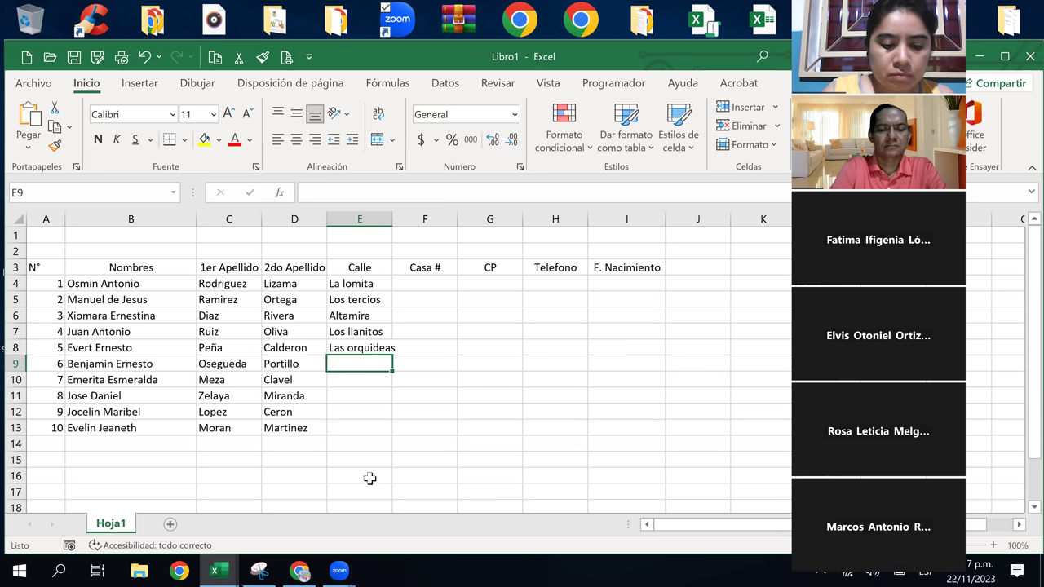
pyautogui.write('Los')
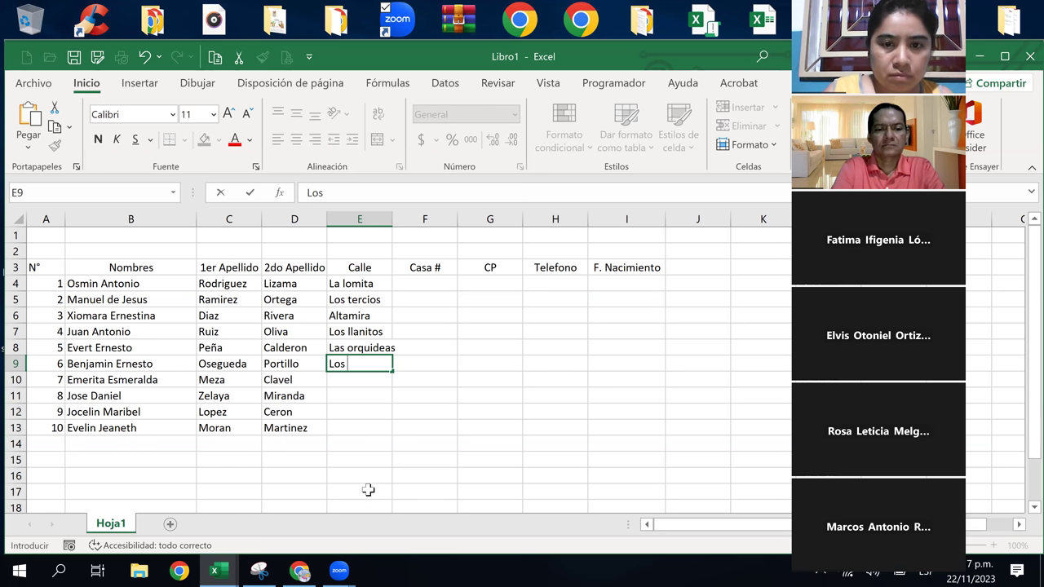
pyautogui.press('BackSpace')
pyautogui.press('BackSpace')
# - Replace the stray entry in E9 with person 6's street and enter person 7's in E10
pyautogui.click(368, 489)
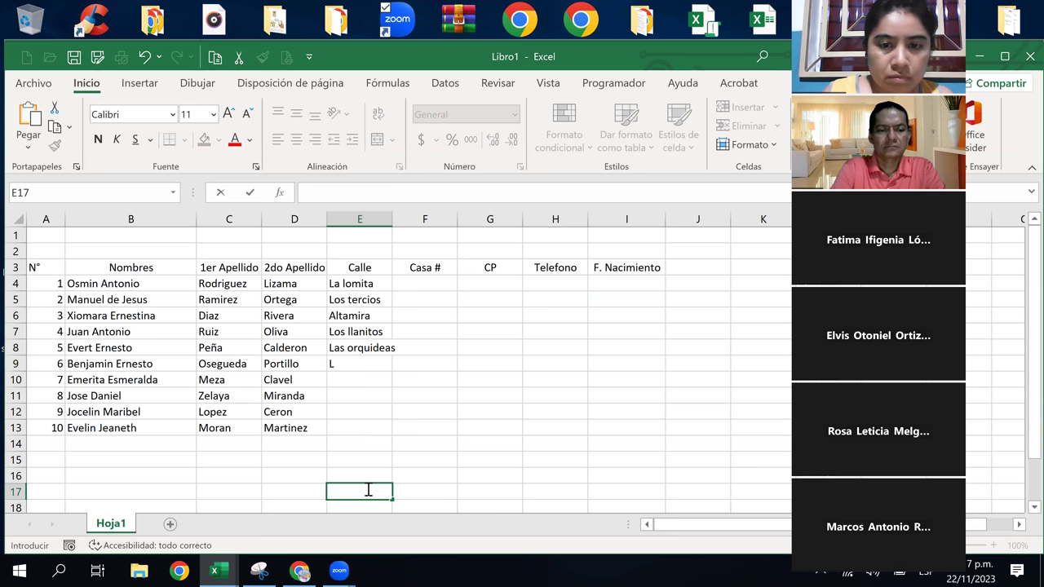
pyautogui.click(349, 370)
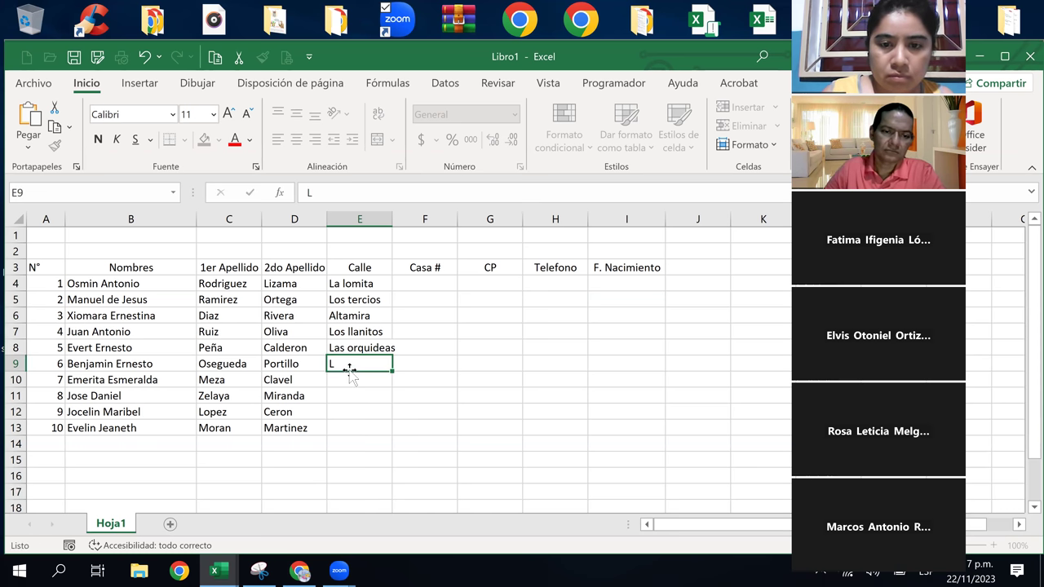
pyautogui.press('BackSpace')
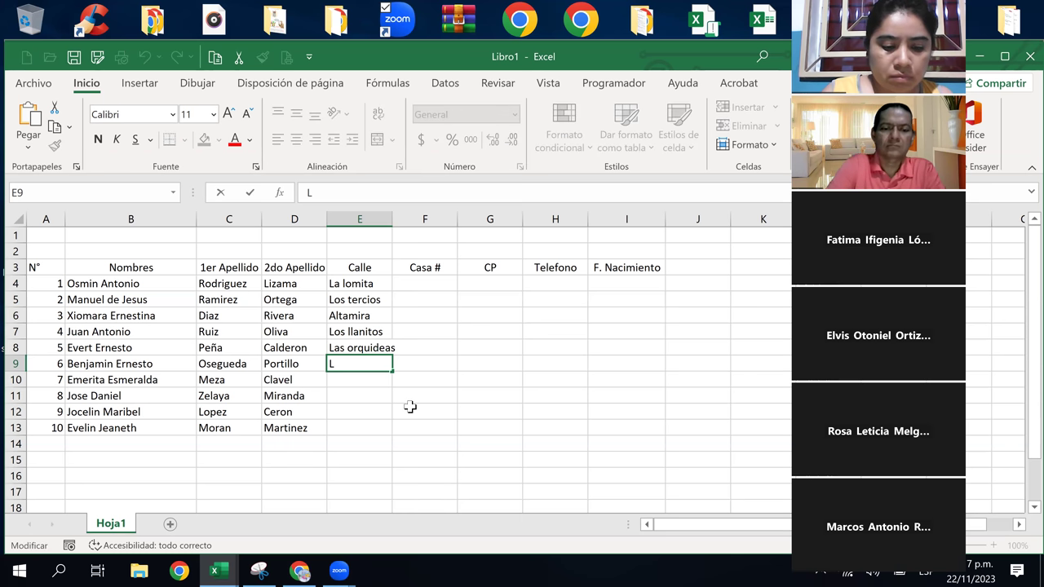
pyautogui.write('El delirio')
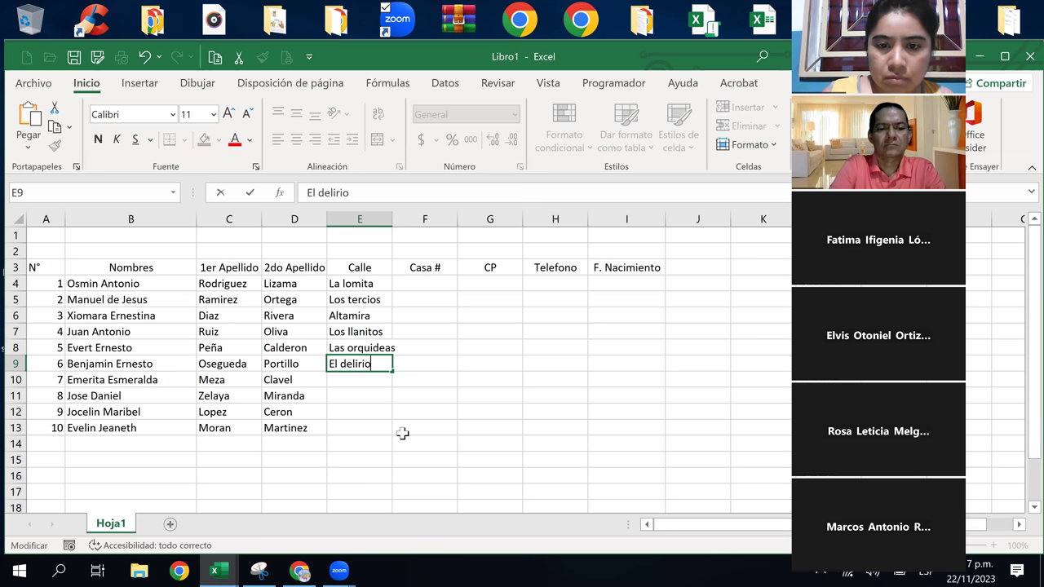
pyautogui.press('Return')
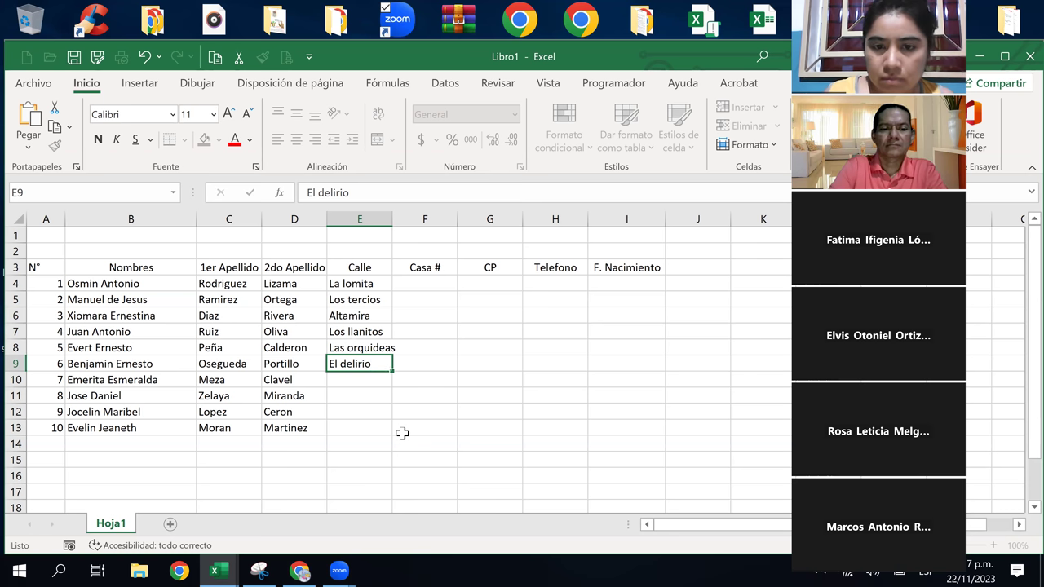
pyautogui.write('La ')
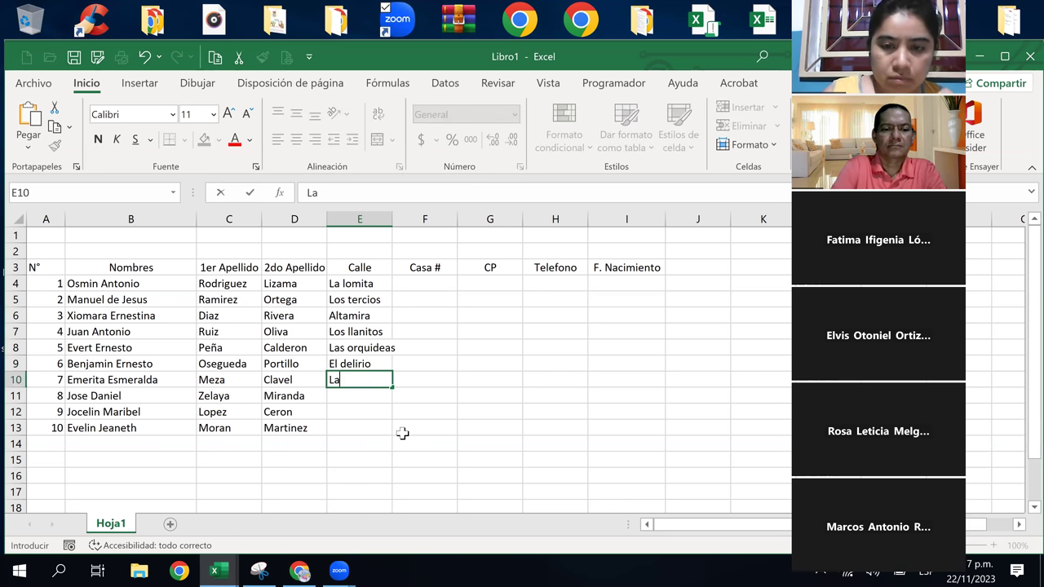
pyautogui.write('Ermita')
pyautogui.hotkey('ctrl', 'Return')
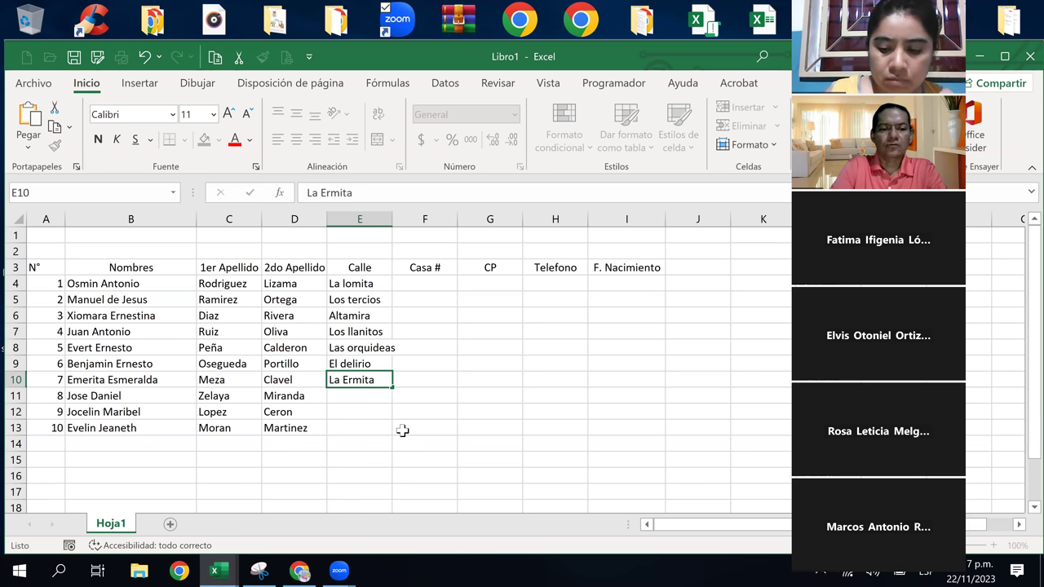
pyautogui.press('Return')
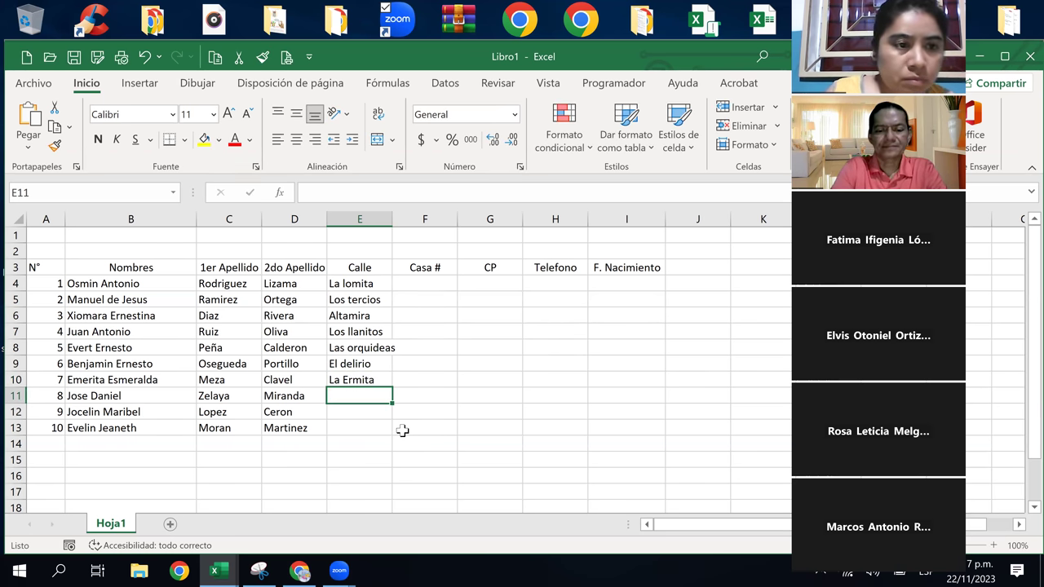
# - Enter the streets for persons 8–10 in E11–E13, fixing typos along the way
pyautogui.write('Las delicias')
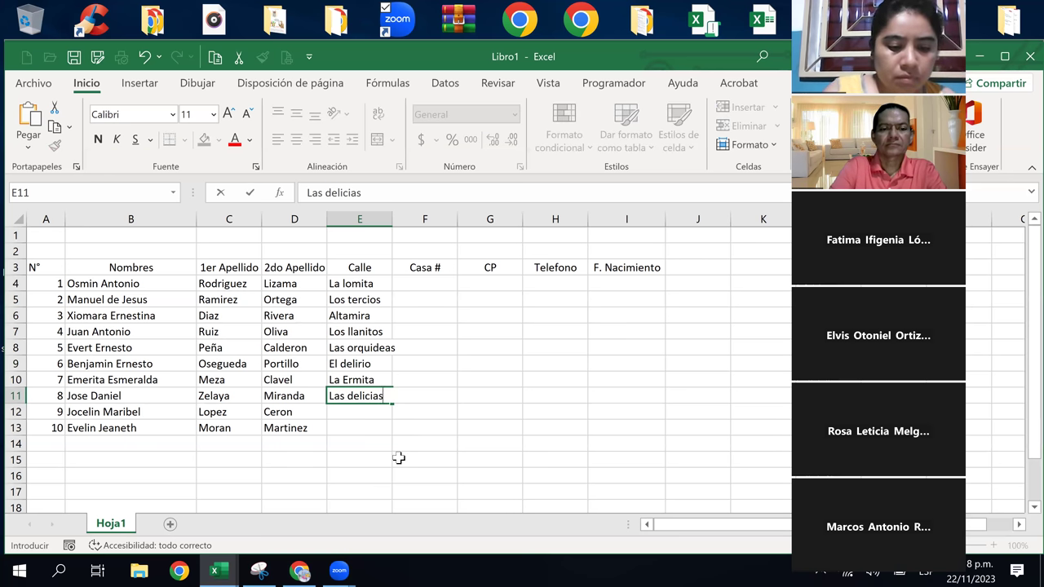
pyautogui.press('Return')
pyautogui.press('Up')
pyautogui.press('Down')
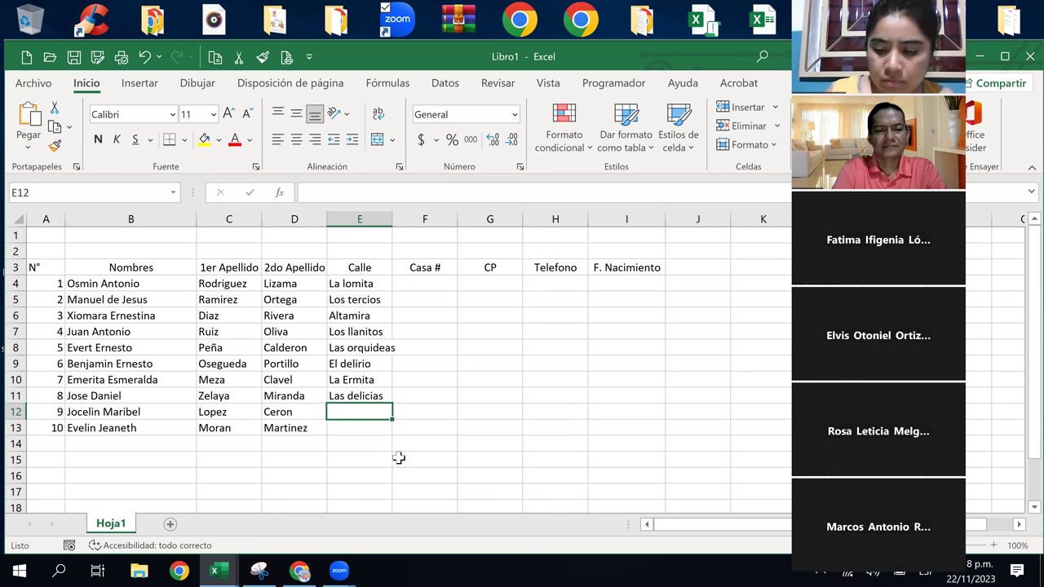
pyautogui.write('El ')
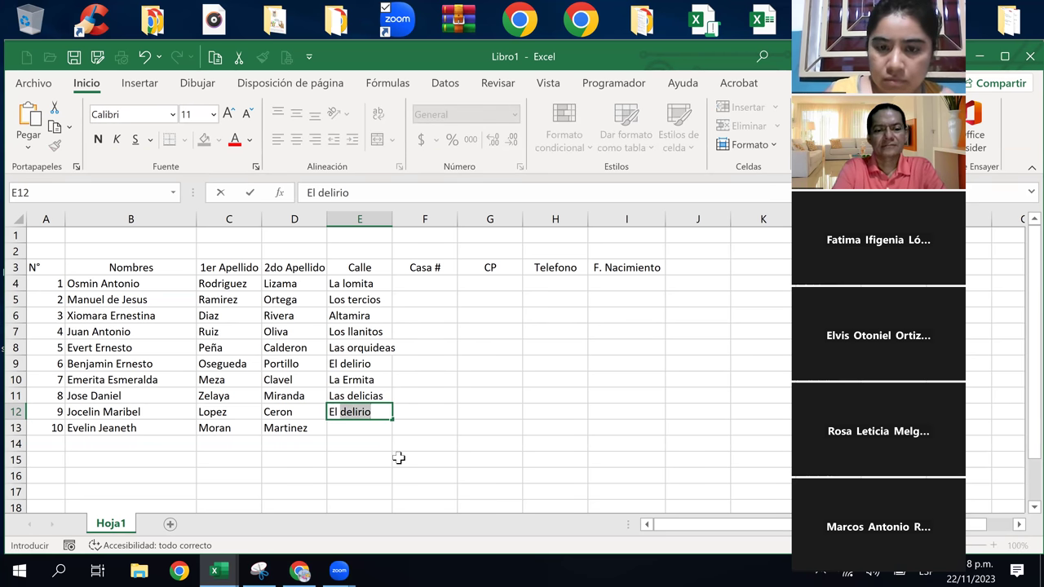
pyautogui.write('o')
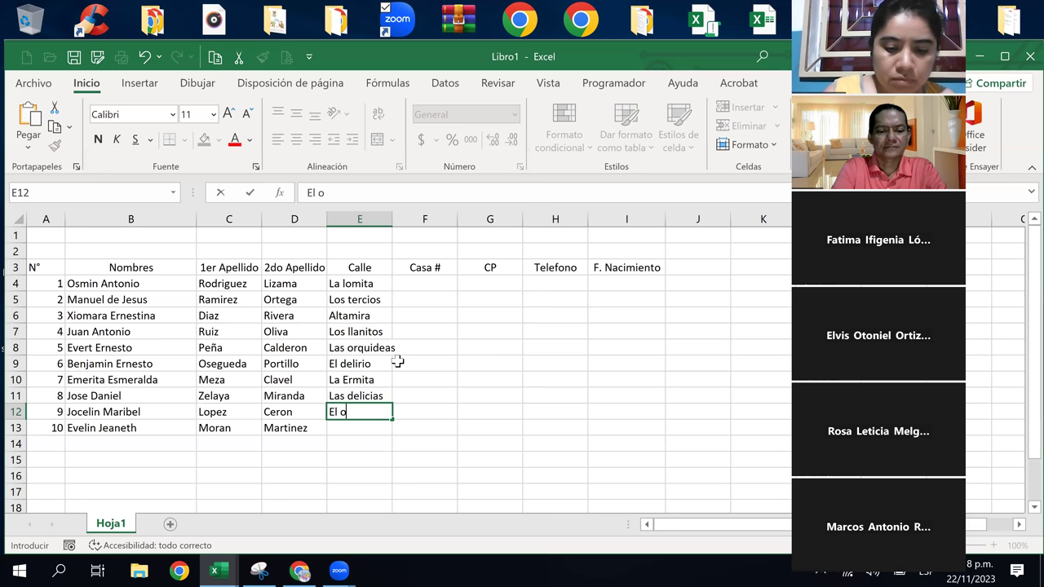
pyautogui.write('brja')
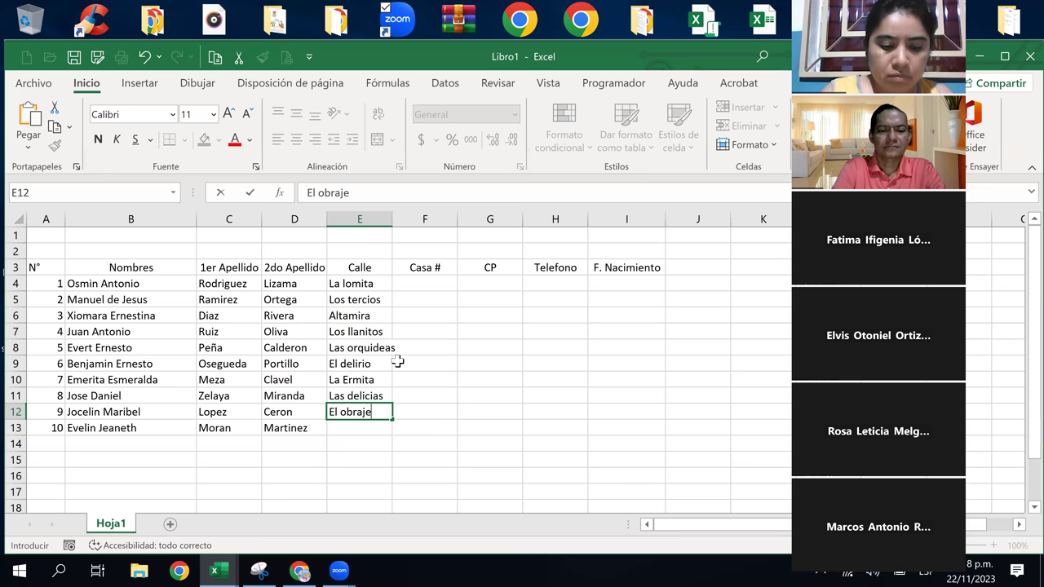
pyautogui.press('Return')
pyautogui.write('LA')
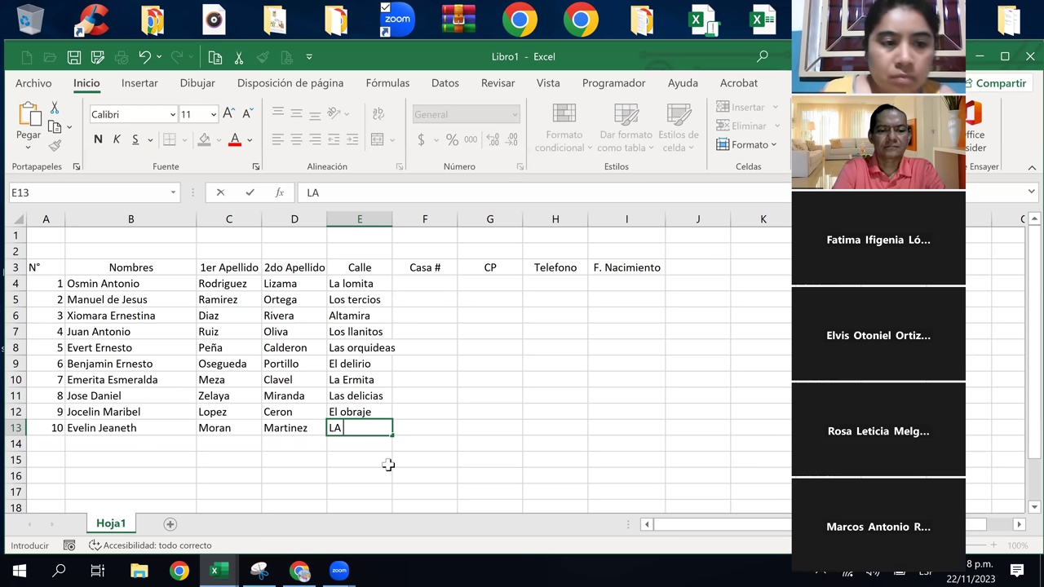
pyautogui.write('a M')
pyautogui.press('BackSpace')
pyautogui.press('BackSpace')
pyautogui.write('mascota')
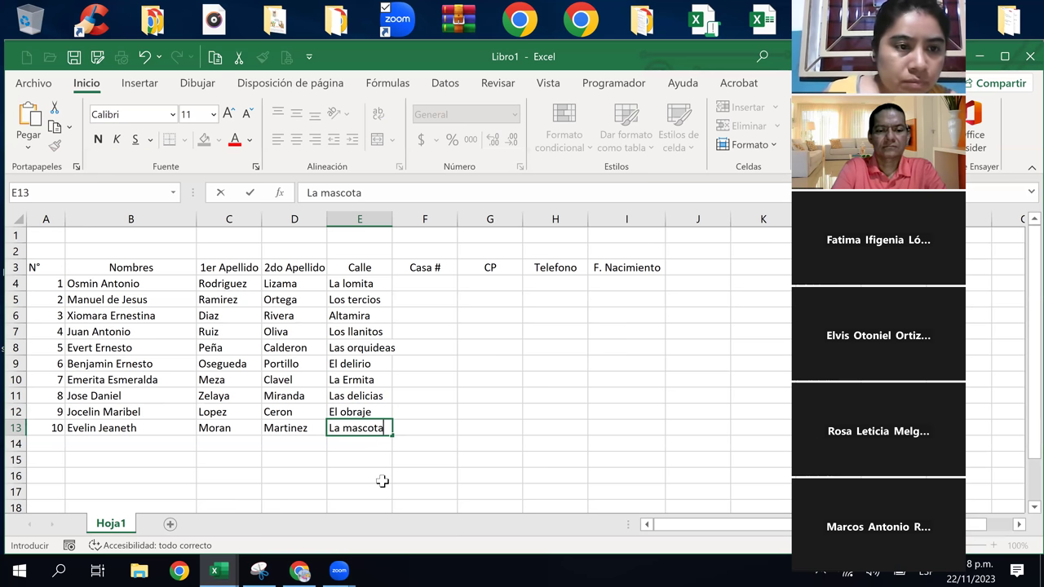
pyautogui.press('Up')
pyautogui.press('Up')
pyautogui.press('Up')
pyautogui.press('Up')
pyautogui.press('Up')
pyautogui.press('Up')
pyautogui.press('Up')
pyautogui.press('Up')
pyautogui.press('Right')
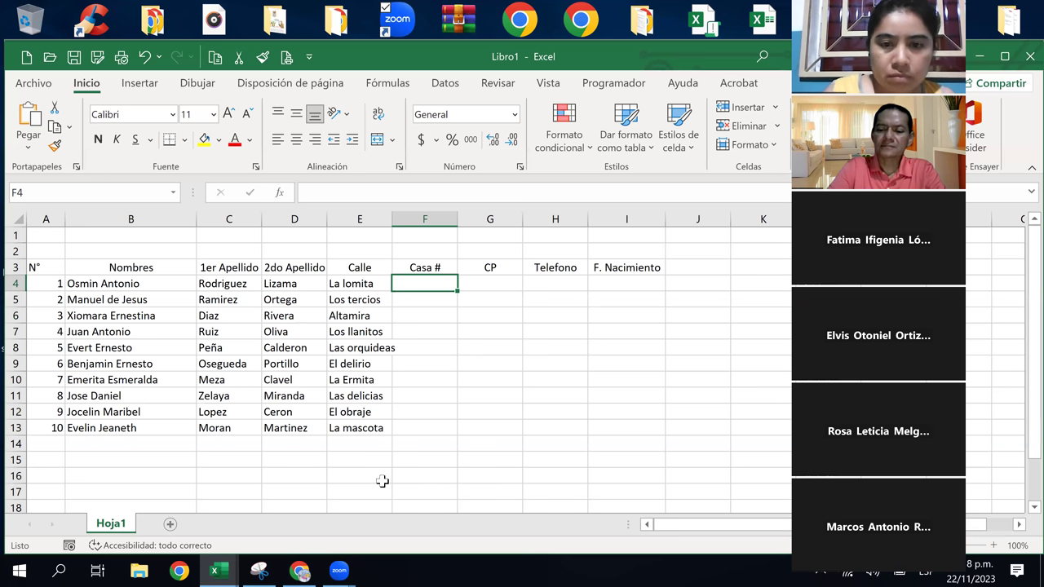
# - Enter house numbers for persons 1–5 in F4–F8, removing an extra digit
pyautogui.write('253')
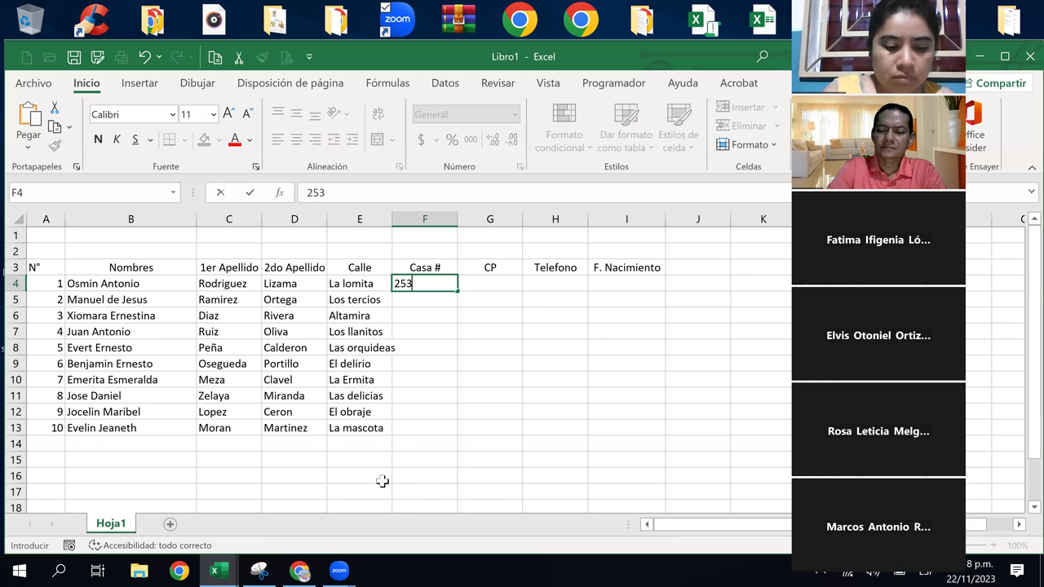
pyautogui.write('6')
pyautogui.press('Return')
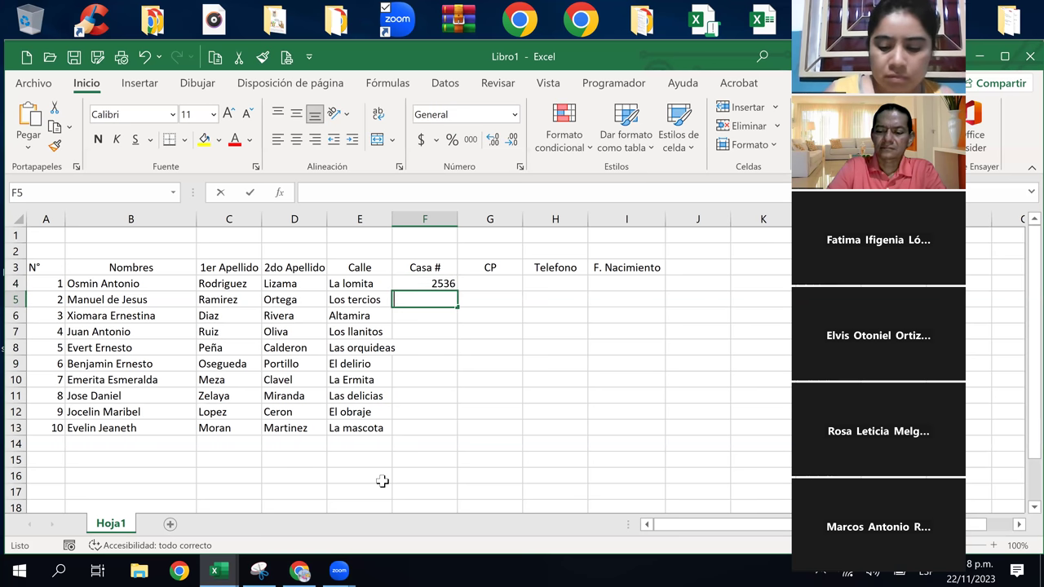
pyautogui.write('2354')
pyautogui.press('Return')
pyautogui.write('1526')
pyautogui.press('Return')
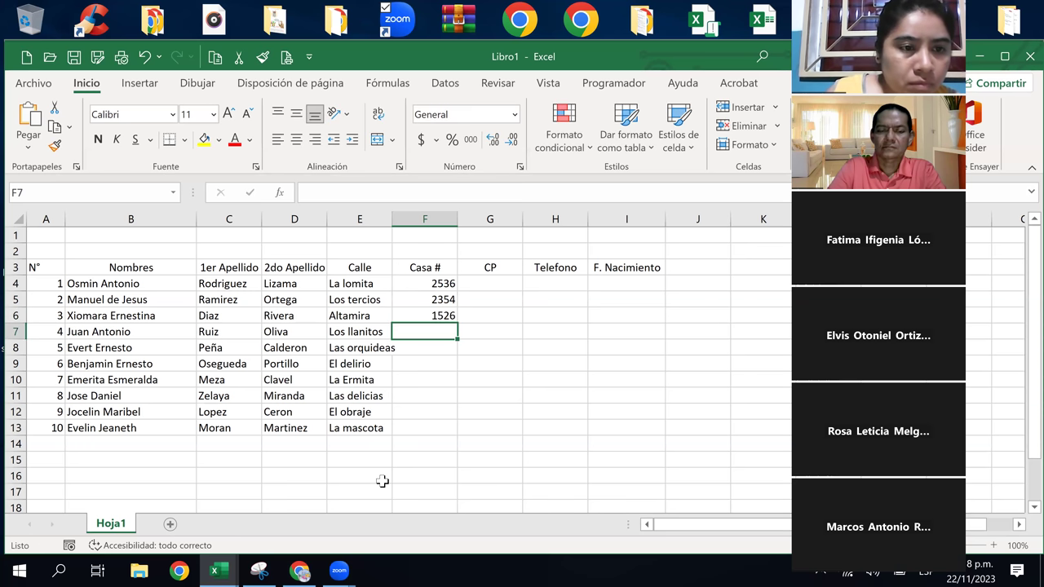
pyautogui.write('24789')
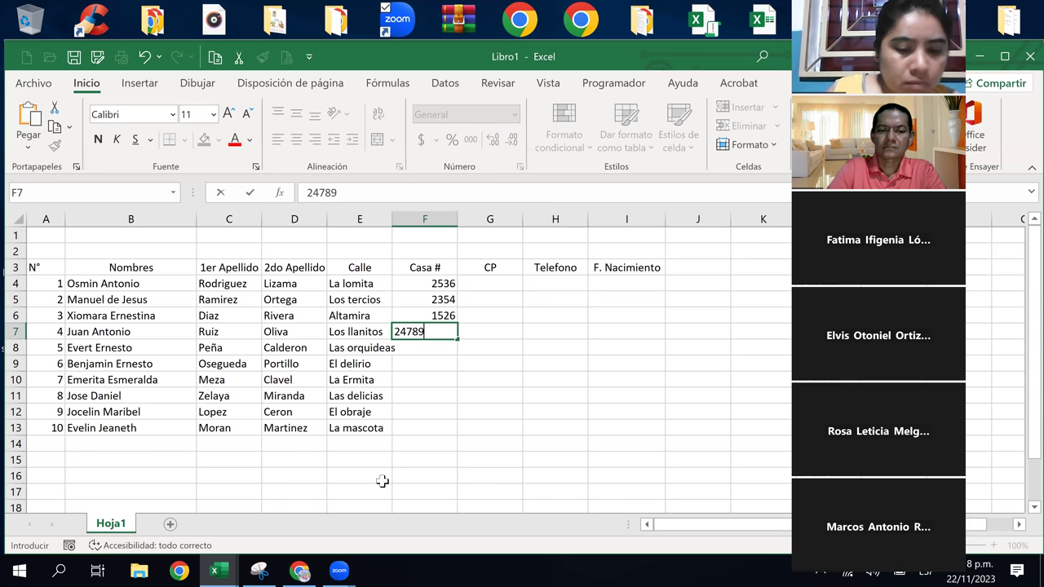
pyautogui.press('BackSpace')
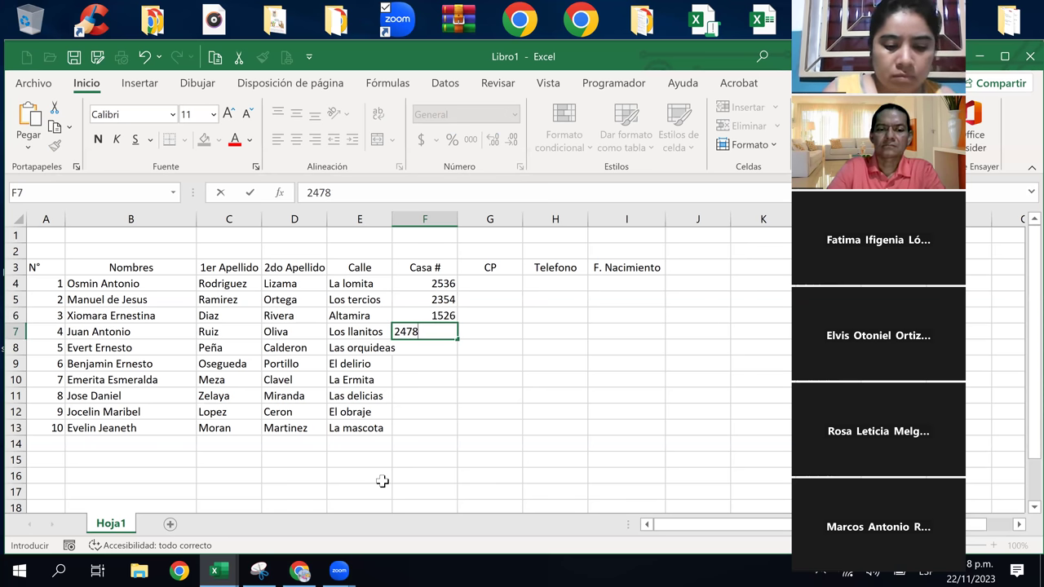
pyautogui.press('Return')
pyautogui.write('9814')
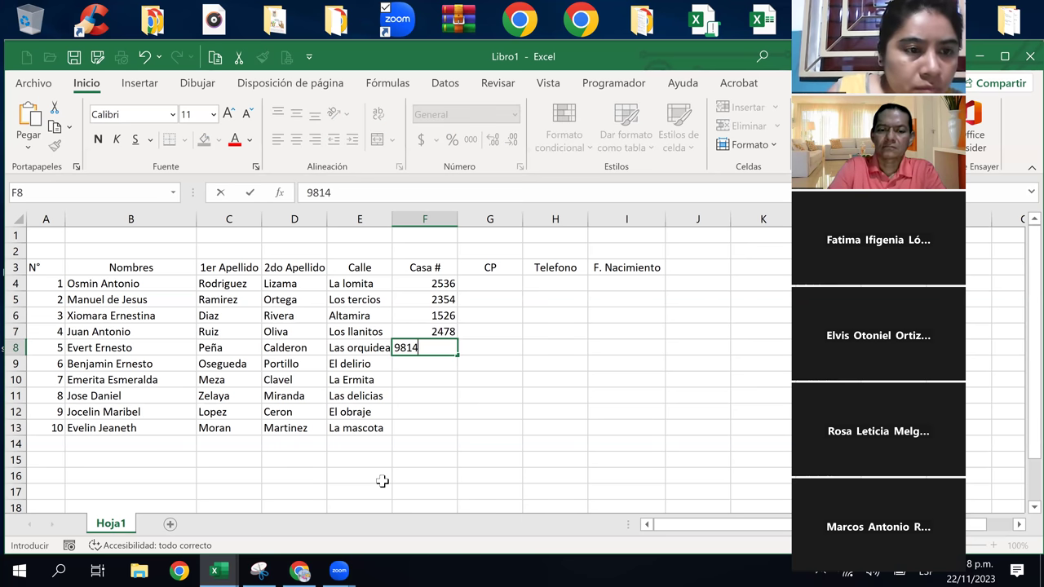
pyautogui.press('Return')
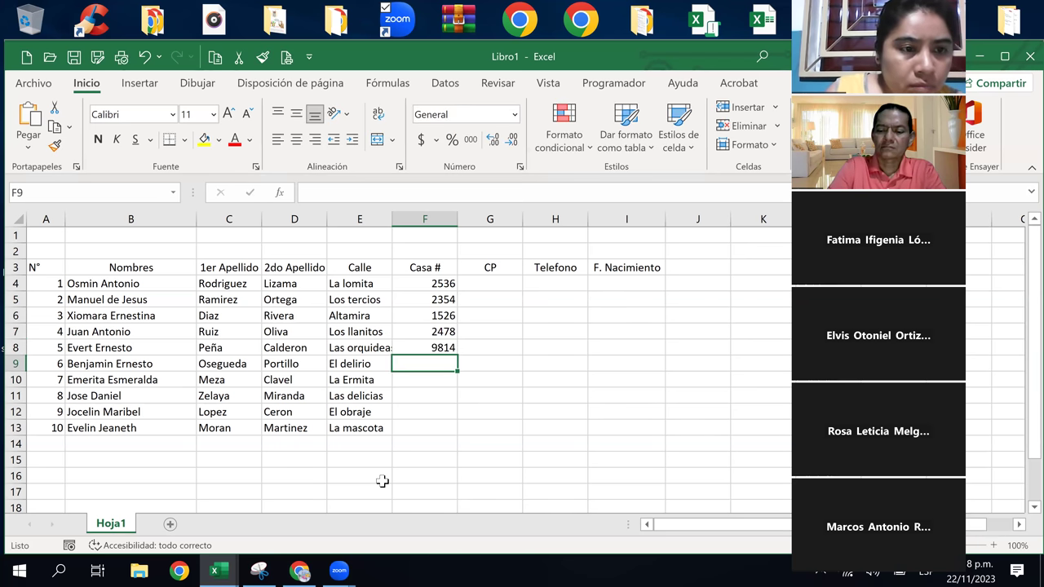
# - Enter house numbers for persons 6–9 in F9–F12, correcting the incomplete F11 entry
pyautogui.write('4563')
pyautogui.press('Return')
pyautogui.write('4152')
pyautogui.press('Return')
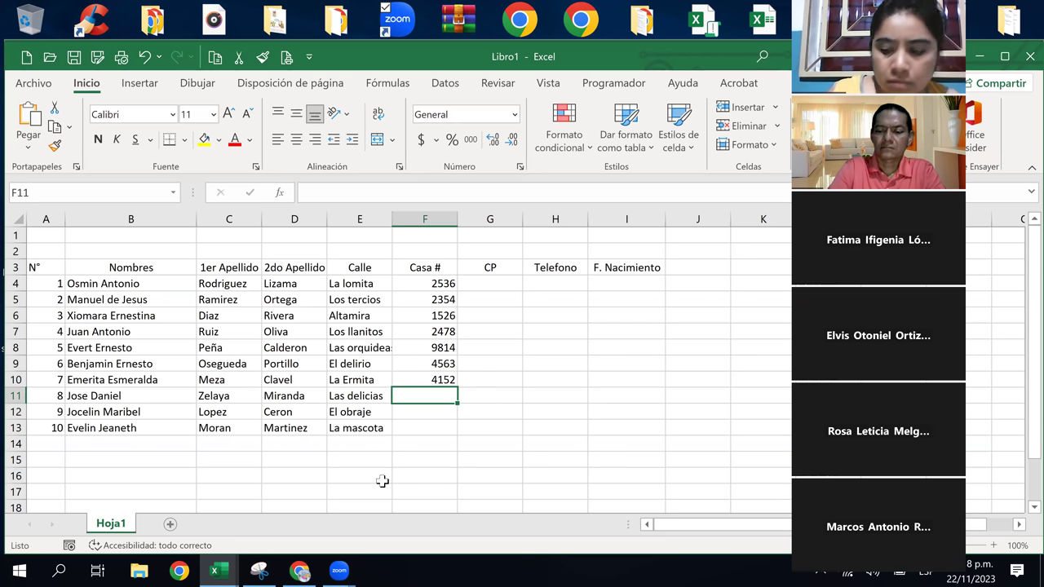
pyautogui.write('258')
pyautogui.press('Return')
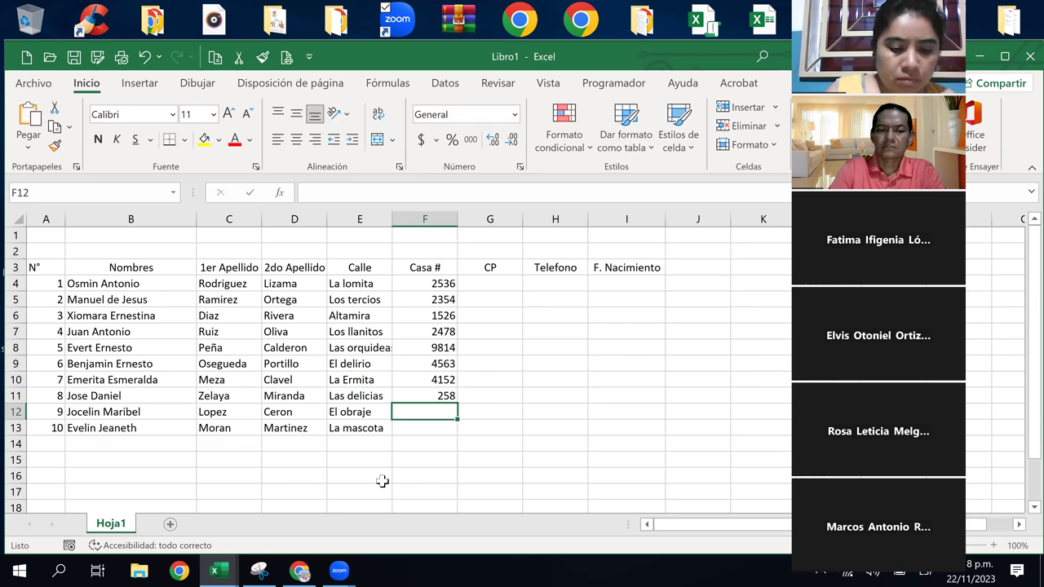
pyautogui.press('Up')
pyautogui.write('2587')
pyautogui.press('Return')
pyautogui.write('4')
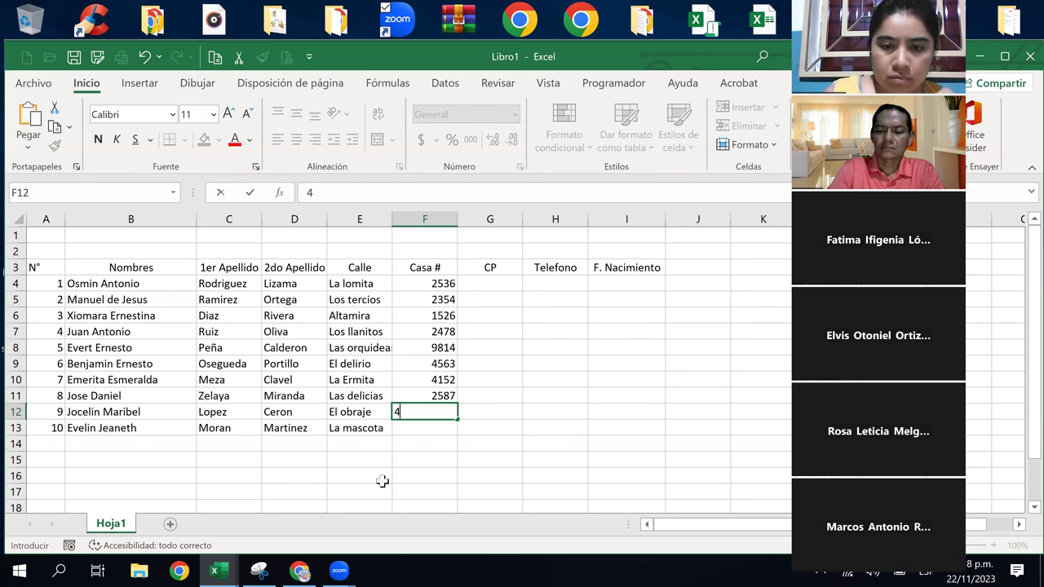
pyautogui.press('Return')
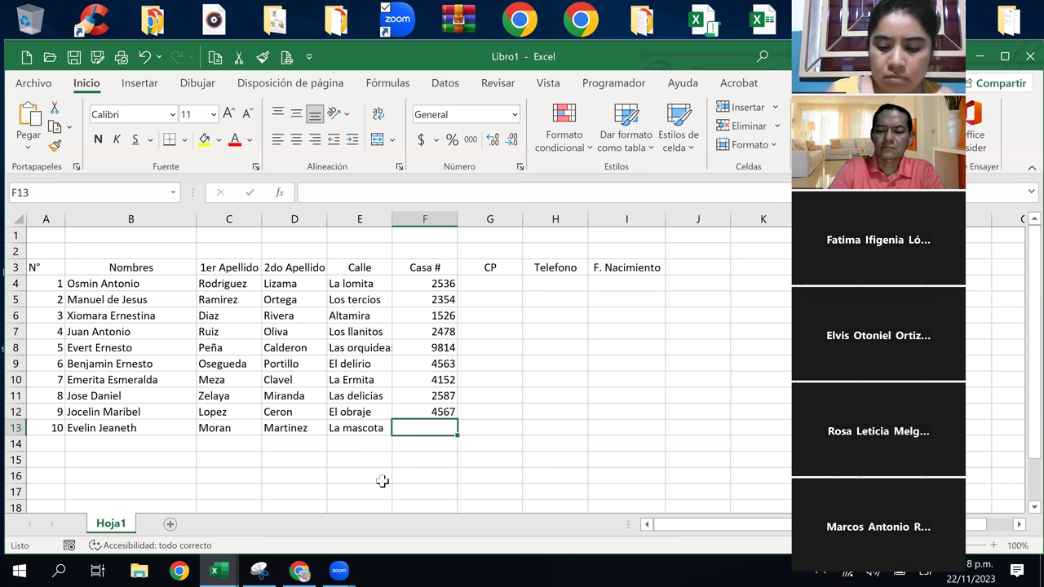
# - Enter the last house number in F13 and go to the first CP cell, G4
pyautogui.write('9812')
pyautogui.press('Return')
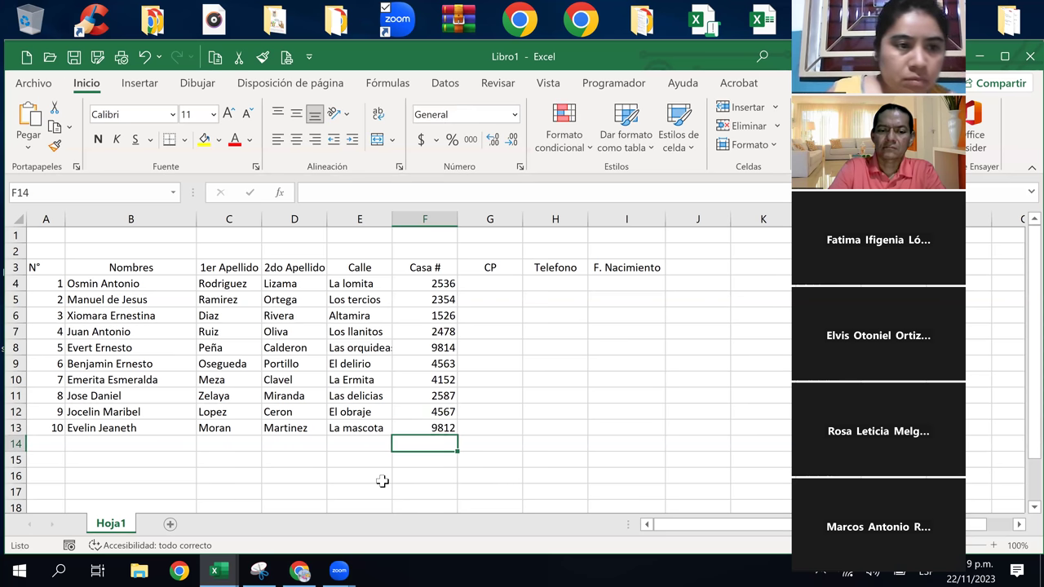
pyautogui.press('Up')
pyautogui.press('Up')
pyautogui.press('Up')
pyautogui.press('Up')
pyautogui.press('Up')
pyautogui.press('Up')
pyautogui.press('Up')
pyautogui.press('Up')
pyautogui.press('Up')
pyautogui.press('Right')
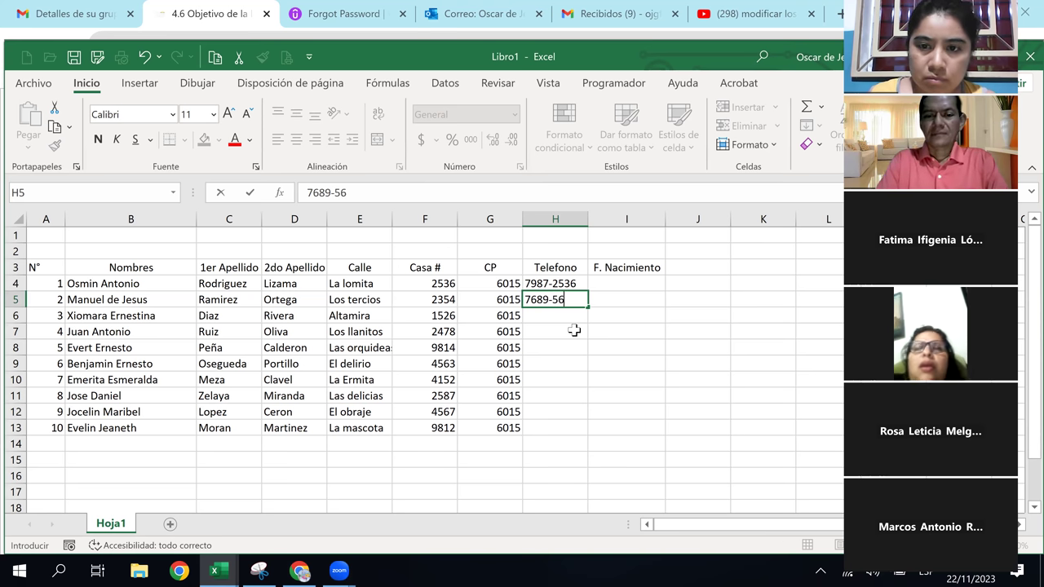
# - Enter phone numbers for persons 2–4 in H5–H7, rejecting an unwanted autofill suggestion
pyautogui.write('74')
pyautogui.press('Return')
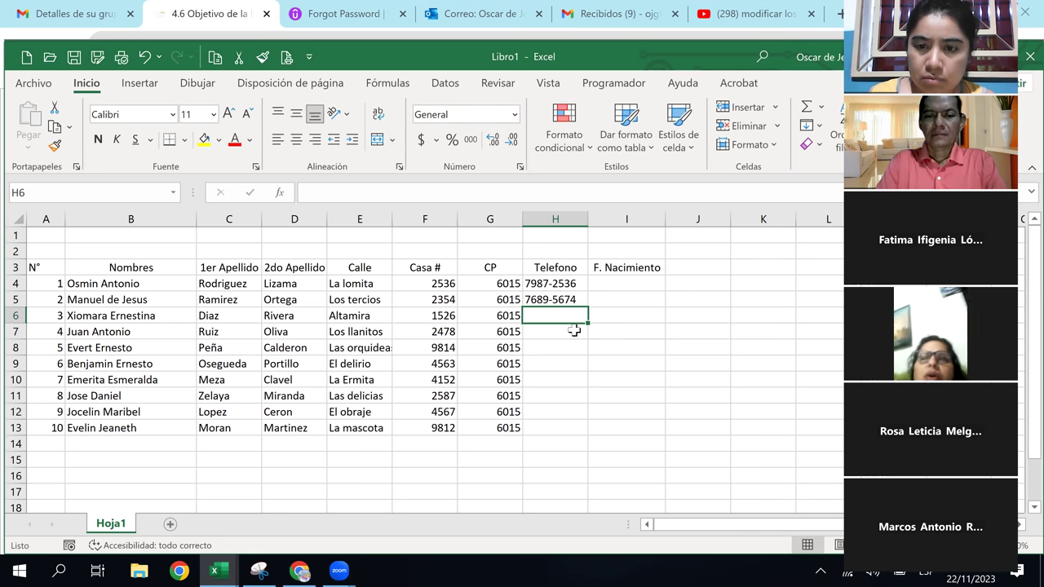
pyautogui.write('48')
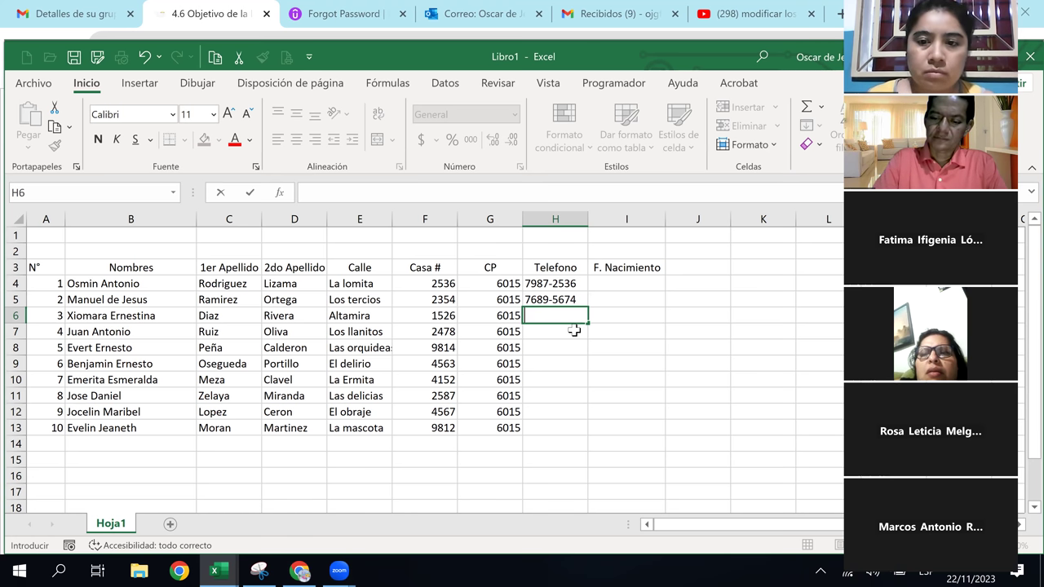
pyautogui.write('7987-1526')
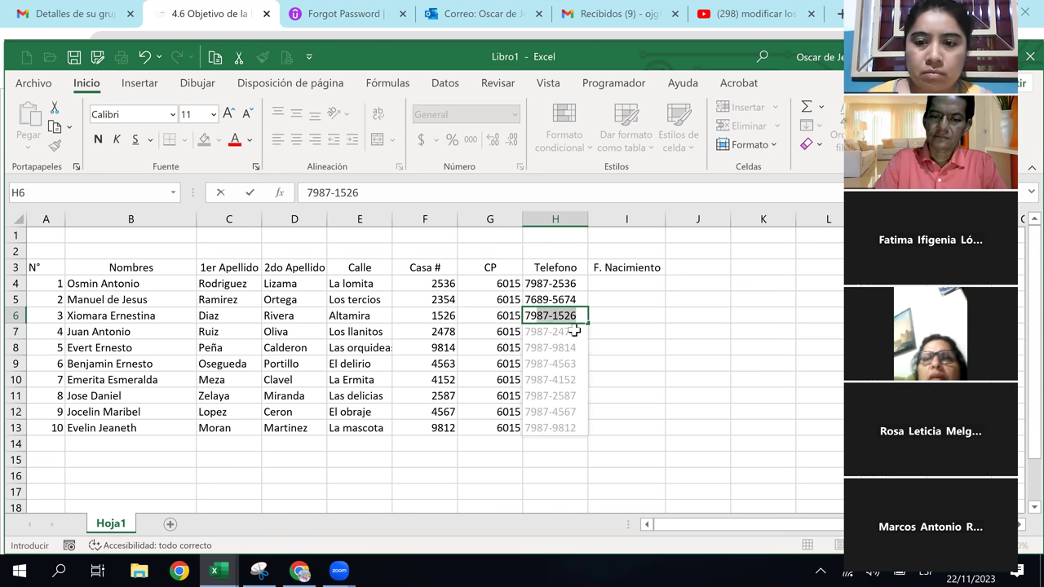
pyautogui.press('BackSpace')
pyautogui.press('BackSpace')
pyautogui.press('BackSpace')
pyautogui.write('24-')
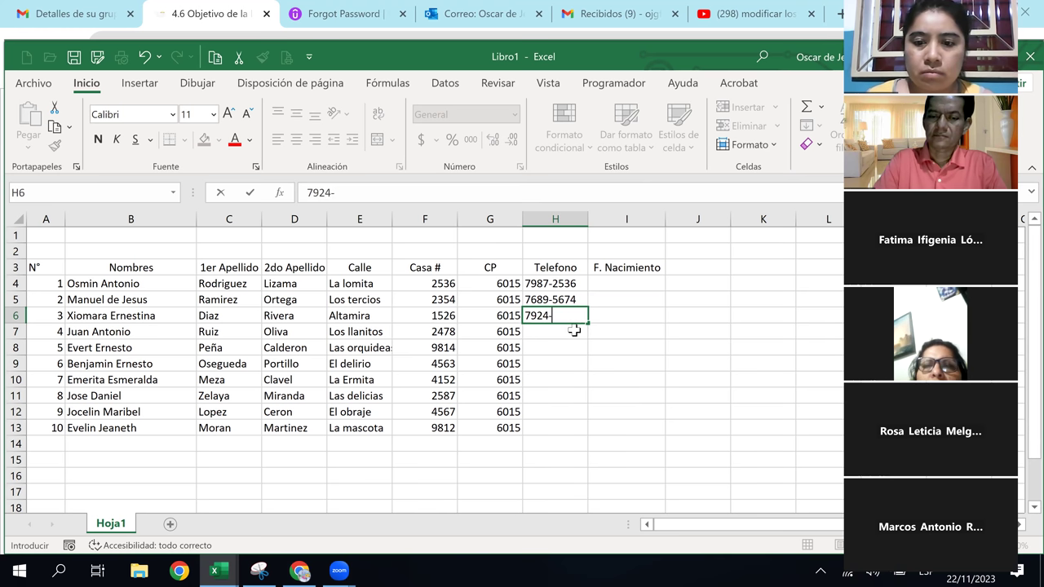
pyautogui.write('1586')
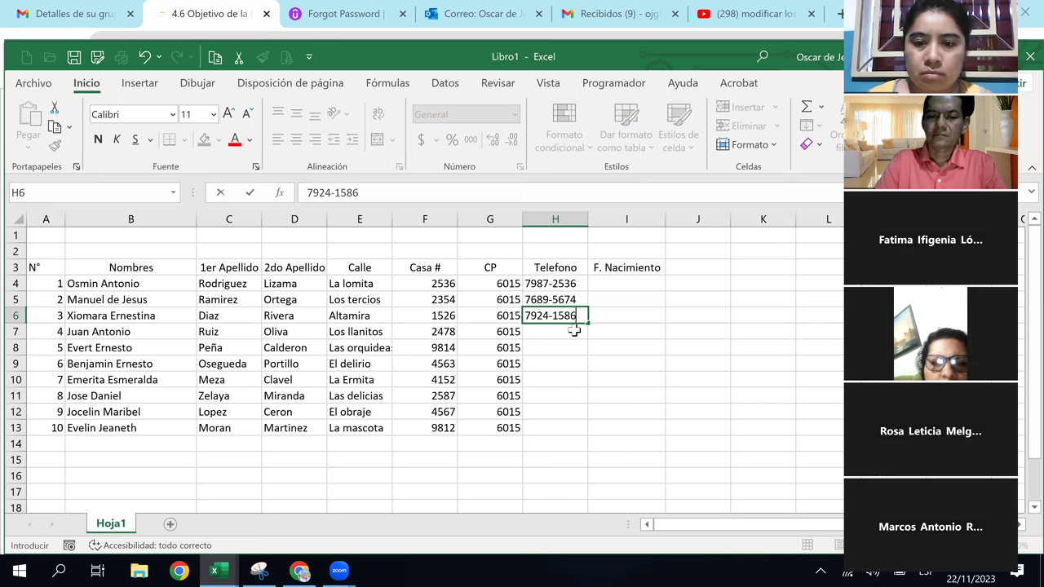
pyautogui.press('Return')
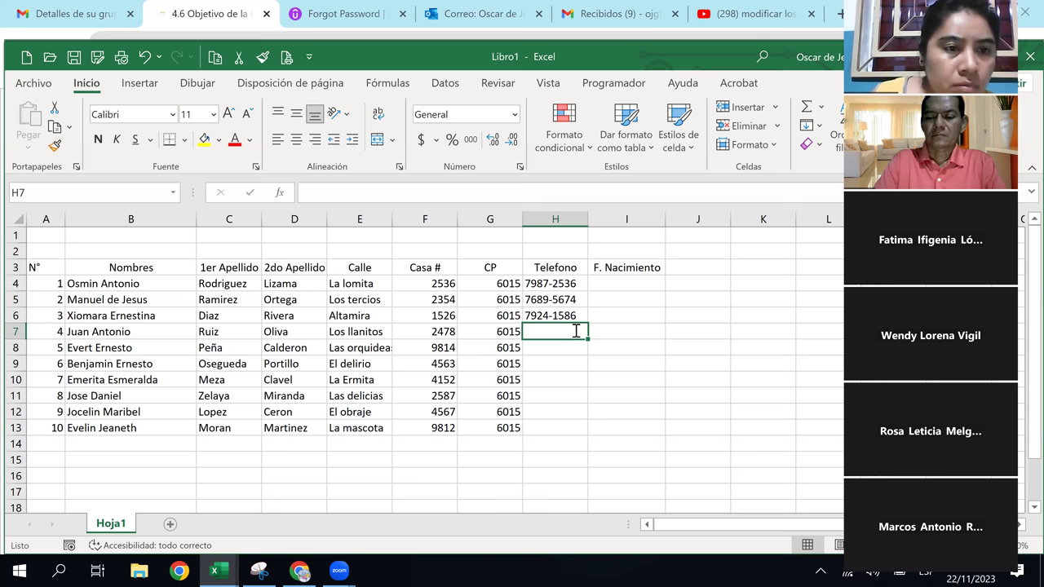
pyautogui.write('789')
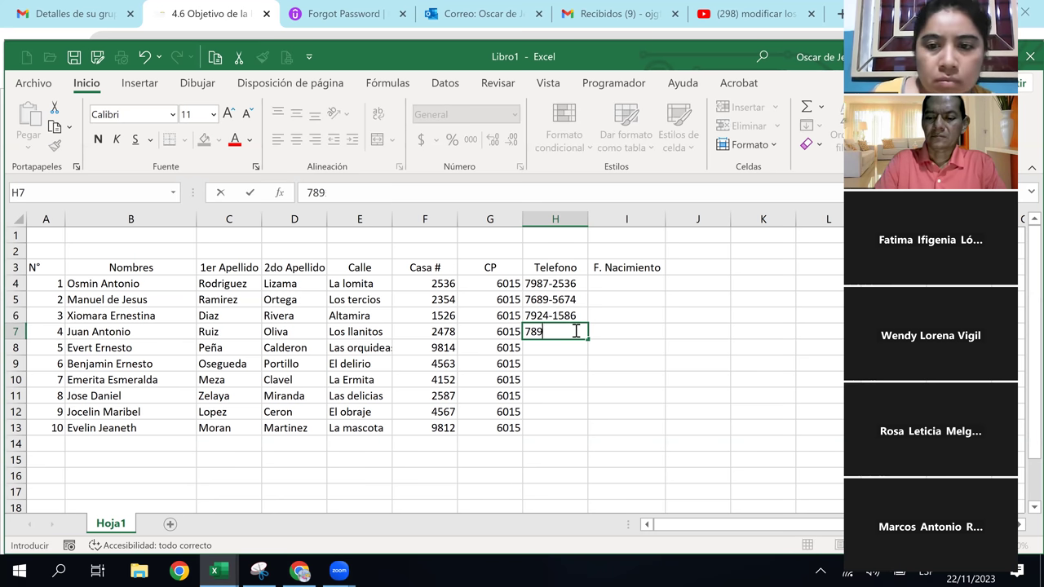
pyautogui.write('36')
pyautogui.press('Return')
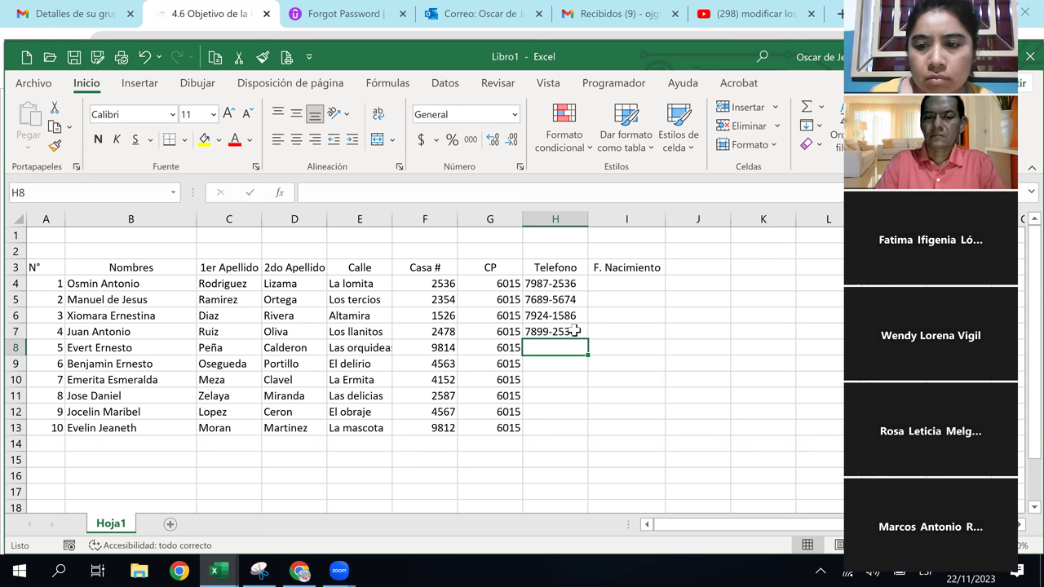
# - Enter phone numbers for persons 5–7 in H8–H10, then recheck H10
pyautogui.write('7945-')
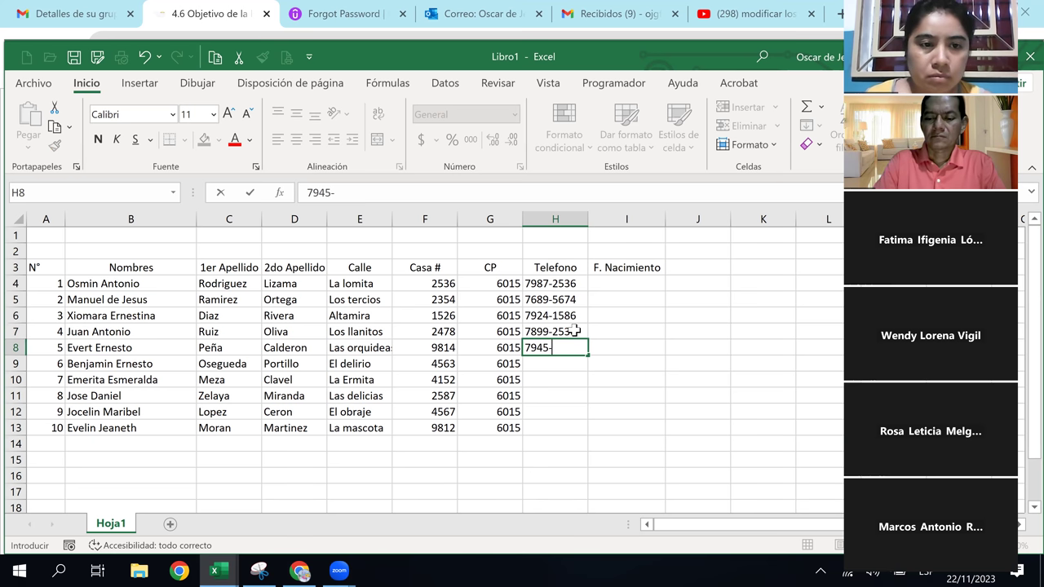
pyautogui.write('85')
pyautogui.press('Return')
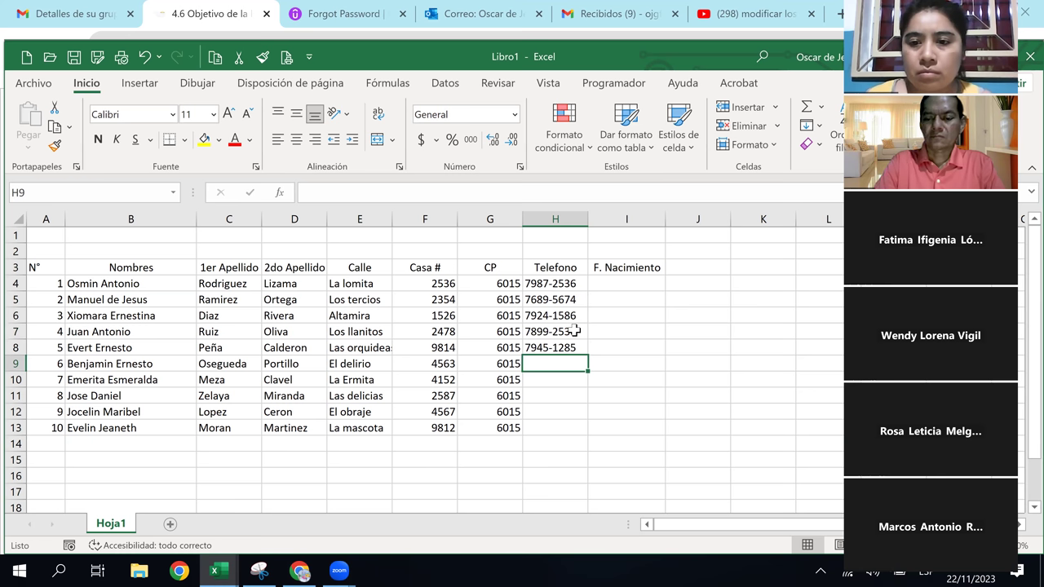
pyautogui.write('7615-4566')
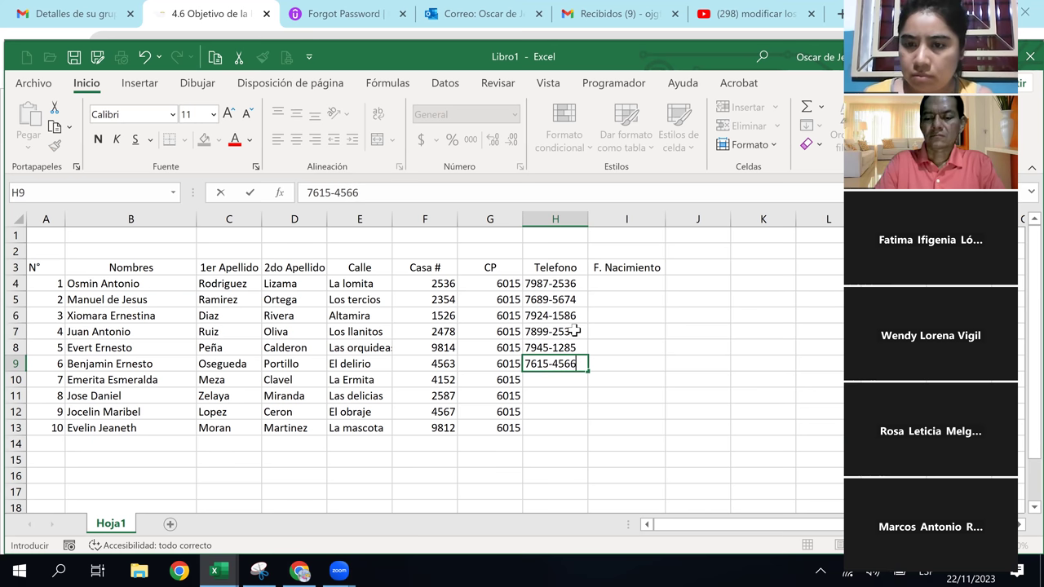
pyautogui.press('Return')
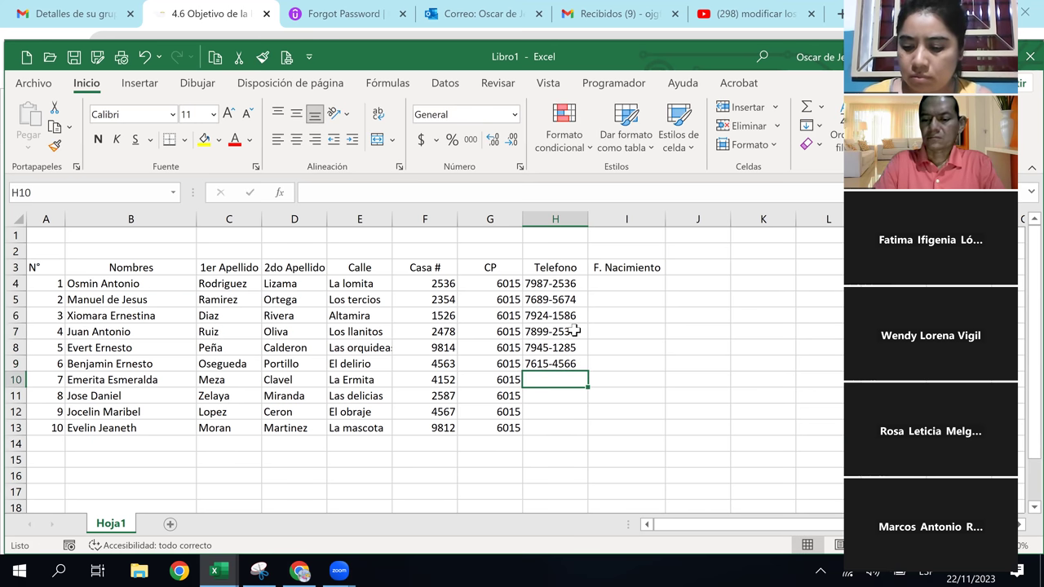
pyautogui.write('7')
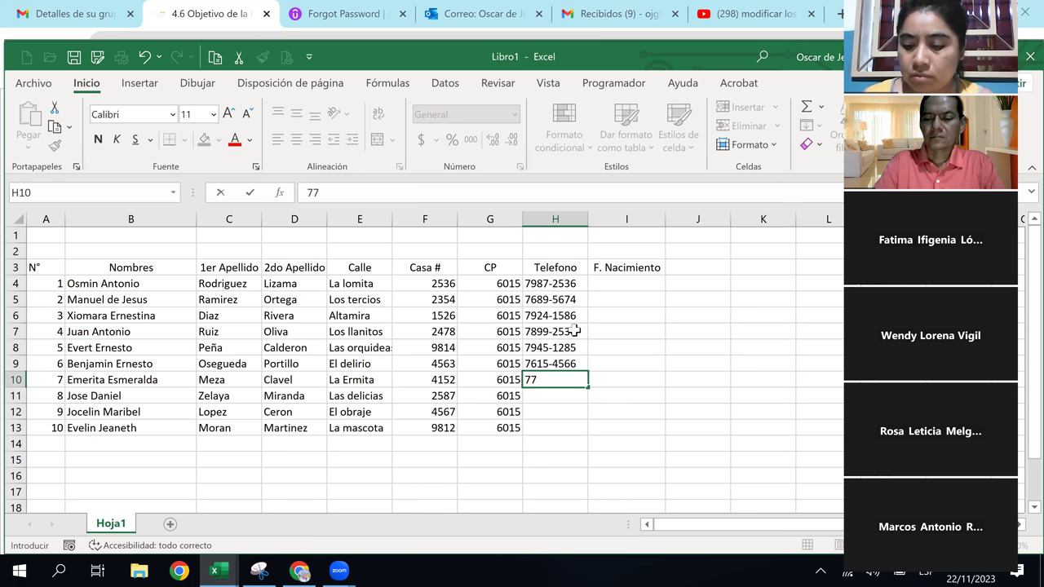
pyautogui.write('45-8566')
pyautogui.press('Return')
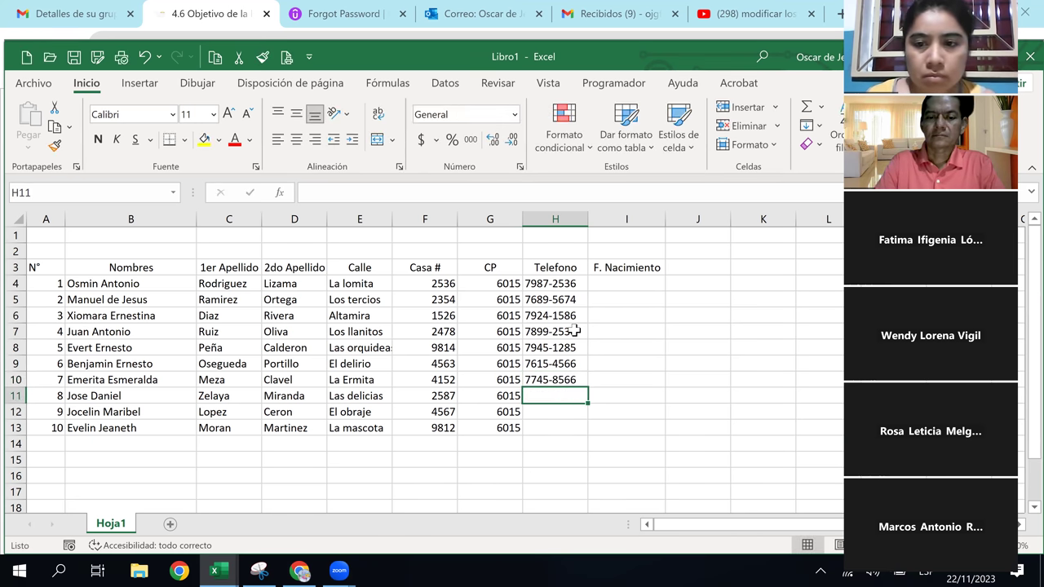
pyautogui.press('Up')
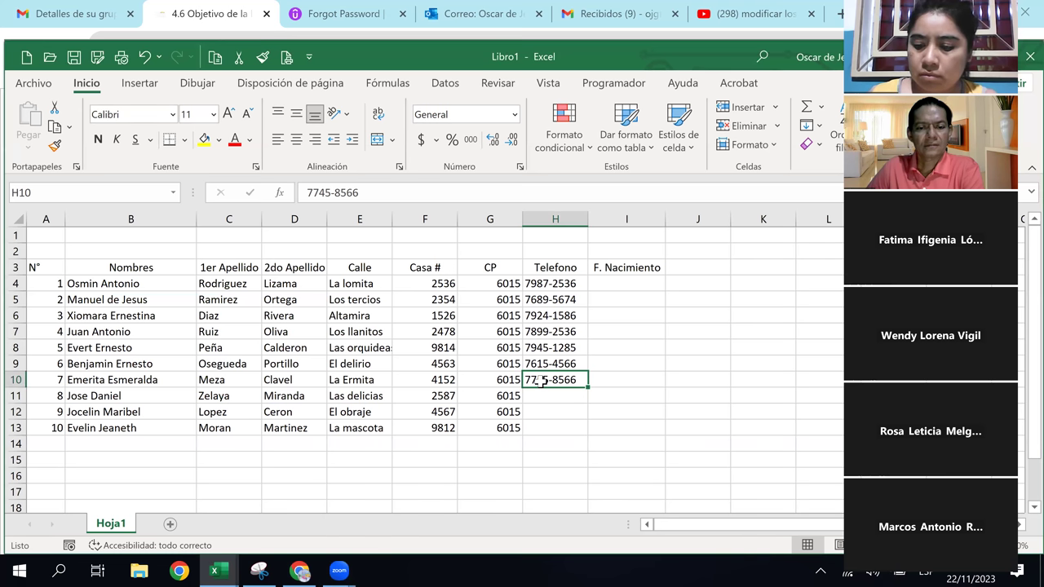
# - Enter the phone numbers for persons 8–10 in cells H11, H12 and H13
pyautogui.click(539, 397)
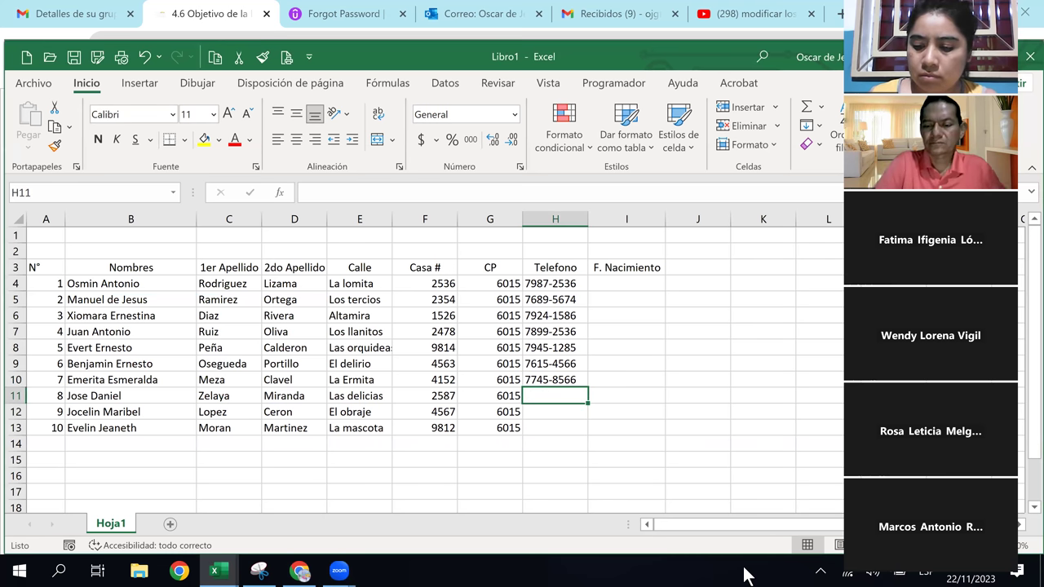
pyautogui.write('7987-')
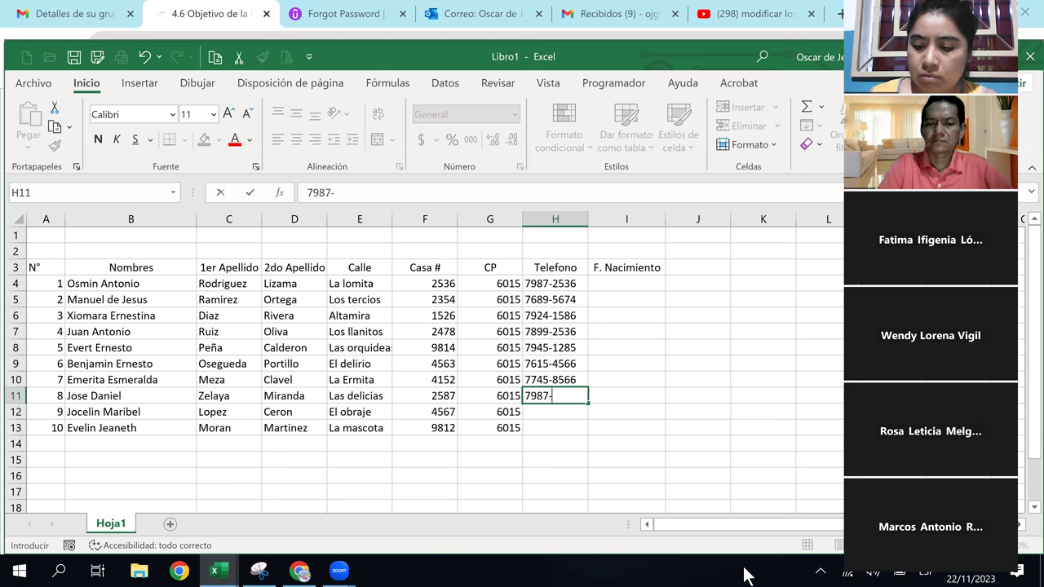
pyautogui.write('2244')
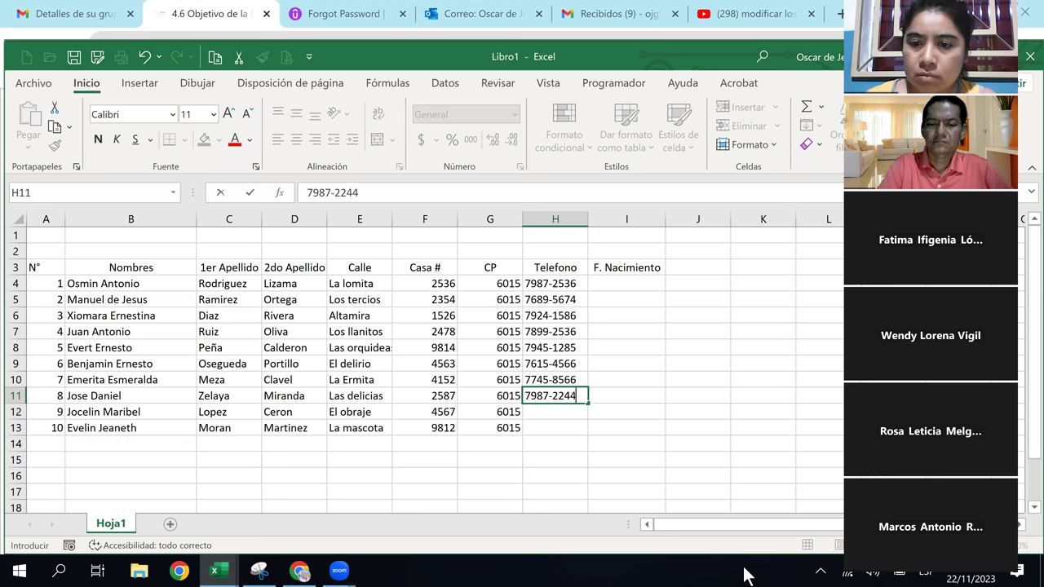
pyautogui.press('Return')
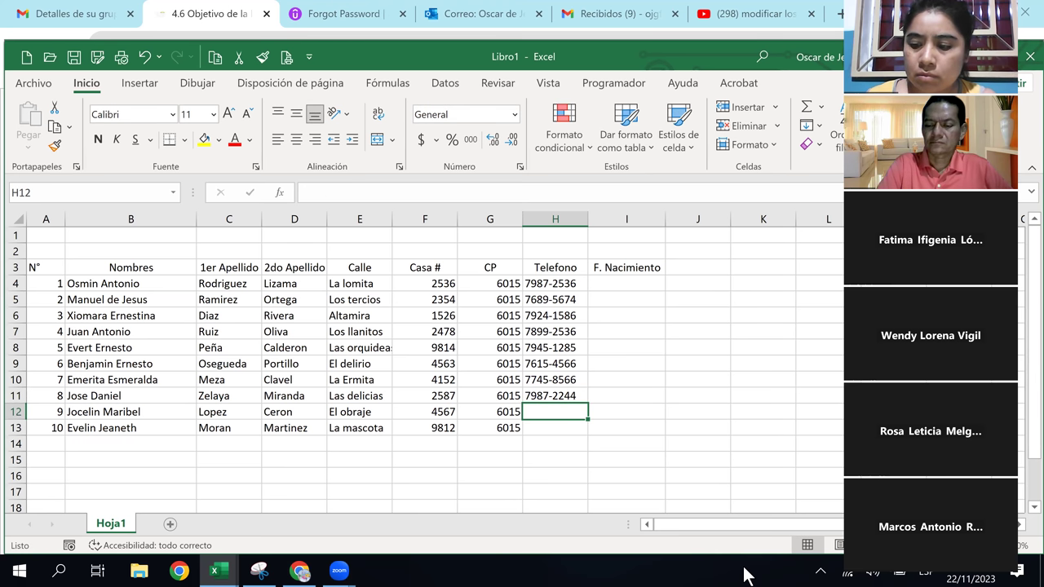
pyautogui.write('7856-12')
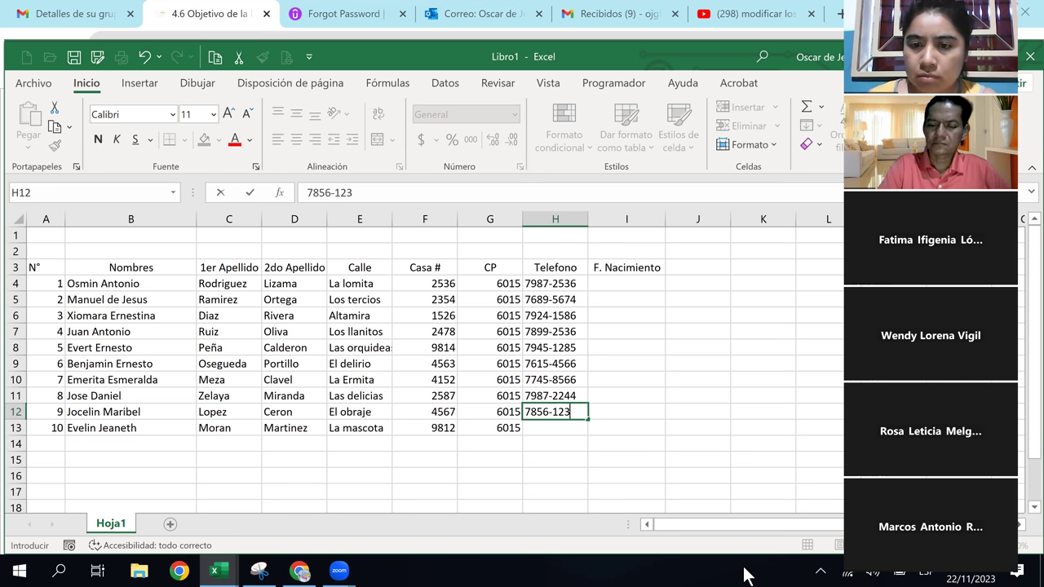
pyautogui.write('3')
pyautogui.press('Return')
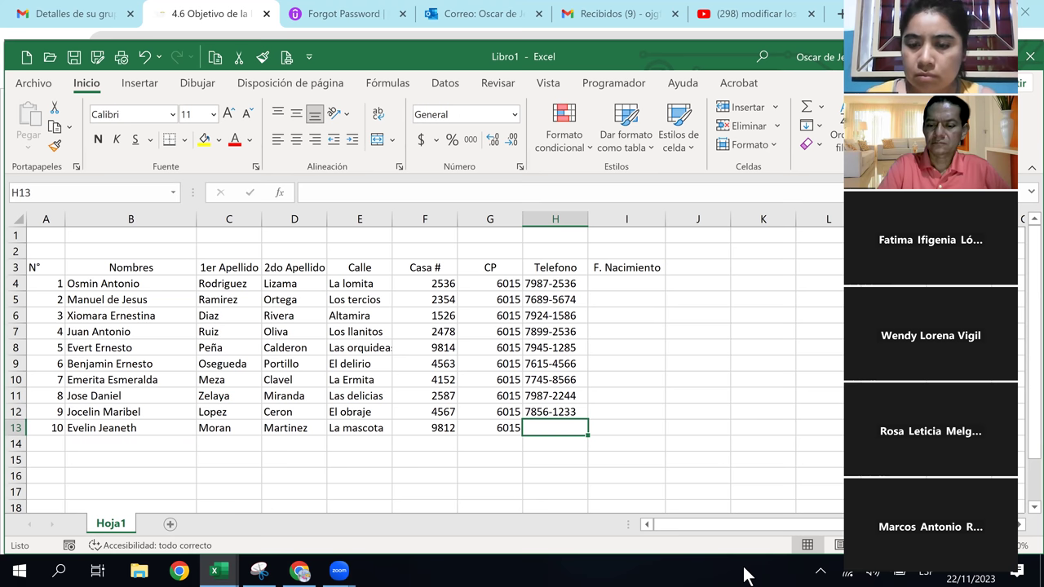
pyautogui.write('77')
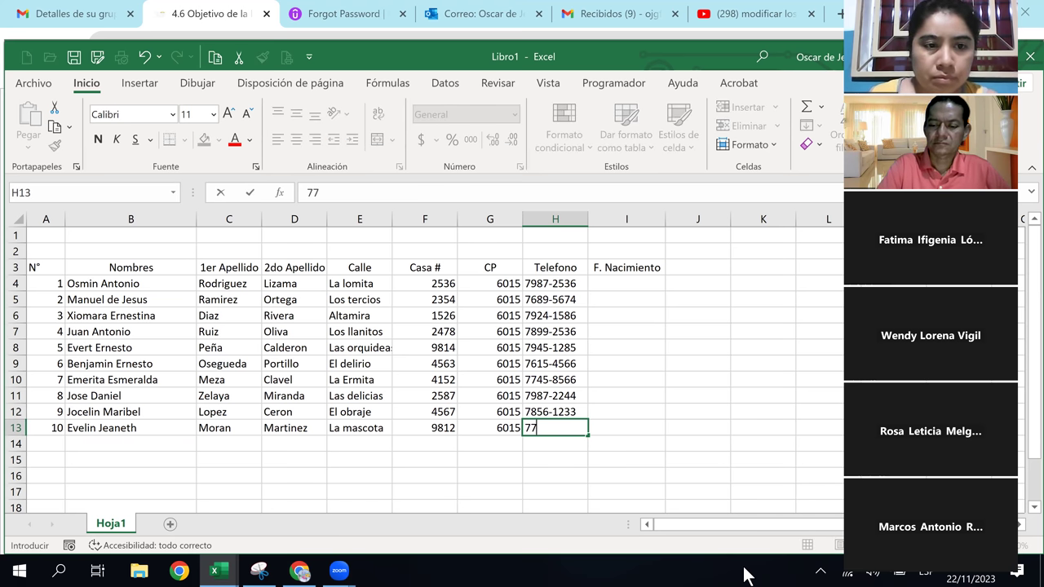
pyautogui.write('55-')
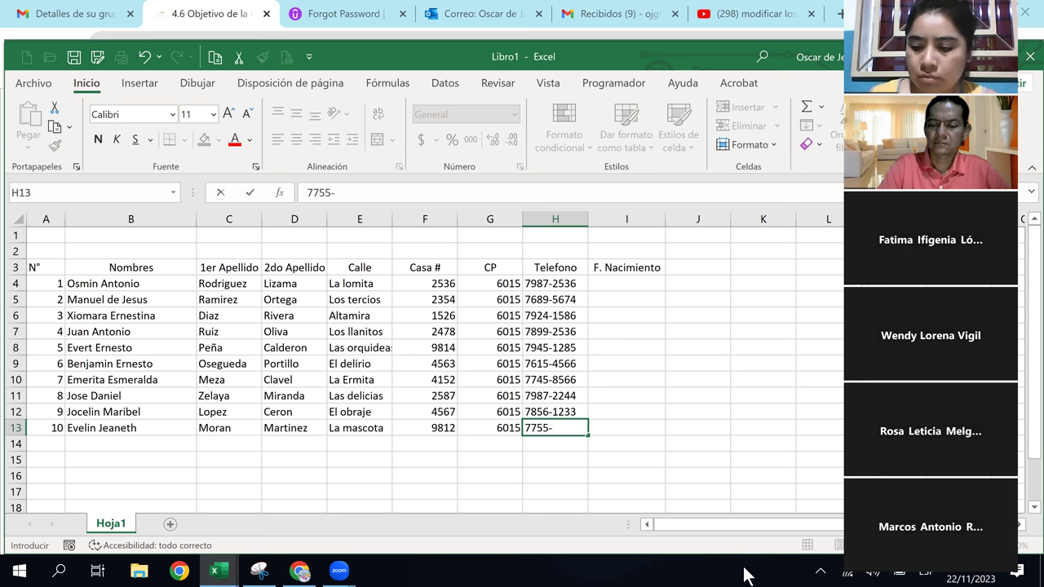
pyautogui.write('1288')
pyautogui.press('Return')
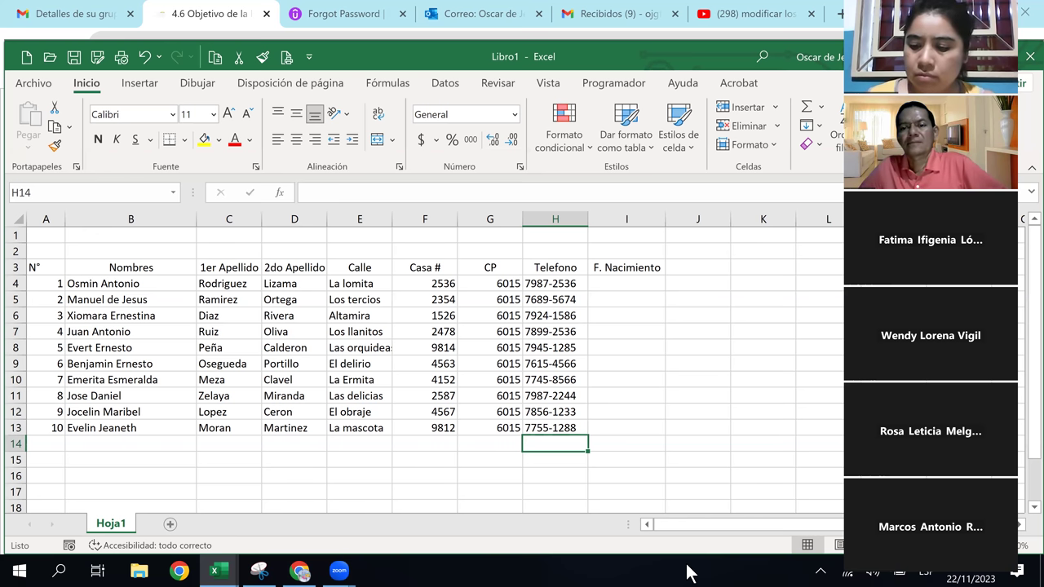
pyautogui.click(614, 285)
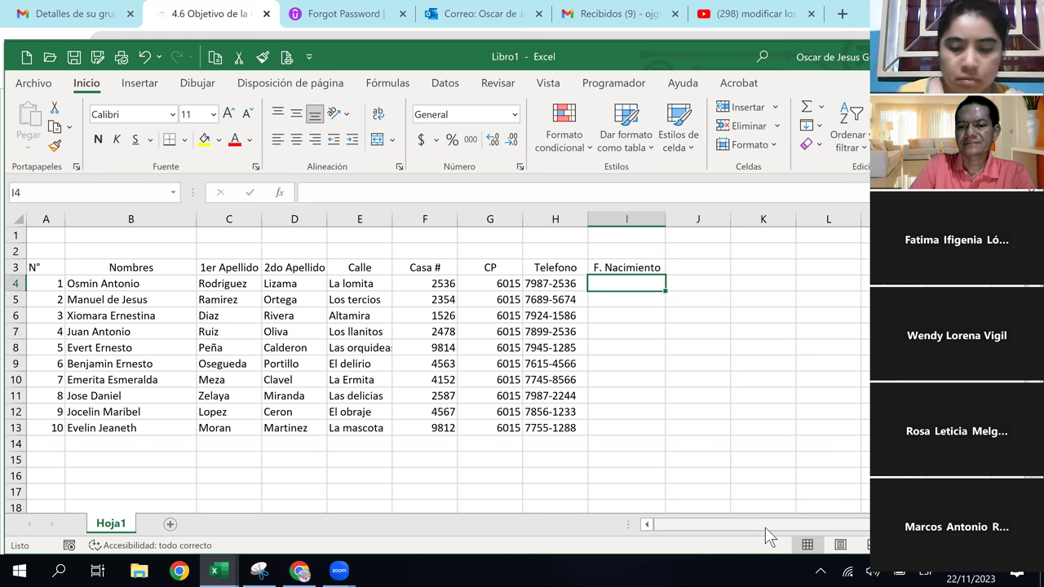
# - Rewrite I4 as 25/05/1985 and enter 28/10/1984 in I5, fixing the year
pyautogui.write('1')
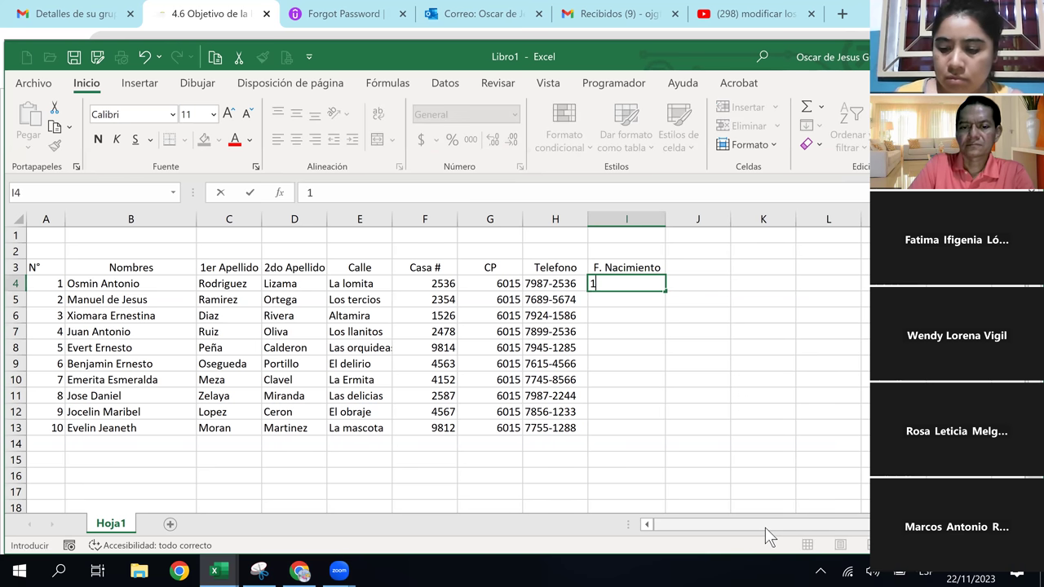
pyautogui.write('2')
pyautogui.press('Return')
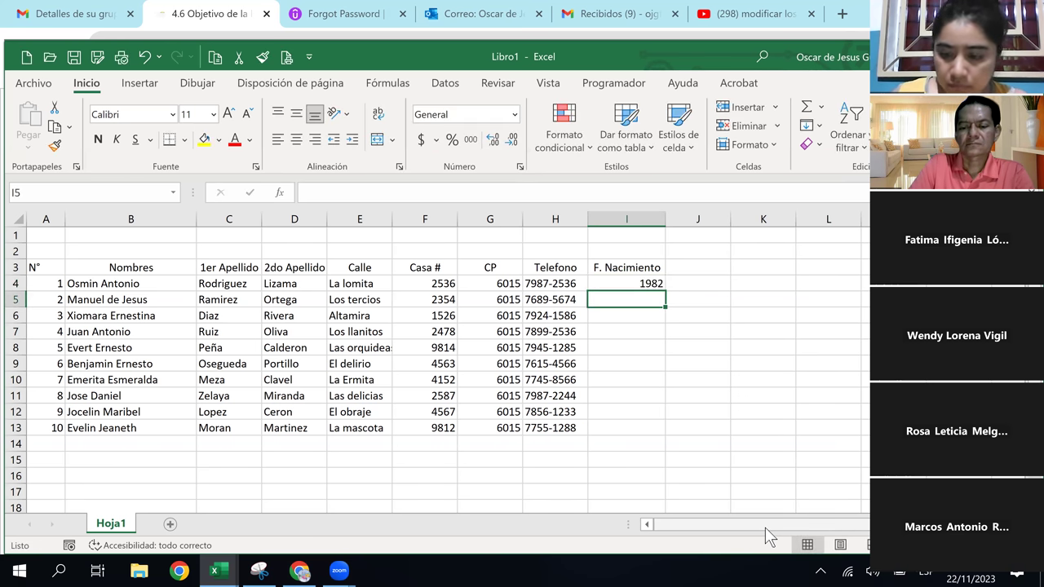
pyautogui.press('Up')
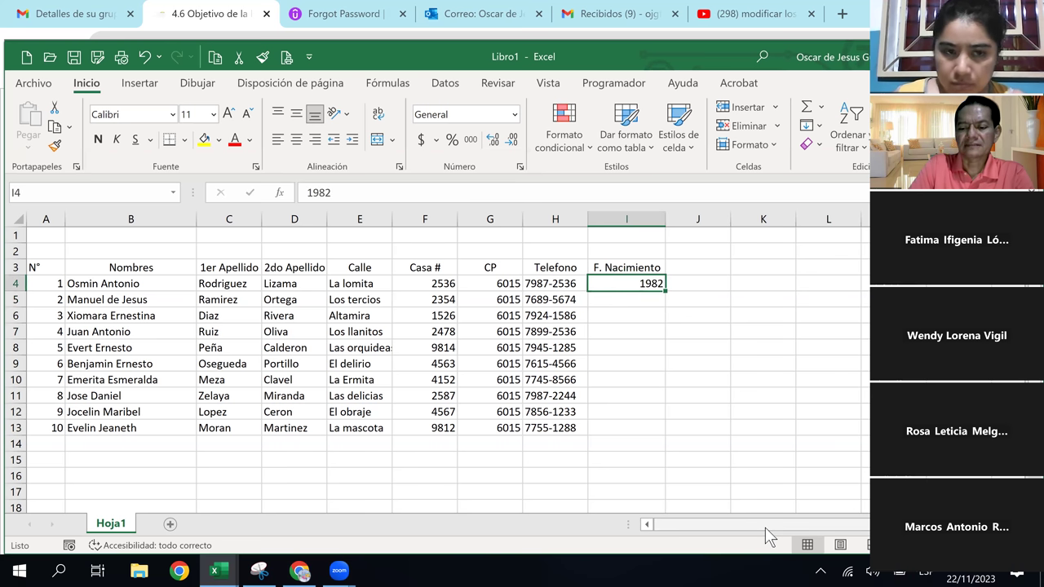
pyautogui.write('25/')
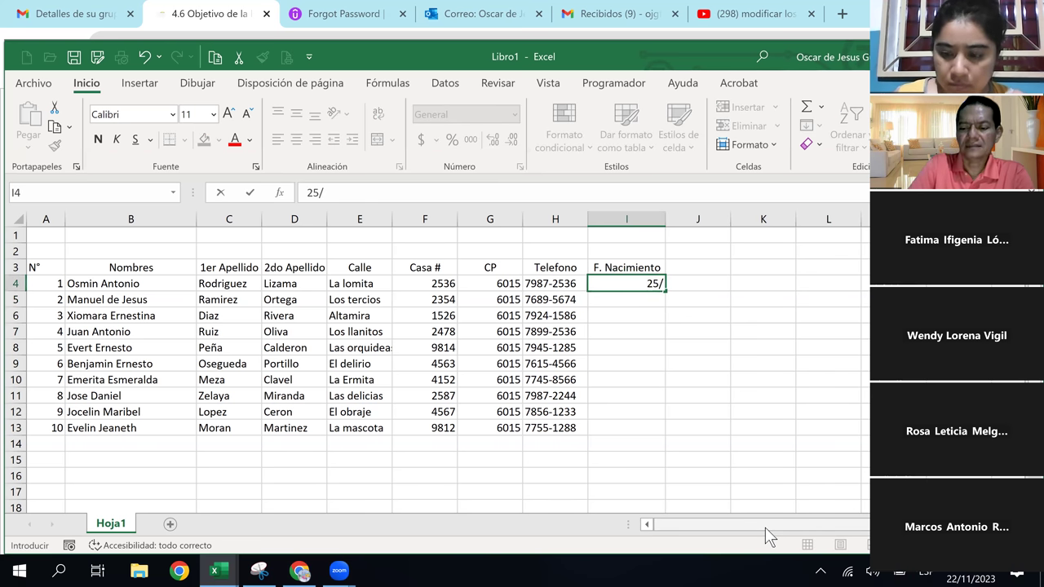
pyautogui.write('05')
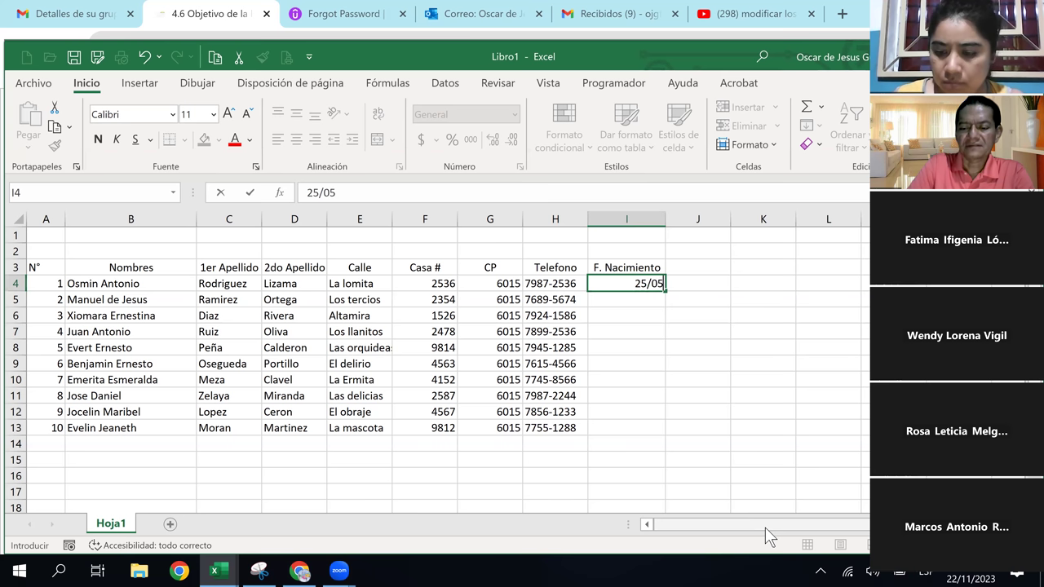
pyautogui.write('/1985')
pyautogui.press('Return')
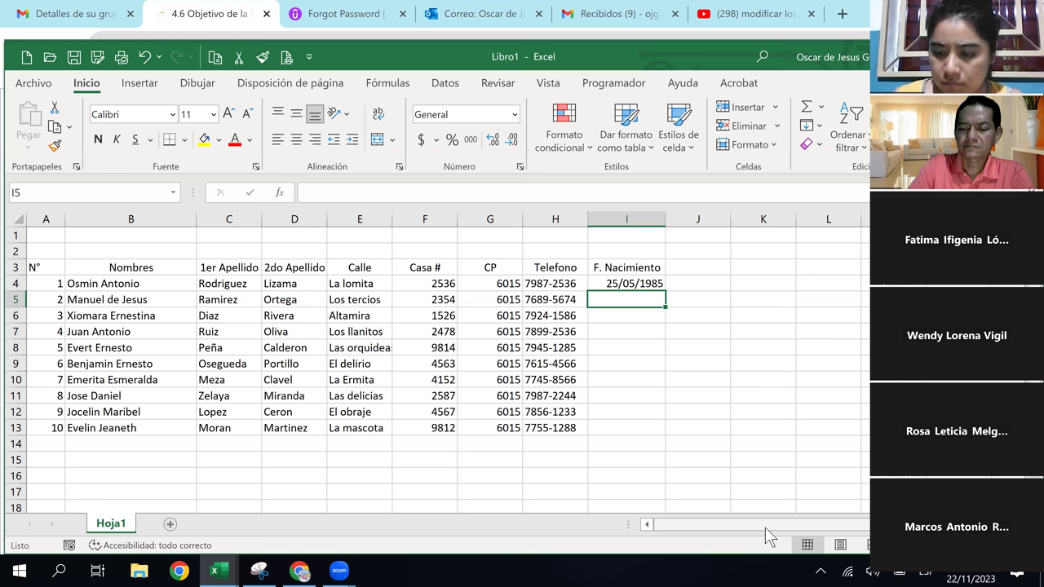
pyautogui.write('28')
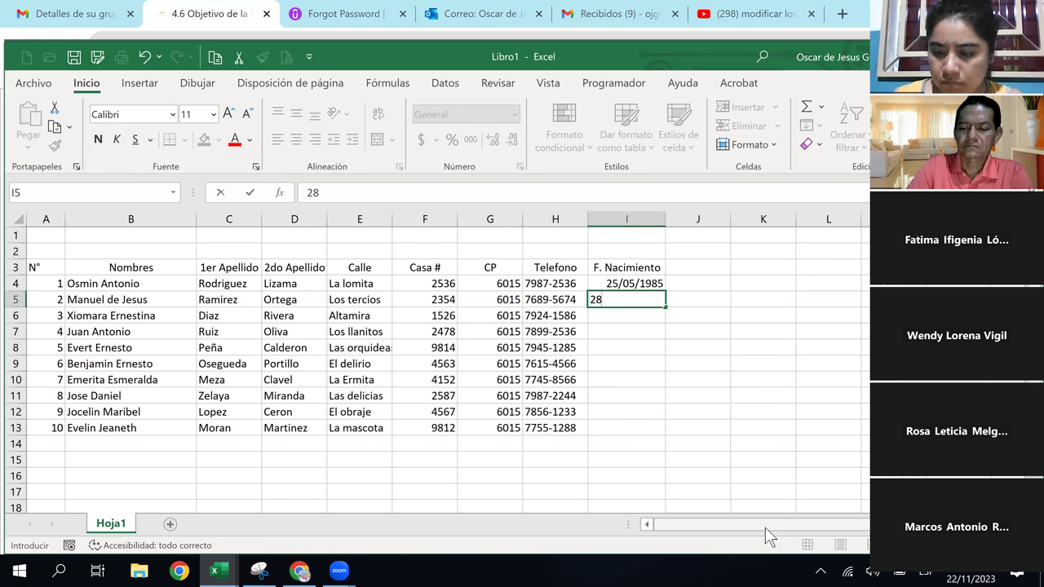
pyautogui.write('/')
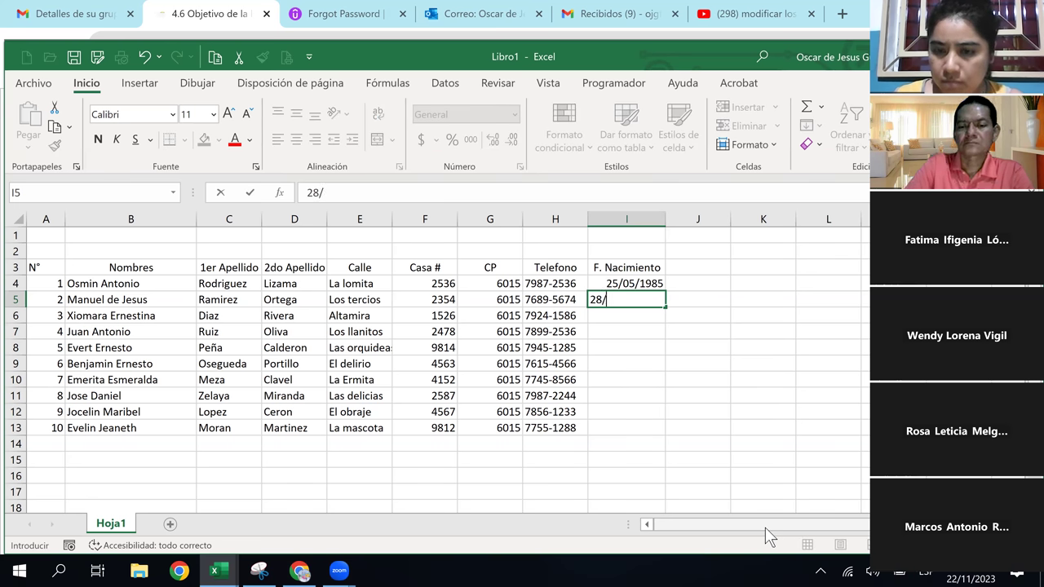
pyautogui.write('10/1986')
pyautogui.press('BackSpace')
pyautogui.write('4')
pyautogui.press('Return')
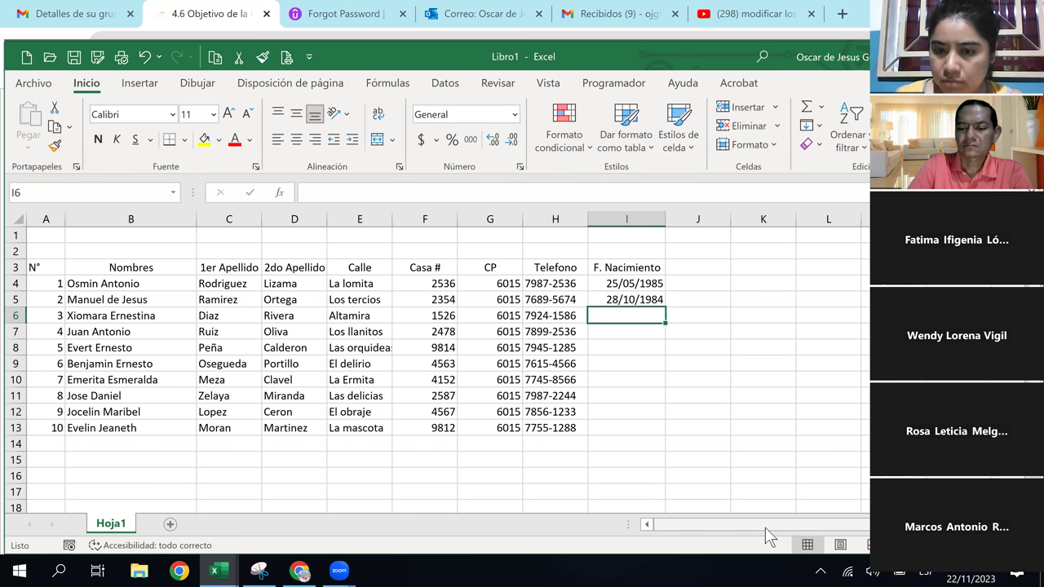
# - Enter birth dates 30/03/1980, 28/06/1983, 14/08/1984 and 25/05/1983 in I6–I9
pyautogui.write('30/')
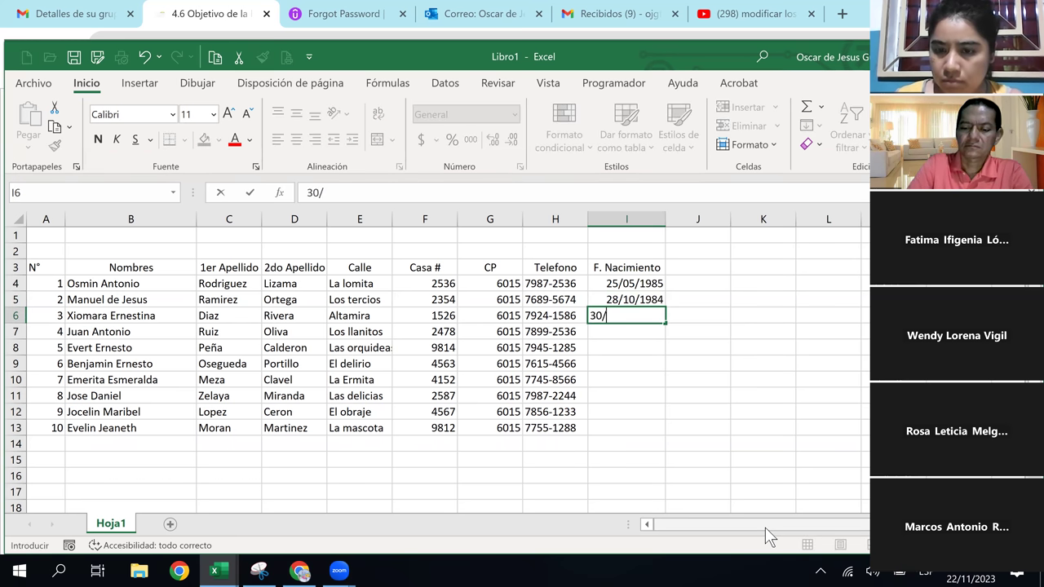
pyautogui.write('03/')
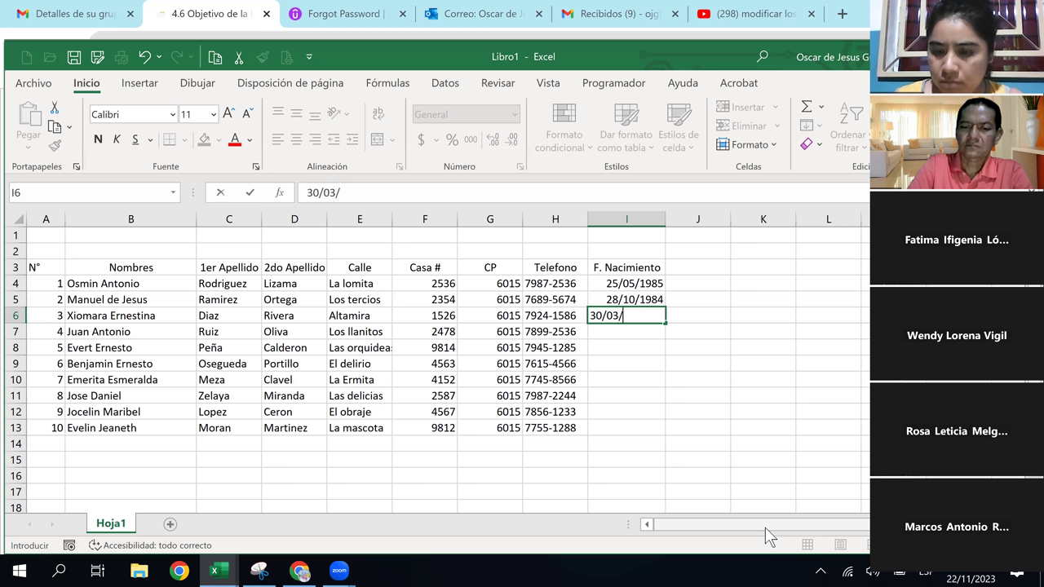
pyautogui.write('19')
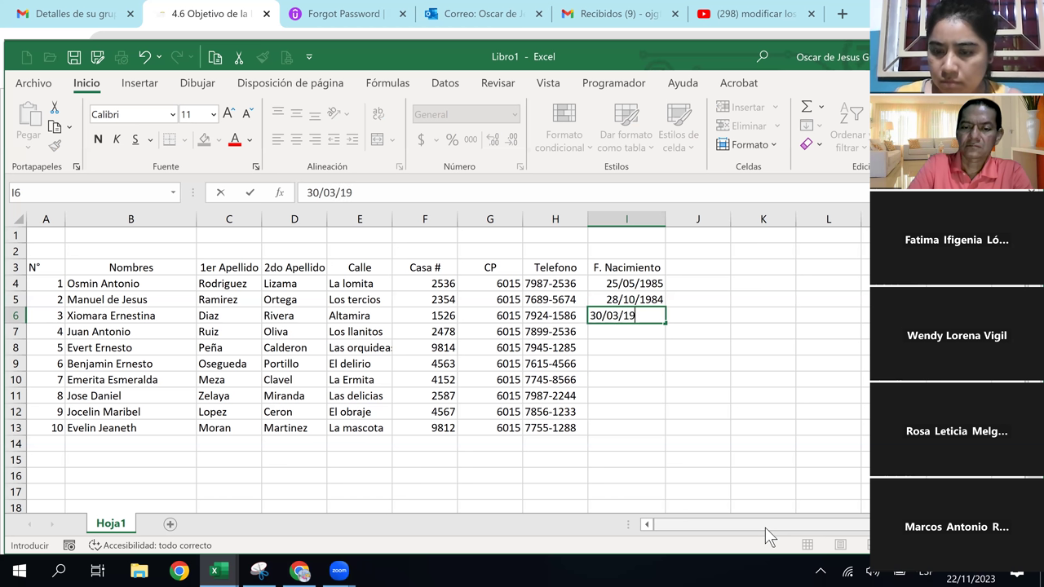
pyautogui.write('80')
pyautogui.press('Return')
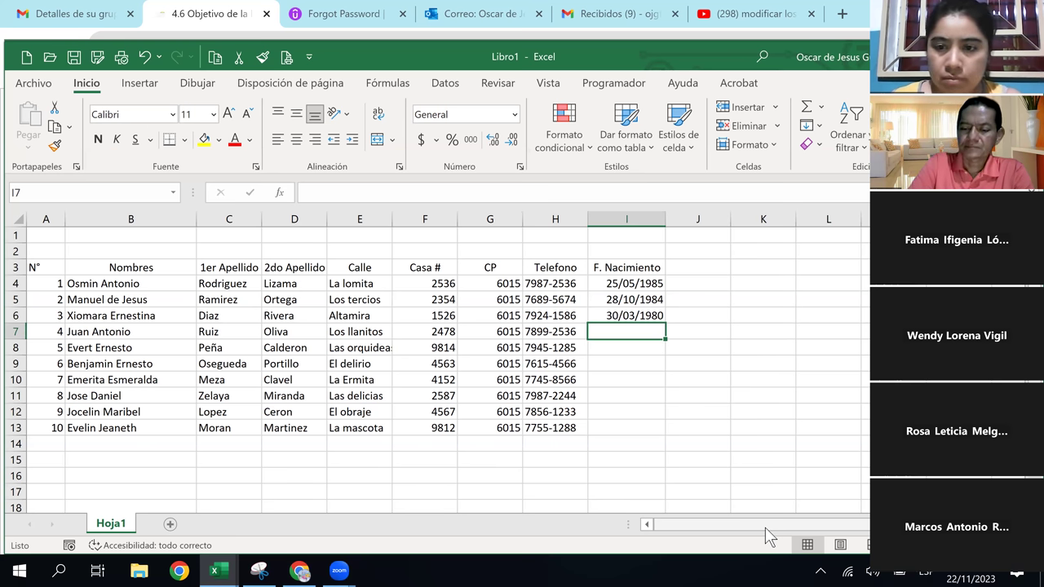
pyautogui.write('28/')
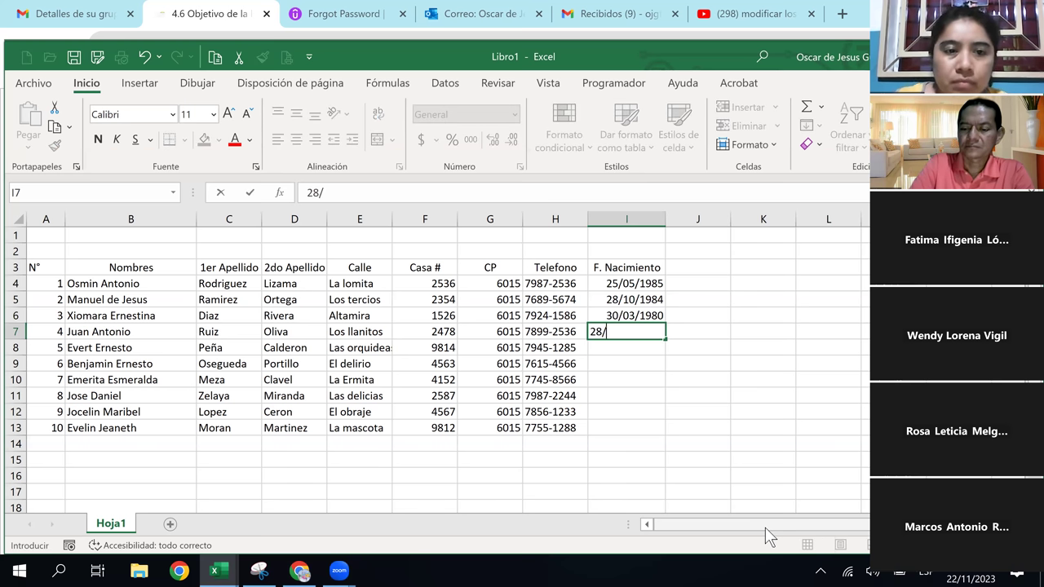
pyautogui.write('06/1983')
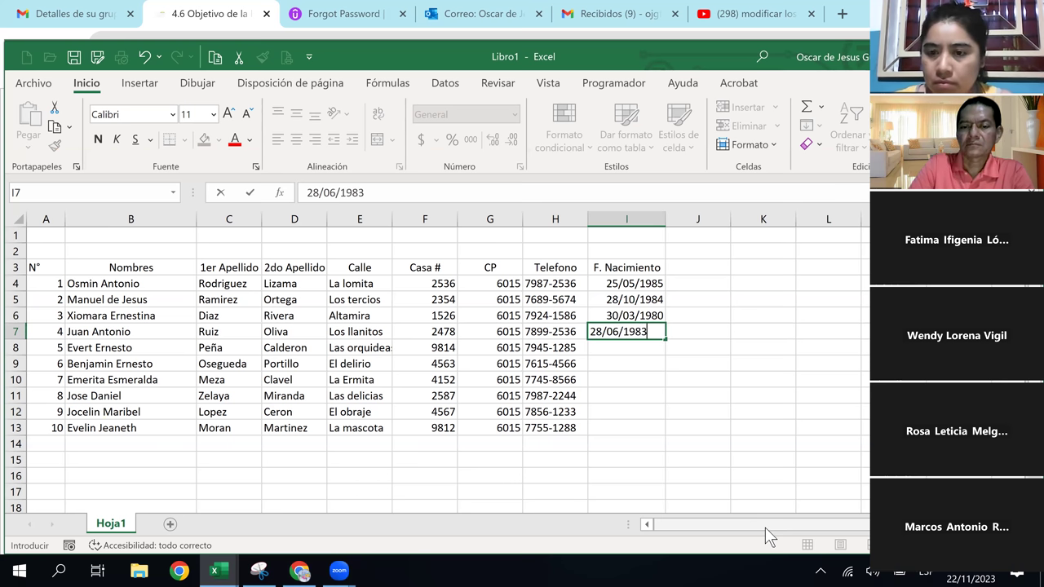
pyautogui.press('Return')
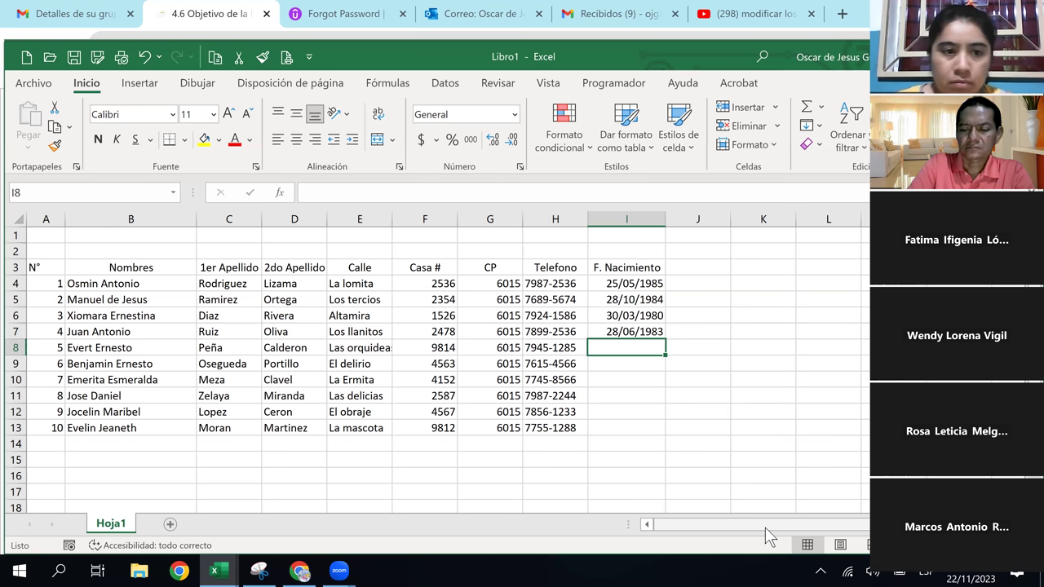
pyautogui.write('14/')
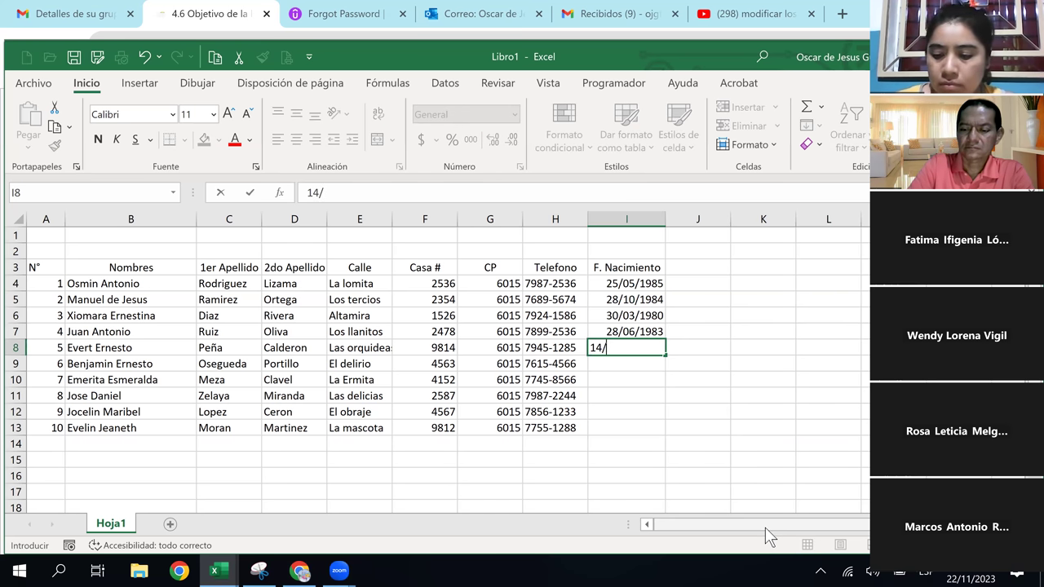
pyautogui.write('08')
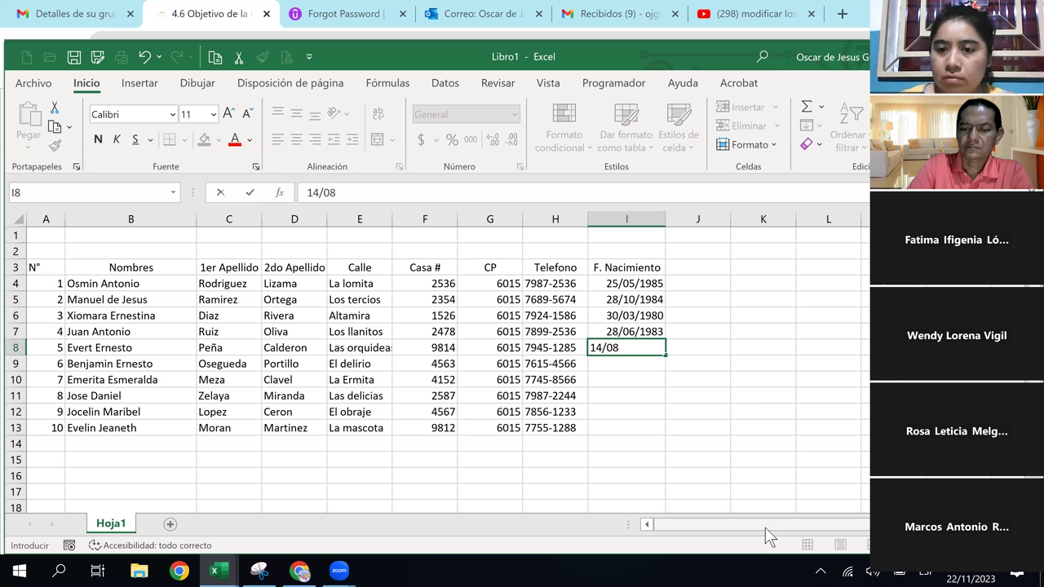
pyautogui.write('/1984')
pyautogui.press('Return')
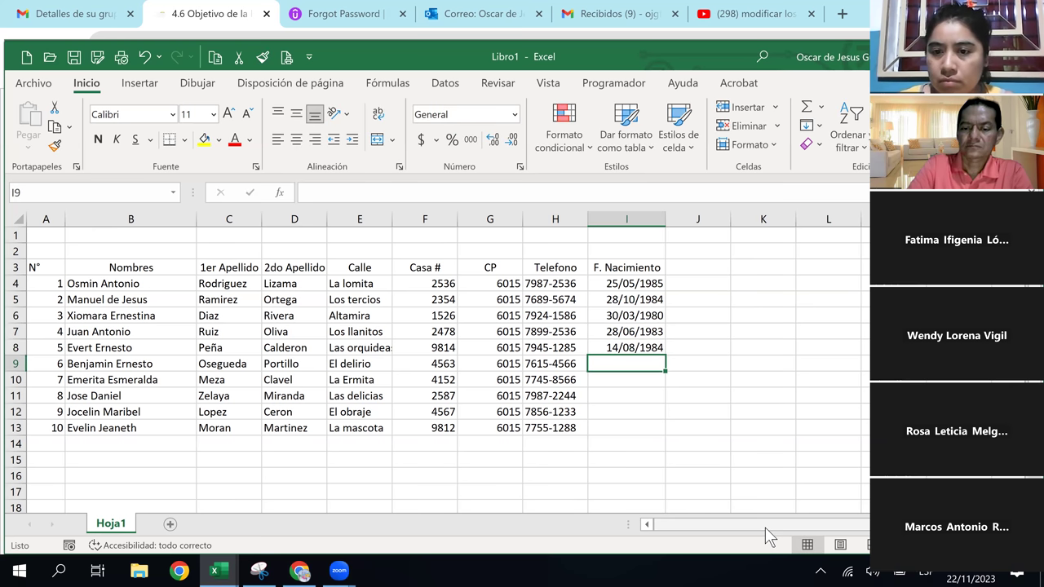
pyautogui.write('25/')
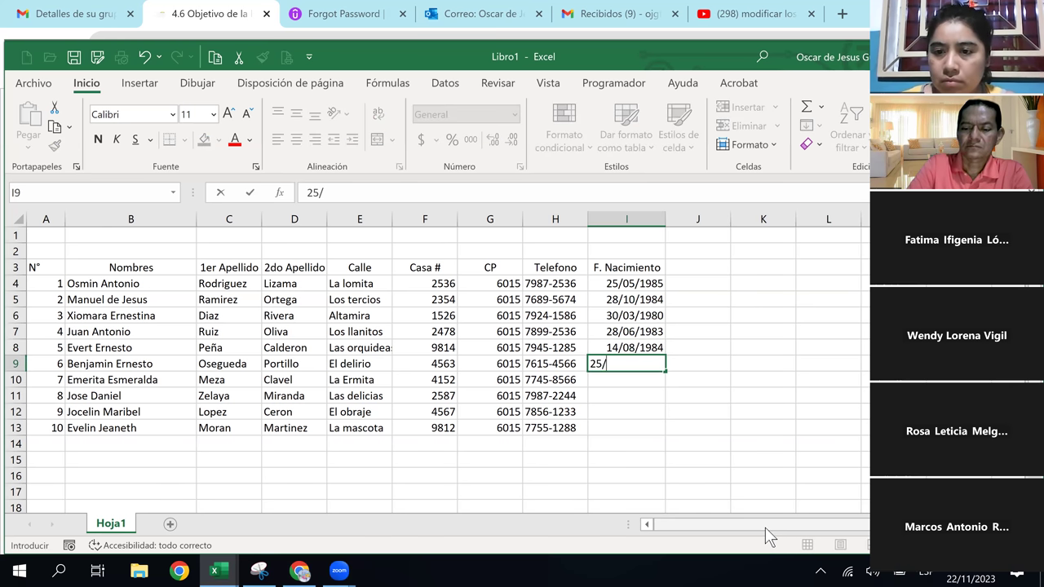
pyautogui.write('05/')
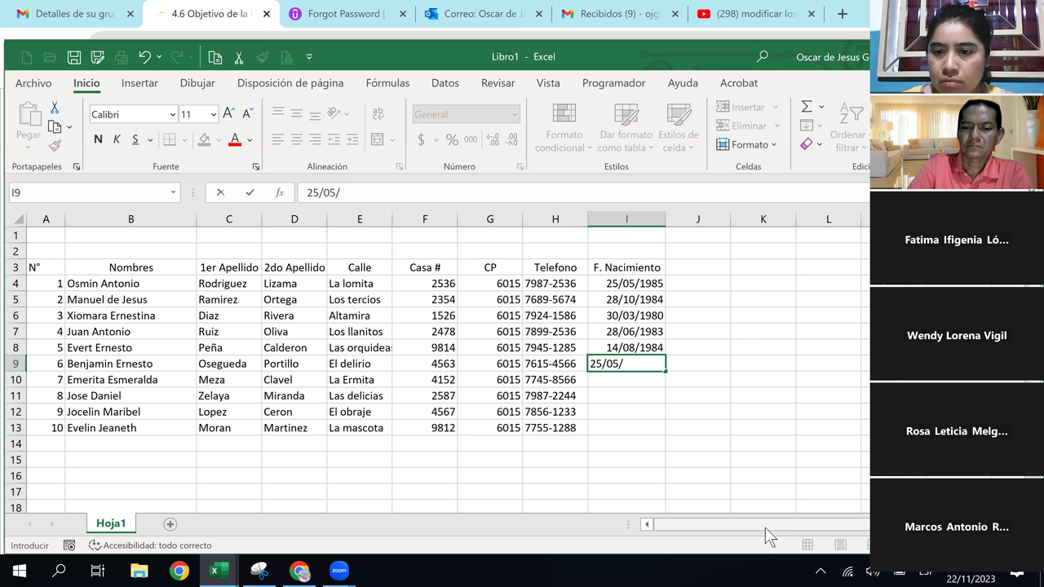
pyautogui.write('1983')
pyautogui.press('Return')
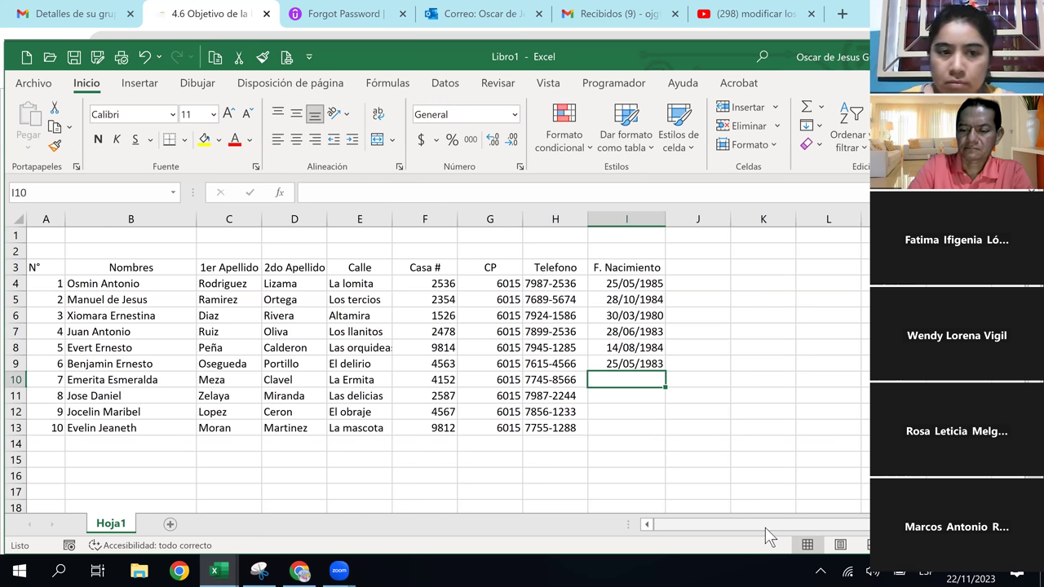
# - Enter birth dates 30/09/1981, 22/10/1985, 17/11/1984 and 26/07/1983 in I10–I13
pyautogui.write('30/09/1981')
pyautogui.press('Return')
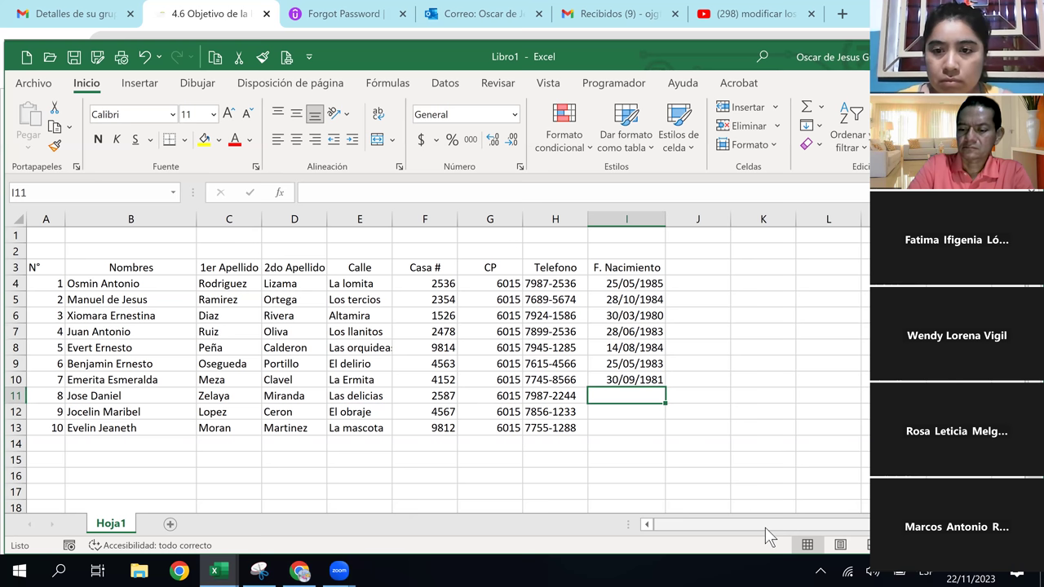
pyautogui.write('22/')
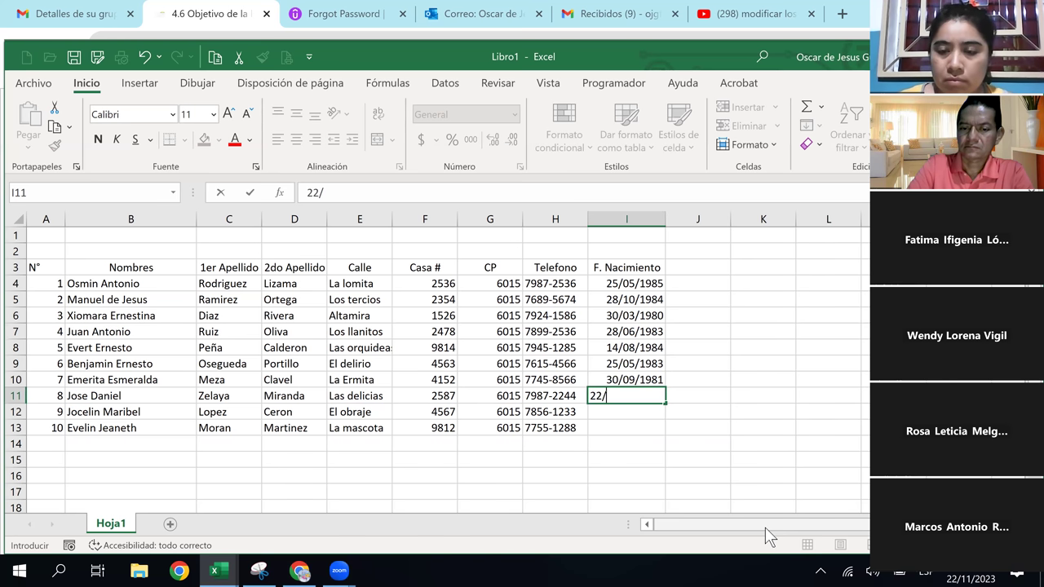
pyautogui.write('10/19')
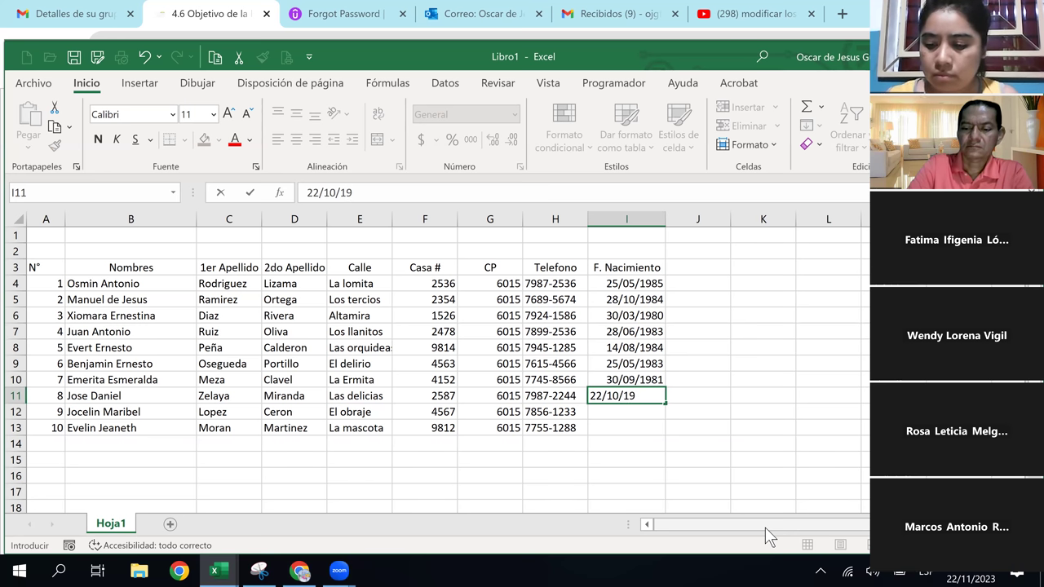
pyautogui.write('85')
pyautogui.press('Return')
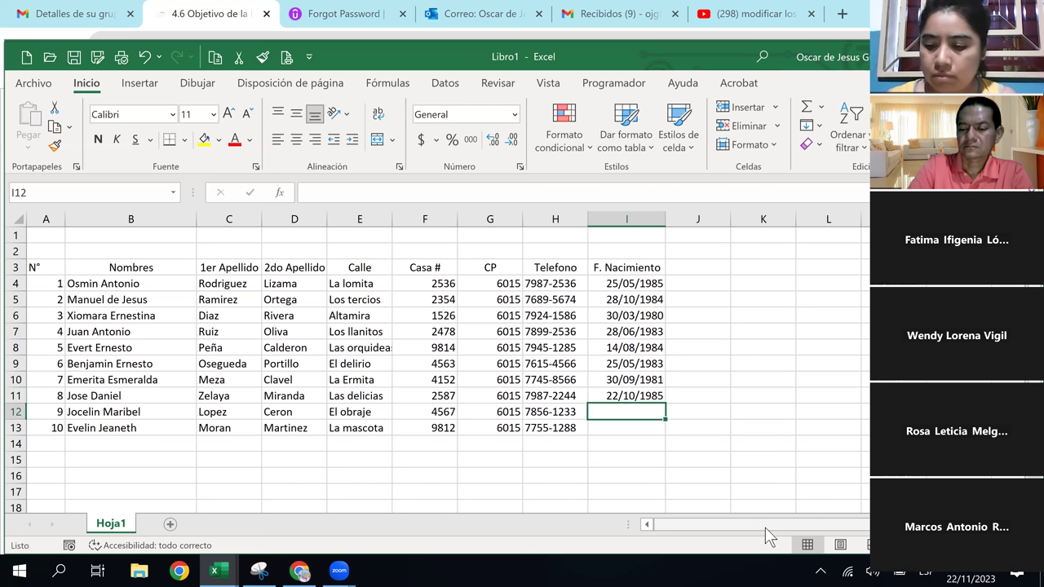
pyautogui.write('17/11/')
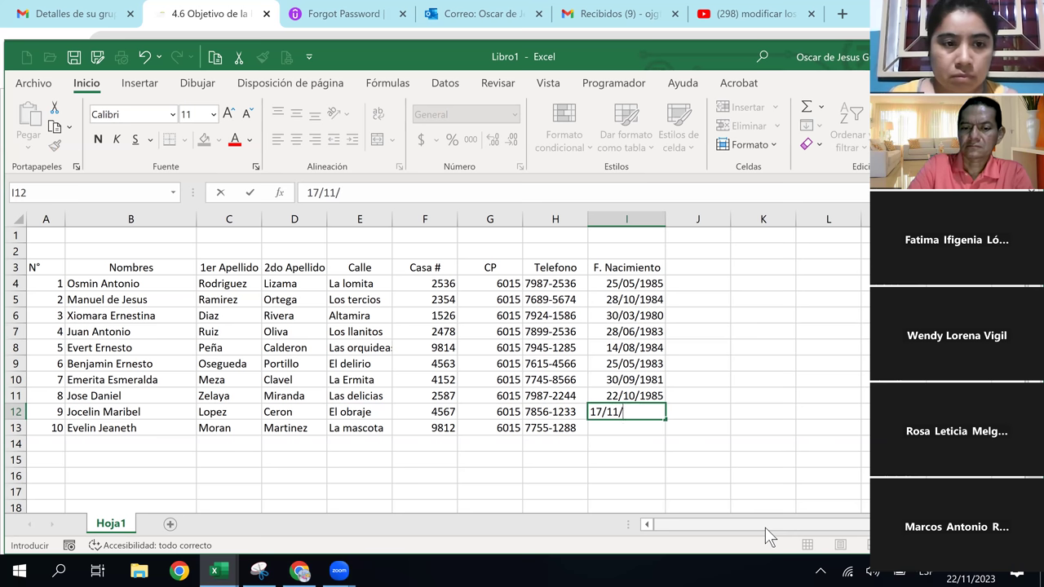
pyautogui.write('19')
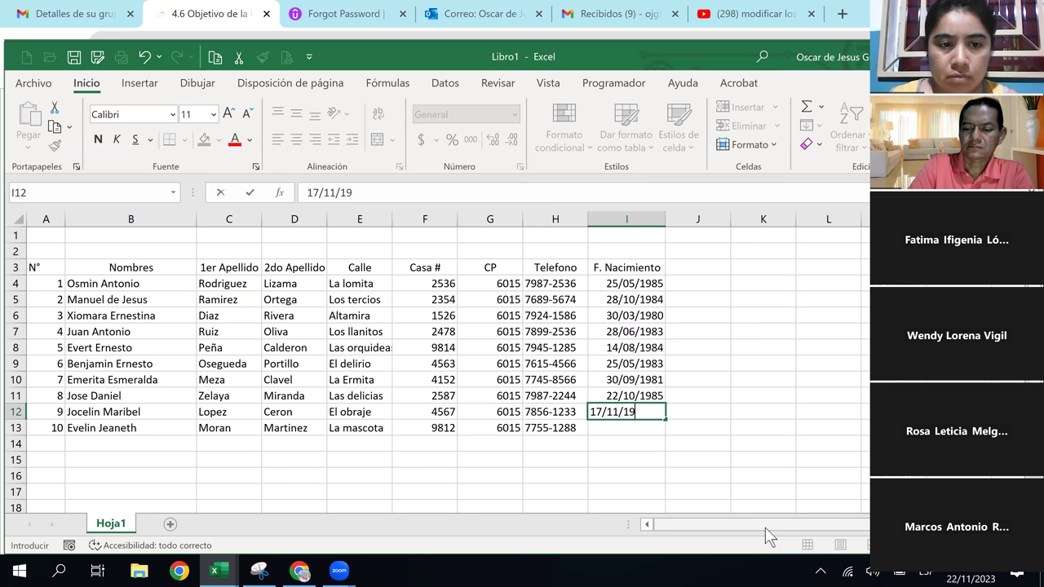
pyautogui.write('84')
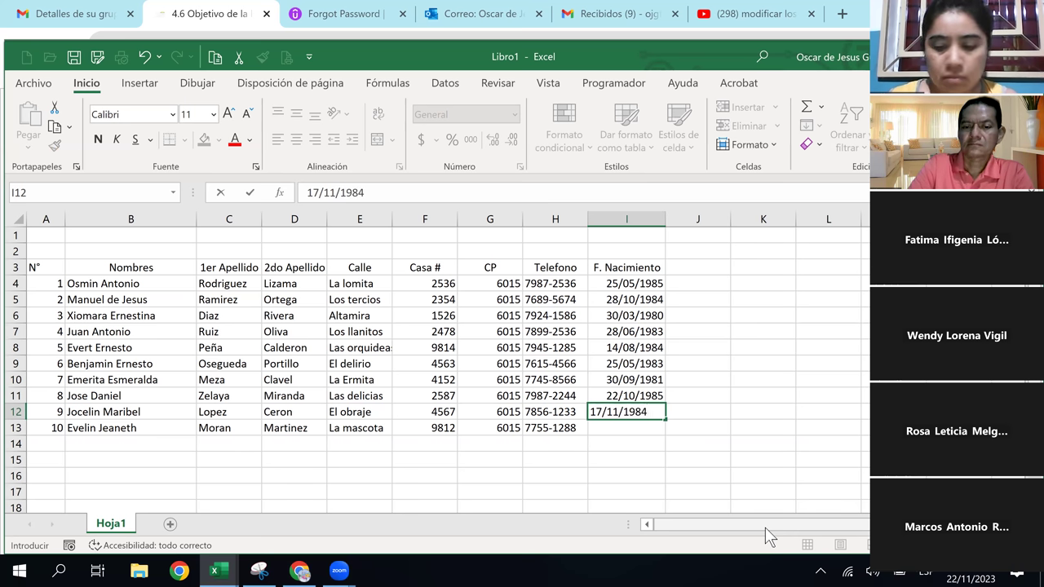
pyautogui.press('Return')
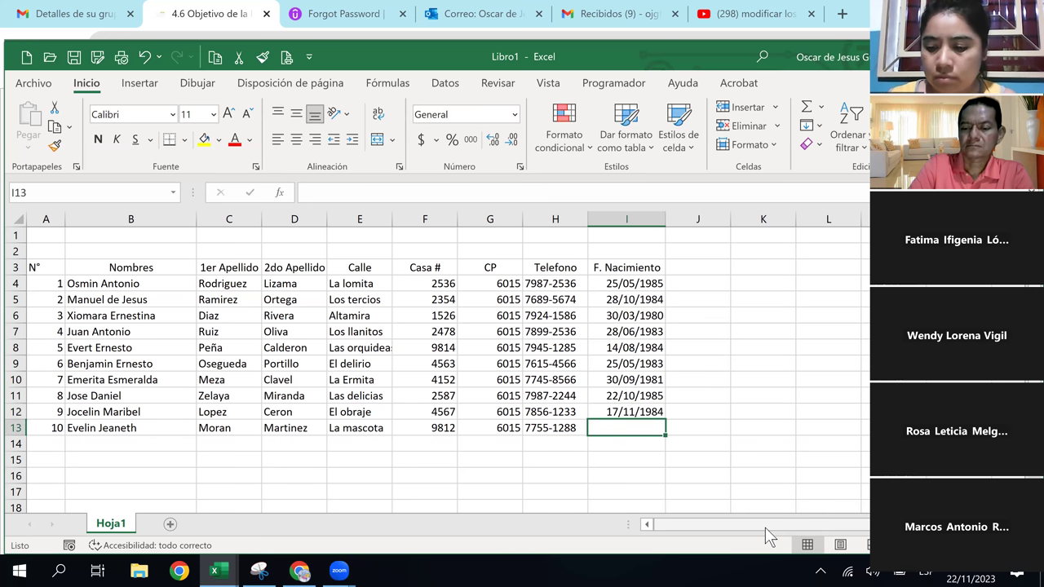
pyautogui.write('26/07/')
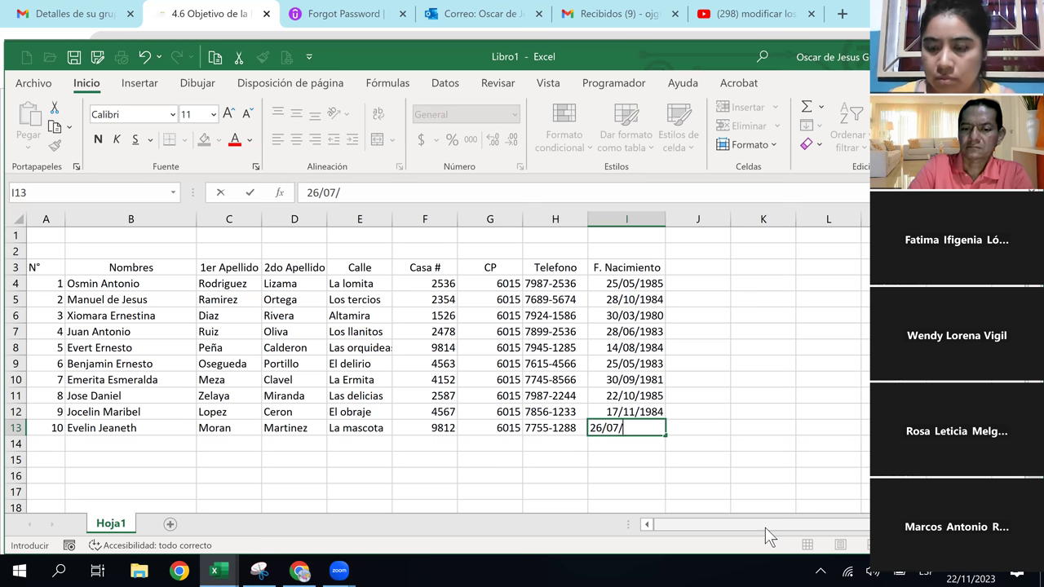
pyautogui.write('1983')
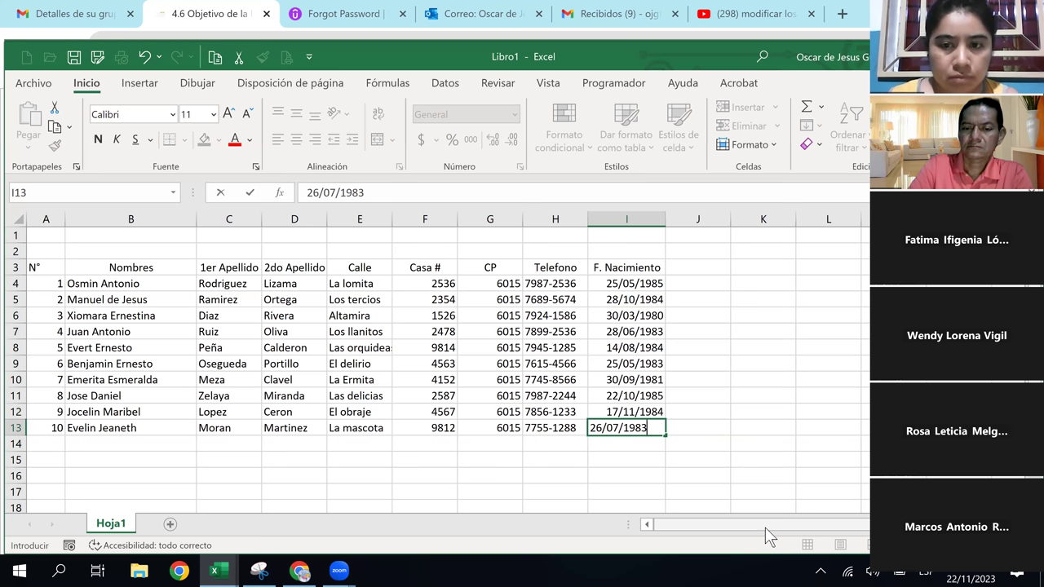
pyautogui.press('Return')
pyautogui.press('Up')
pyautogui.press('Up')
pyautogui.press('Up')
pyautogui.press('Up')
pyautogui.press('Up')
pyautogui.press('Up')
pyautogui.press('Up')
pyautogui.press('Up')
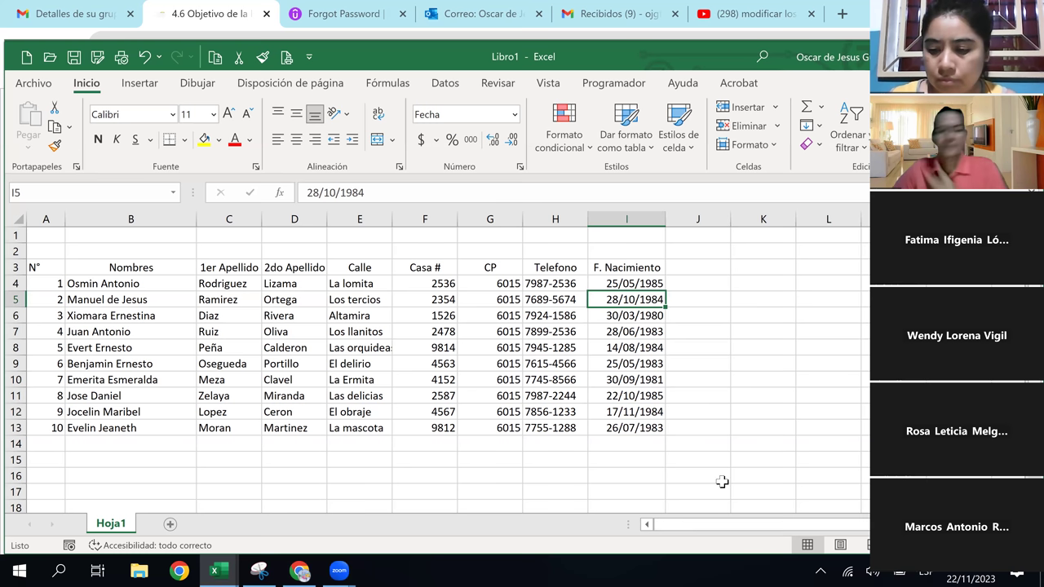
pyautogui.click(439, 349)
pyautogui.click(400, 300)
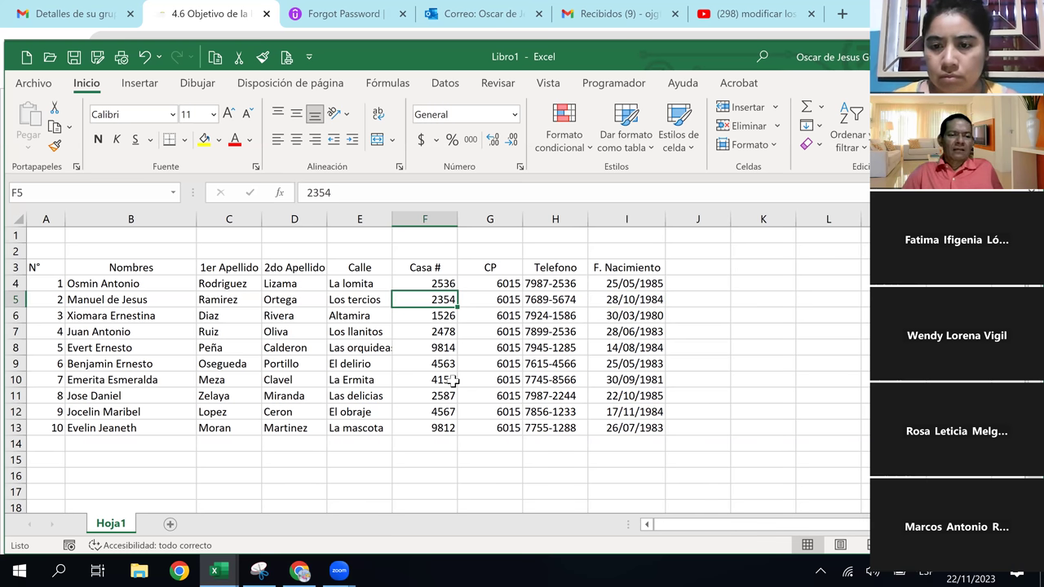
pyautogui.moveTo(68, 315); pyautogui.dragTo(49, 316)
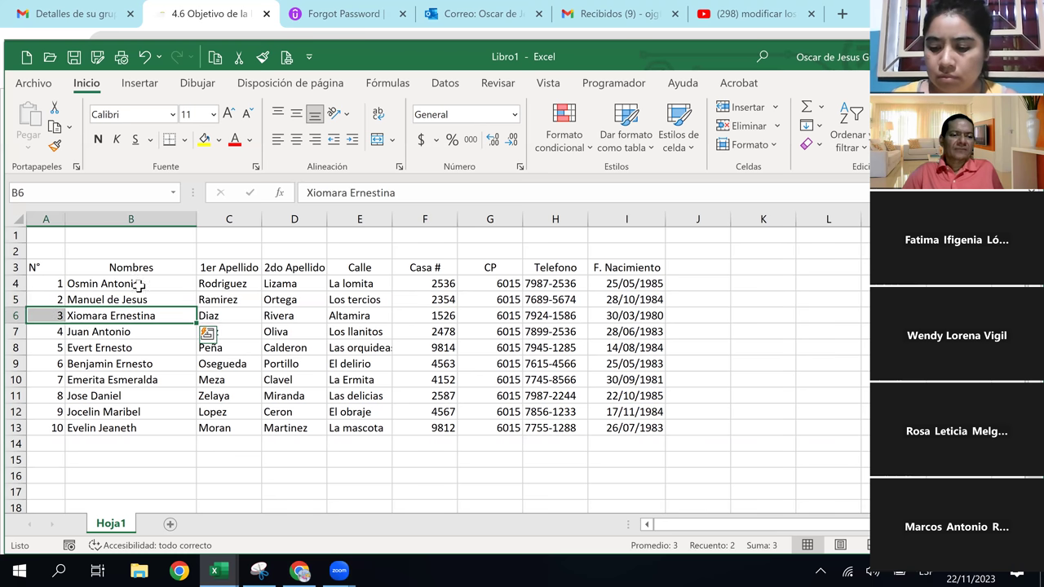
pyautogui.click(298, 314)
pyautogui.click(350, 338)
pyautogui.click(445, 333)
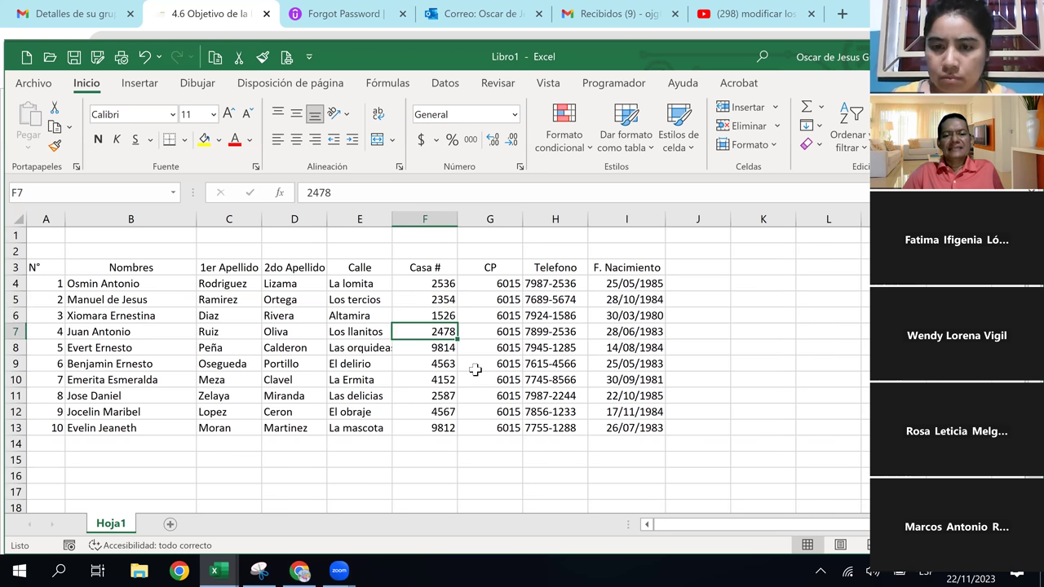
pyautogui.click(478, 379)
pyautogui.click(499, 331)
pyautogui.click(540, 349)
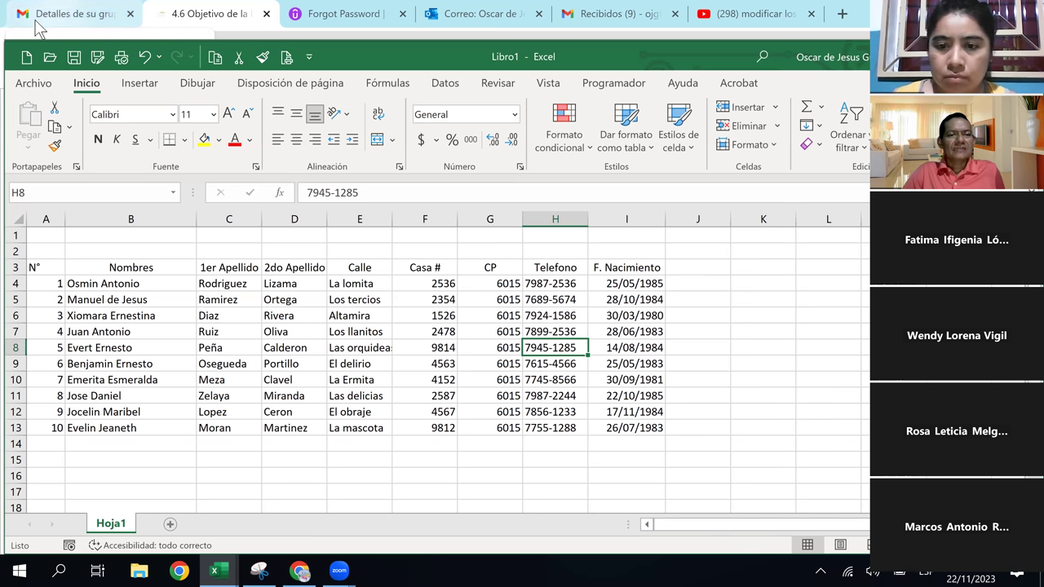
# - Restore Chrome to a smaller window and show the lesson 4.6 'Modificar los datos de una tabla' page
pyautogui.click(36, 24)
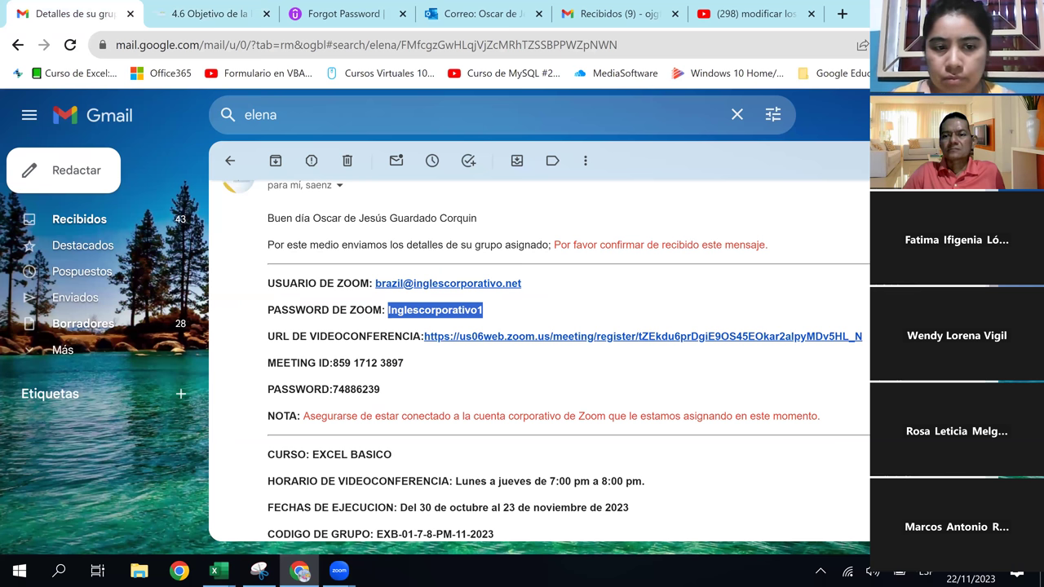
pyautogui.press('super+Down')
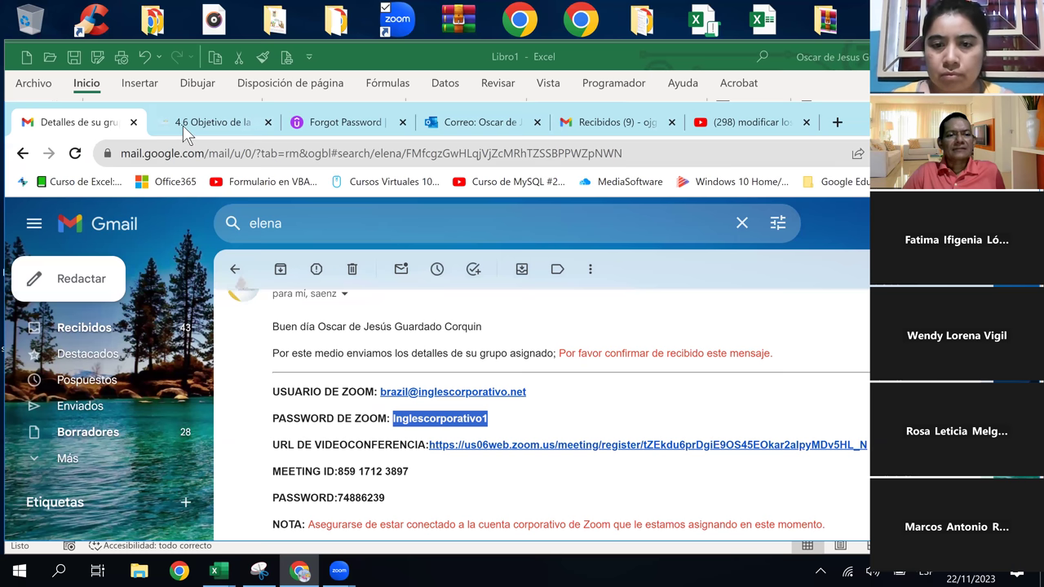
pyautogui.click(183, 126)
pyautogui.scroll(3, 383, 381)
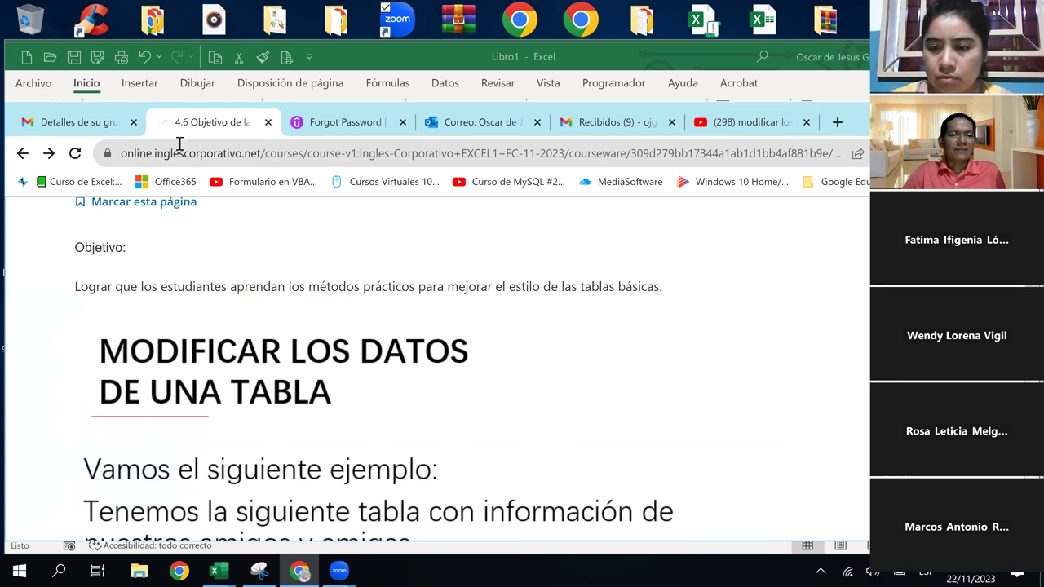
# - Check the Casa #, Calle, 2do Apellido and Telefono headers in Libro1, then return to the course lesson
pyautogui.moveTo(215, 571)
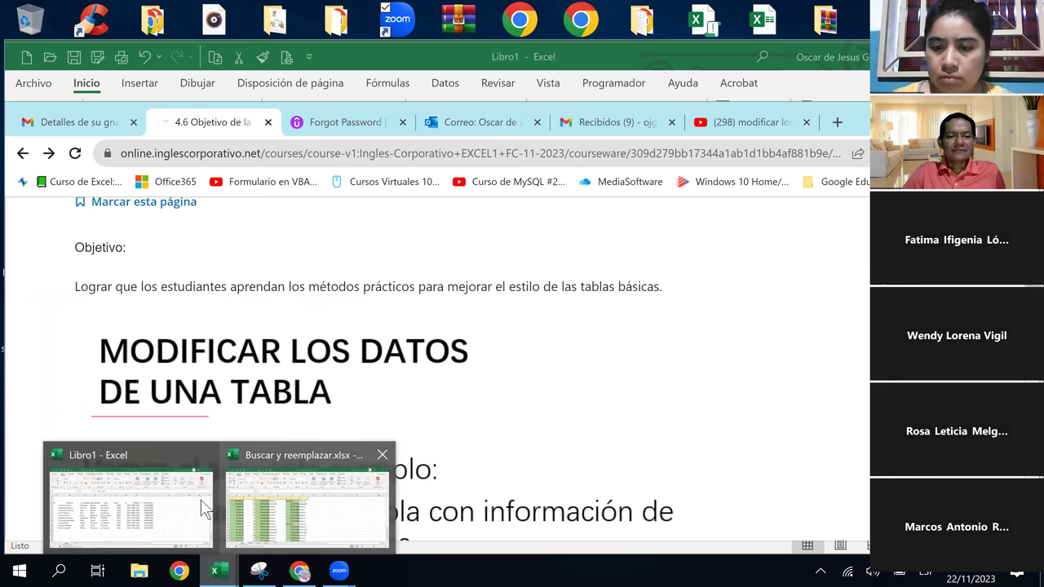
pyautogui.click(174, 498)
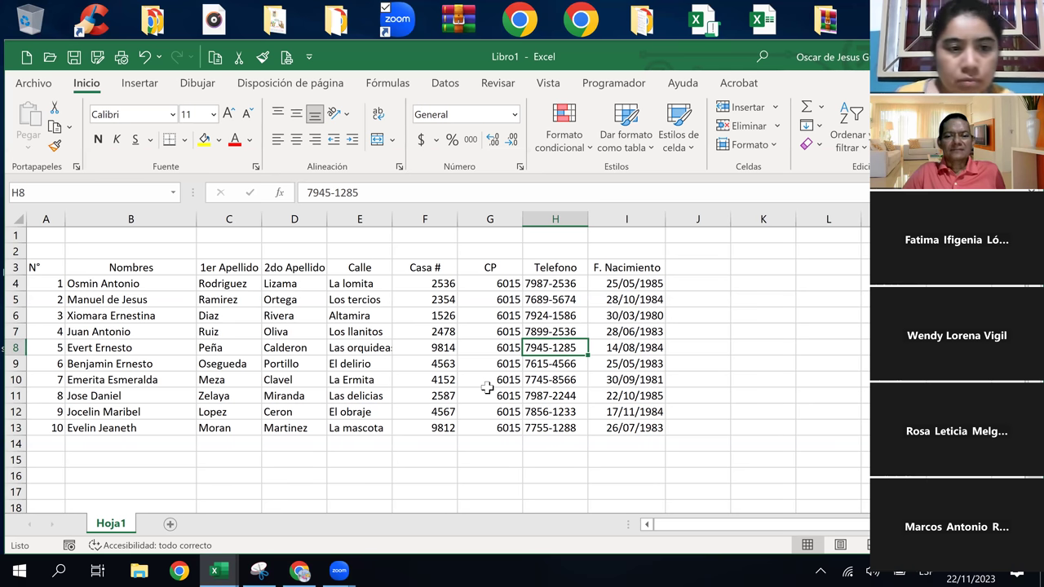
pyautogui.click(442, 267)
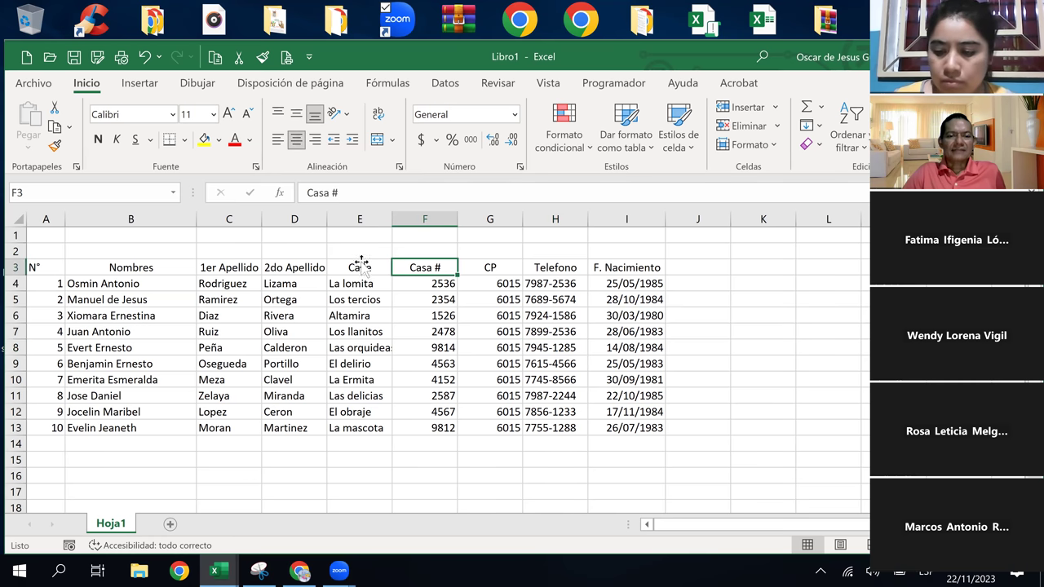
pyautogui.click(361, 267)
pyautogui.click(287, 269)
pyautogui.click(398, 287)
pyautogui.click(526, 269)
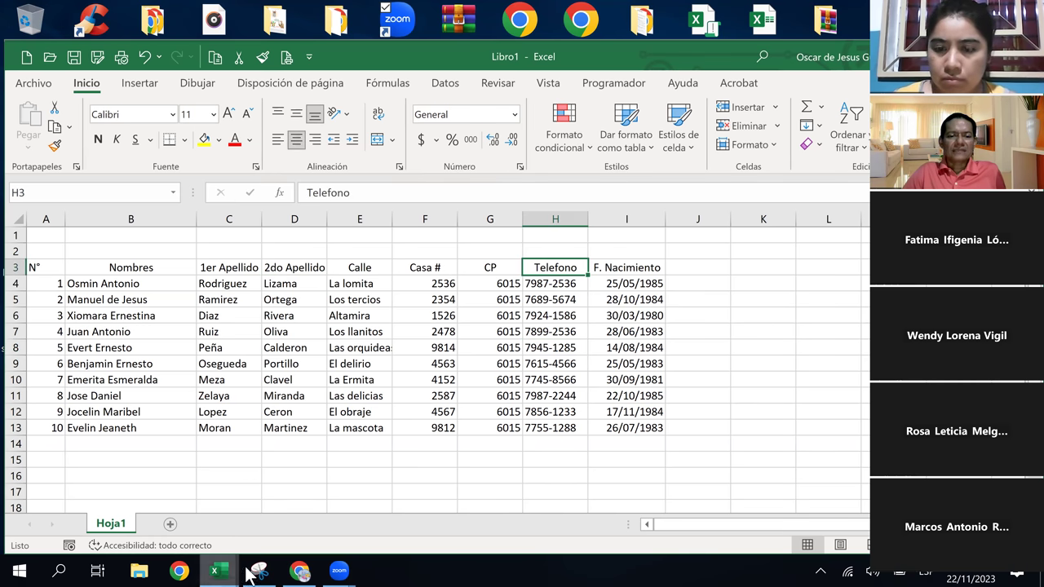
pyautogui.click(300, 571)
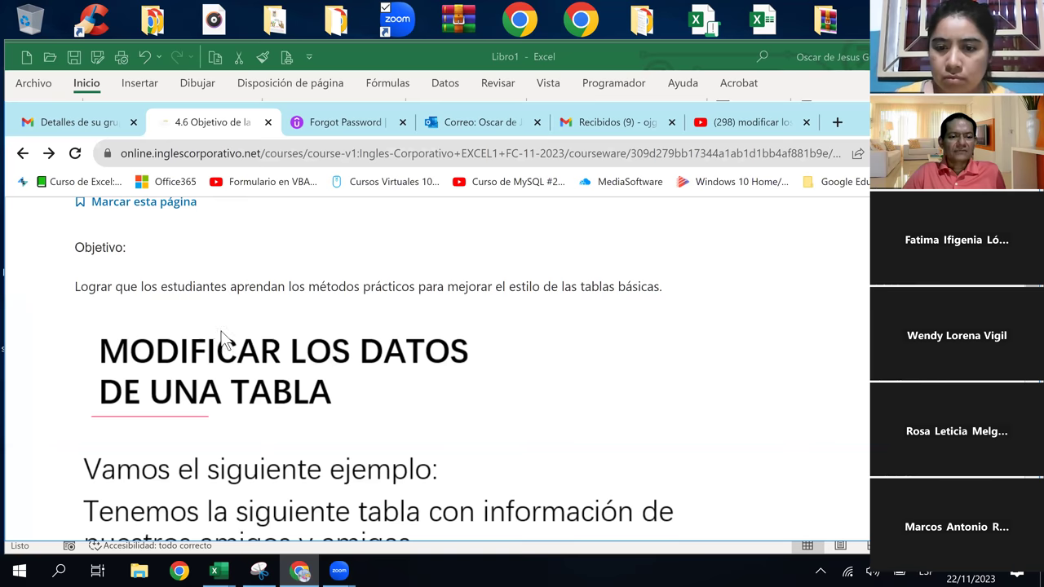
# - Read the lesson on entering table data directly or by data form, then preview both Excel workbooks
pyautogui.scroll(-2, 245, 356)
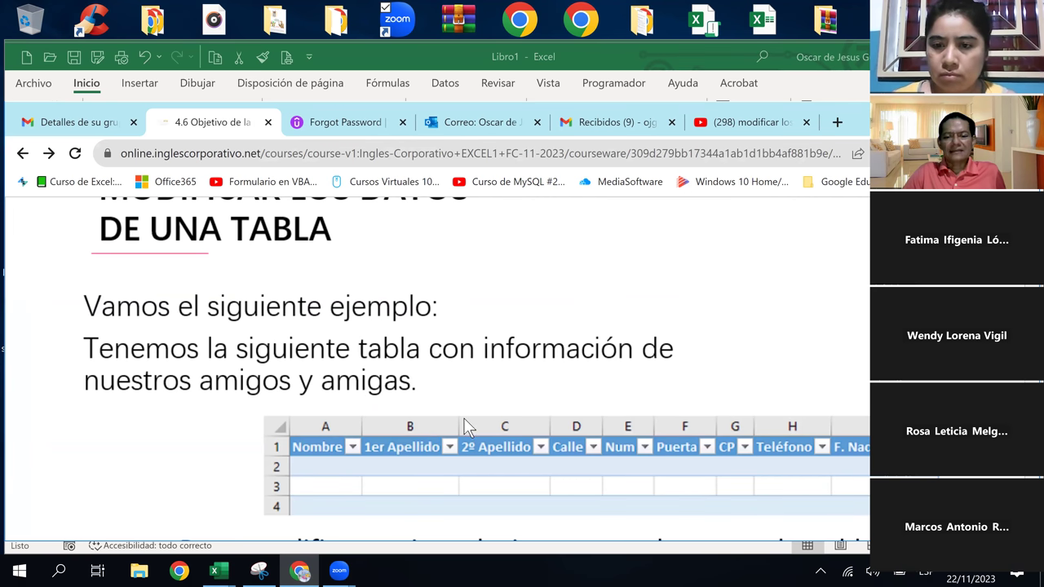
pyautogui.scroll(-1, 465, 429)
pyautogui.scroll(-1, 465, 428)
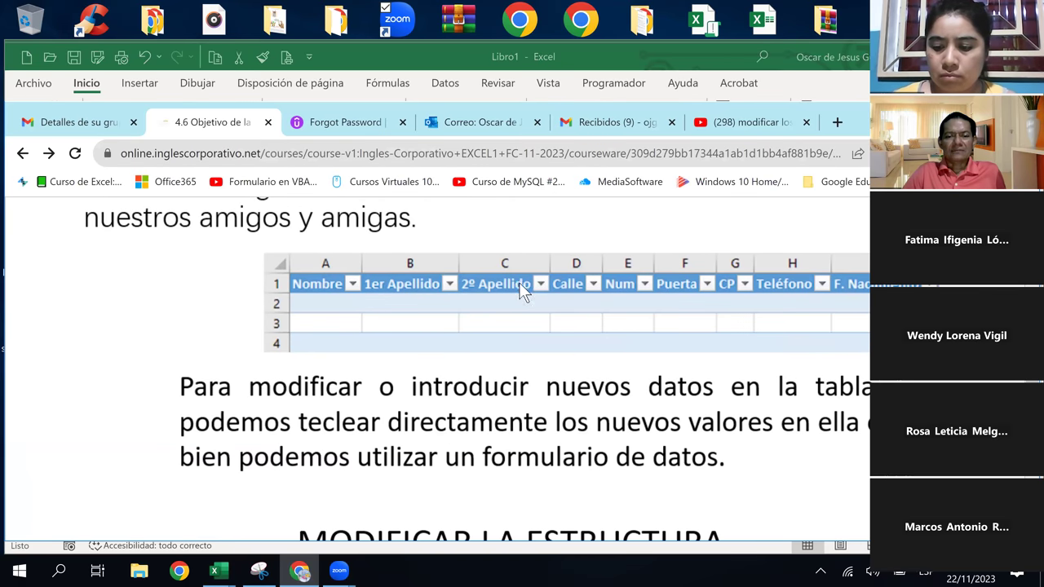
pyautogui.scroll(1, 318, 478)
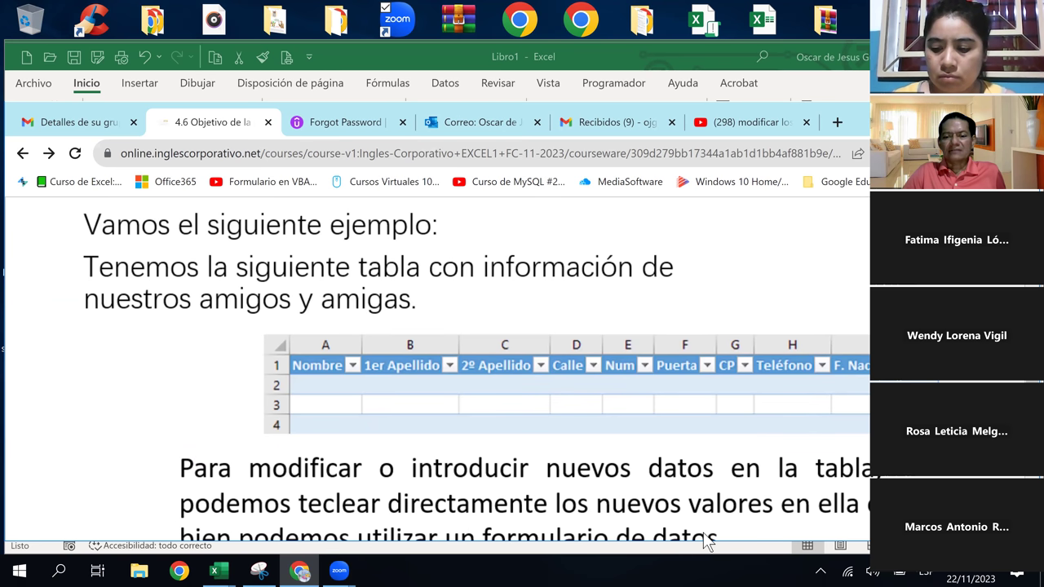
pyautogui.scroll(-1, 757, 508)
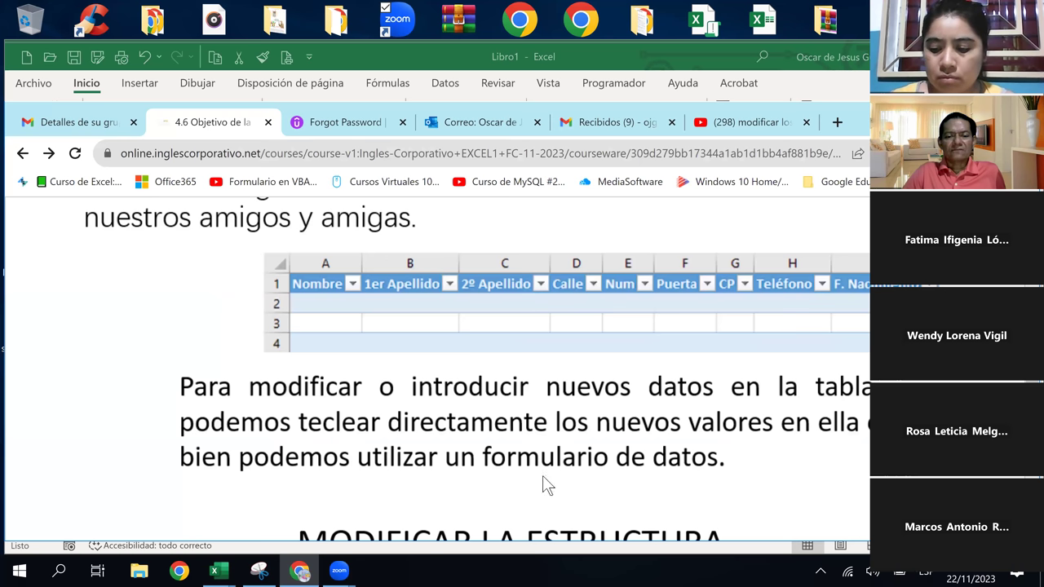
pyautogui.scroll(-1, 412, 522)
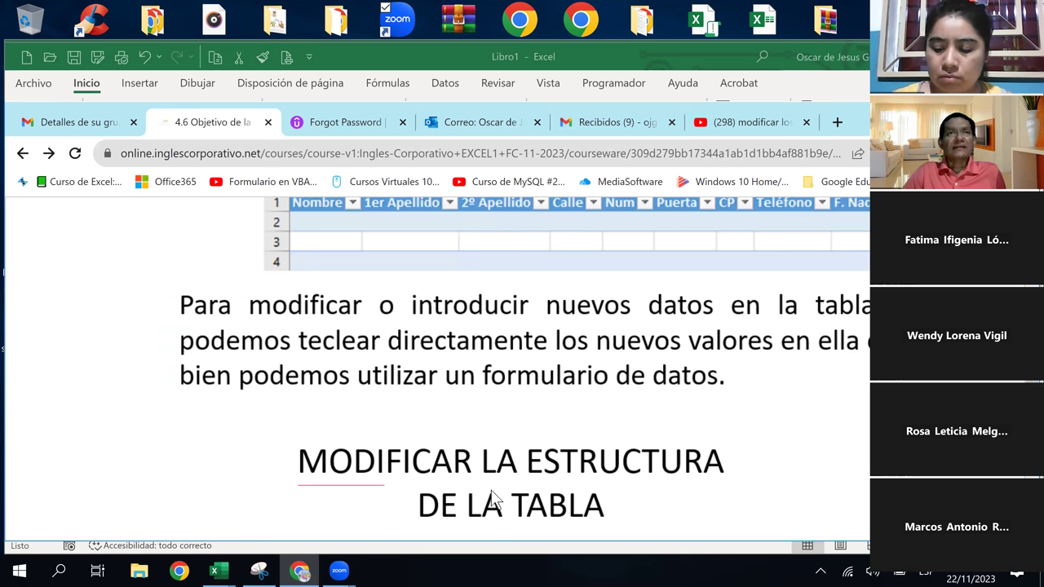
pyautogui.scroll(-2, 509, 477)
pyautogui.scroll(-1, 510, 477)
pyautogui.scroll(1, 513, 474)
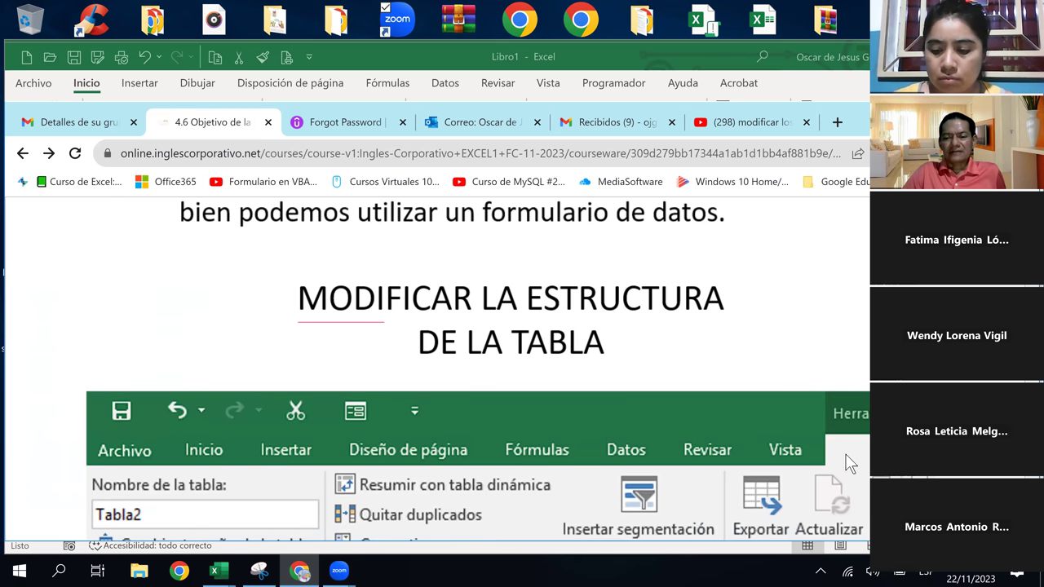
pyautogui.scroll(-1, 323, 423)
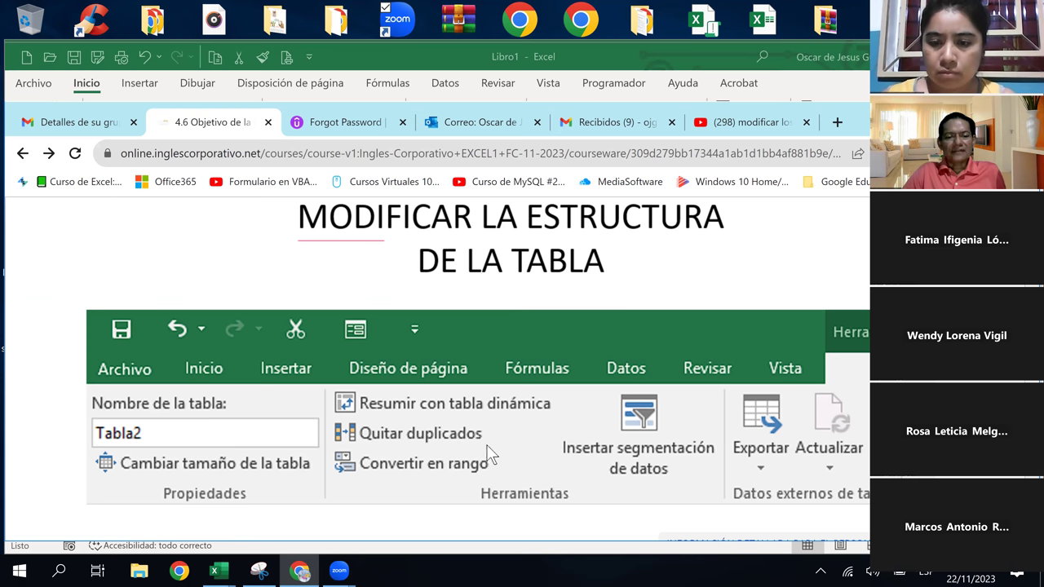
pyautogui.scroll(-2, 492, 441)
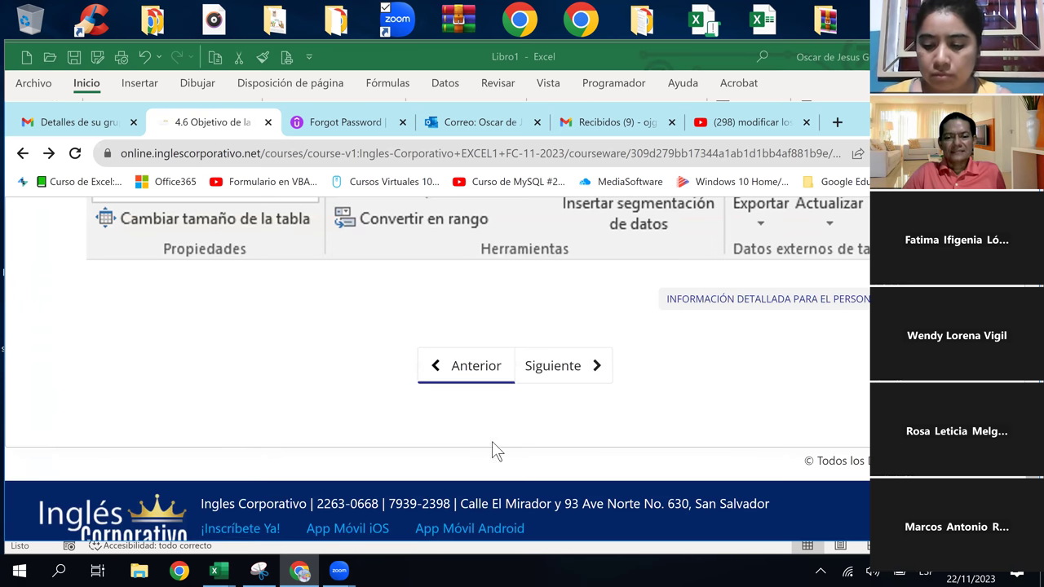
pyautogui.scroll(5, 493, 449)
pyautogui.scroll(2, 492, 442)
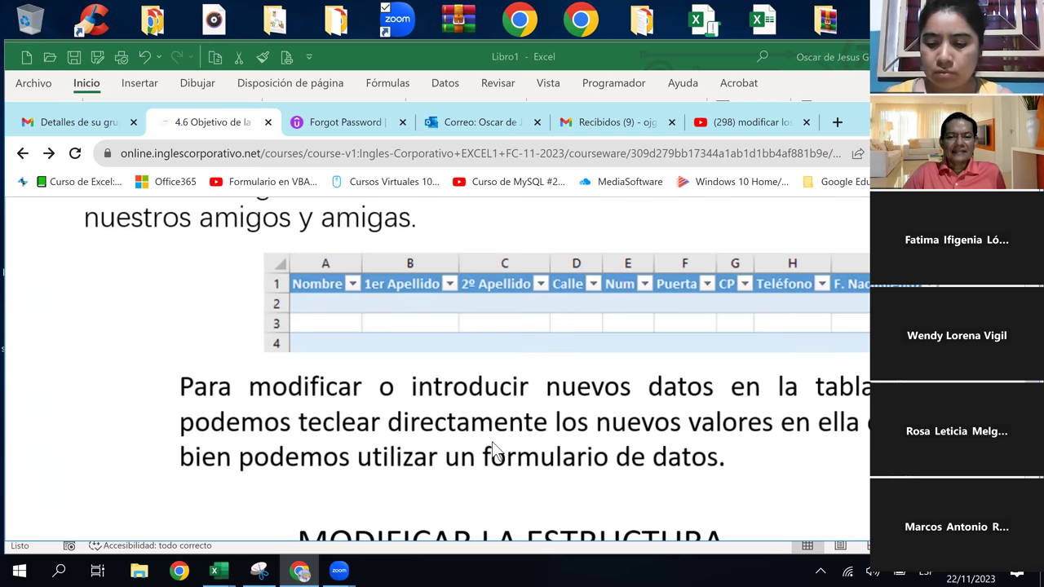
pyautogui.scroll(1, 493, 448)
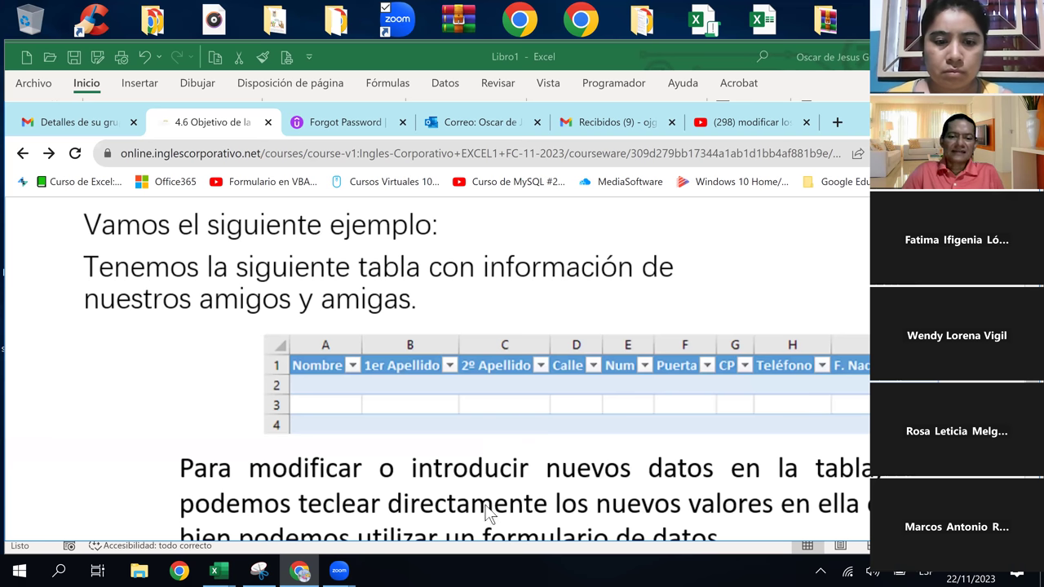
pyautogui.click(208, 573)
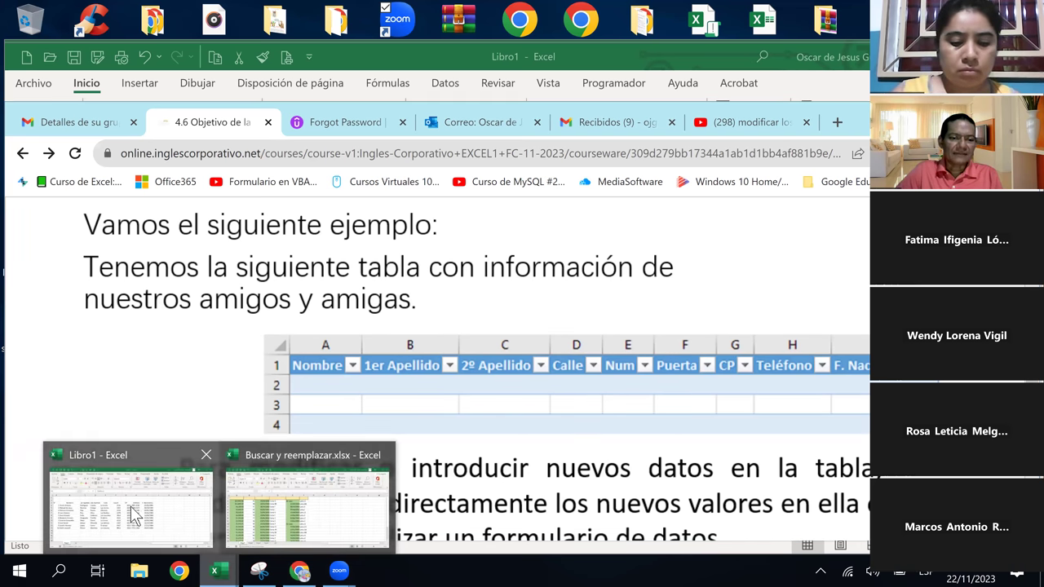
# - Restore Libro1 from its preview and inspect cells H8, H5, F5, F10, H10, G10 and G6
pyautogui.click(118, 502)
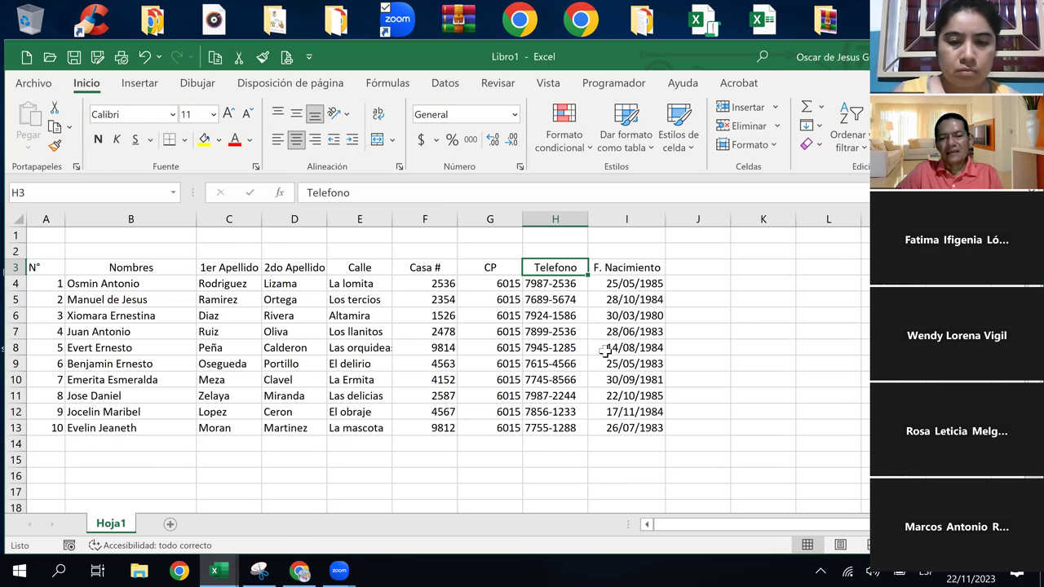
pyautogui.click(551, 349)
pyautogui.press('Up')
pyautogui.press('Up')
pyautogui.press('Up')
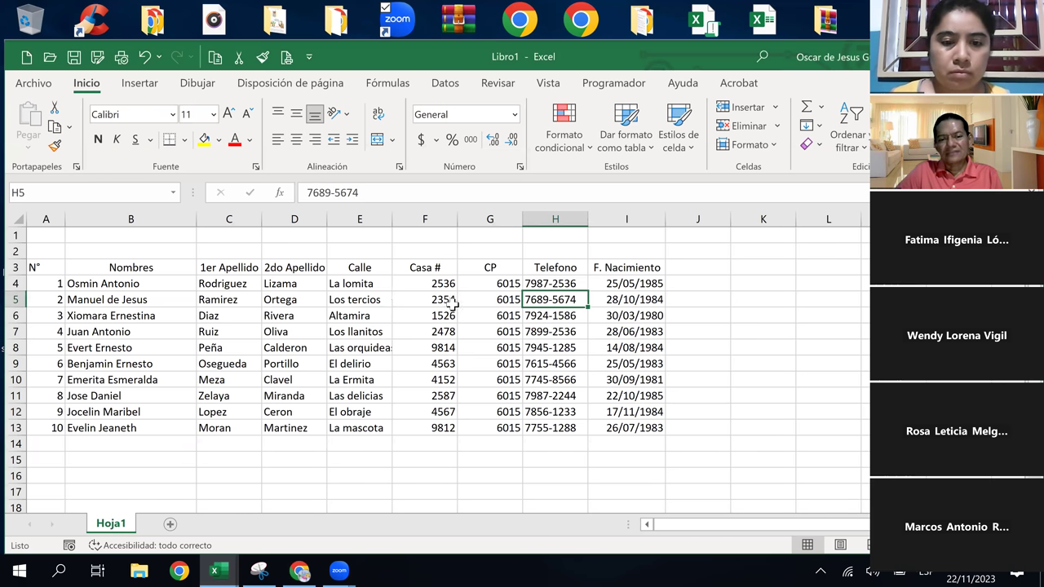
pyautogui.click(453, 303)
pyautogui.click(411, 378)
pyautogui.click(563, 380)
pyautogui.click(424, 380)
pyautogui.click(515, 376)
pyautogui.click(509, 315)
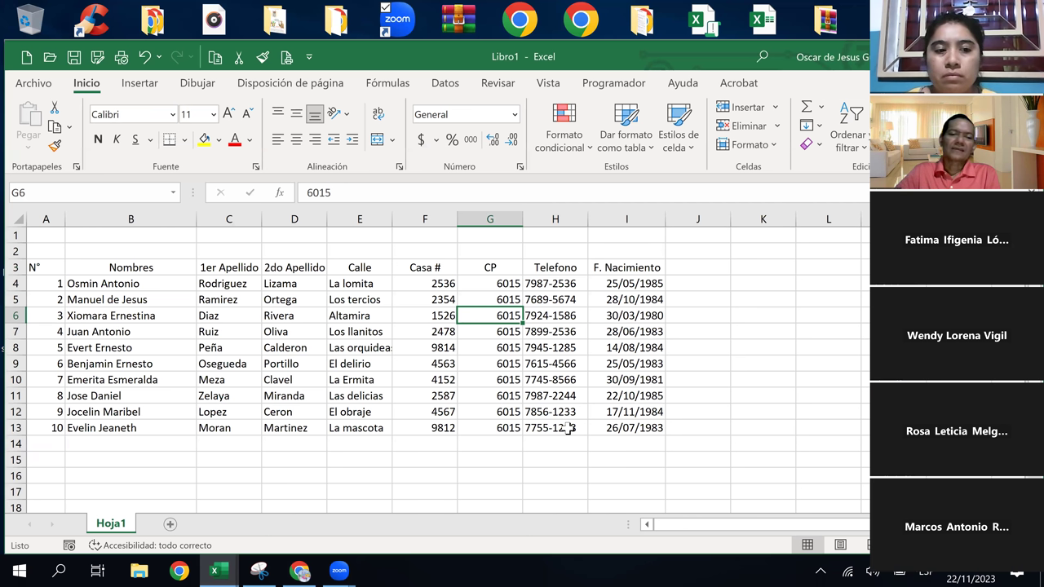
# - Append SS to La lomita, Los tercios, Altamira, Los llanitos and Las orquideas in the Calle column
pyautogui.click(344, 284)
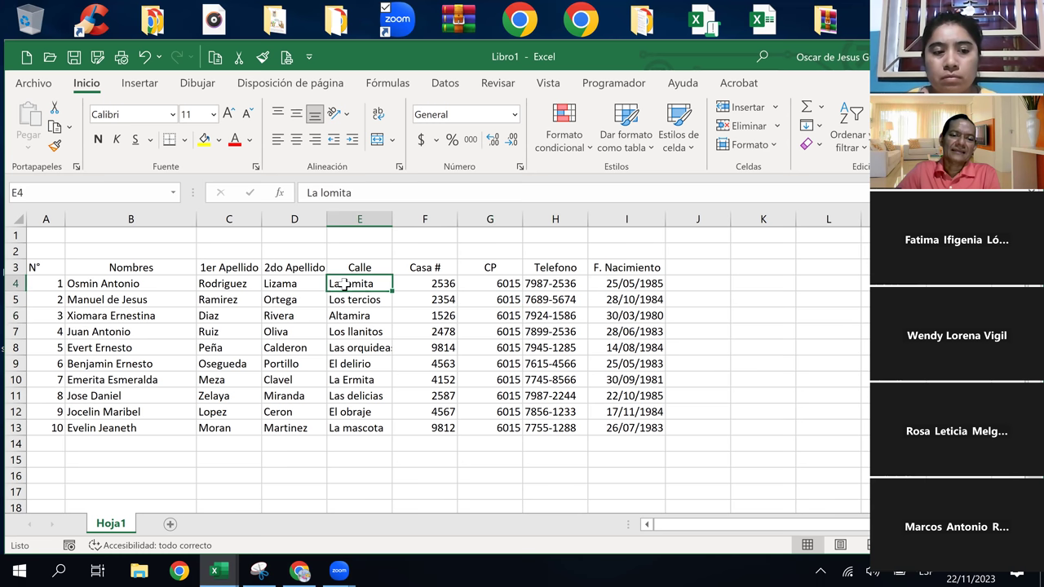
pyautogui.press('F2')
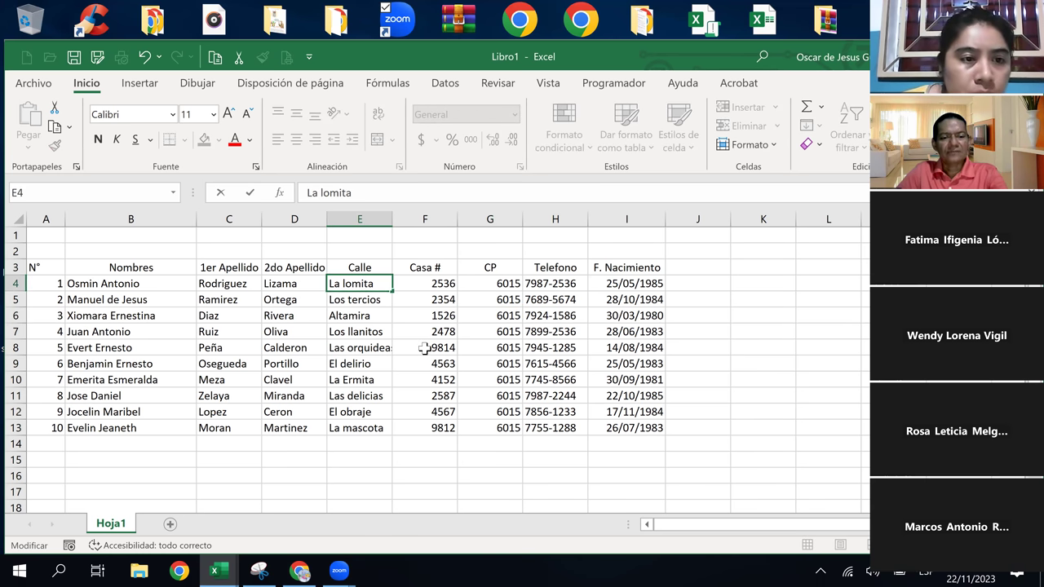
pyautogui.write('SS')
pyautogui.press('Return')
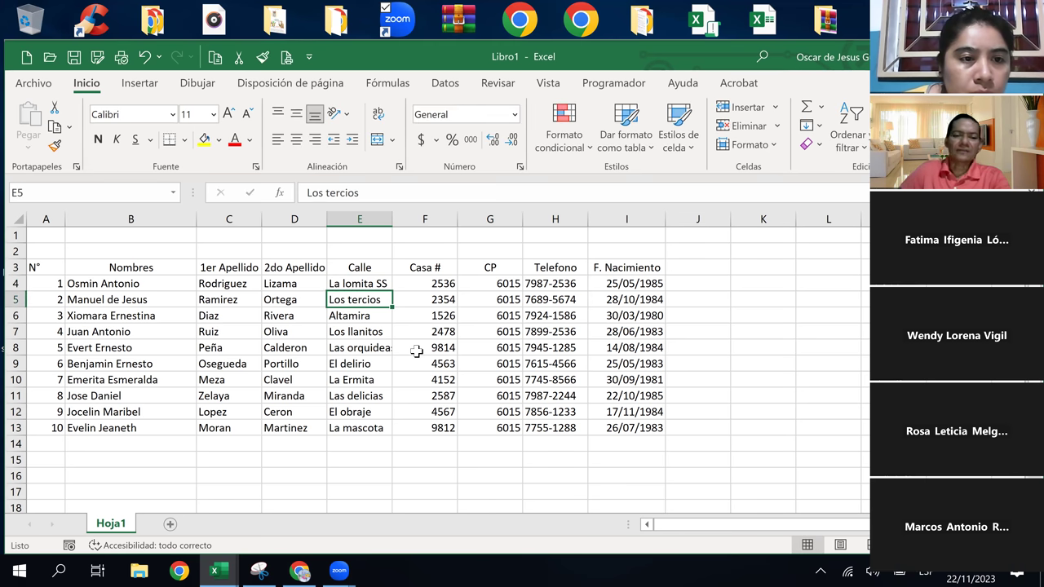
pyautogui.press('F2')
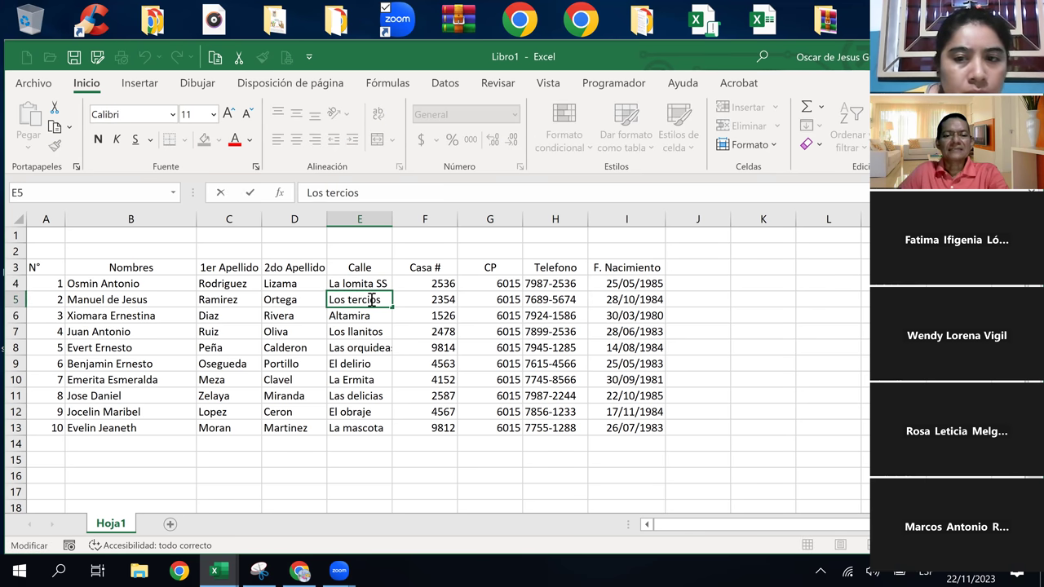
pyautogui.write('SS')
pyautogui.press('Return')
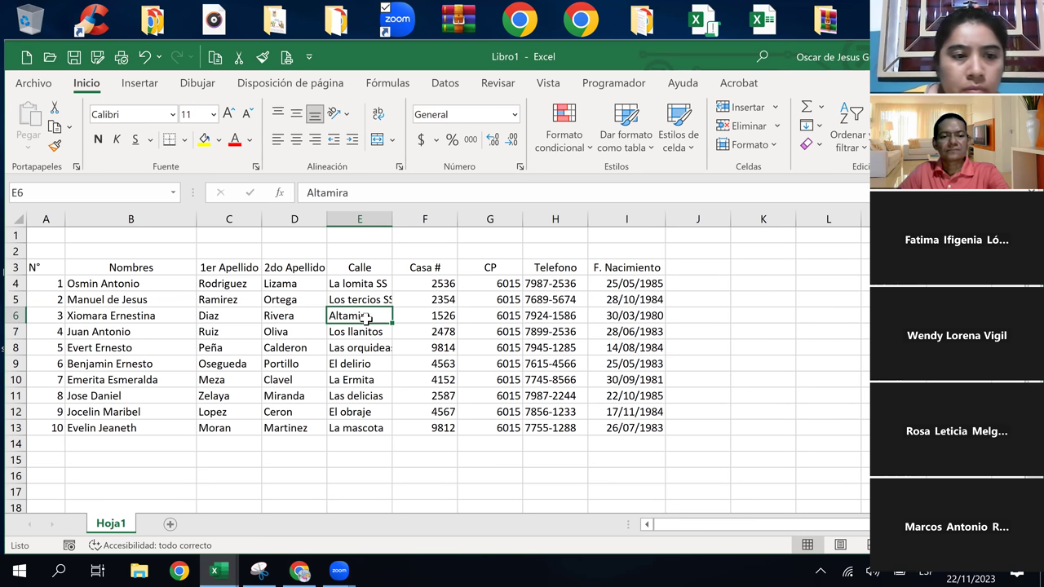
pyautogui.press('F2')
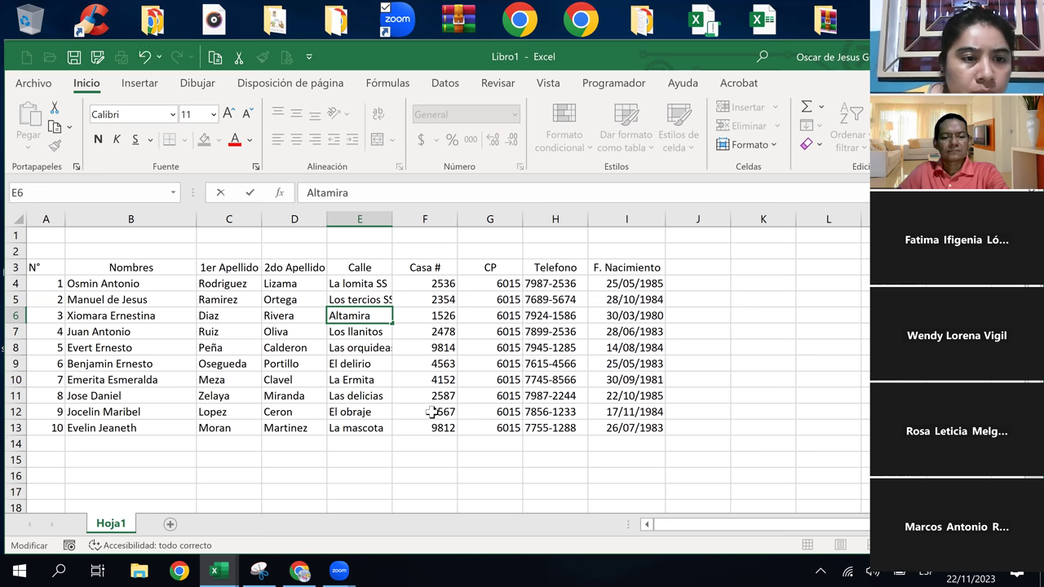
pyautogui.write('SS')
pyautogui.press('Return')
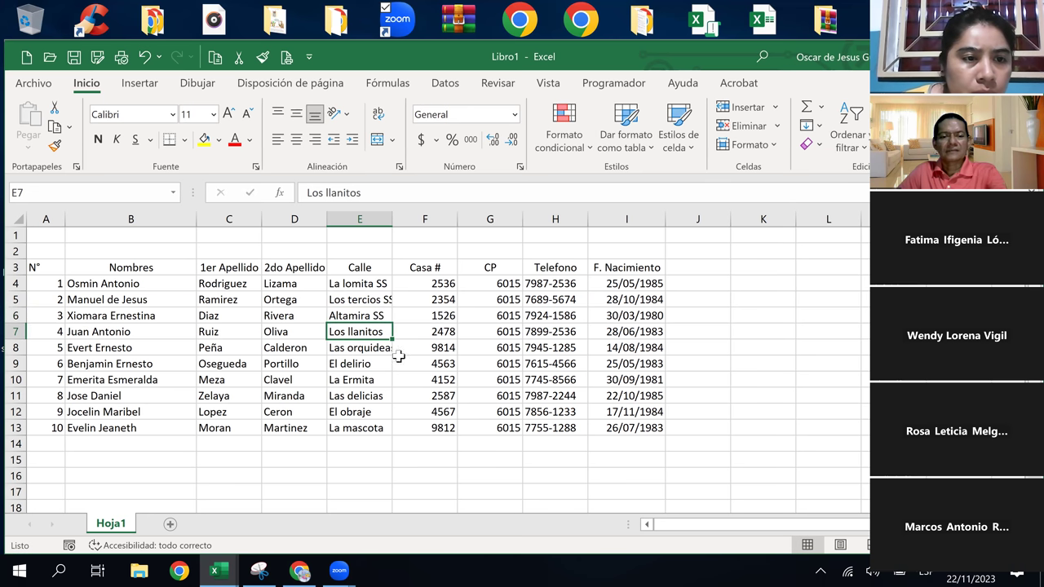
pyautogui.doubleClick(385, 330)
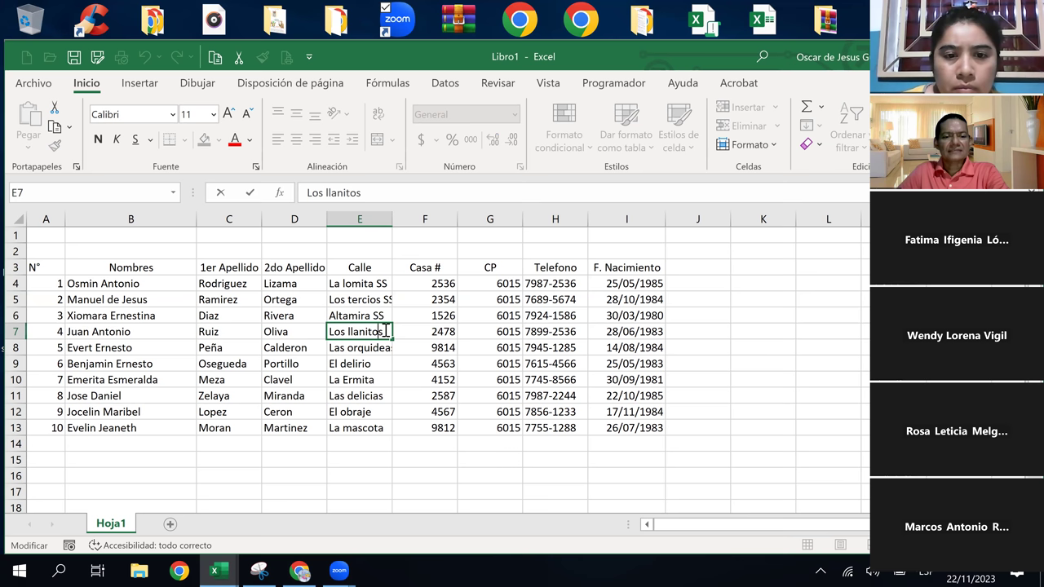
pyautogui.write('SS')
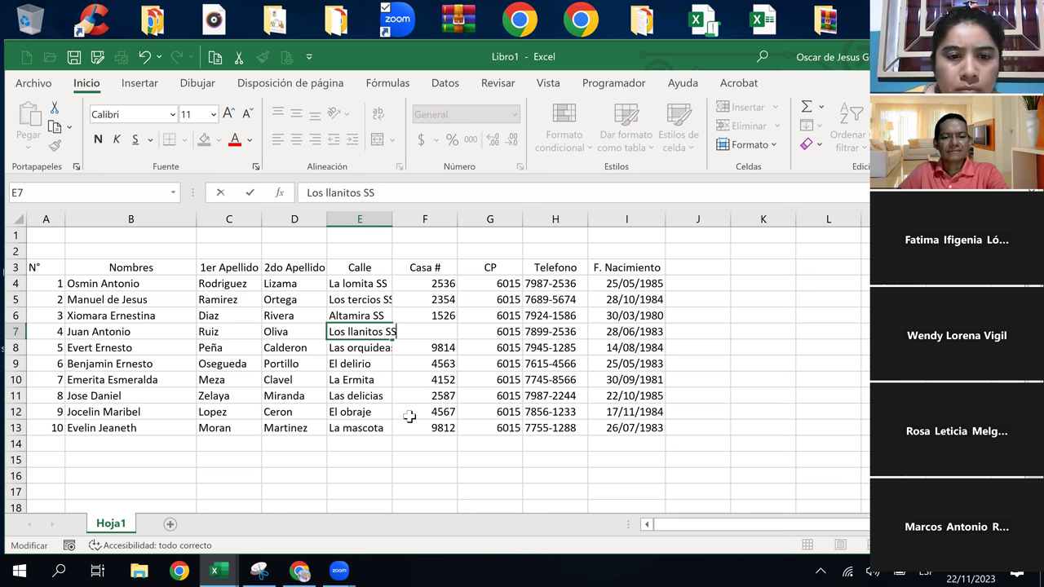
pyautogui.press('Return')
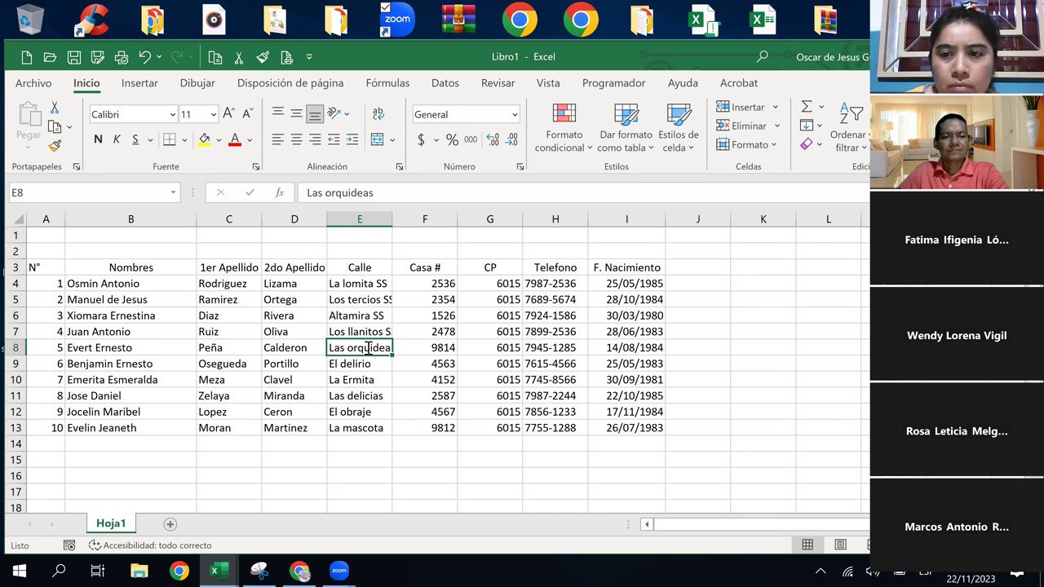
pyautogui.doubleClick(369, 348)
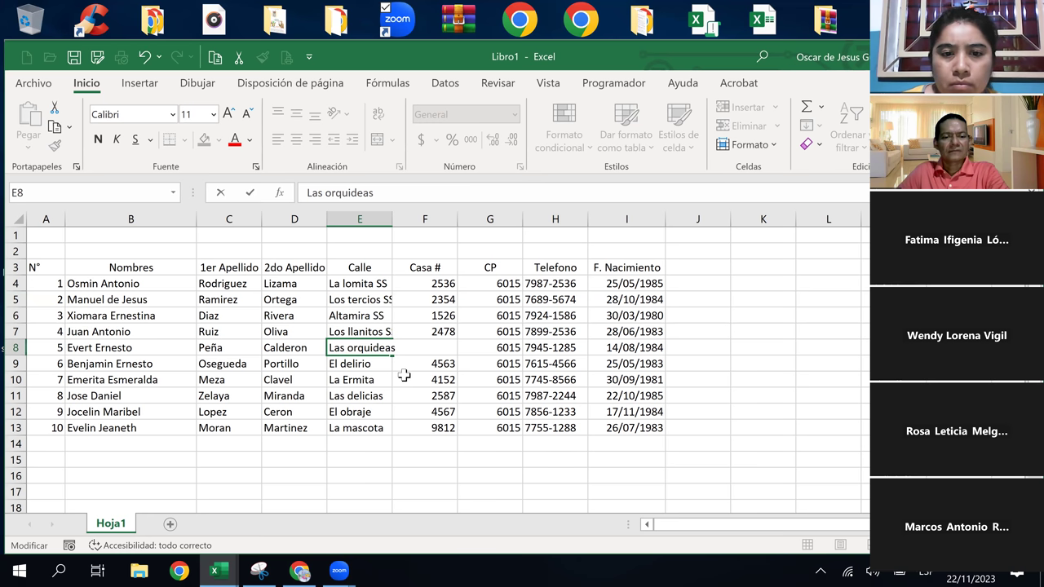
pyautogui.write('SS')
pyautogui.press('Return')
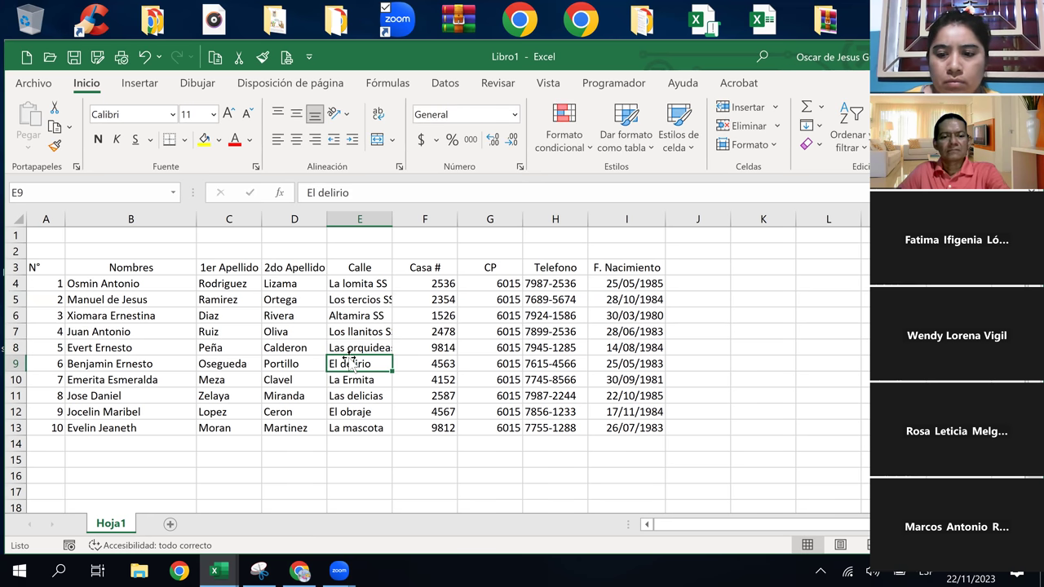
pyautogui.hotkey('ctrl', 'Up')
# - Append SS to El delirio, La Ermita, Las delicias, El obraje and La mascota, removing El delirio's extra S
pyautogui.click(351, 364)
pyautogui.press('F2')
pyautogui.write('SSS')
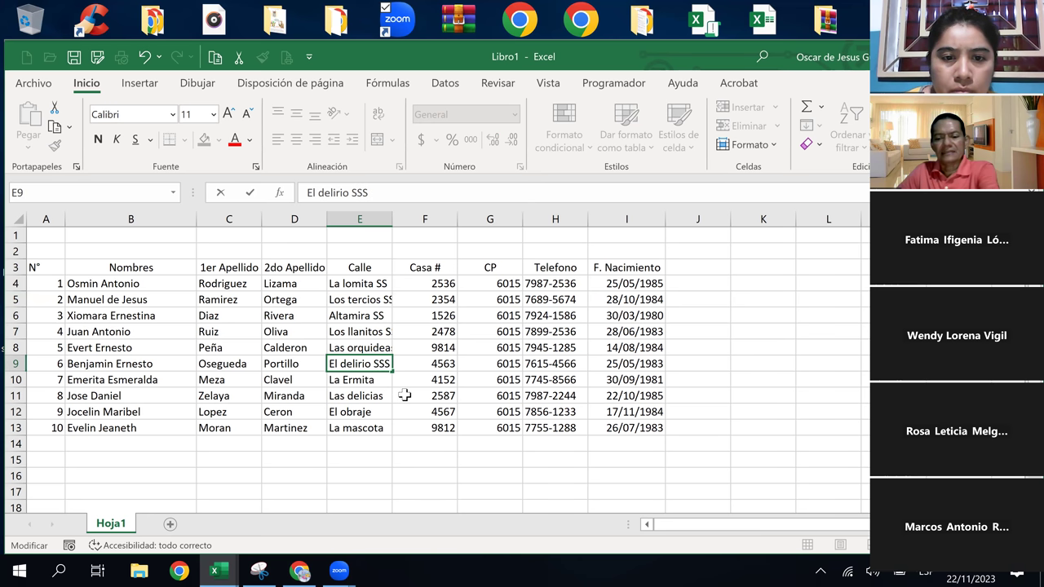
pyautogui.press('BackSpace')
pyautogui.press('Return')
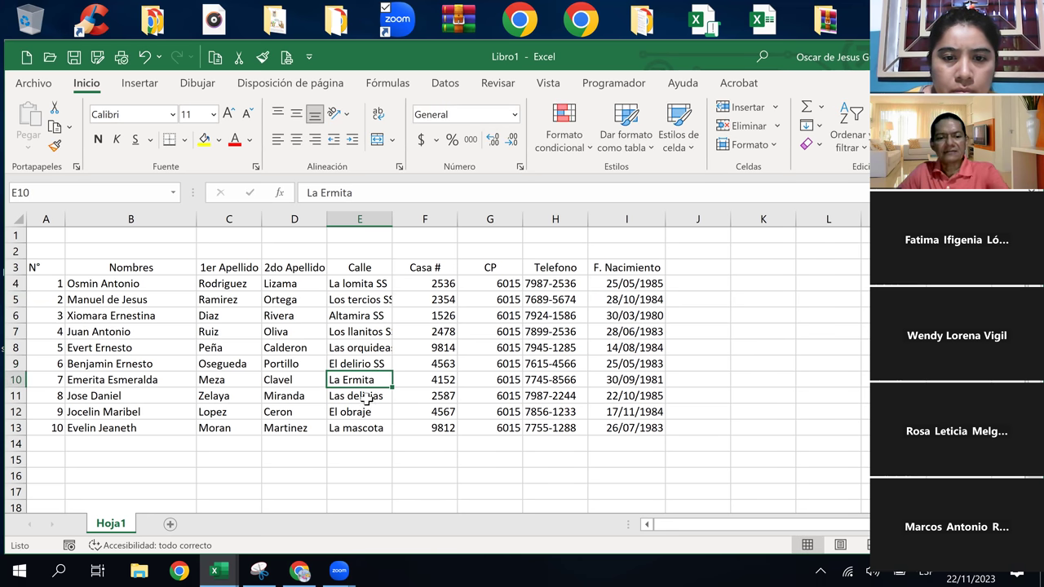
pyautogui.press('F2')
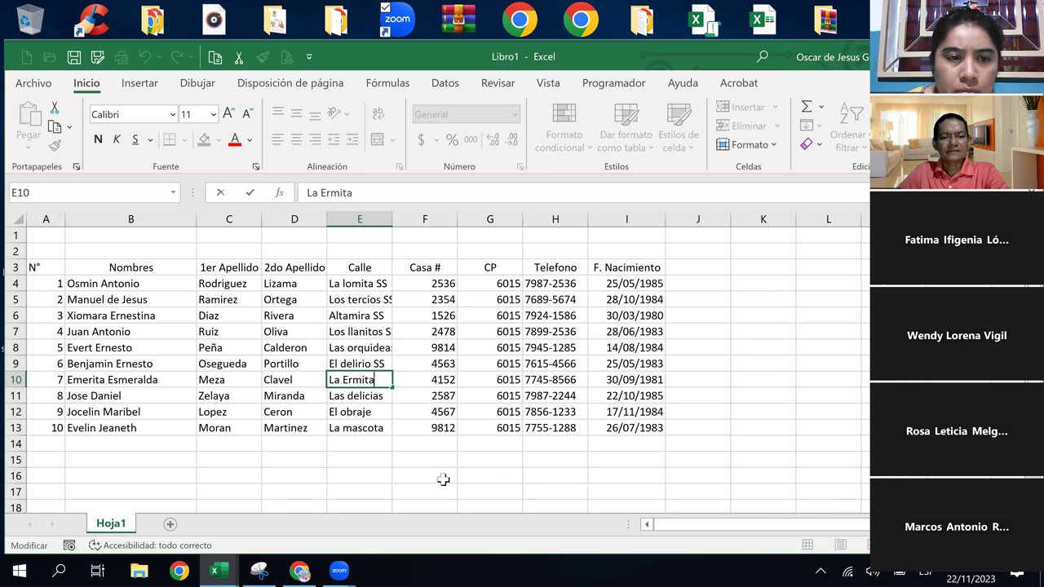
pyautogui.write('SS')
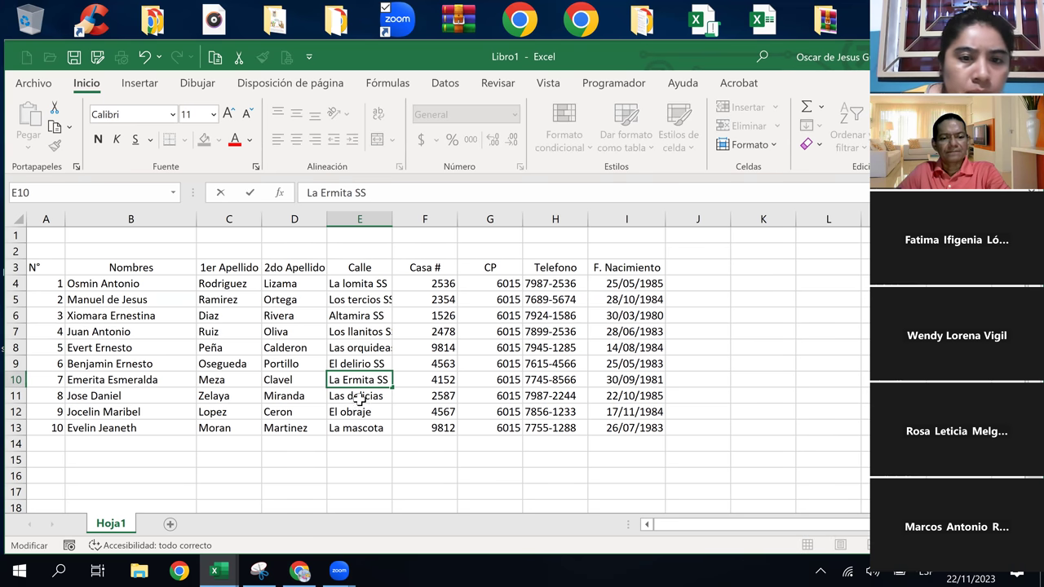
pyautogui.click(380, 398)
pyautogui.press('F2')
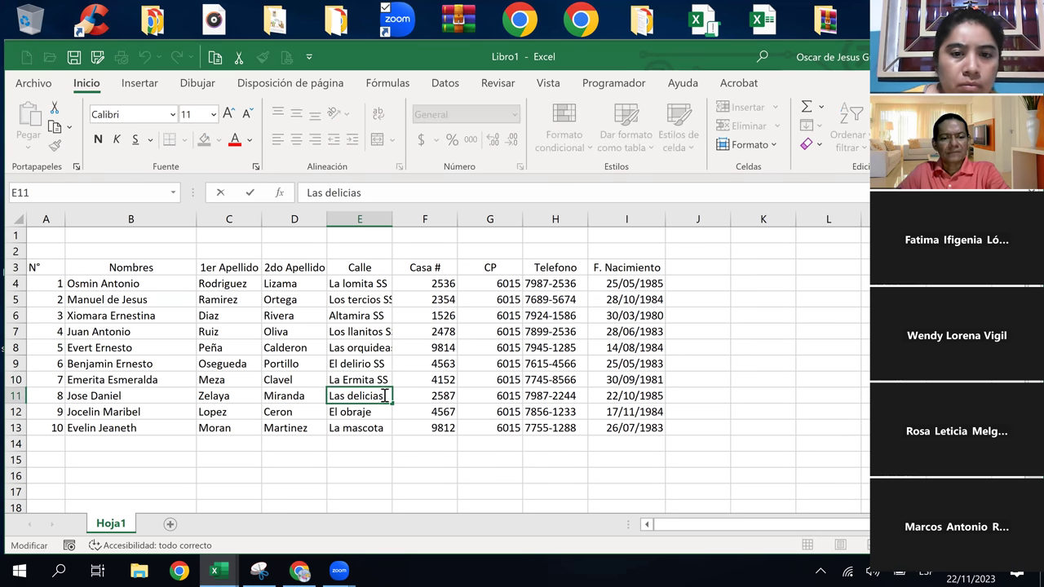
pyautogui.write('SS')
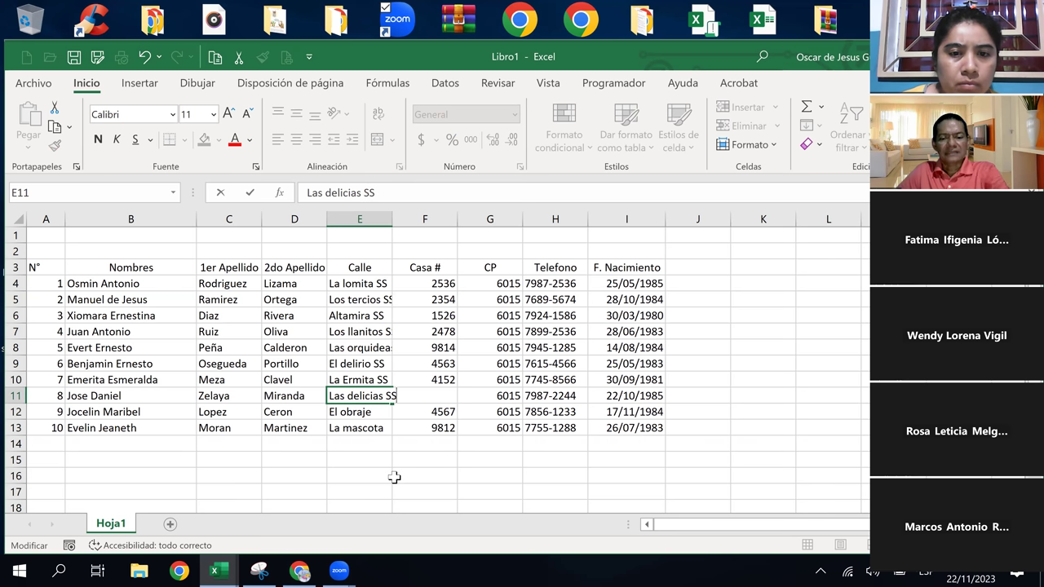
pyautogui.press('Return')
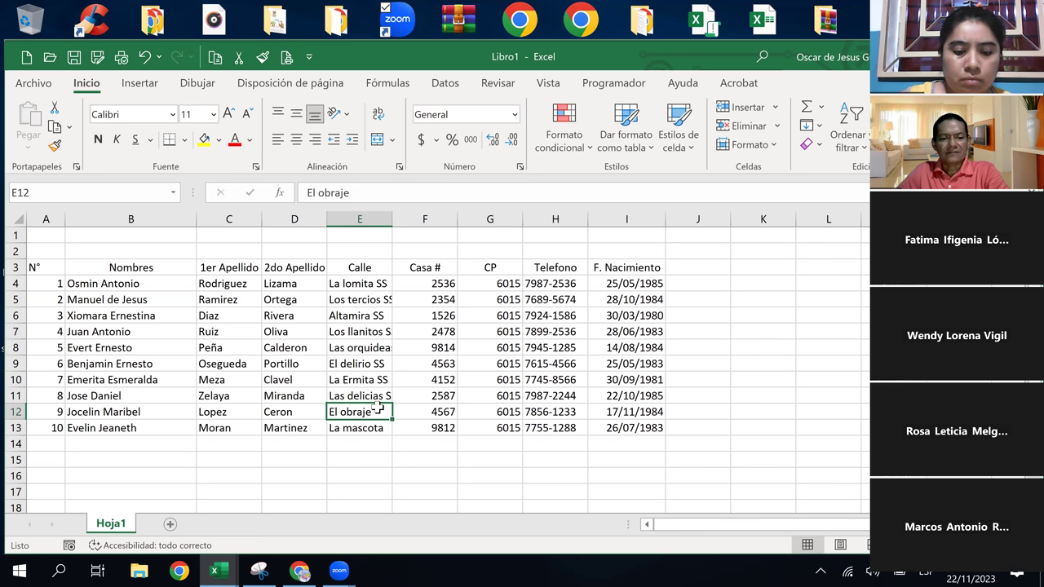
pyautogui.press('F2')
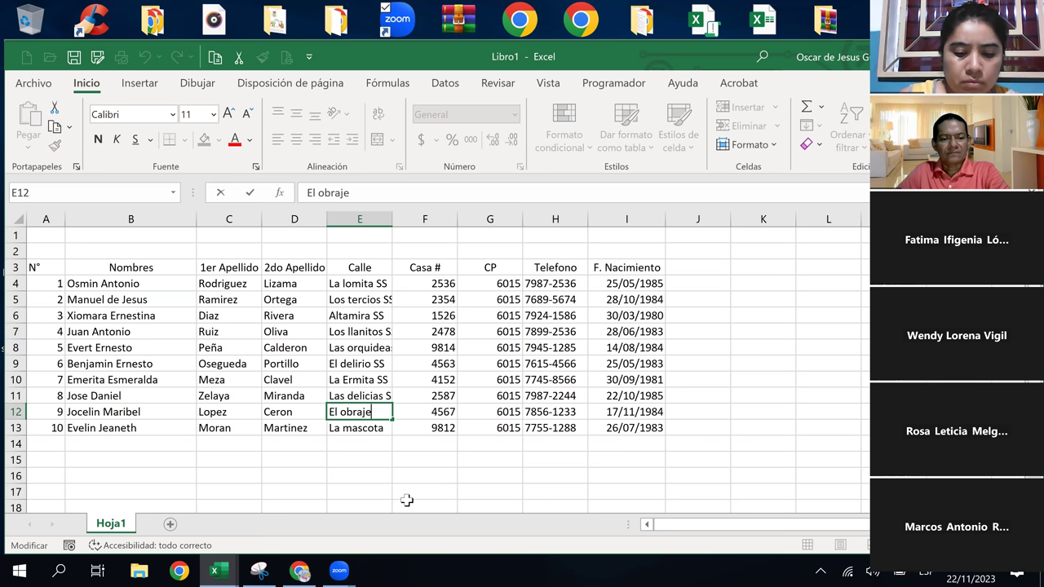
pyautogui.write('SS')
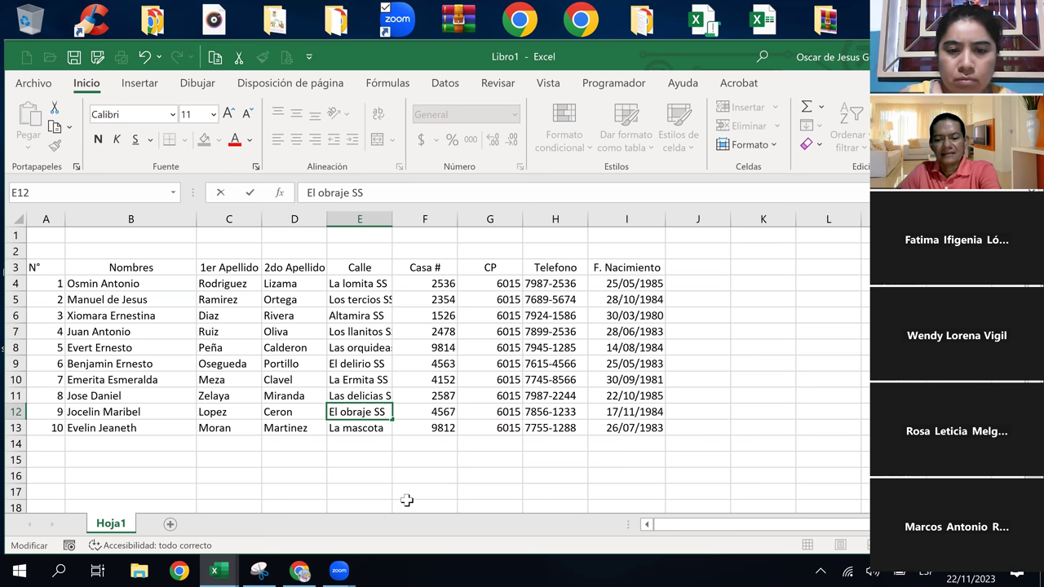
pyautogui.press('Return')
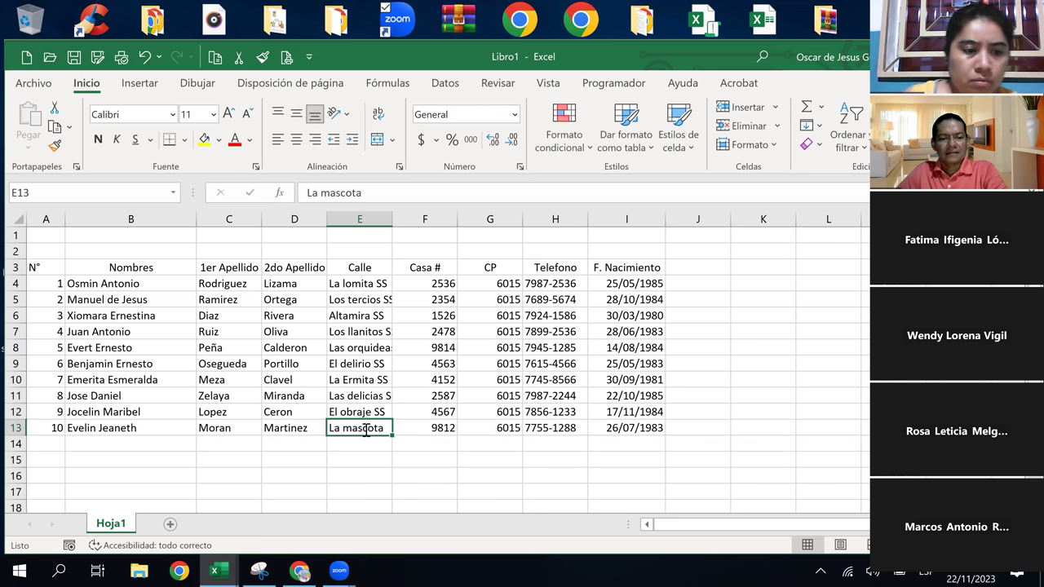
pyautogui.doubleClick(386, 427)
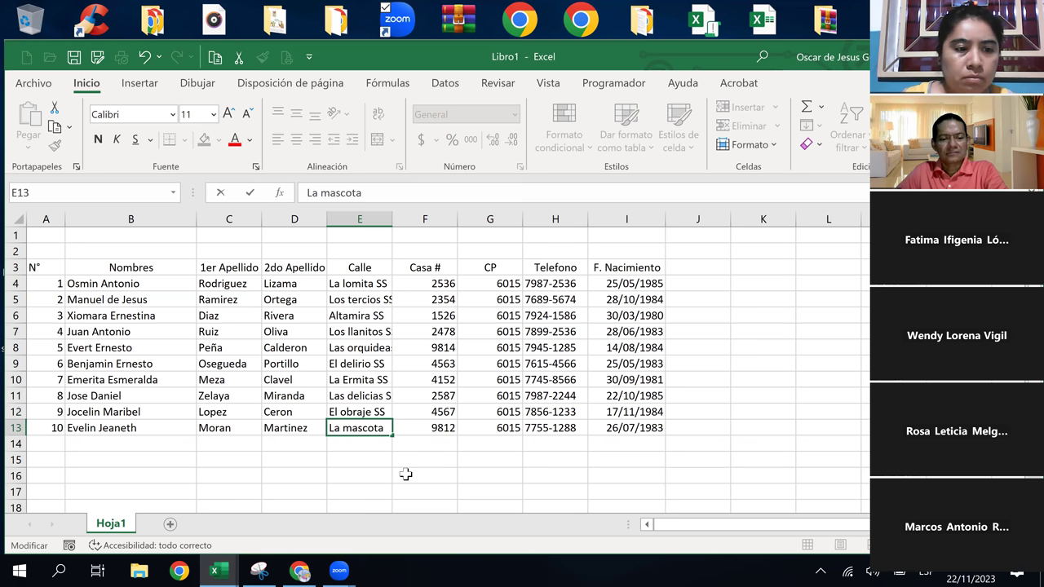
pyautogui.write('SS')
pyautogui.press('Return')
pyautogui.click(378, 376)
# - Widen column E in two drags until entries like 'Las orquideas SS' show completely
pyautogui.moveTo(392, 220); pyautogui.dragTo(407, 215)
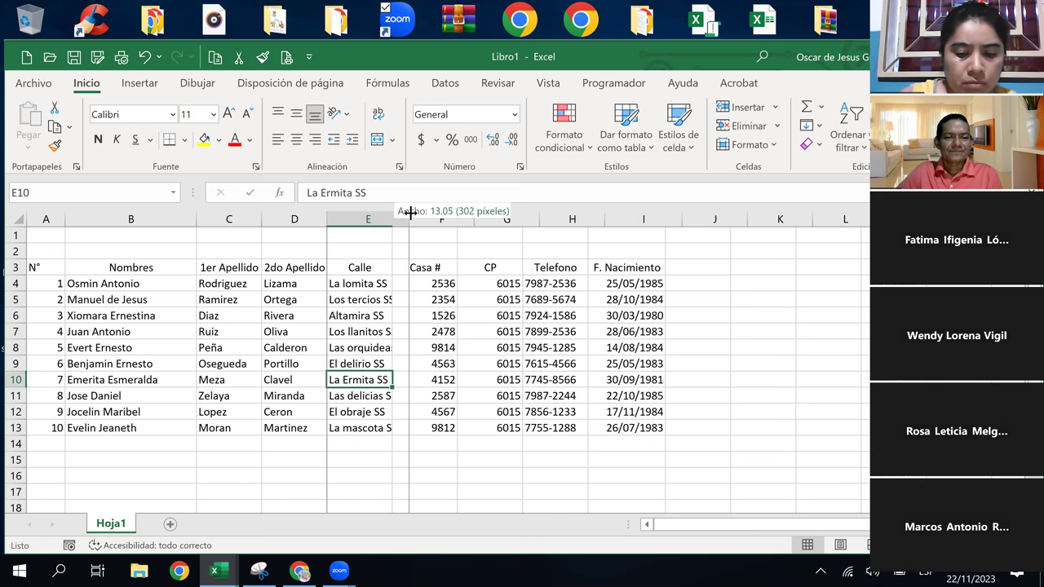
pyautogui.click(370, 362)
pyautogui.click(401, 304)
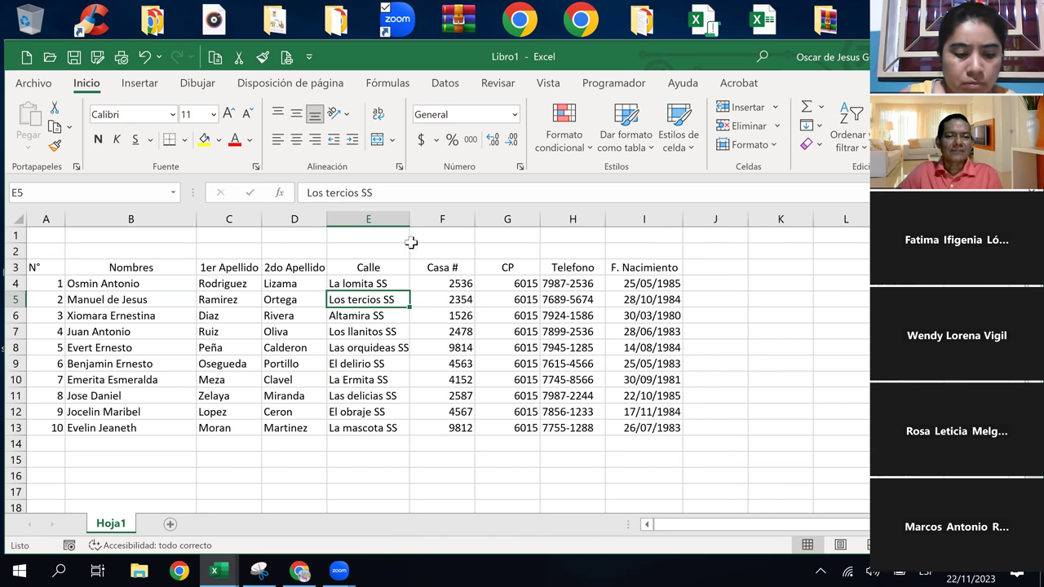
pyautogui.moveTo(406, 224); pyautogui.dragTo(421, 220)
pyautogui.click(383, 332)
pyautogui.hotkey('ctrl', 'Down')
pyautogui.click(388, 333)
pyautogui.press('Up')
pyautogui.press('Up')
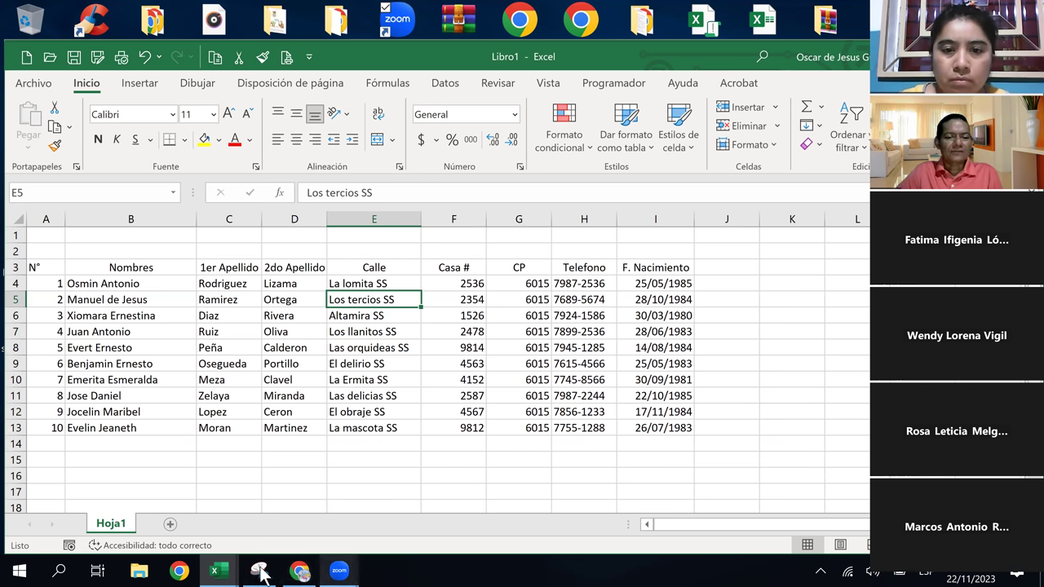
# - Bring Chrome forward and scroll to the 'MODIFICAR LOS DATOS DE UNA TABLA' section with its friends table
pyautogui.click(299, 571)
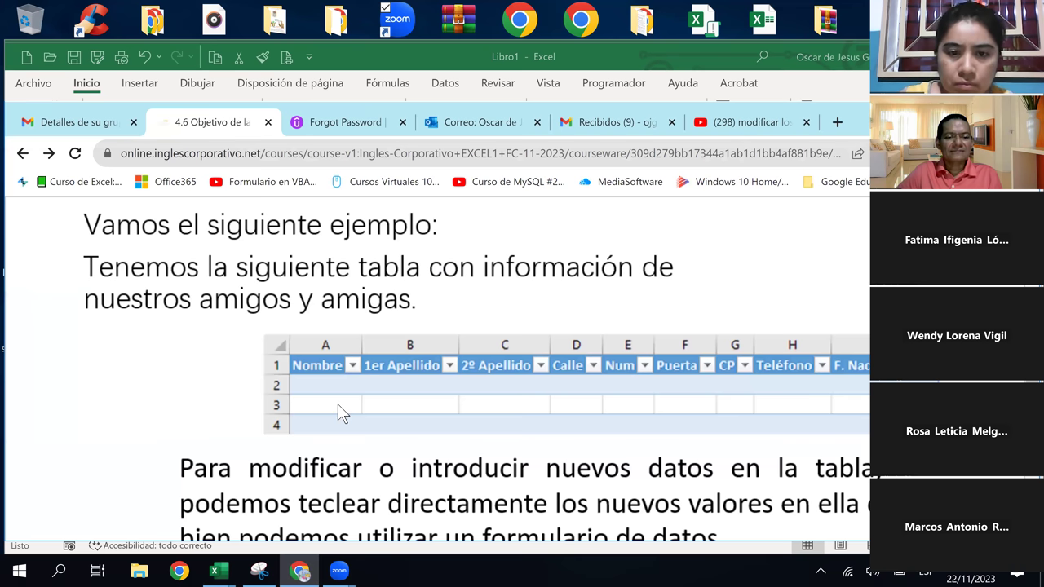
pyautogui.scroll(3, 338, 404)
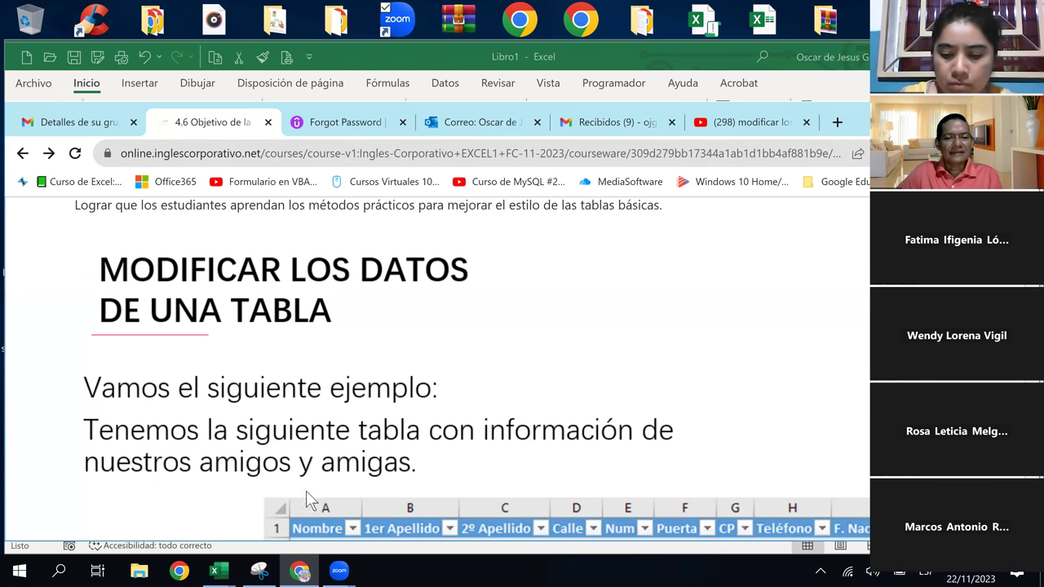
pyautogui.scroll(-2, 306, 490)
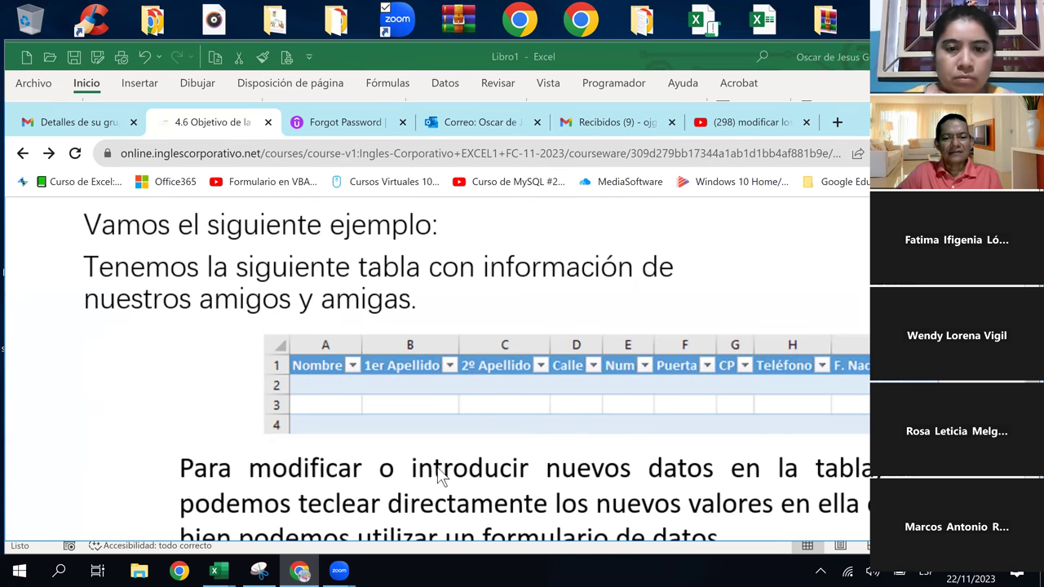
pyautogui.scroll(-1, 674, 502)
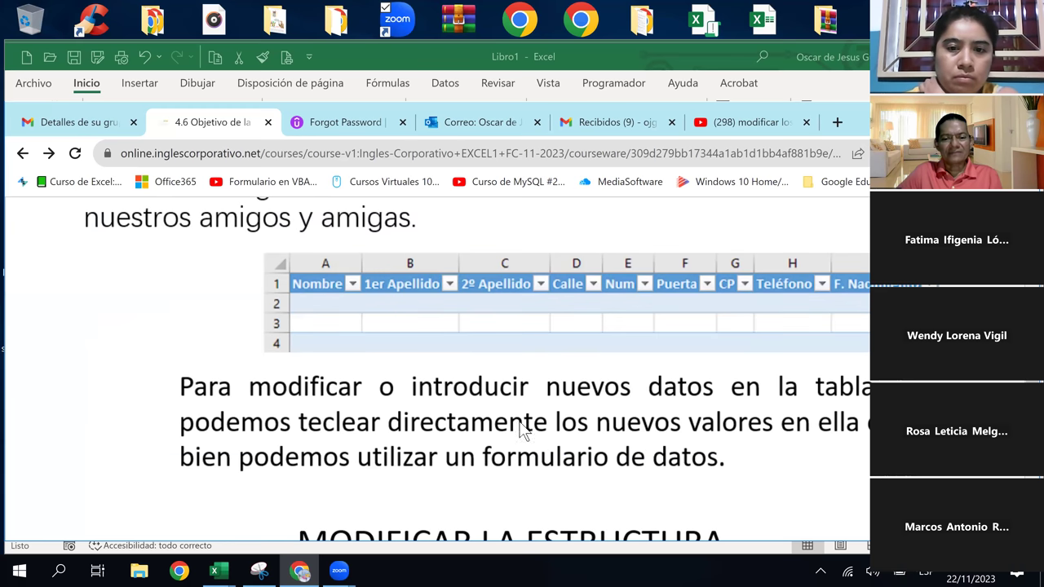
pyautogui.scroll(4, 508, 420)
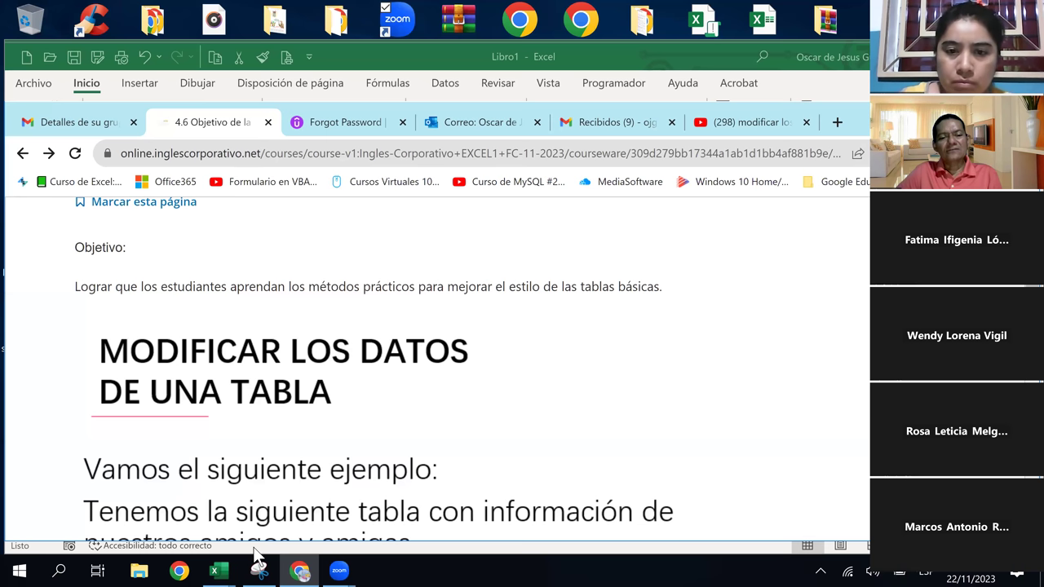
# - Return to Libro1, select the header row A3:I3 and make it bold
pyautogui.moveTo(231, 575)
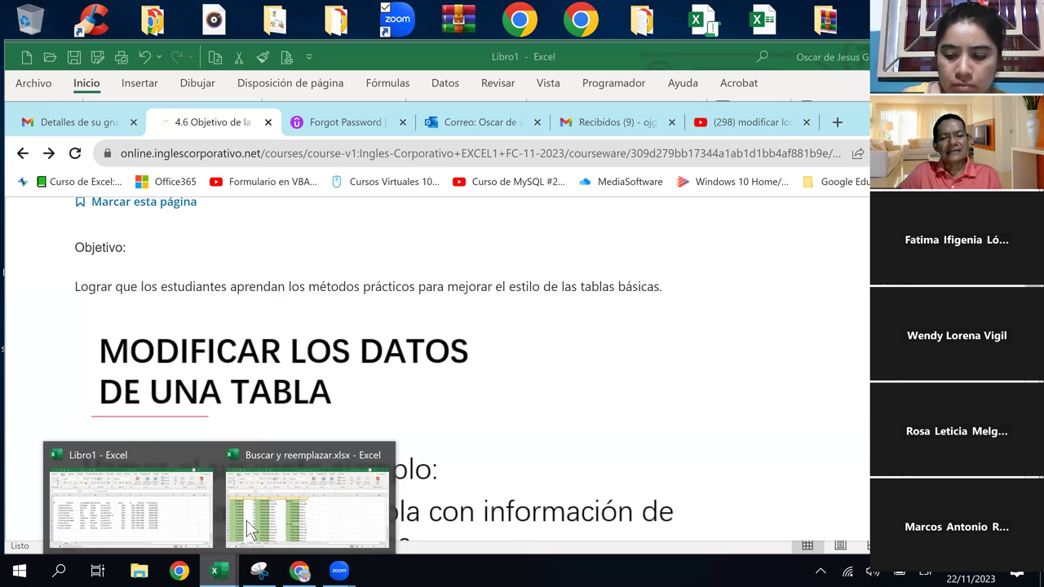
pyautogui.click(132, 502)
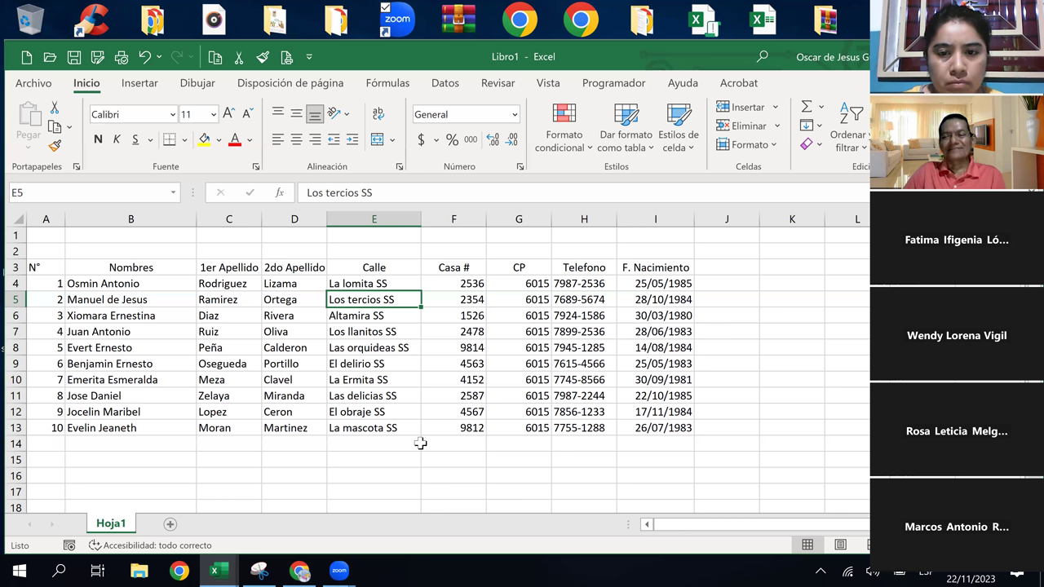
pyautogui.click(309, 275)
pyautogui.click(167, 283)
pyautogui.click(35, 265)
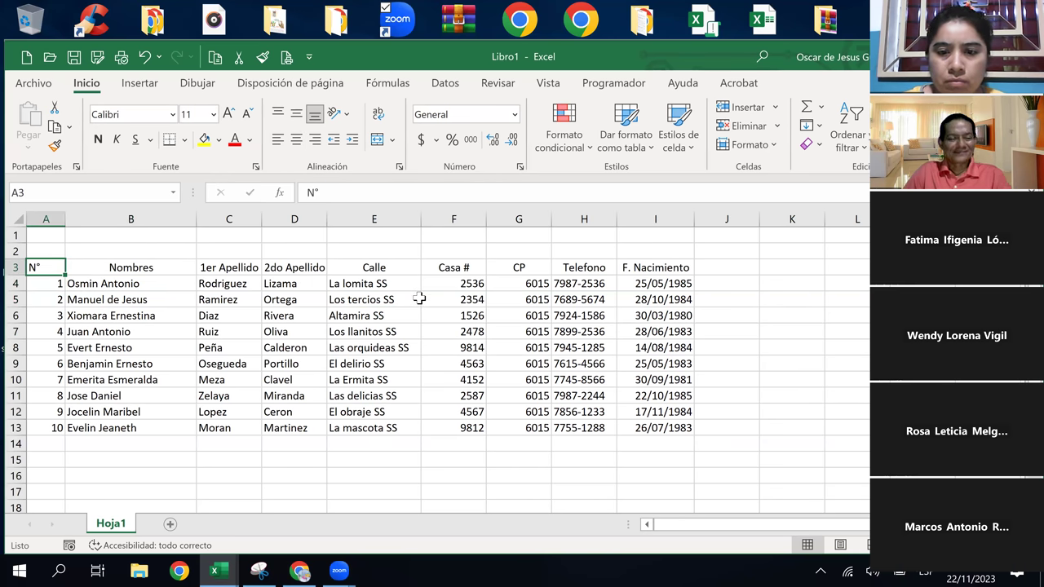
pyautogui.keyDown('shift'); pyautogui.click(671, 266); pyautogui.keyUp('shift')
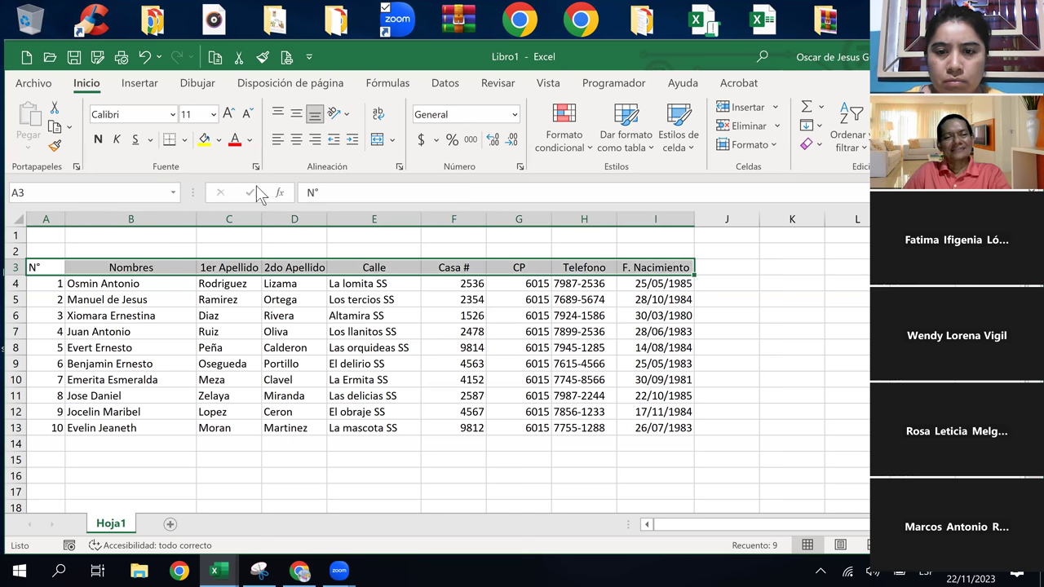
pyautogui.click(425, 367)
pyautogui.click(367, 316)
pyautogui.click(98, 267)
pyautogui.click(47, 269)
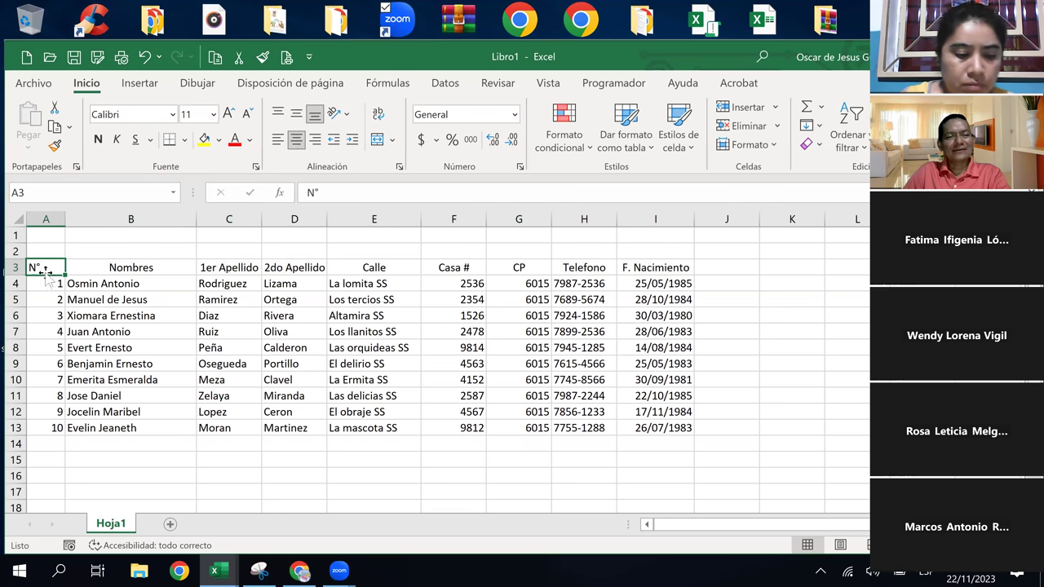
pyautogui.keyDown('shift'); pyautogui.click(688, 276); pyautogui.keyUp('shift')
pyautogui.click(97, 142)
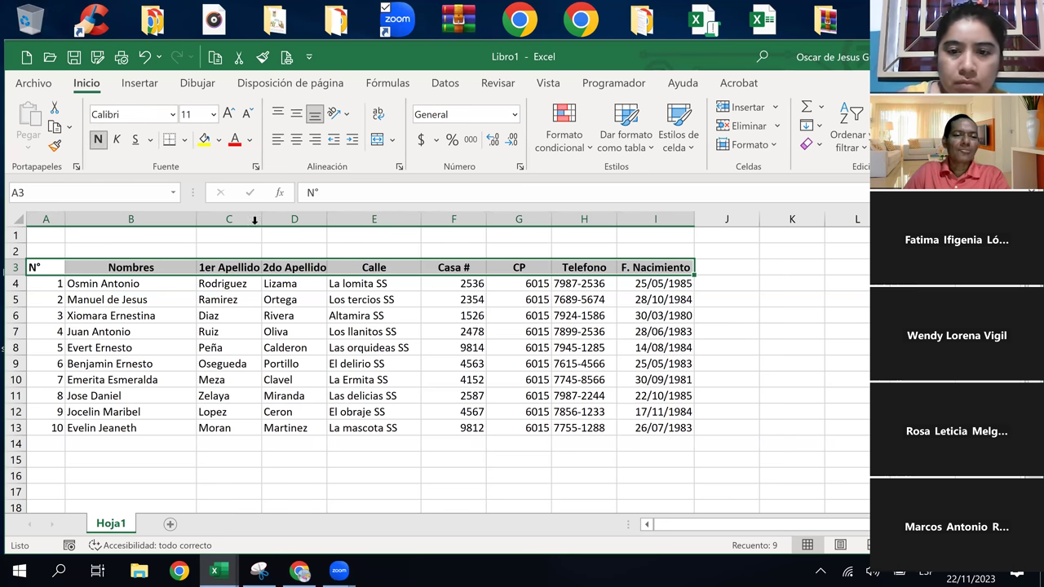
pyautogui.click(298, 297)
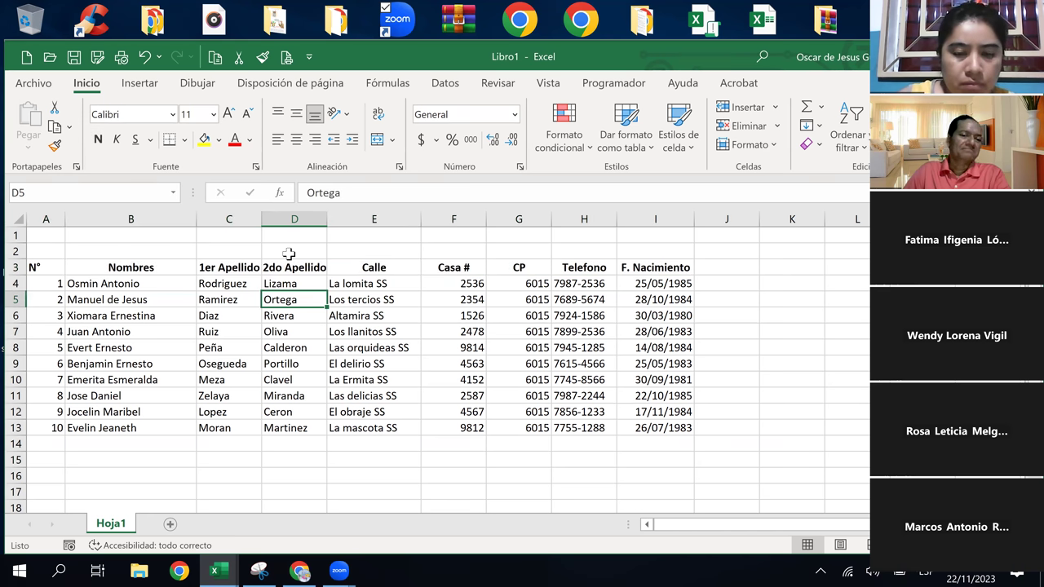
pyautogui.click(287, 252)
pyautogui.moveTo(245, 219)
pyautogui.mouseDown()
pyautogui.moveTo(279, 218)
pyautogui.moveTo(269, 218)
pyautogui.mouseUp()
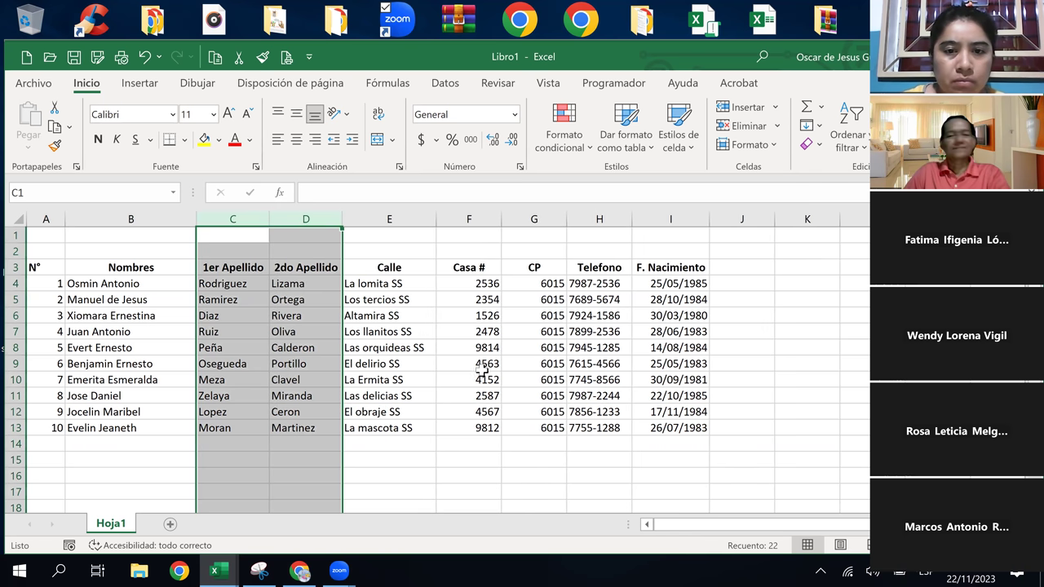
pyautogui.click(478, 271)
pyautogui.click(503, 298)
pyautogui.click(170, 346)
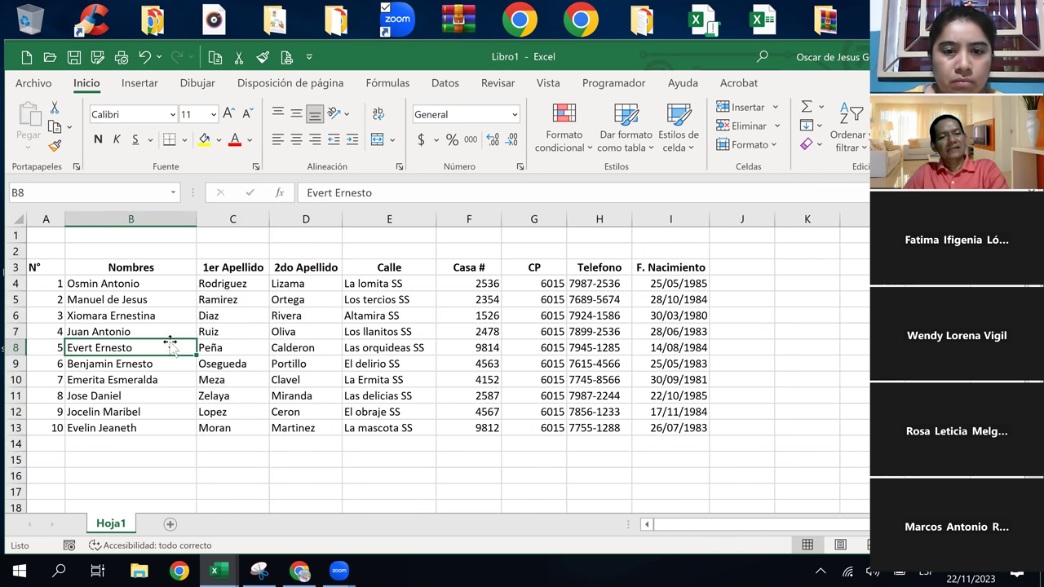
pyautogui.click(465, 286)
pyautogui.click(513, 282)
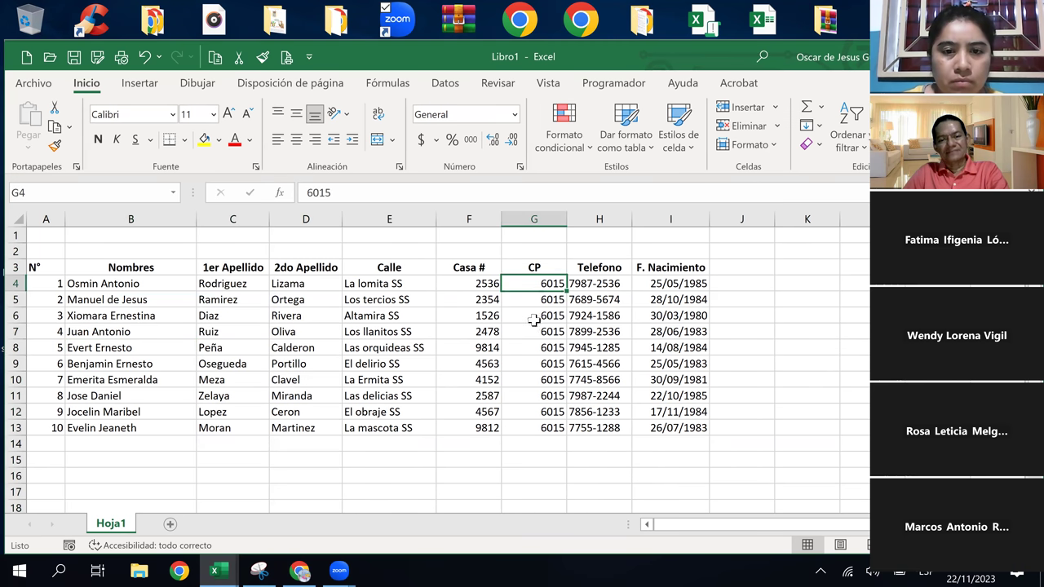
# - Inspect the Telefono, Calle and F. Nacimiento headers and the phone number cells
pyautogui.click(612, 269)
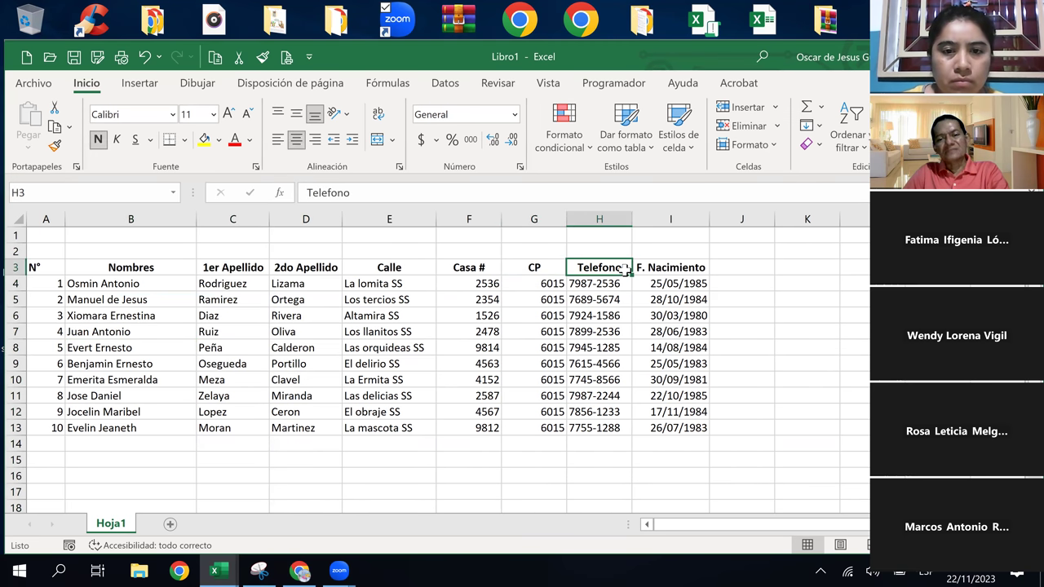
pyautogui.click(665, 268)
pyautogui.click(588, 269)
pyautogui.click(507, 279)
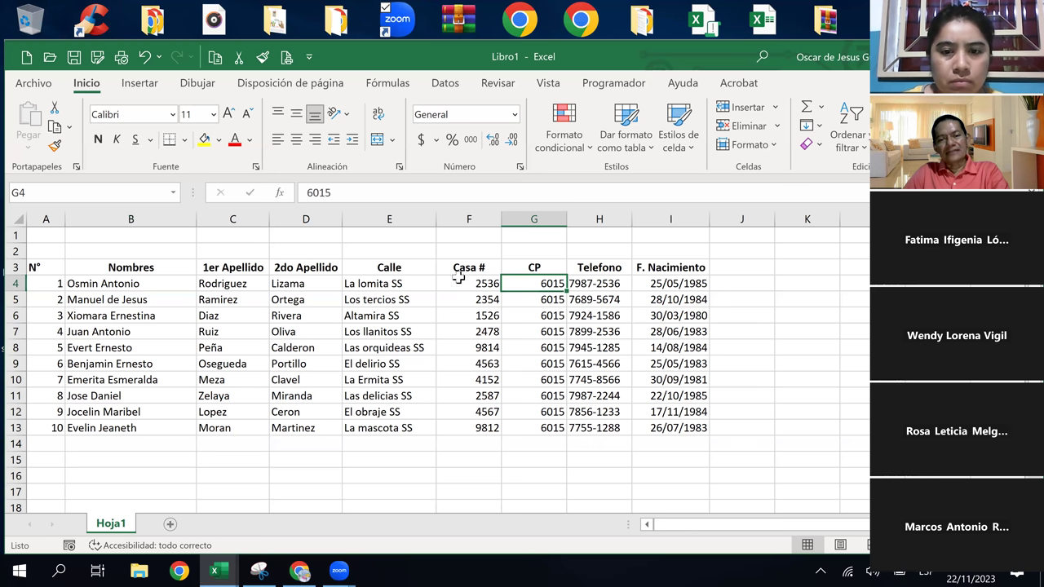
pyautogui.click(458, 269)
pyautogui.click(423, 279)
pyautogui.click(414, 268)
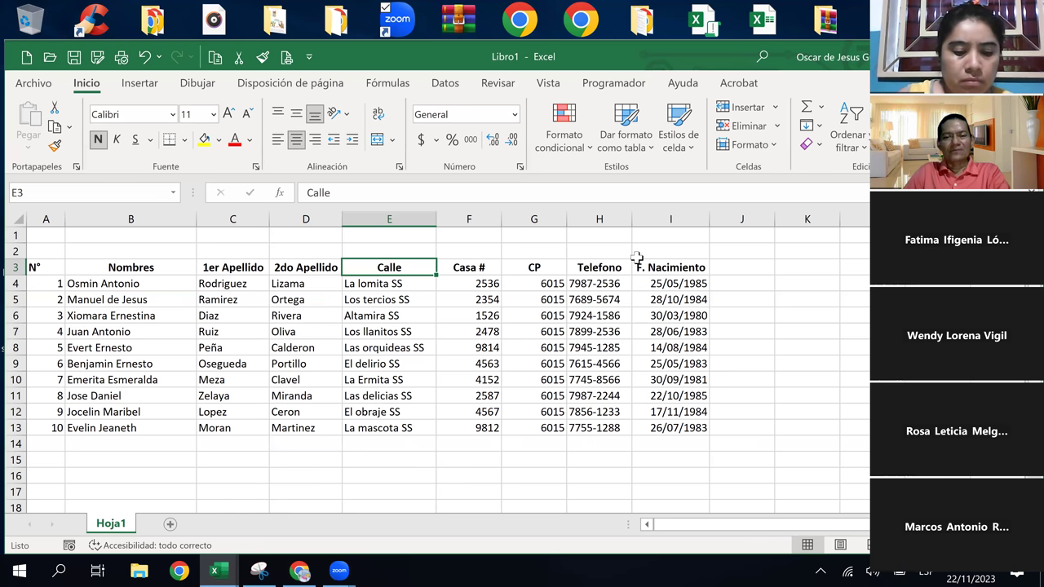
pyautogui.click(616, 364)
pyautogui.click(670, 266)
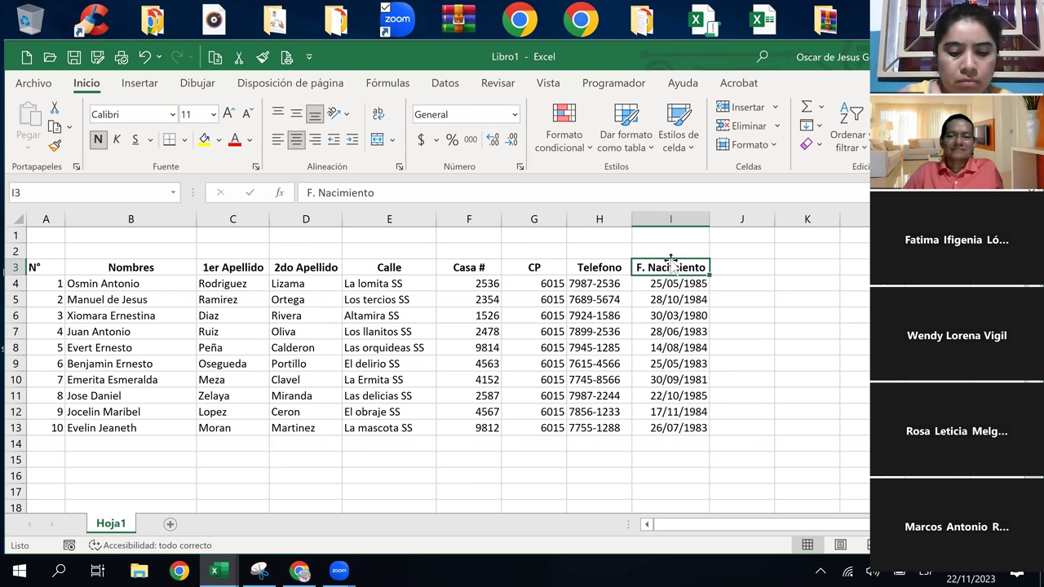
pyautogui.click(706, 399)
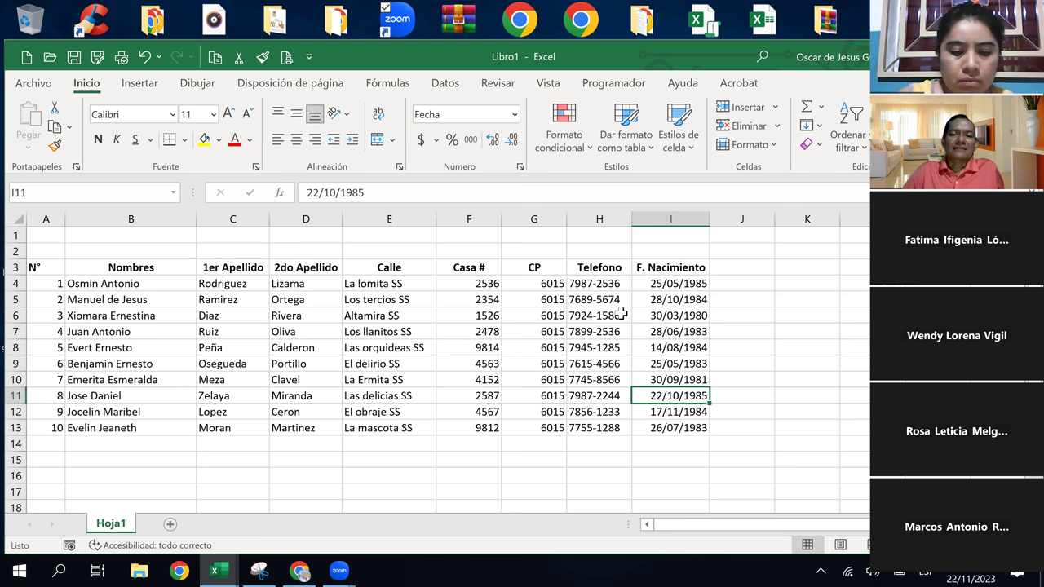
pyautogui.click(600, 285)
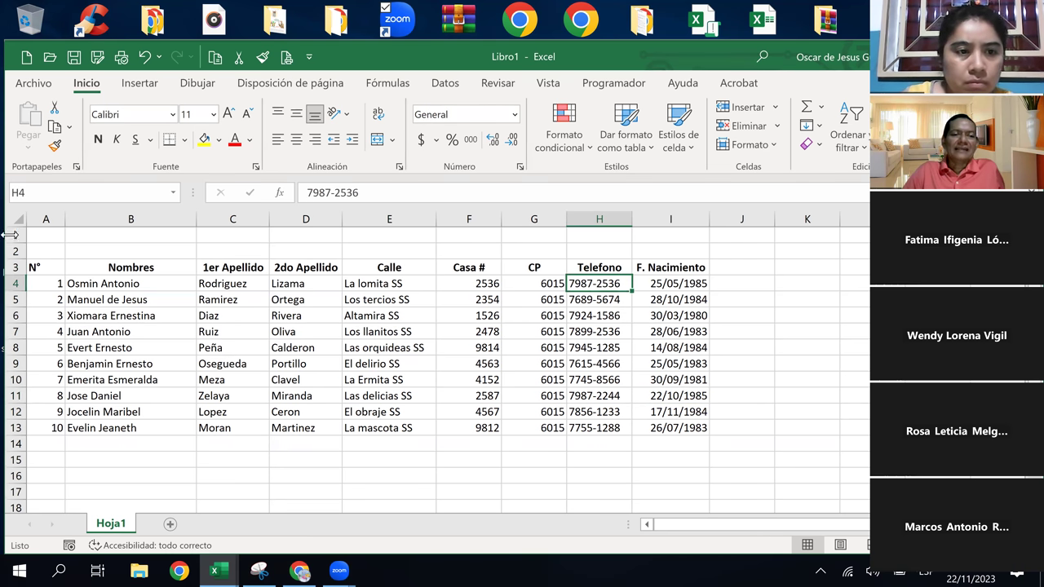
pyautogui.moveTo(45, 268); pyautogui.dragTo(41, 426)
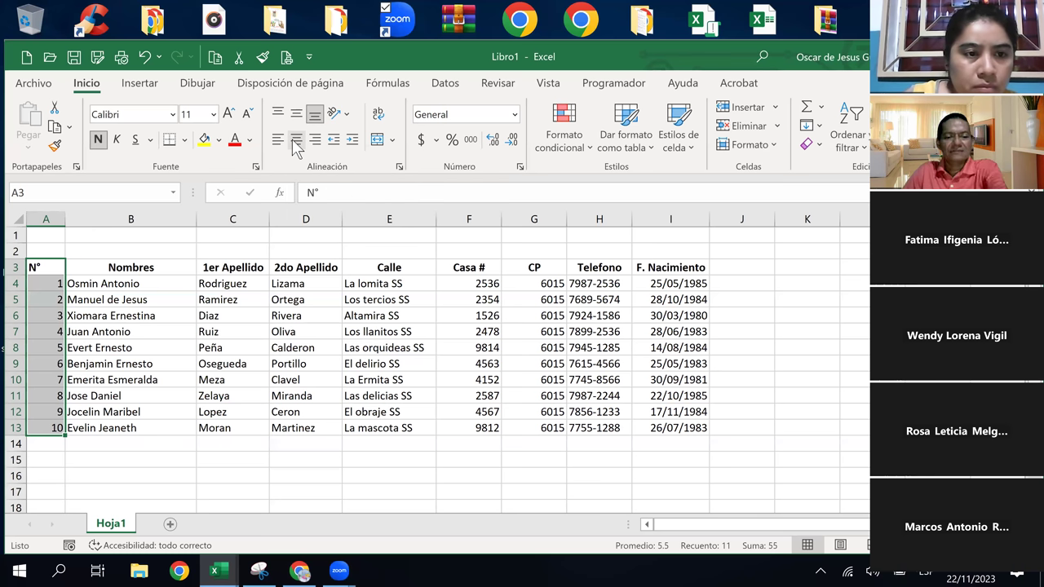
pyautogui.hotkey('ctrl', 't')
pyautogui.press('Escape')
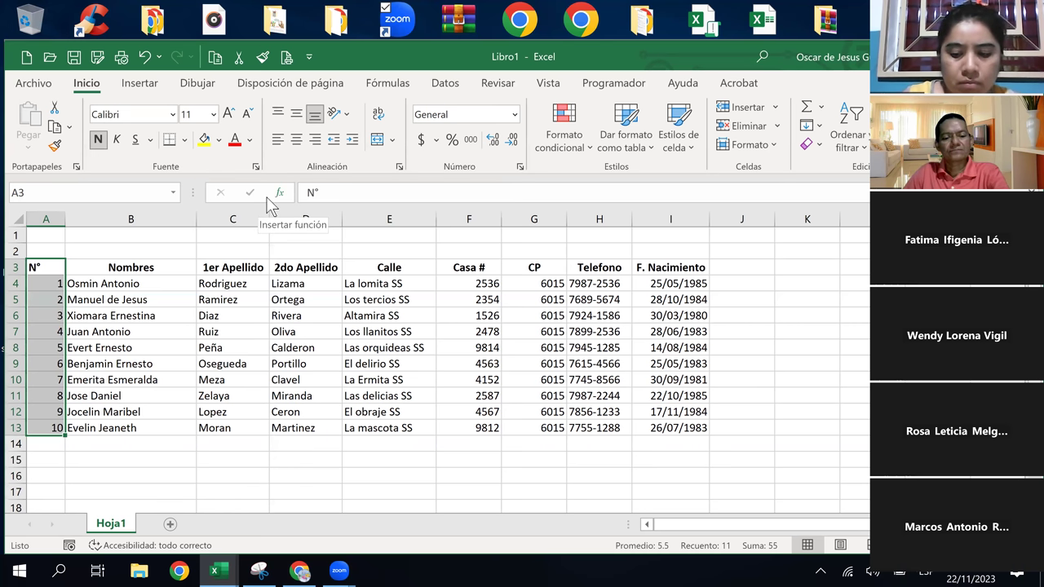
pyautogui.hotkey('ctrl', 'd')
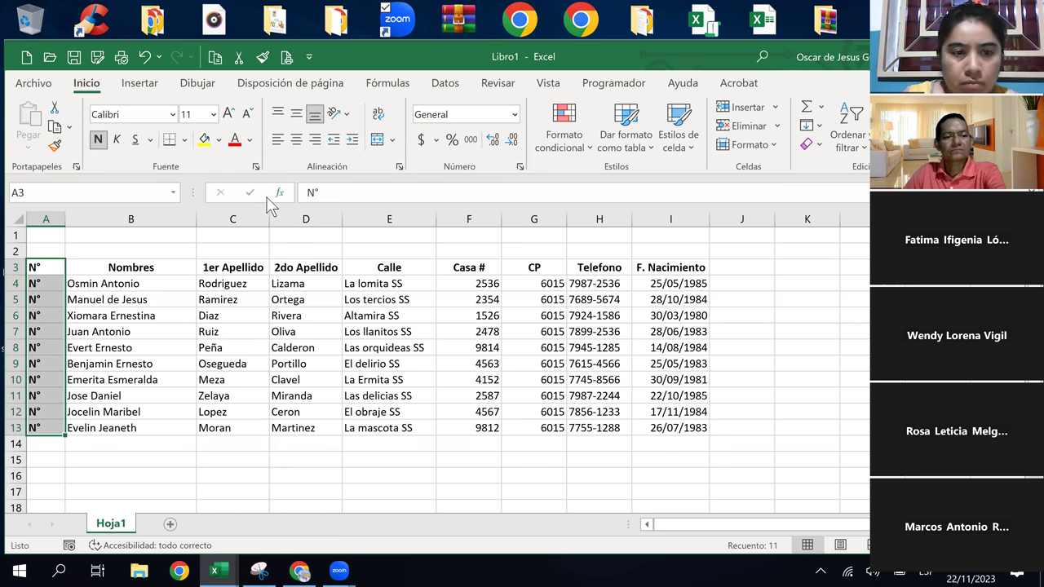
pyautogui.hotkey('ctrl', 'z')
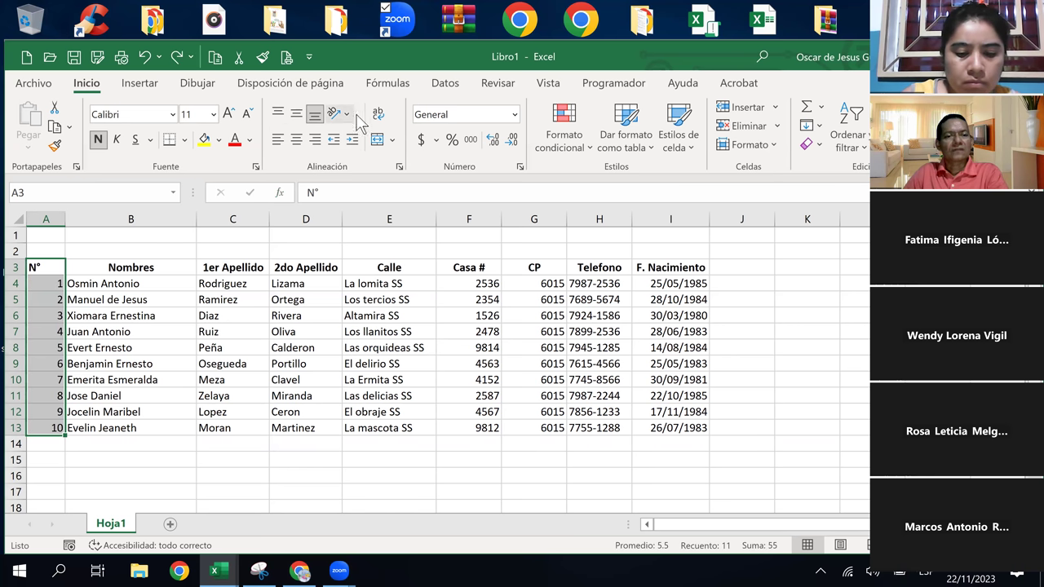
pyautogui.click(44, 15)
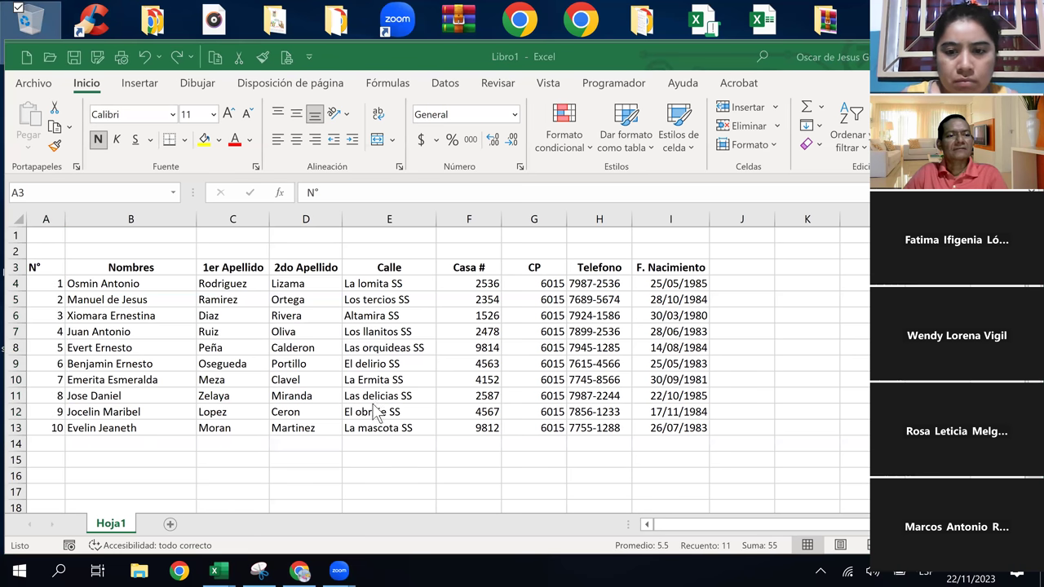
pyautogui.click(151, 249)
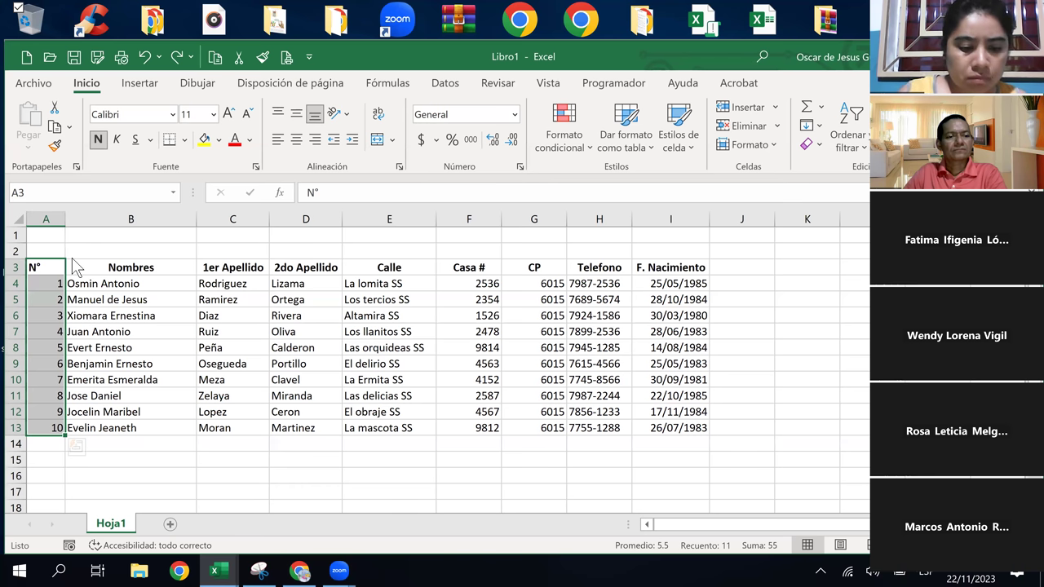
pyautogui.press('alt')
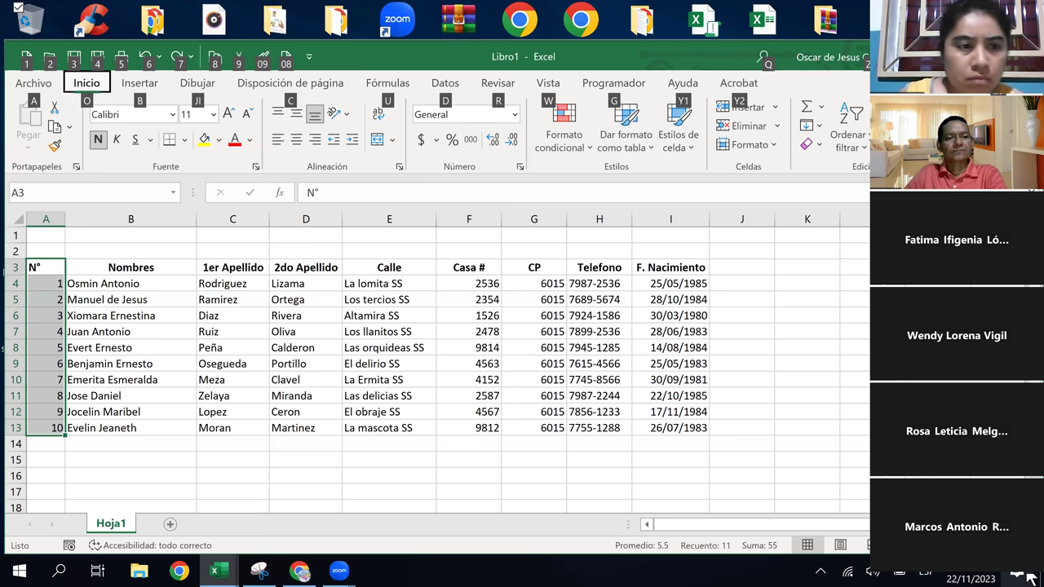
pyautogui.press('c')
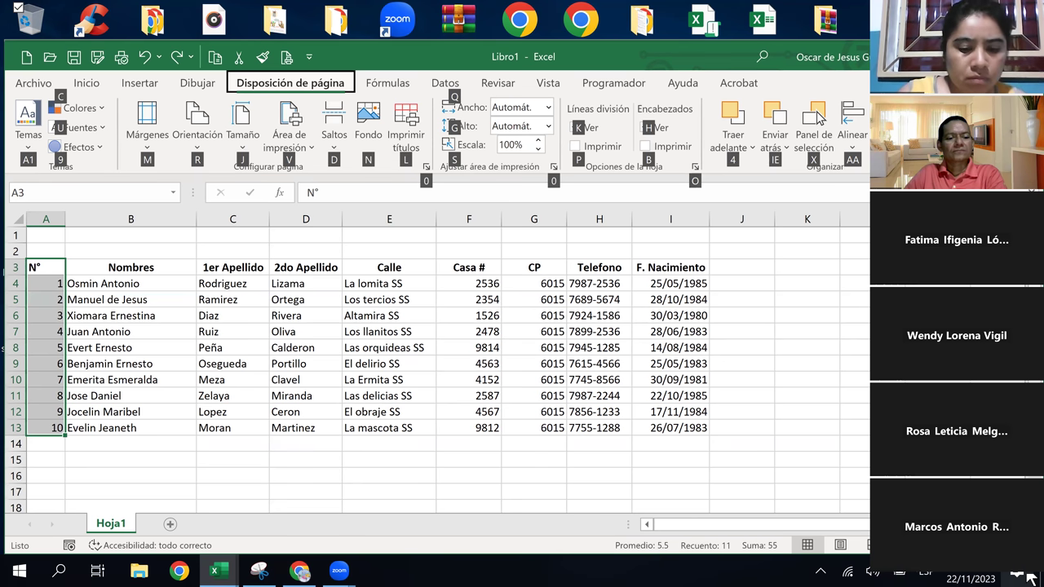
pyautogui.press('Escape')
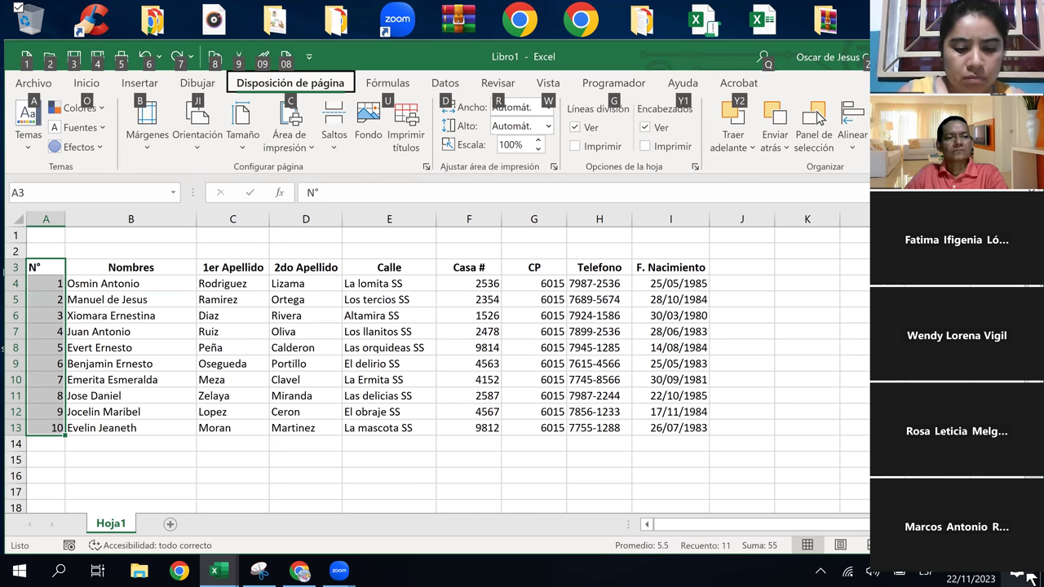
pyautogui.press('Escape')
pyautogui.press('o')
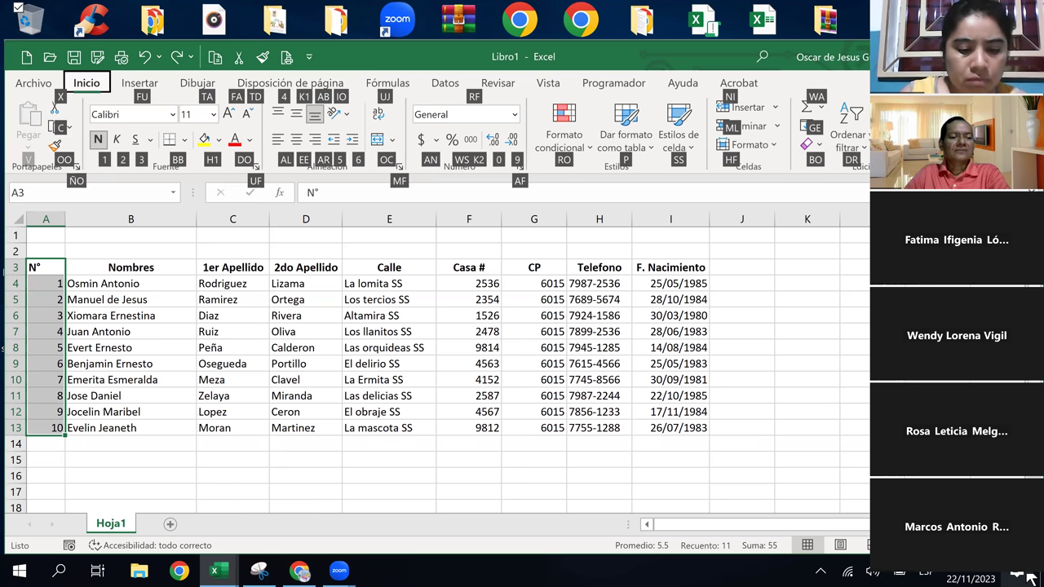
pyautogui.press('Escape')
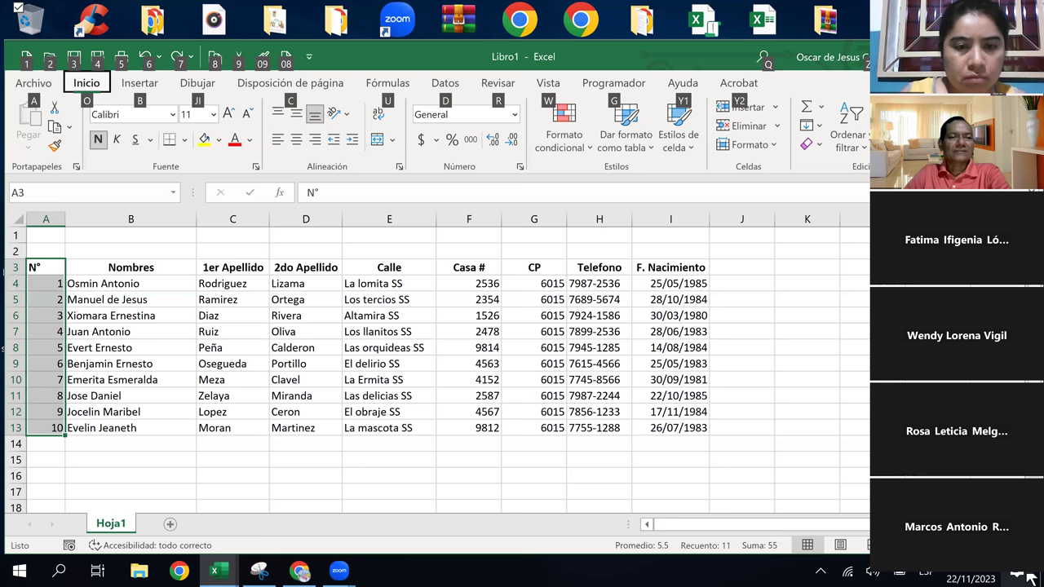
pyautogui.press('Escape')
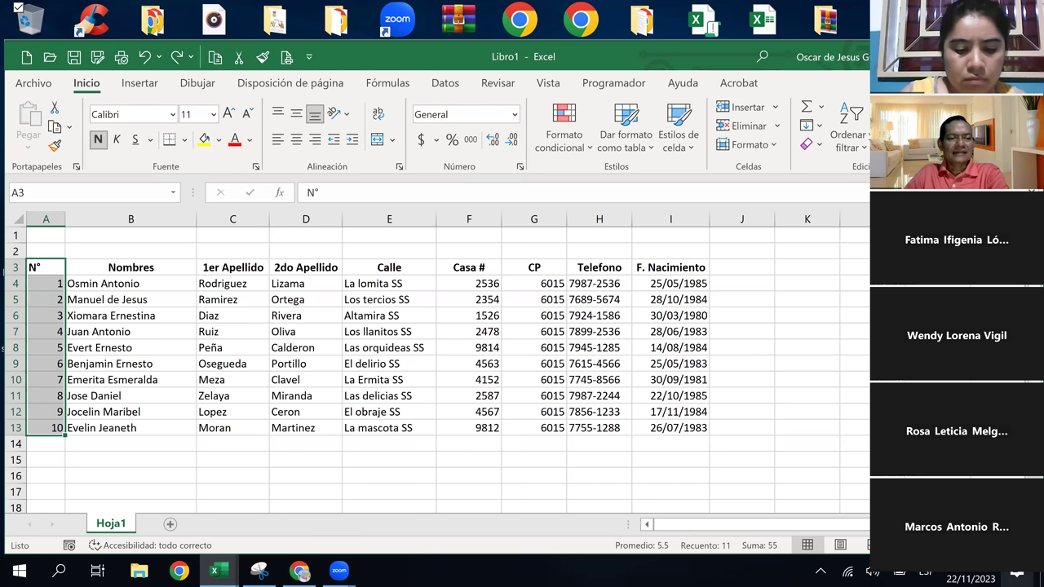
# - Select the numbering column, center it with the Alt, O, E KeyTips, then undo the change
pyautogui.click(131, 283)
pyautogui.moveTo(44, 267); pyautogui.dragTo(50, 434)
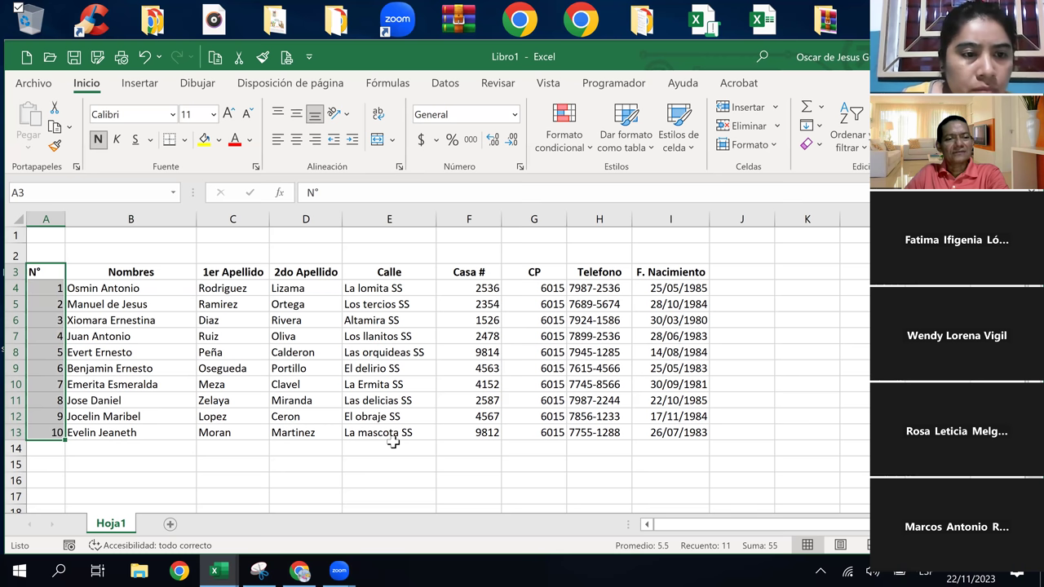
pyautogui.press('alt')
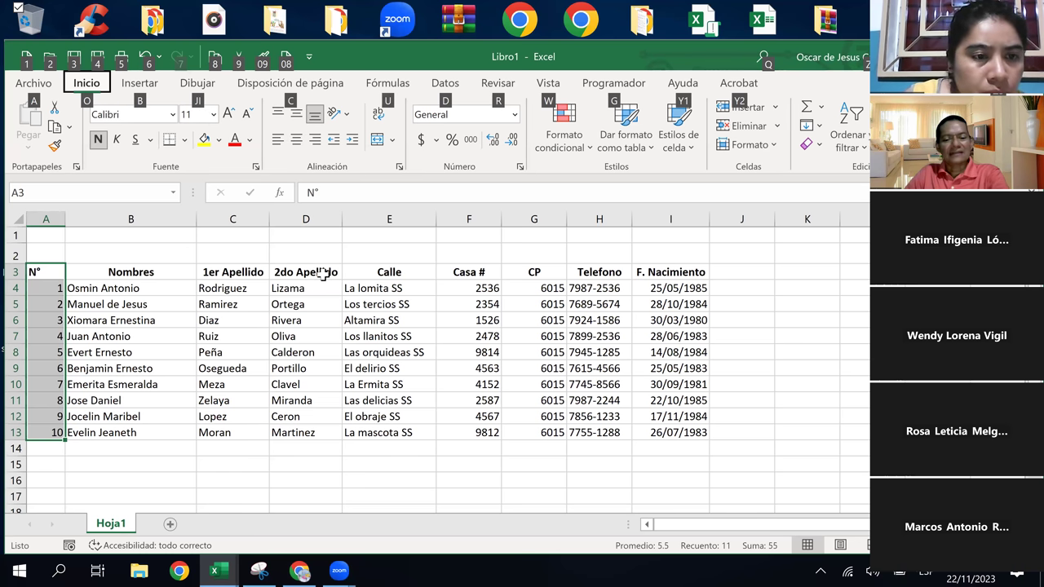
pyautogui.press('o')
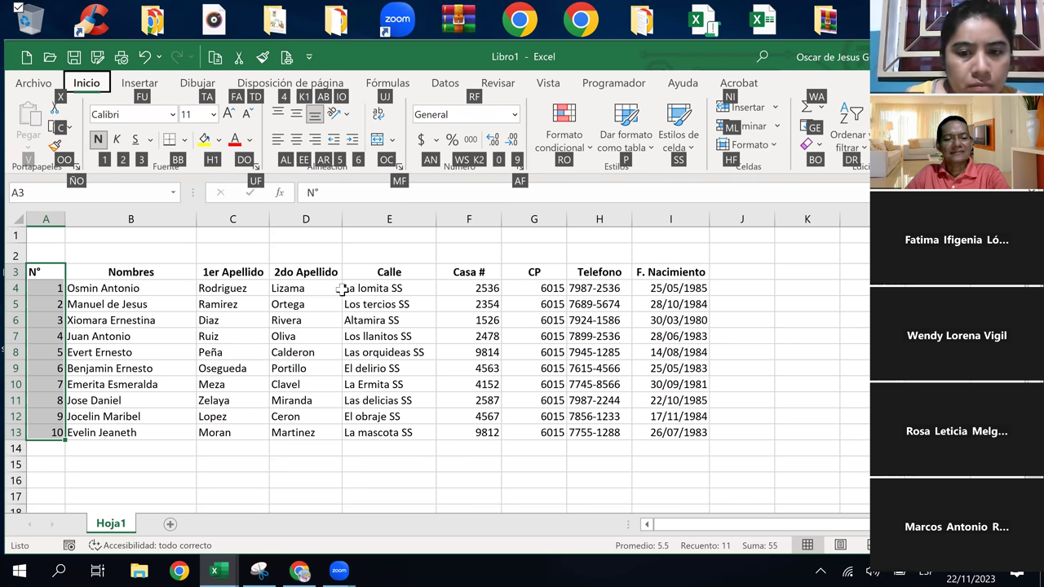
pyautogui.press('e')
pyautogui.press('e')
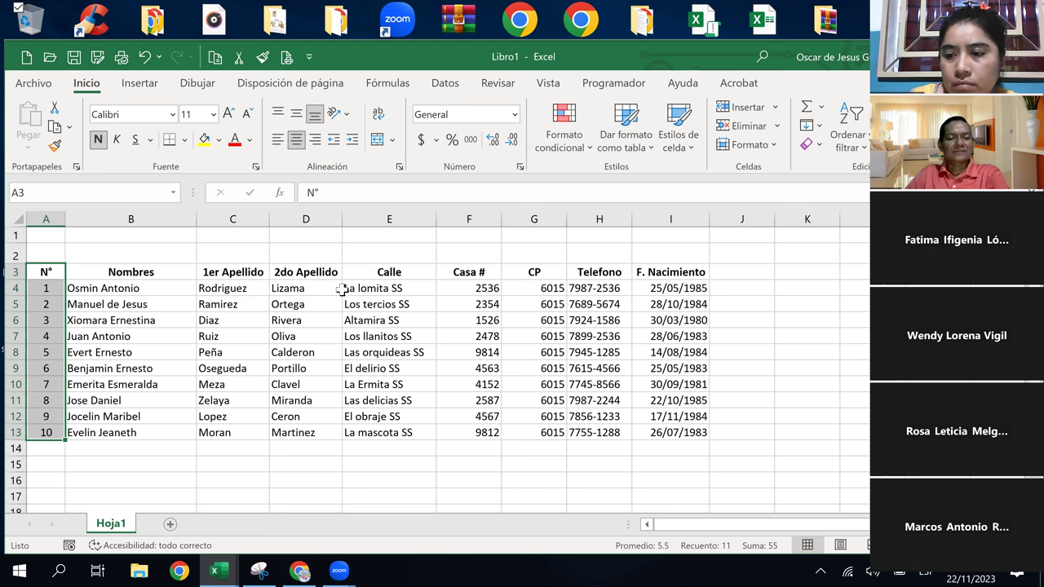
pyautogui.hotkey('ctrl', 'z')
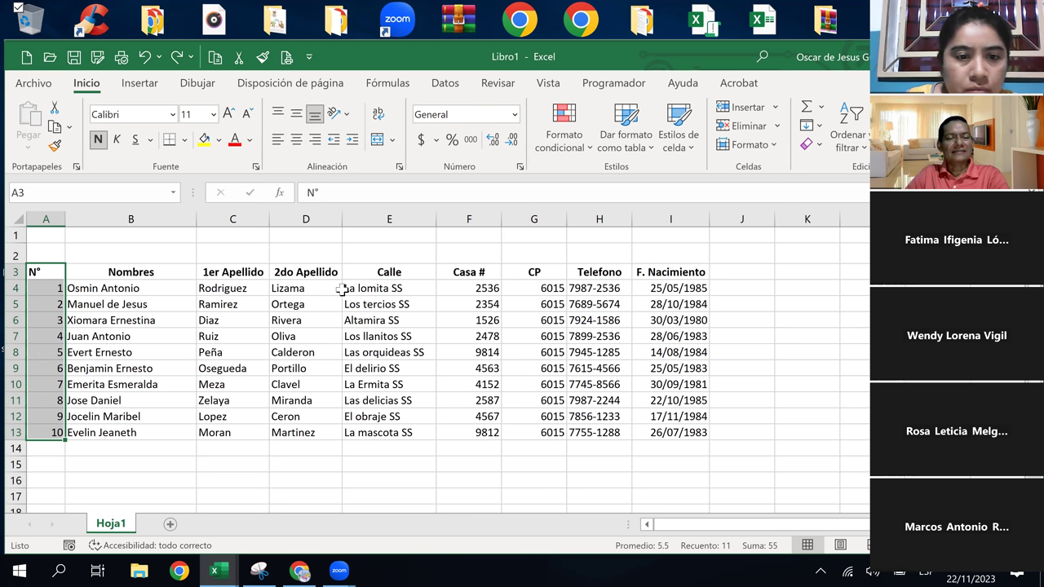
# - Reselect A3:A13 from N° to 10 and center it with the Alt, O, E KeyTips
pyautogui.click(302, 334)
pyautogui.moveTo(37, 275); pyautogui.dragTo(33, 436)
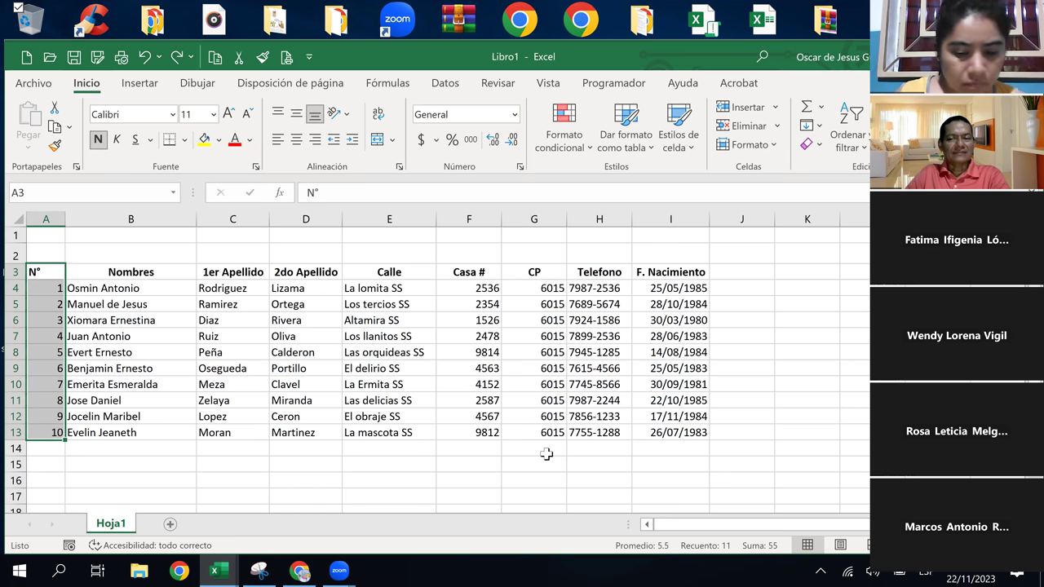
pyautogui.press('alt')
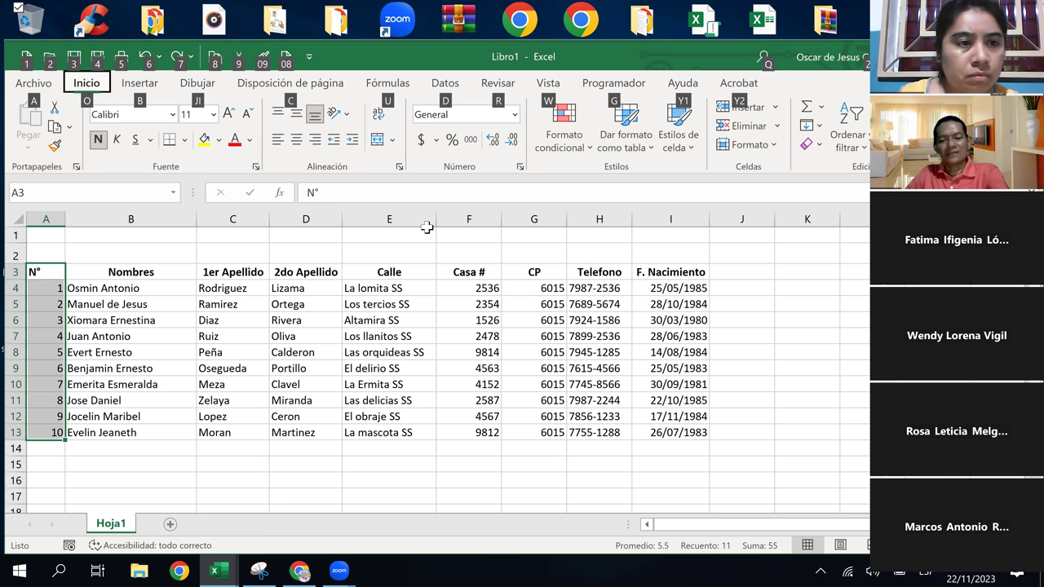
pyautogui.press('o')
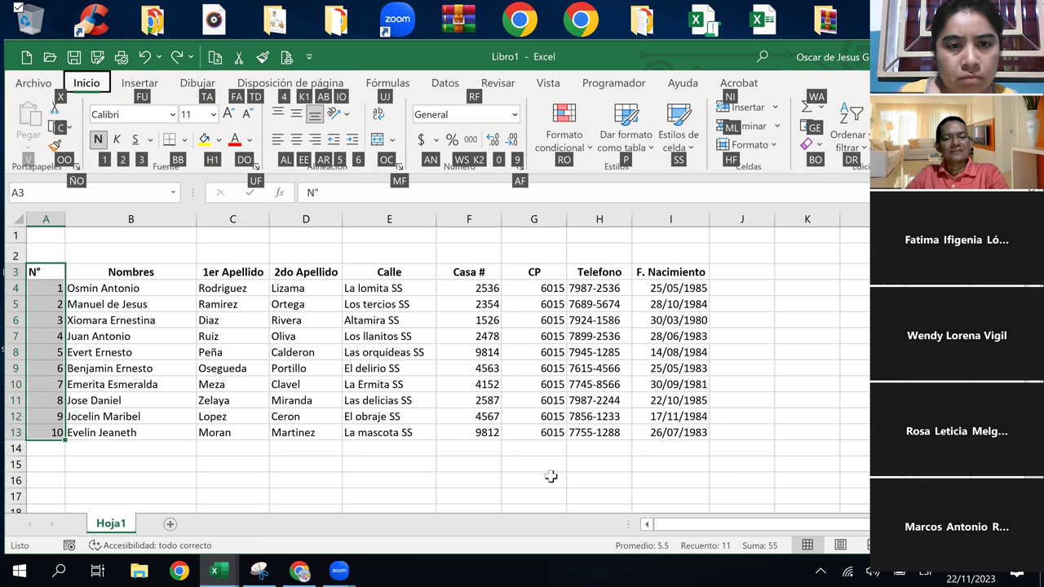
pyautogui.press('e')
pyautogui.press('e')
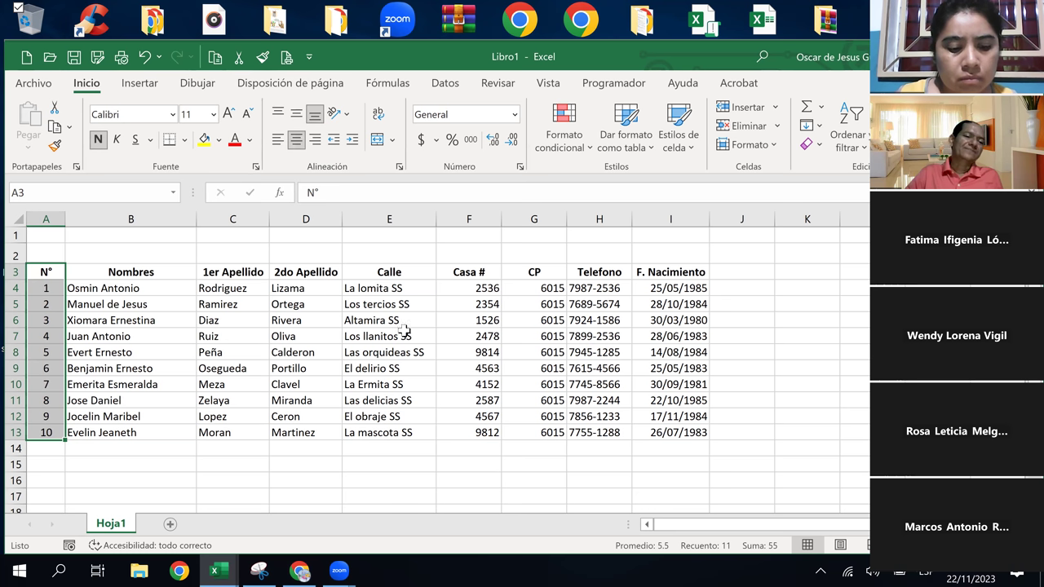
pyautogui.click(153, 272)
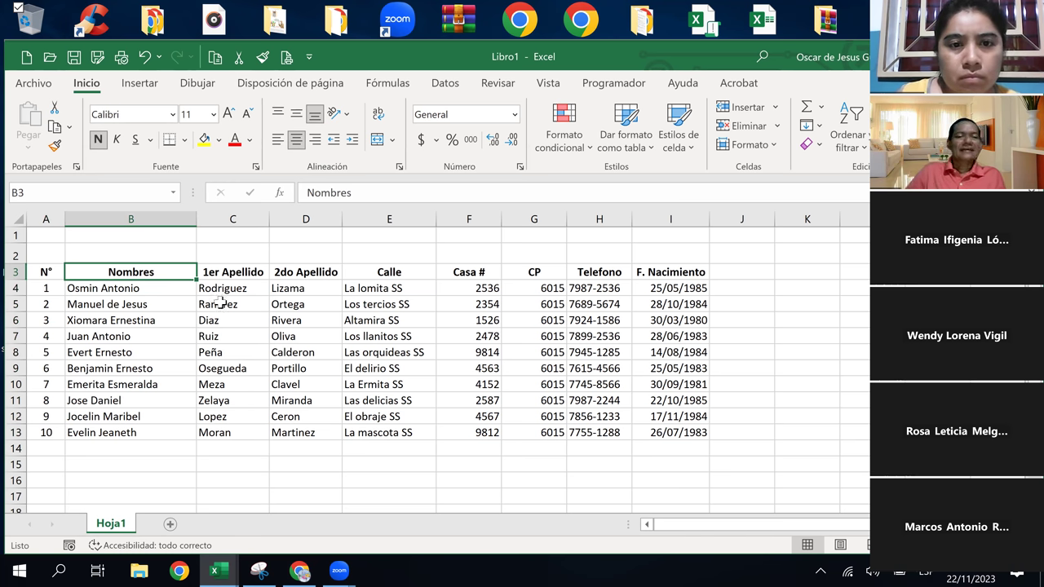
pyautogui.click(336, 305)
pyautogui.click(539, 336)
pyautogui.click(577, 306)
pyautogui.click(560, 280)
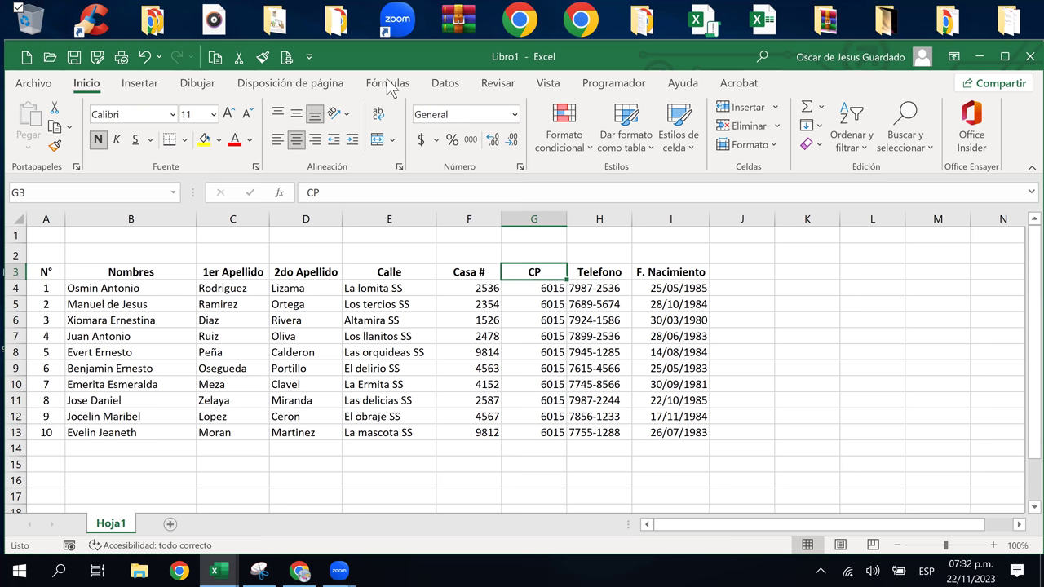
# - Switch the ribbon to the Datos tab, showing the data commands including the data form
pyautogui.click(433, 87)
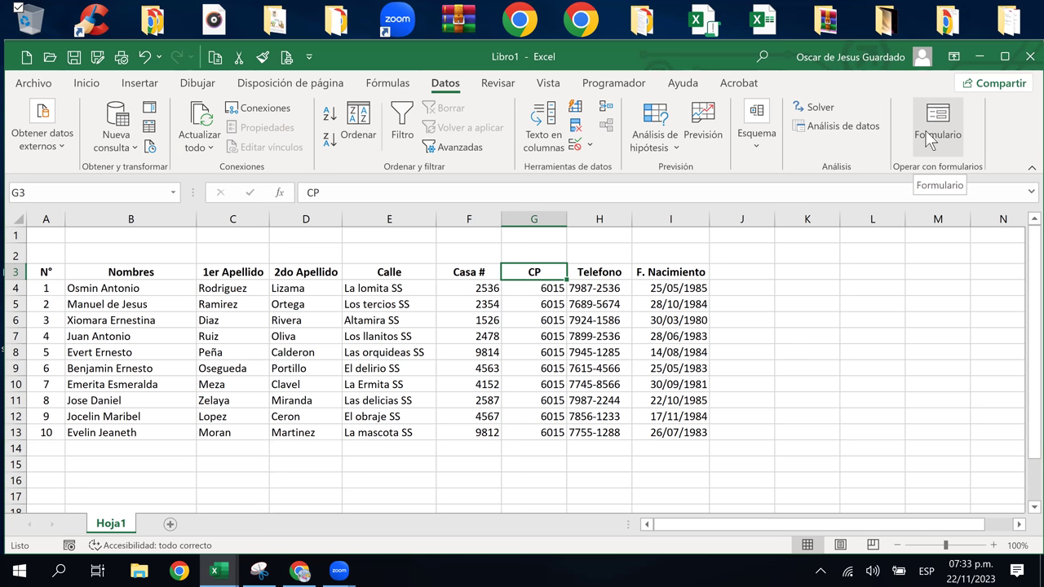
pyautogui.click(929, 140)
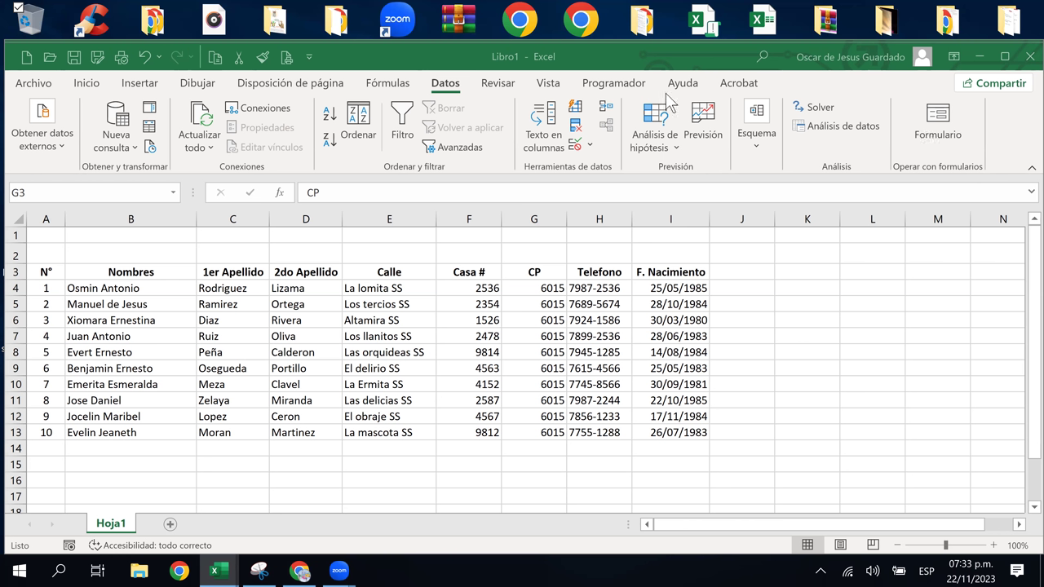
pyautogui.click(447, 88)
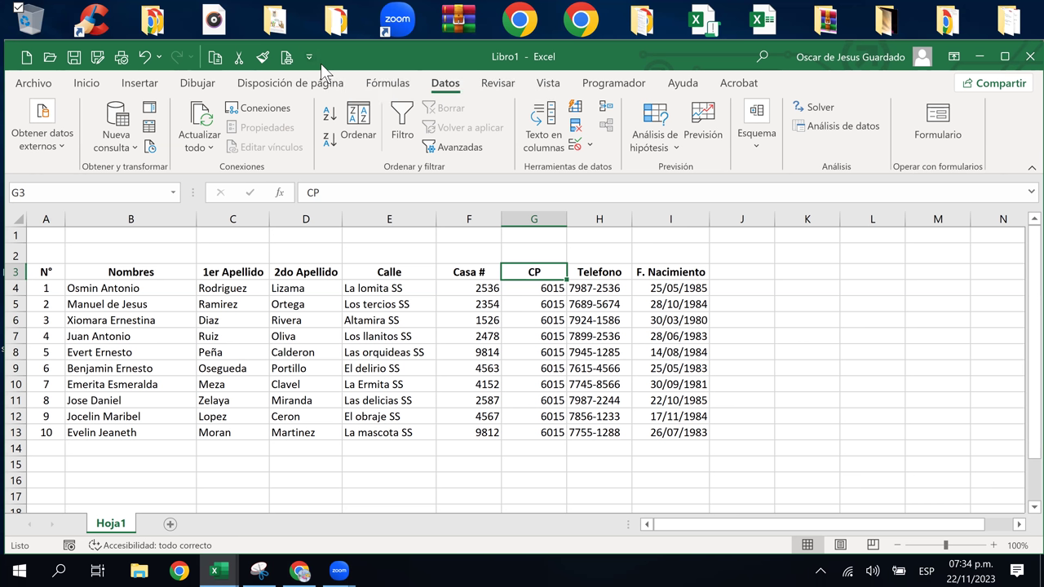
# - Select several postal-code and house-number cells in the employee table
pyautogui.moveTo(534, 288); pyautogui.dragTo(534, 336)
pyautogui.click(545, 283)
pyautogui.click(544, 276)
pyautogui.click(496, 384)
pyautogui.click(545, 368)
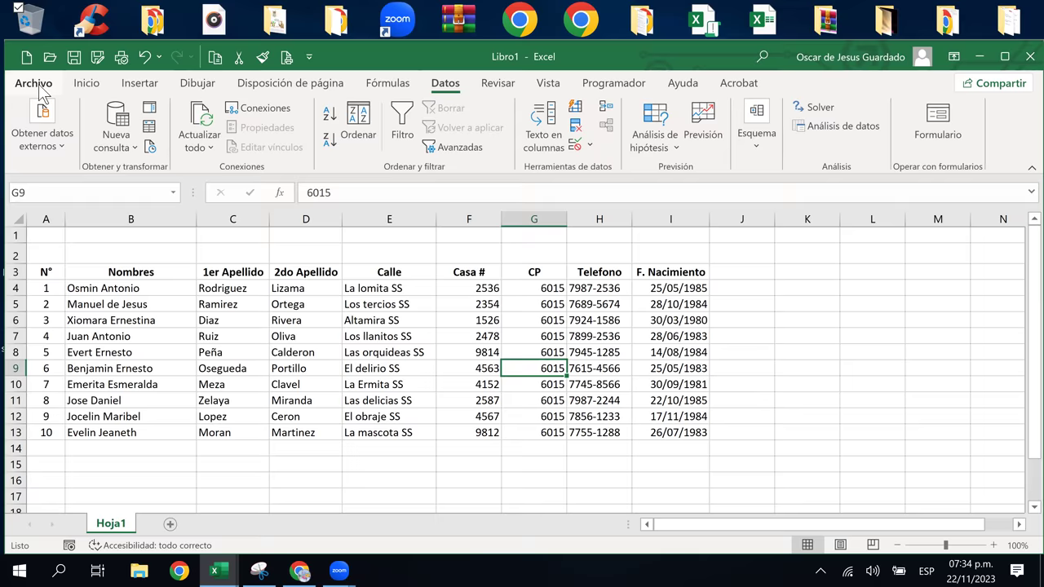
# - Open the Opciones de Excel dialog from Archivo > Más
pyautogui.click(37, 85)
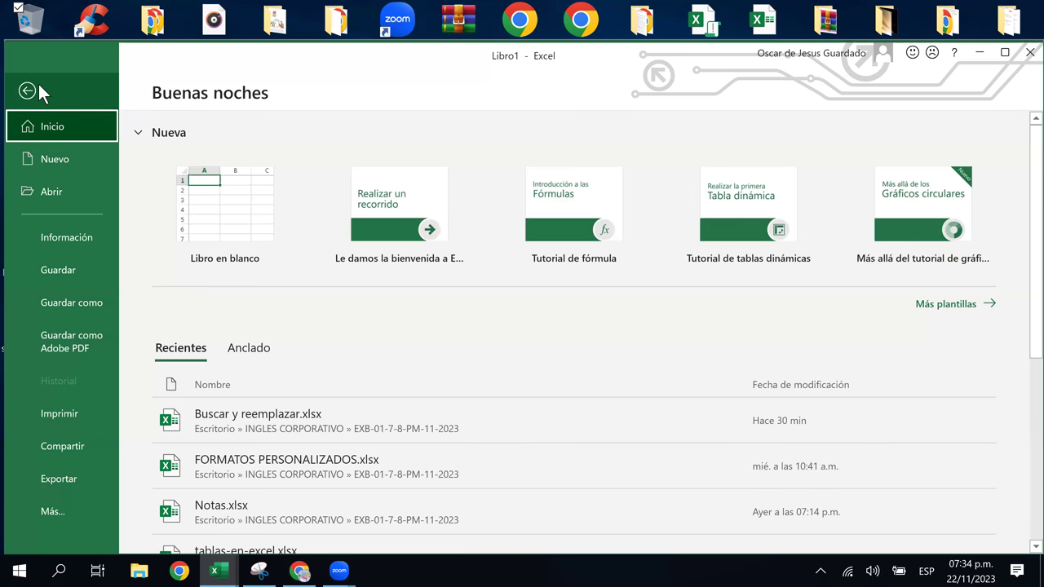
pyautogui.click(58, 518)
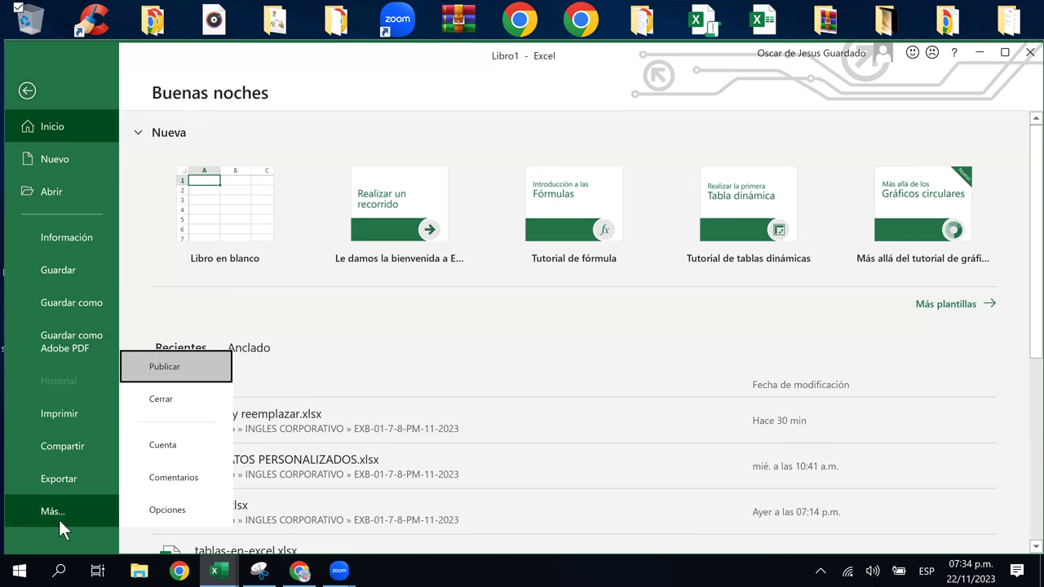
pyautogui.click(173, 512)
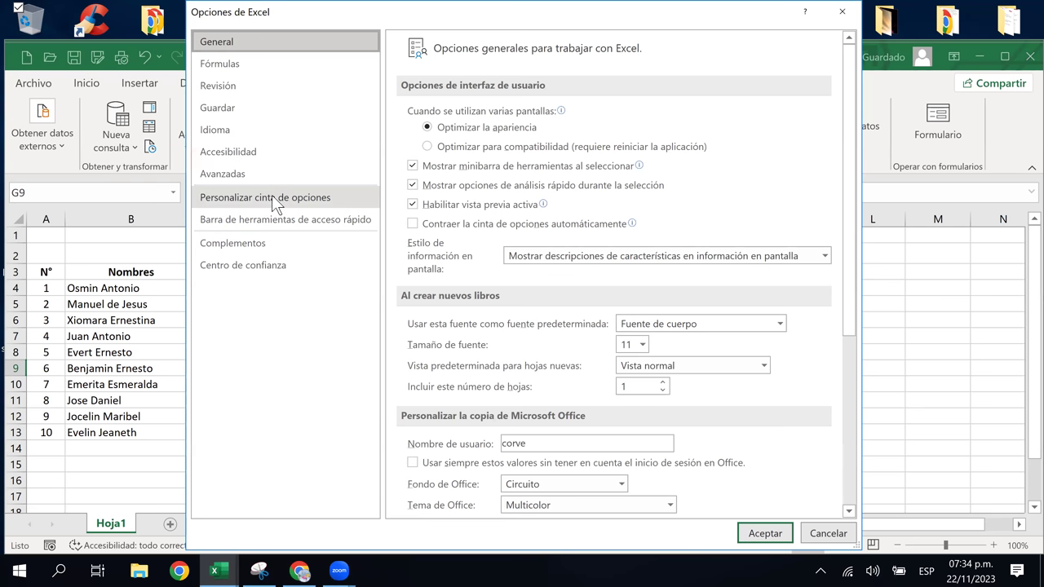
# - Show Personalizar cinta de opciones with Todos los comandos listed
pyautogui.click(273, 198)
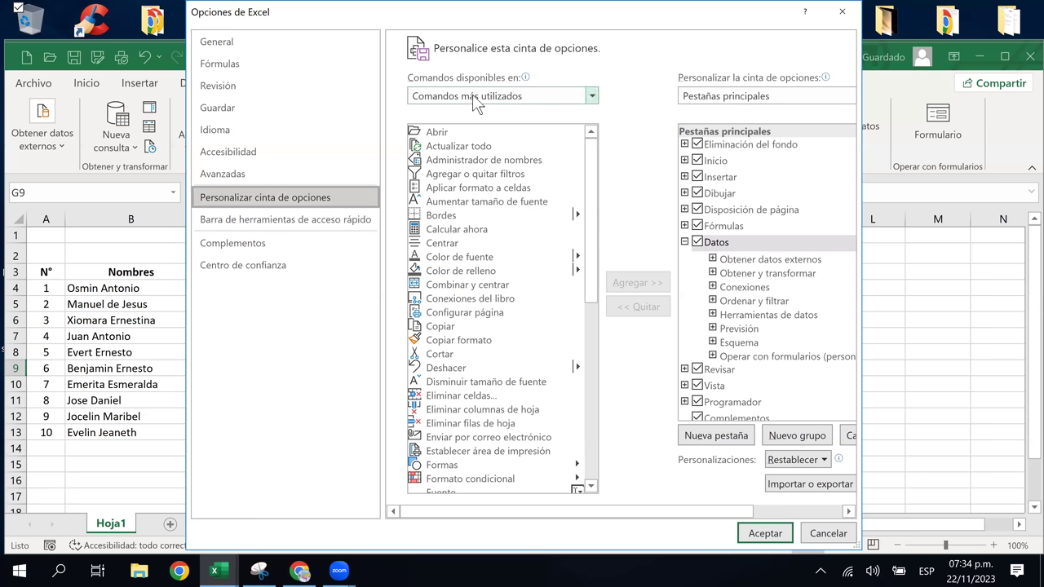
pyautogui.click(590, 97)
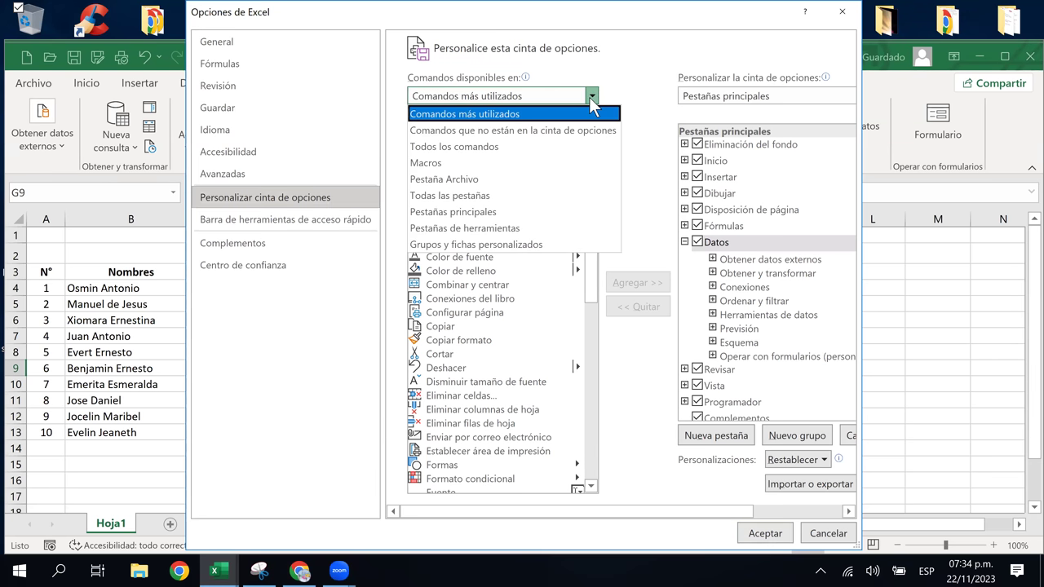
pyautogui.click(455, 149)
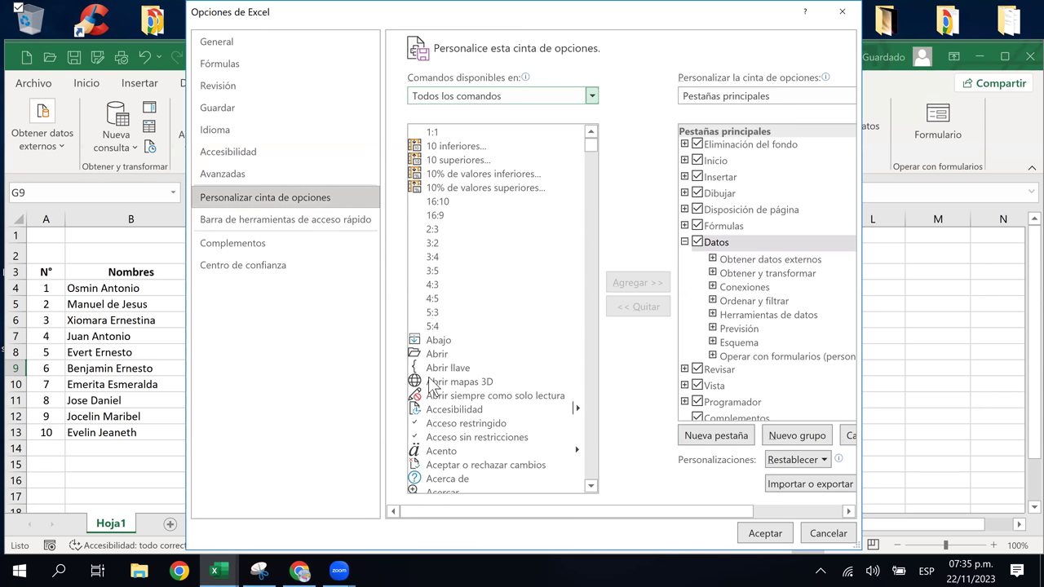
# - Jump to the F entries in the commands list and select Formulario..
pyautogui.click(432, 381)
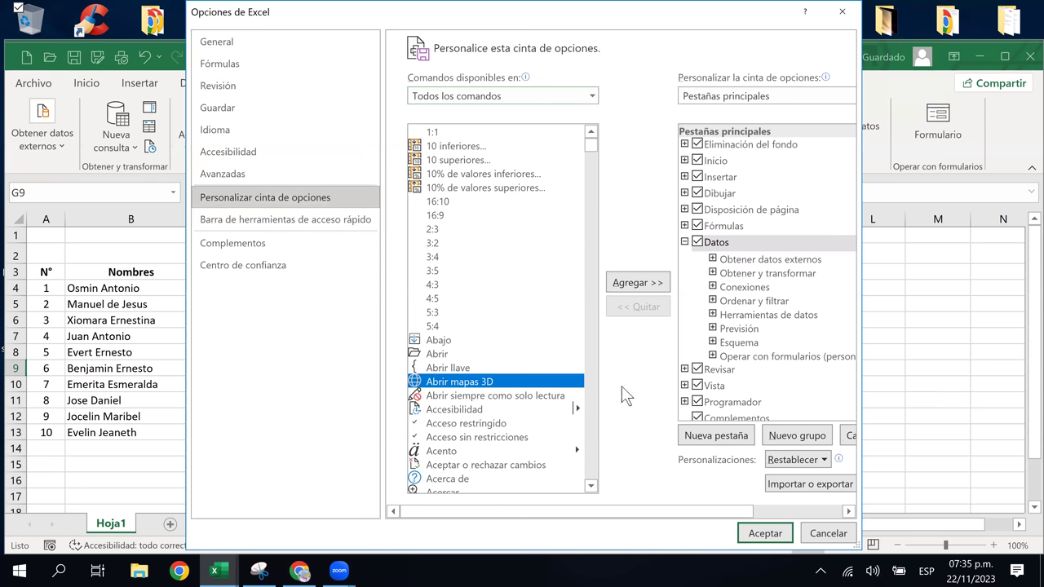
pyautogui.press('f')
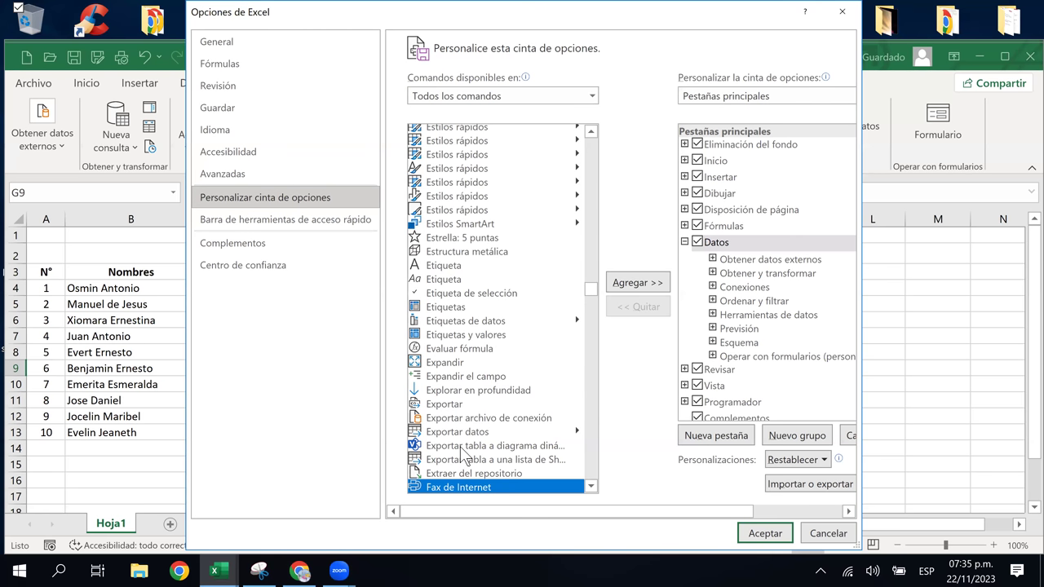
pyautogui.scroll(-3, 462, 453)
pyautogui.scroll(-2, 460, 447)
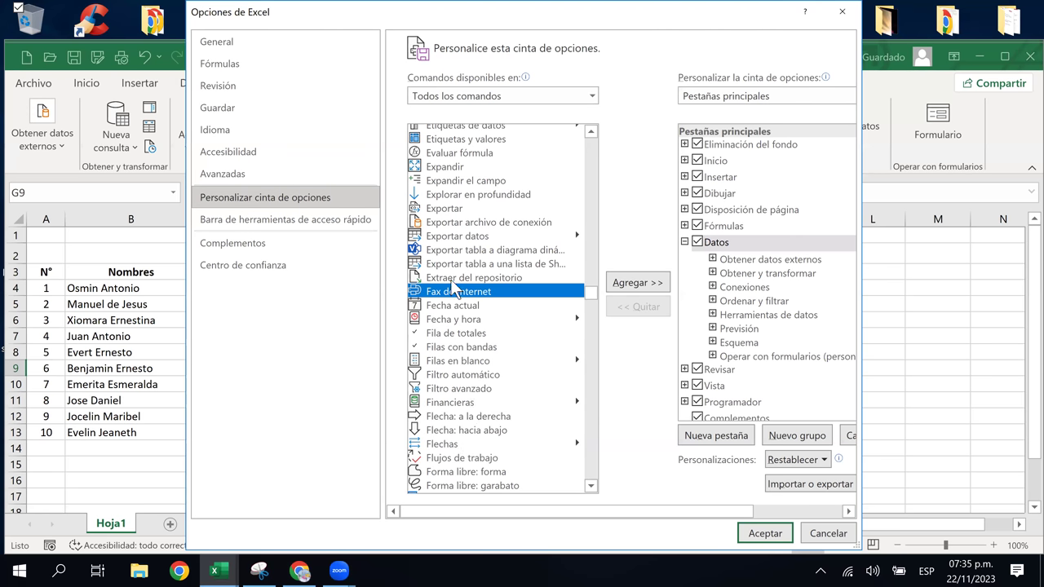
pyautogui.scroll(-2, 449, 460)
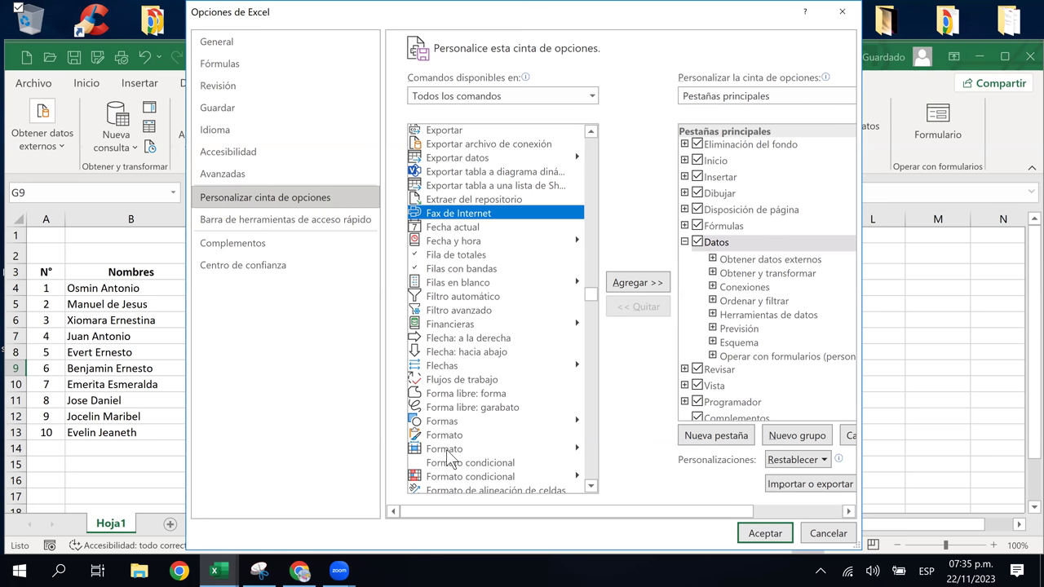
pyautogui.scroll(-1, 447, 416)
pyautogui.scroll(-1, 447, 416)
pyautogui.scroll(-1, 448, 421)
pyautogui.scroll(-2, 451, 421)
pyautogui.scroll(-1, 450, 422)
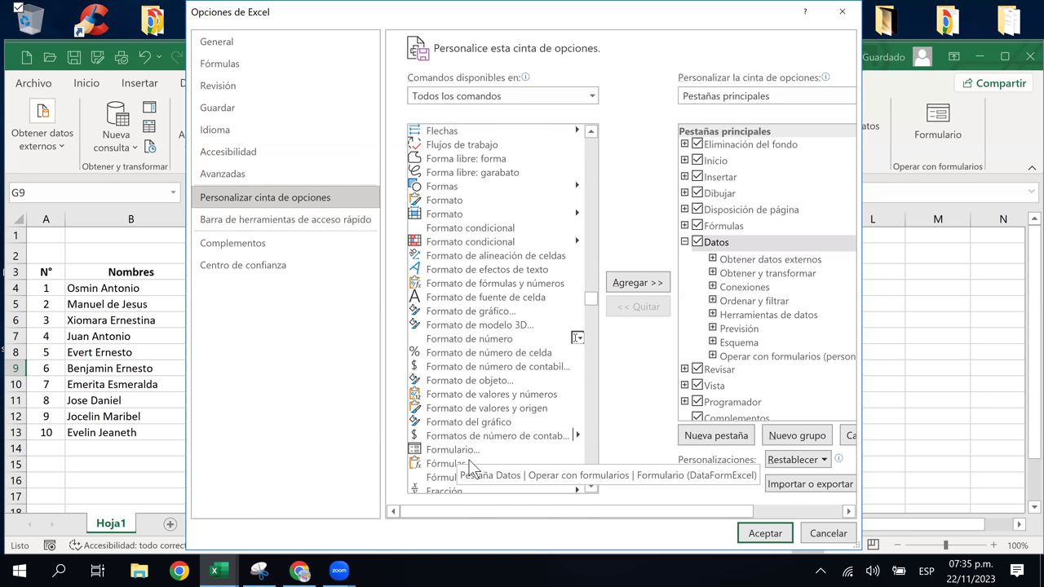
pyautogui.click(461, 450)
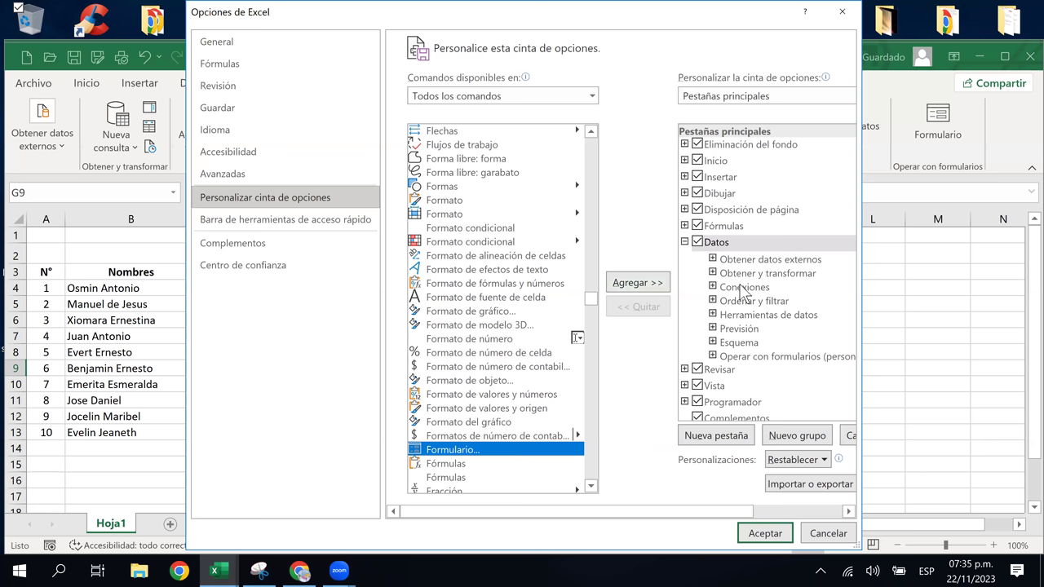
# - Target the Datos tab, reselect Formulario..., then cancel Opciones de Excel without changes
pyautogui.click(749, 242)
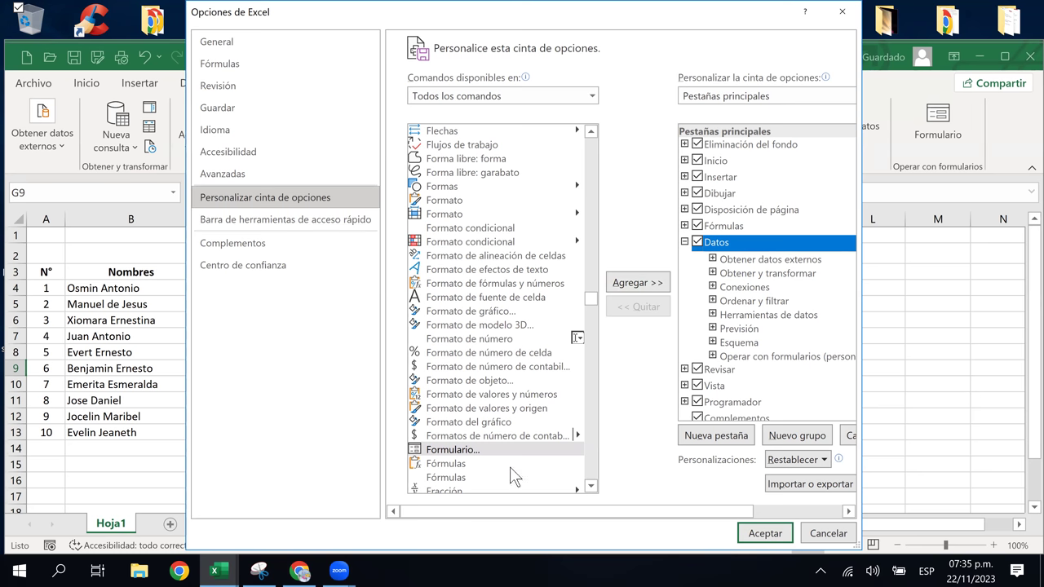
pyautogui.click(591, 484)
pyautogui.click(591, 484)
pyautogui.click(591, 484)
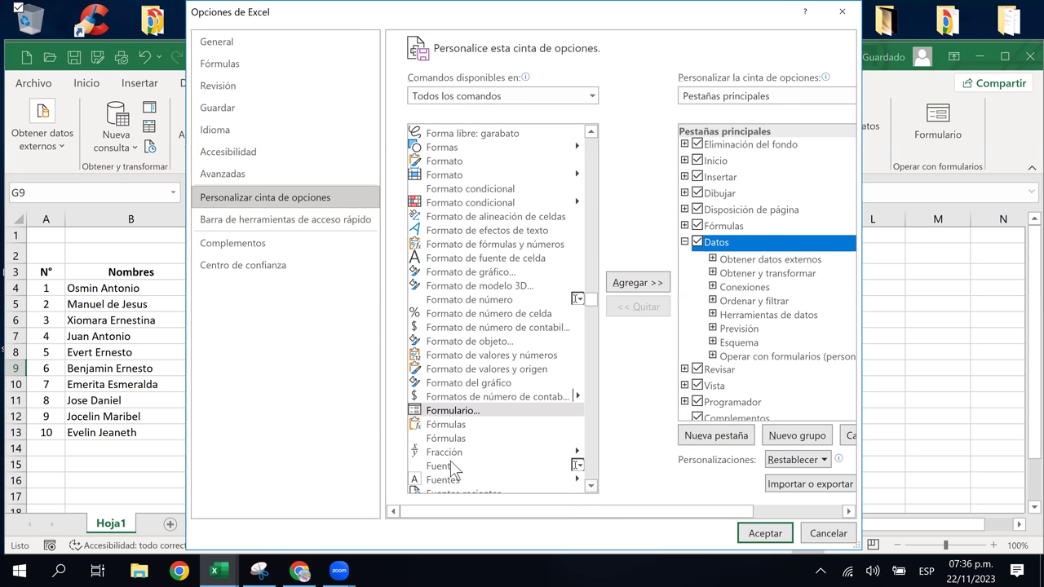
pyautogui.scroll(-1, 452, 469)
pyautogui.scroll(-1, 472, 429)
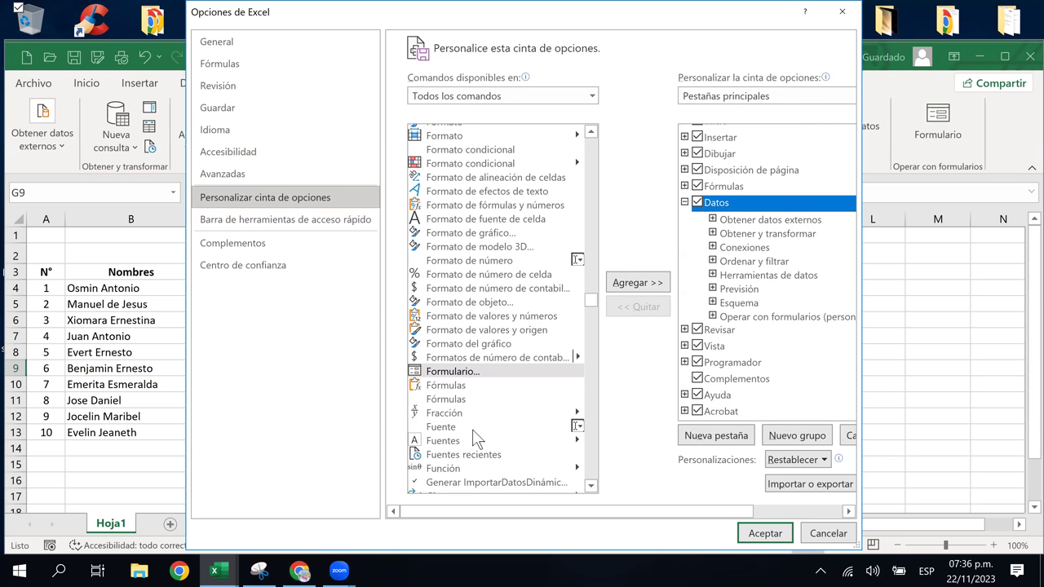
pyautogui.scroll(-1, 472, 429)
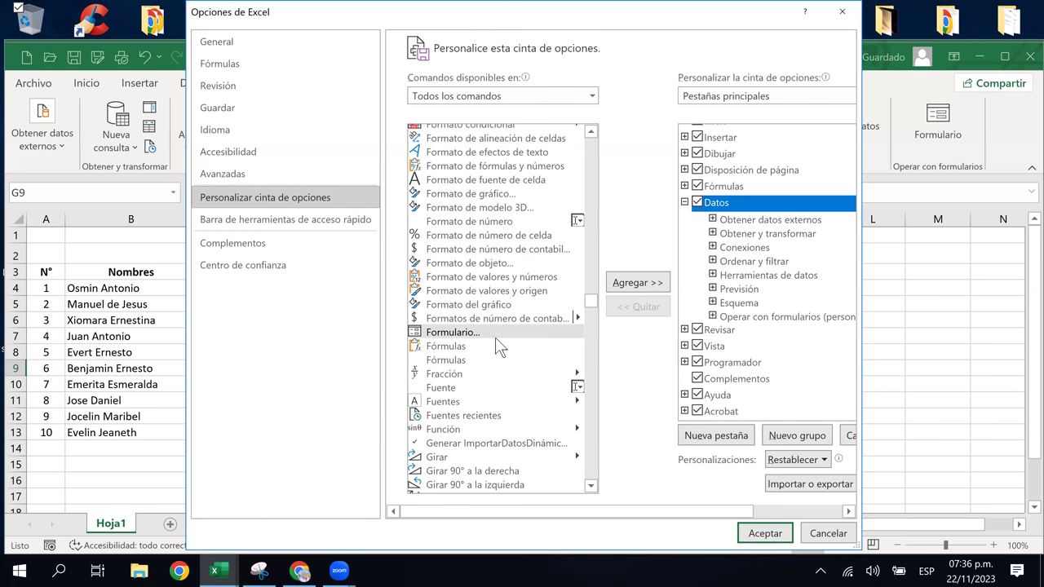
pyautogui.click(537, 332)
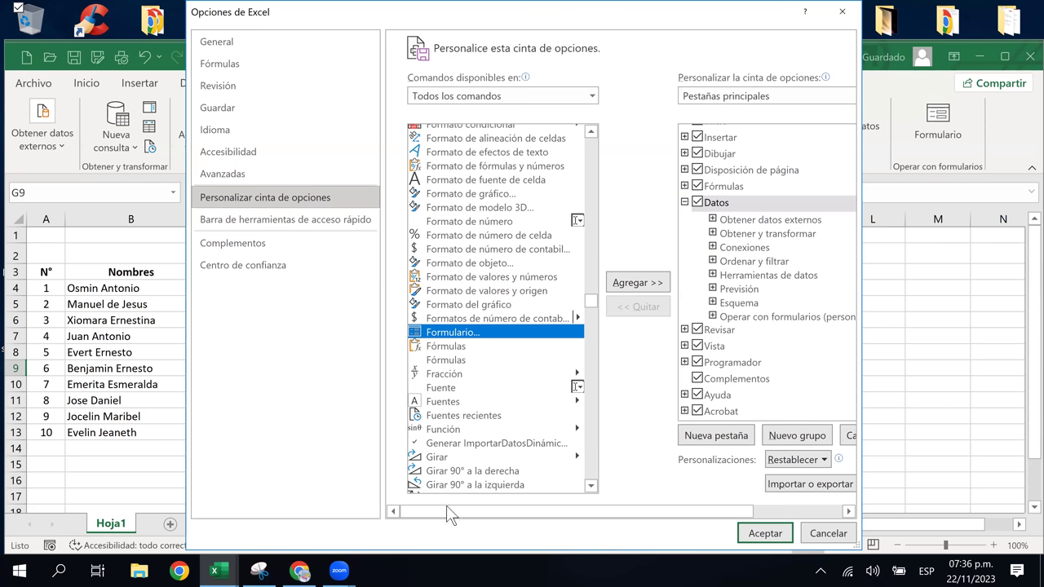
pyautogui.click(829, 532)
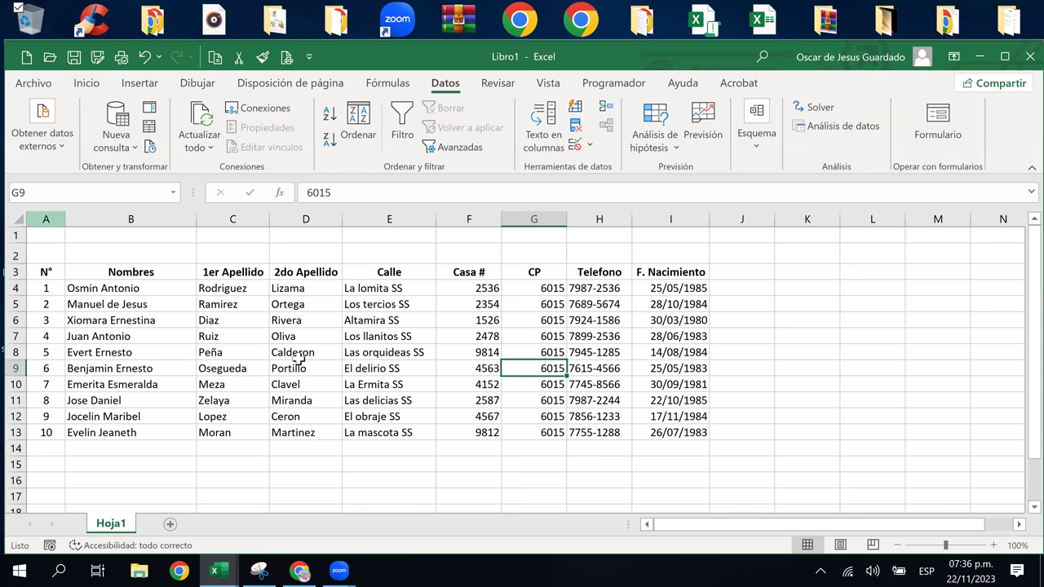
# - Click through surname, house-number and postal-code cells in the Hoja1 employee table
pyautogui.click(329, 339)
pyautogui.click(470, 368)
pyautogui.click(503, 318)
pyautogui.click(478, 320)
pyautogui.click(483, 336)
pyautogui.click(476, 365)
pyautogui.click(477, 340)
pyautogui.click(475, 371)
pyautogui.click(476, 338)
pyautogui.click(476, 400)
pyautogui.click(476, 337)
pyautogui.click(474, 382)
pyautogui.click(477, 349)
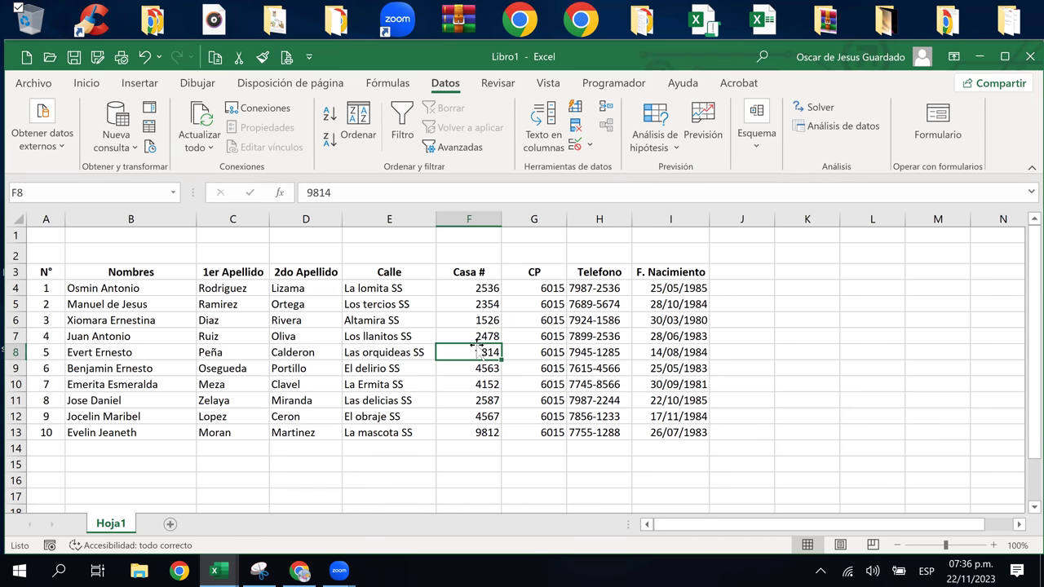
pyautogui.click(453, 319)
pyautogui.click(458, 416)
pyautogui.click(486, 367)
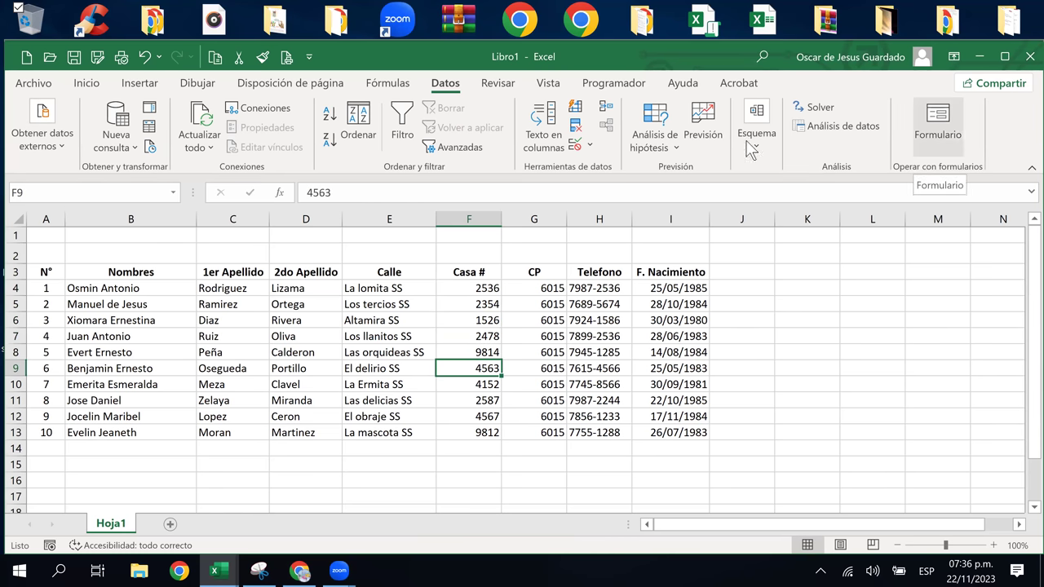
# - Read the course's data form explanation, then return to the Libro1 workbook
pyautogui.click(301, 573)
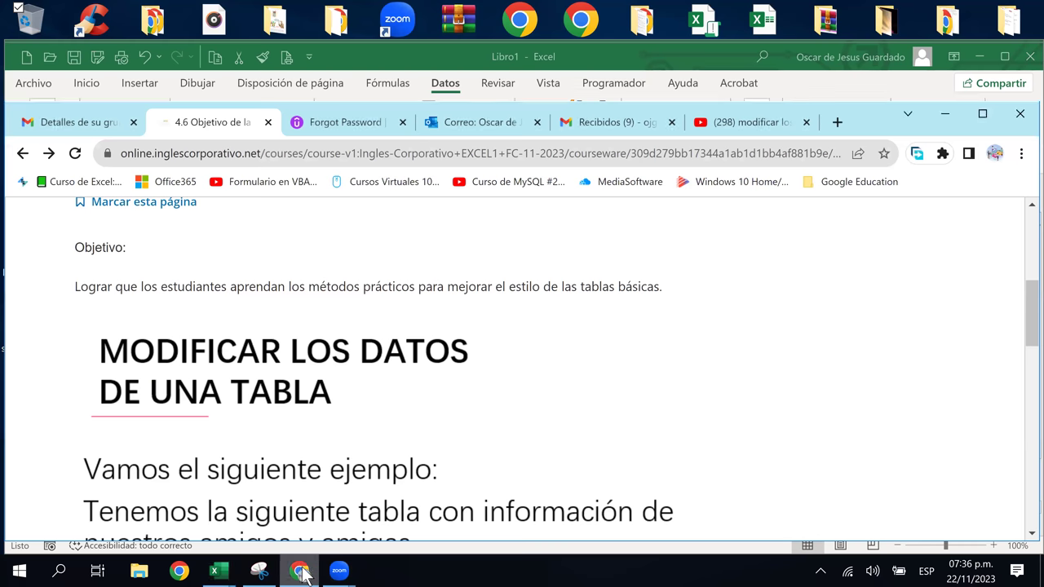
pyautogui.scroll(-3, 253, 479)
pyautogui.scroll(-2, 252, 480)
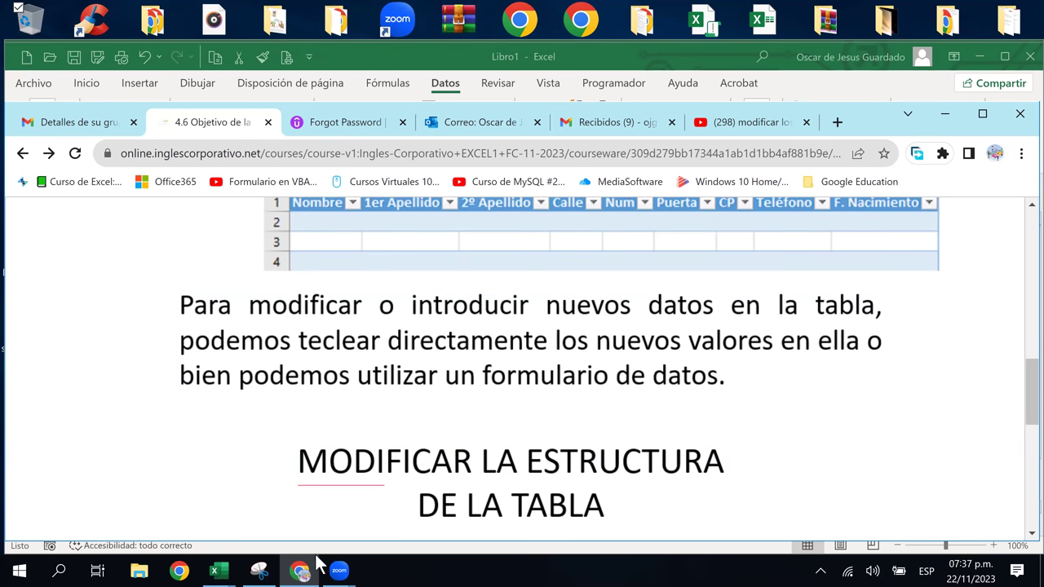
pyautogui.click(220, 571)
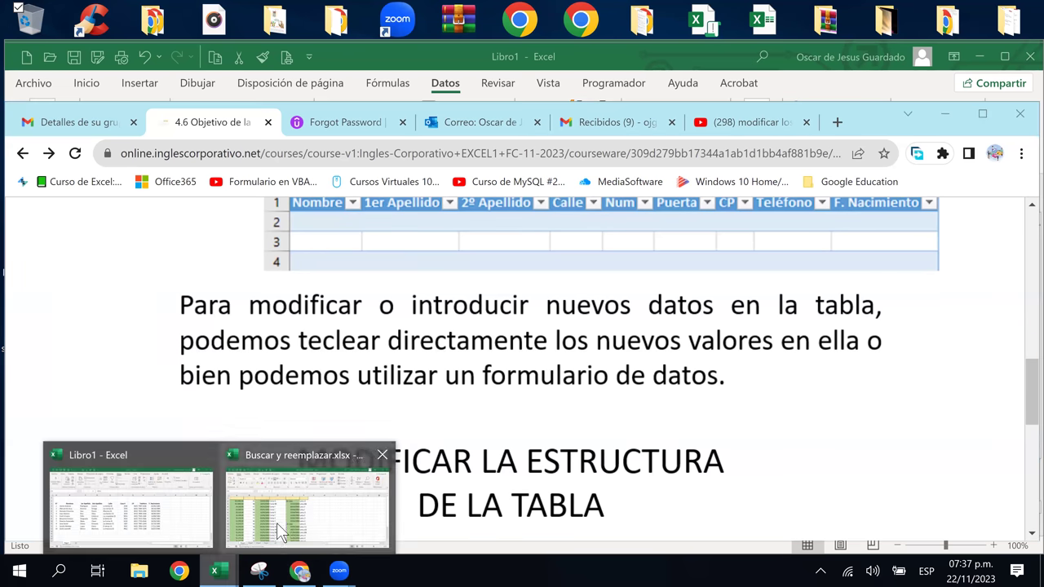
pyautogui.click(123, 502)
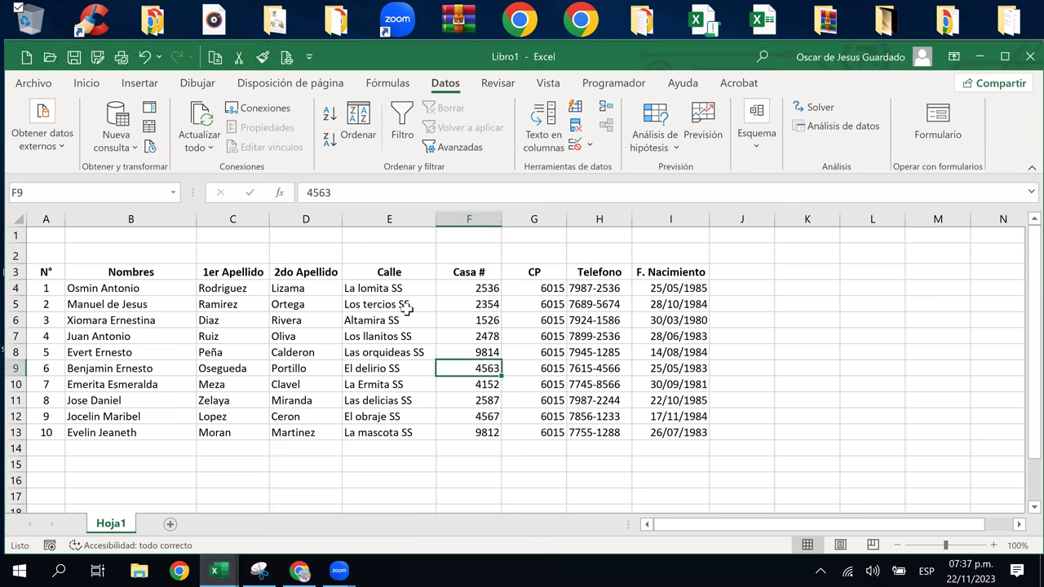
# - Open the table's data form and save a new record 11 with a partial name
pyautogui.click(246, 274)
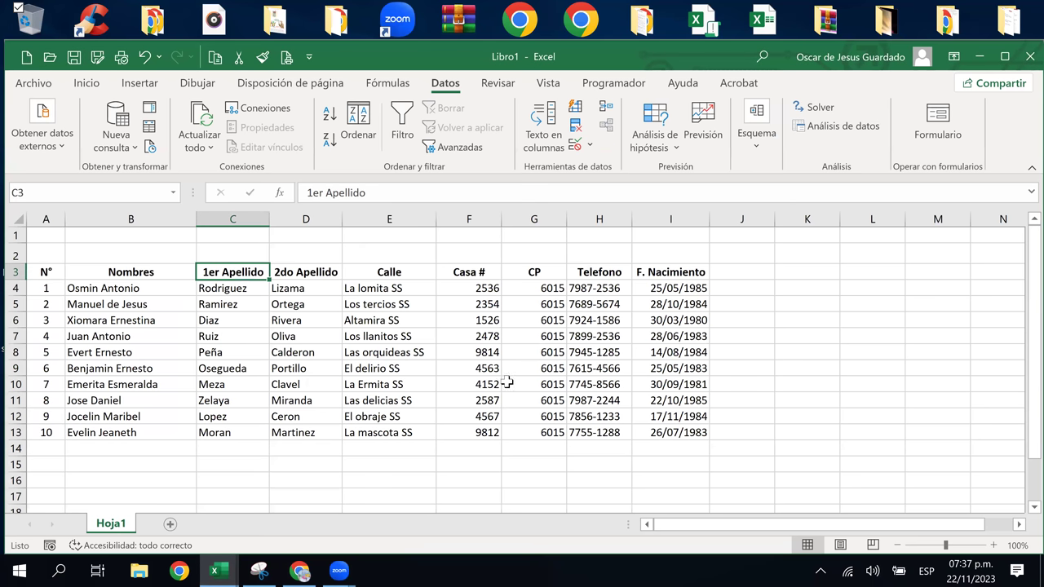
pyautogui.click(942, 122)
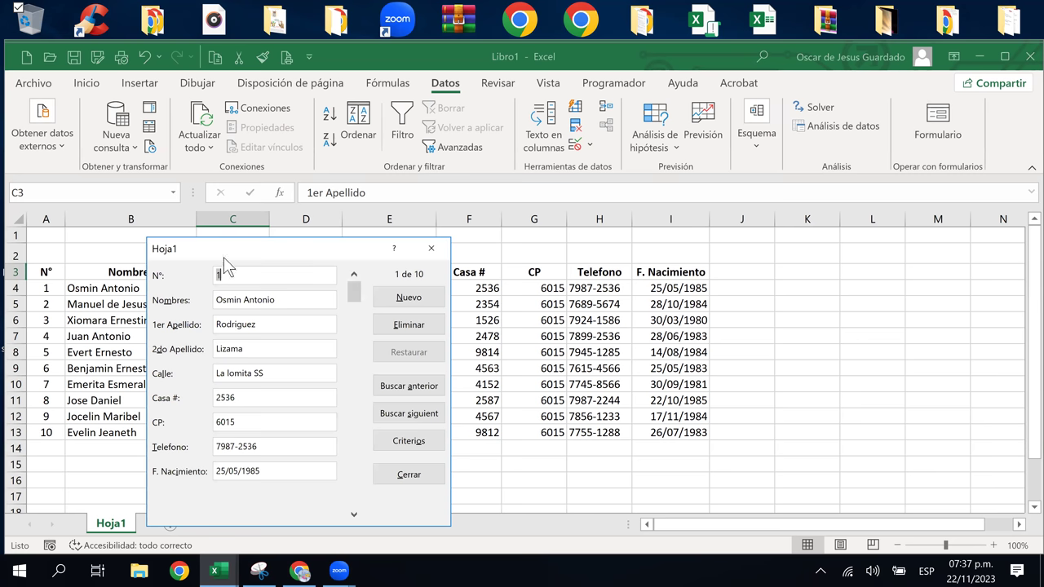
pyautogui.moveTo(230, 250); pyautogui.dragTo(462, 154)
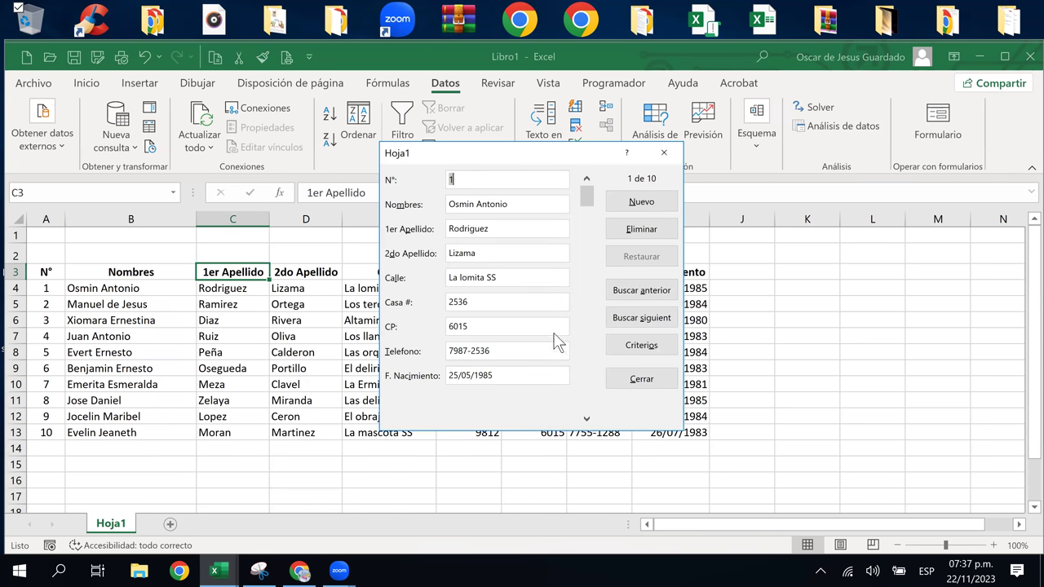
pyautogui.moveTo(587, 195); pyautogui.dragTo(598, 445)
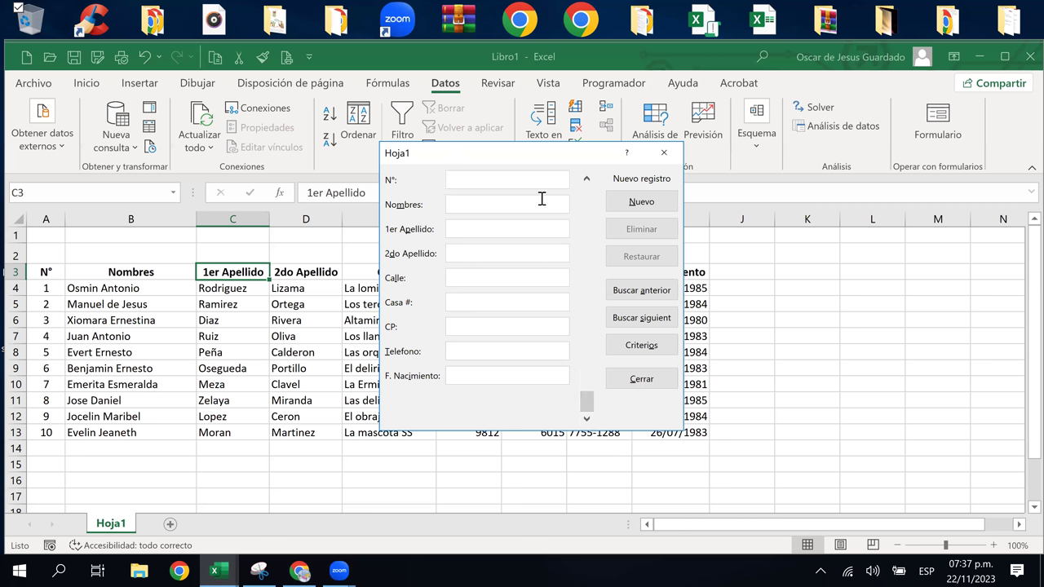
pyautogui.write('11')
pyautogui.click(527, 203)
pyautogui.write('maRl')
pyautogui.press('Up')
# - Close and reopen the data form, moving to a blank new record
pyautogui.press('pageup')
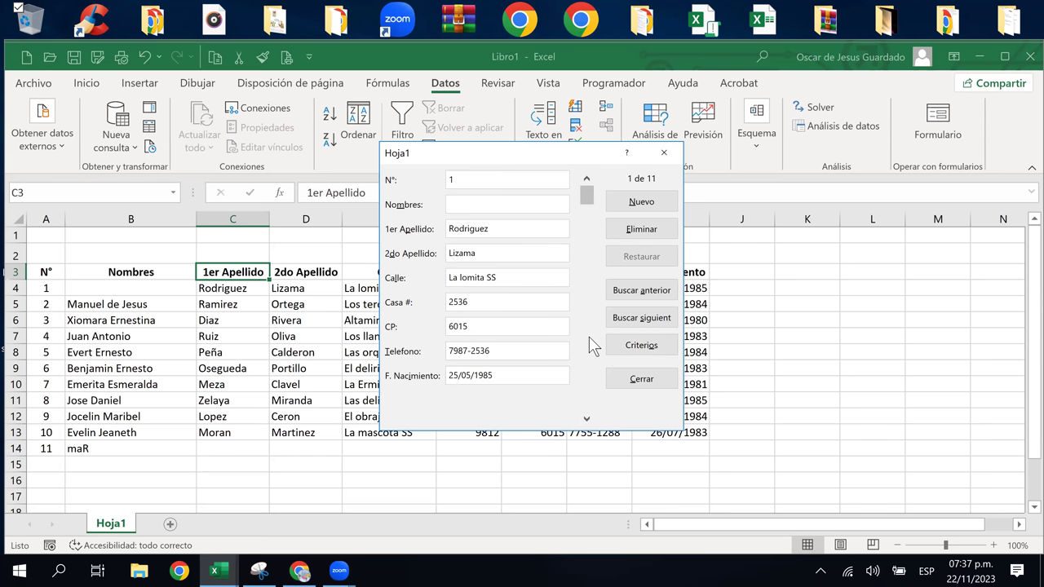
pyautogui.press('Escape')
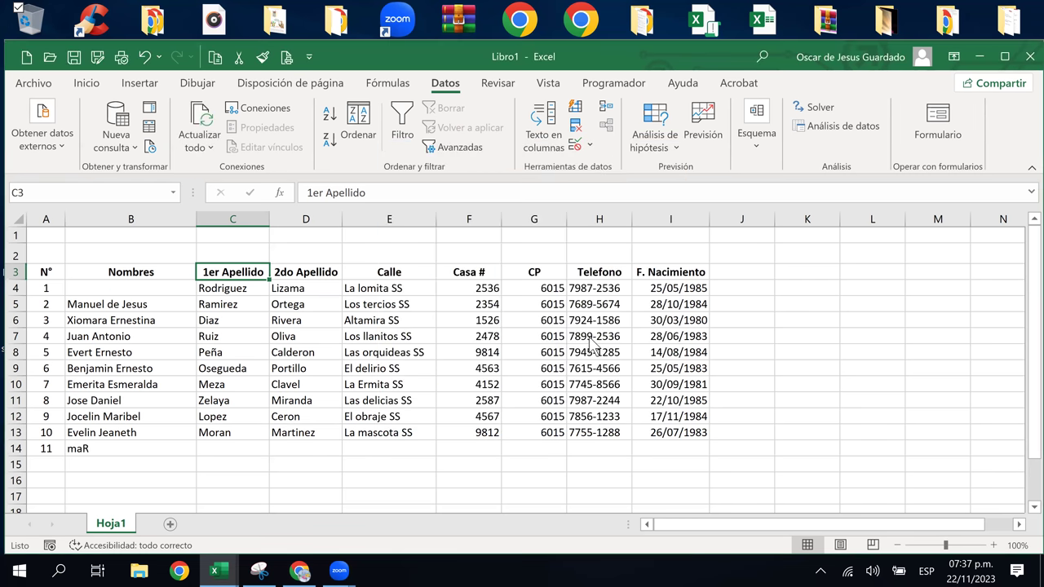
pyautogui.click(938, 129)
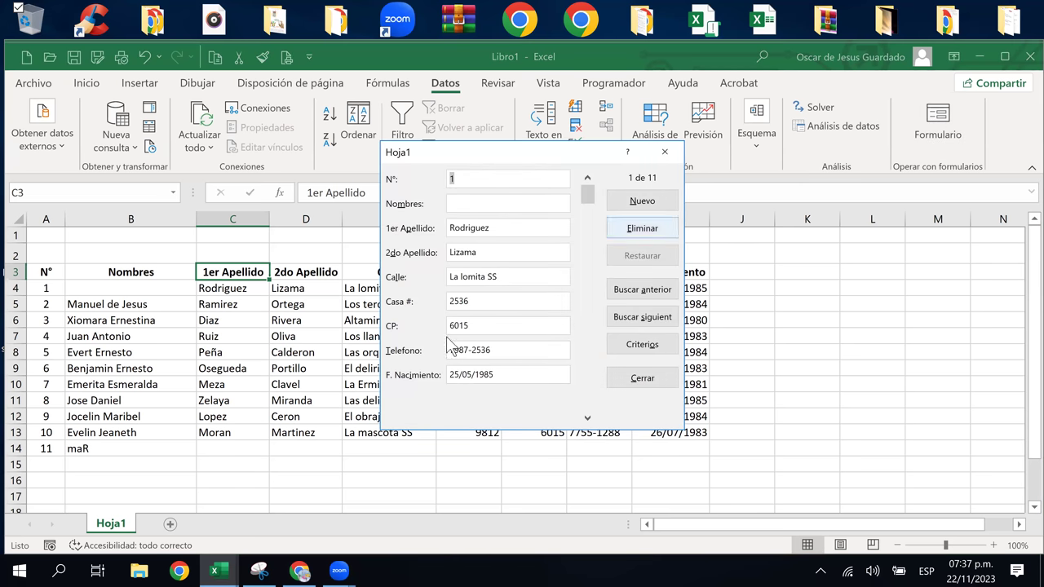
pyautogui.moveTo(587, 204); pyautogui.dragTo(586, 403)
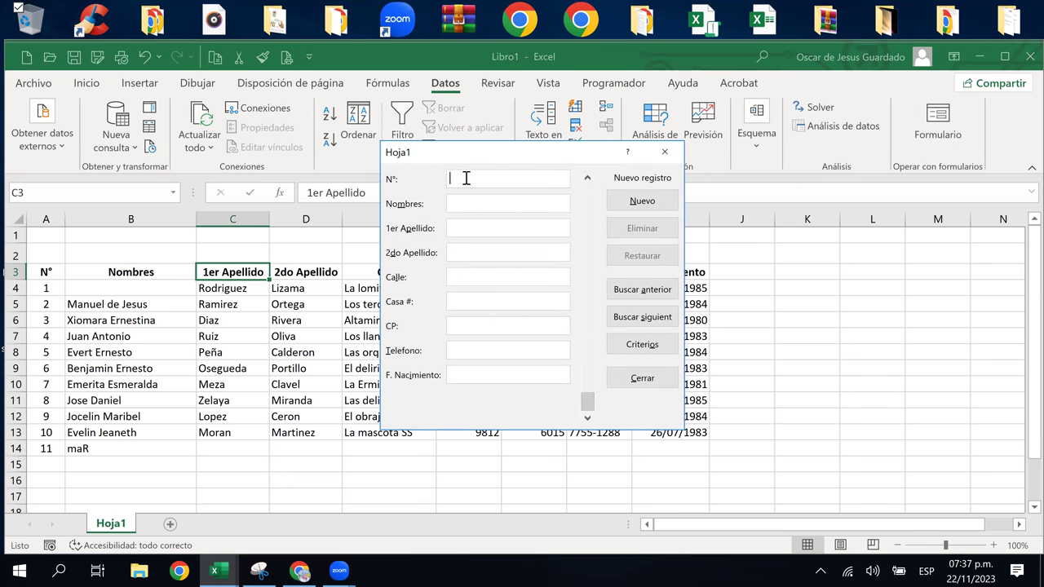
# - Enter record number 11 and the employee's first names in the data form
pyautogui.write('11')
pyautogui.click(484, 201)
pyautogui.write('mA')
pyautogui.press('BackSpace')
pyautogui.press('BackSpace')
# - Fill in both surnames, the street and the house number for record 11
pyautogui.click(480, 231)
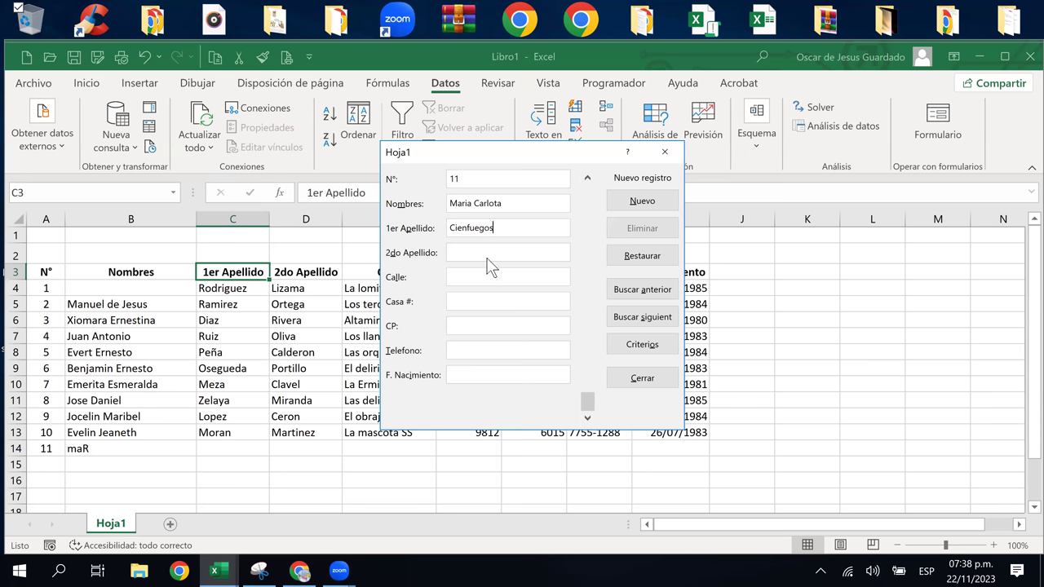
pyautogui.click(493, 253)
pyautogui.click(479, 279)
pyautogui.write('Los Si')
pyautogui.write('s')
pyautogui.press('BackSpace')
pyautogui.press('BackSpace')
pyautogui.press('BackSpace')
pyautogui.write('sisimiles')
pyautogui.click(478, 303)
pyautogui.write('1254')
pyautogui.click(475, 326)
pyautogui.moveTo(473, 152); pyautogui.dragTo(609, 232)
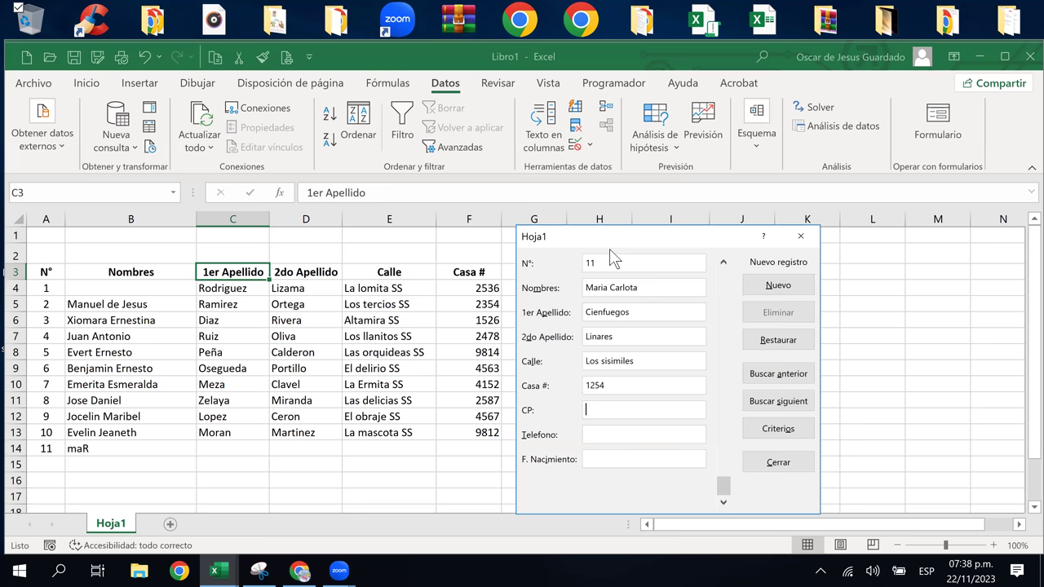
pyautogui.moveTo(609, 249); pyautogui.dragTo(331, 230)
pyautogui.write('6015')
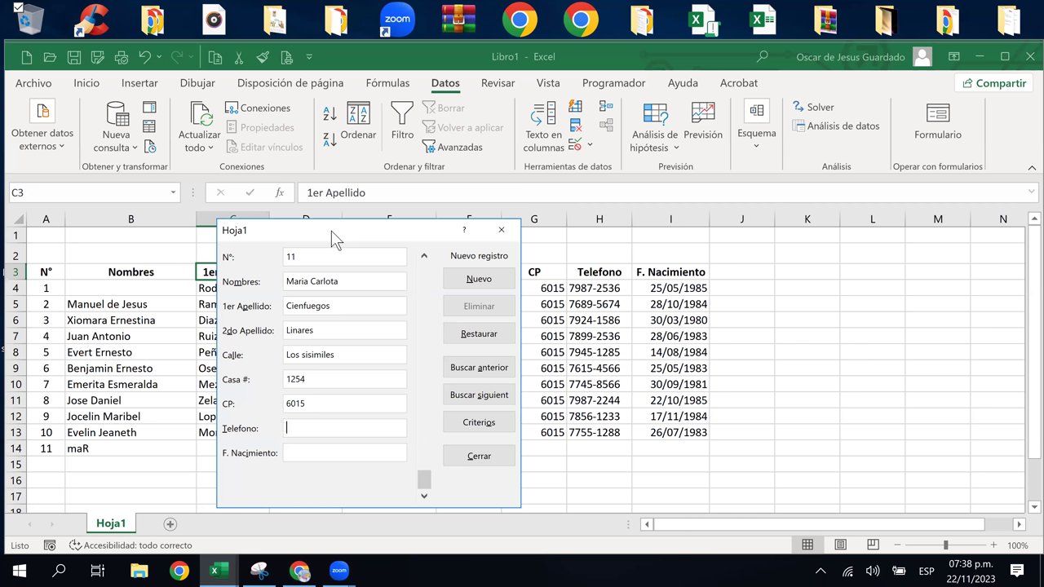
pyautogui.write('7422-')
pyautogui.write('1123')
pyautogui.press('Tab')
pyautogui.write('15')
pyautogui.write('/02/')
pyautogui.write('1980')
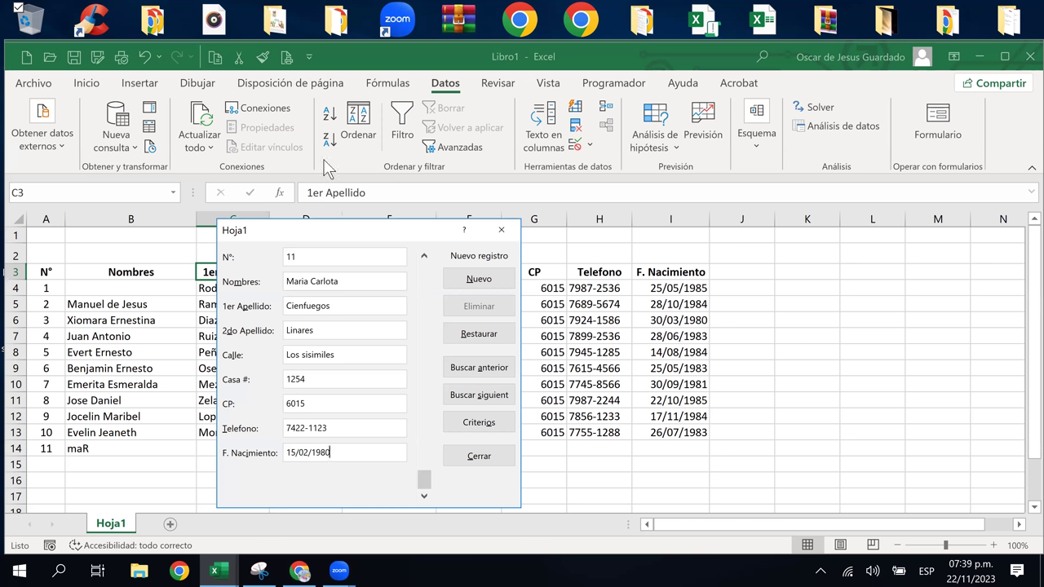
pyautogui.click(469, 280)
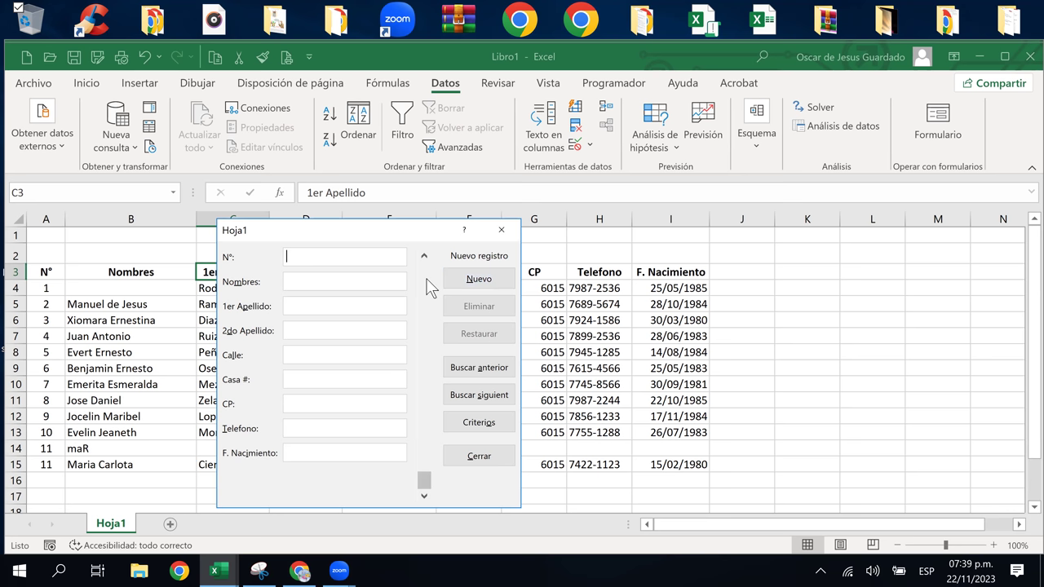
# - Enter record number 12 with the employee's first names and both surnames
pyautogui.write('12')
pyautogui.click(373, 284)
pyautogui.write('JAcint')
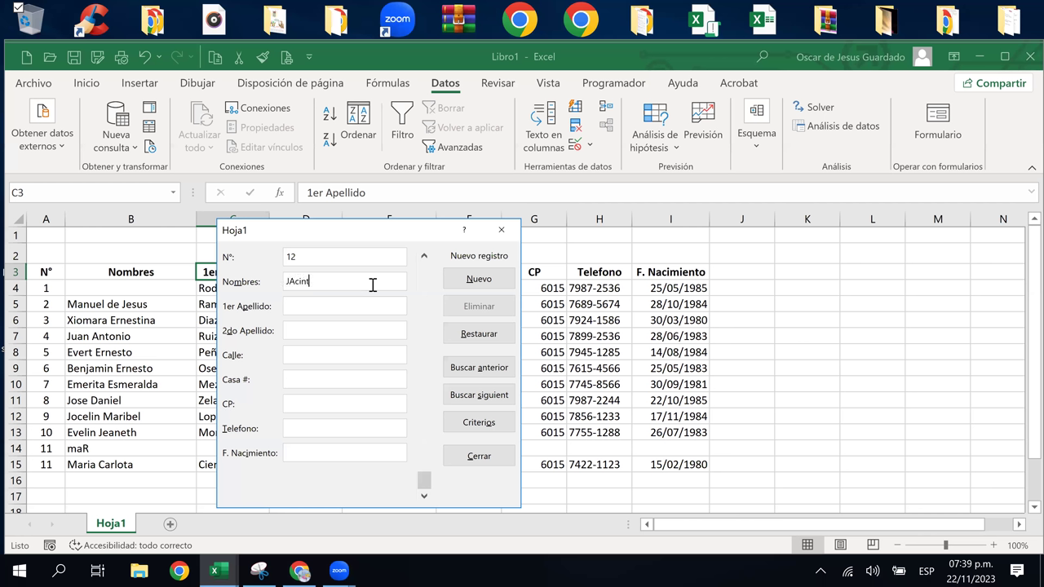
pyautogui.press('BackSpace')
pyautogui.press('BackSpace')
pyautogui.press('BackSpace')
pyautogui.press('BackSpace')
pyautogui.press('BackSpace')
pyautogui.click(296, 305)
pyautogui.press('Tab')
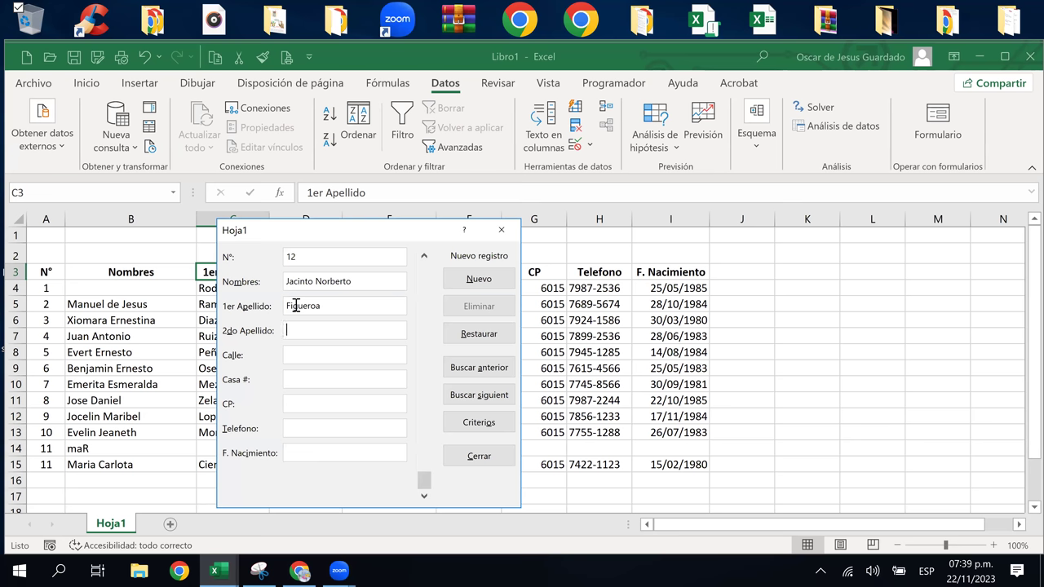
pyautogui.write('MArv')
pyautogui.press('BackSpace')
pyautogui.press('BackSpace')
pyautogui.press('BackSpace')
pyautogui.click(297, 355)
pyautogui.moveTo(269, 231); pyautogui.dragTo(205, 223)
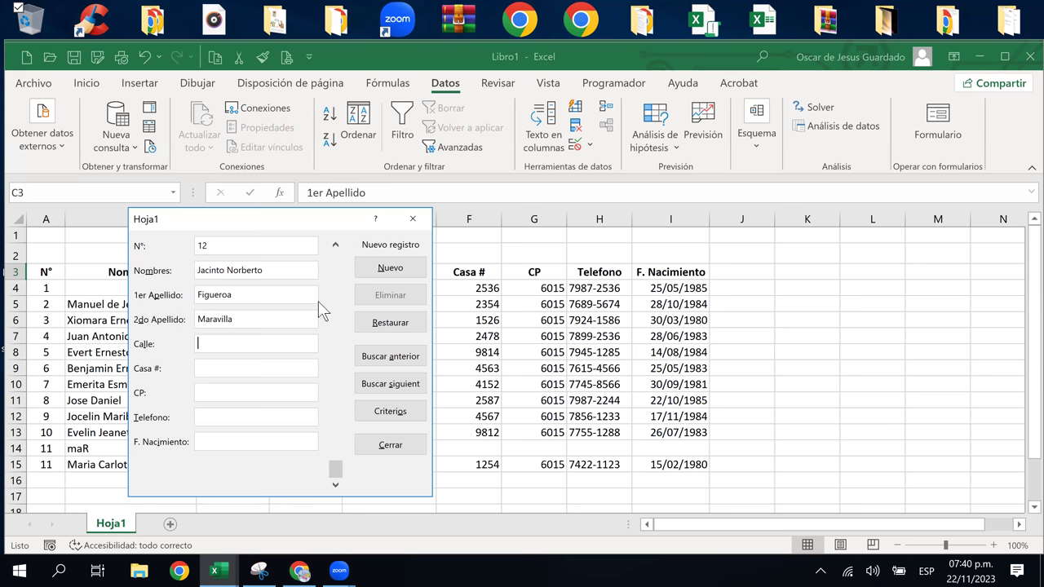
pyautogui.write('Los ')
pyautogui.write('H')
pyautogui.press('BackSpace')
pyautogui.write('heroes')
pyautogui.click(200, 367)
pyautogui.write('1455')
pyautogui.write('6015')
pyautogui.write('78')
pyautogui.write('33-')
pyautogui.write('2255')
pyautogui.click(233, 447)
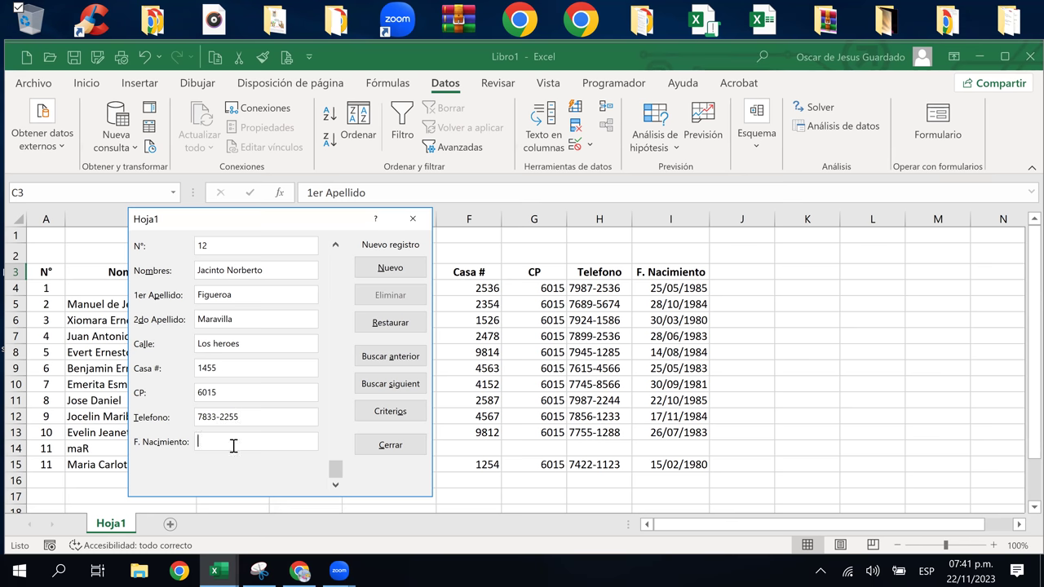
pyautogui.write('10/01')
pyautogui.write('/1984')
pyautogui.press('BackSpace')
pyautogui.press('BackSpace')
pyautogui.write('85')
pyautogui.click(369, 267)
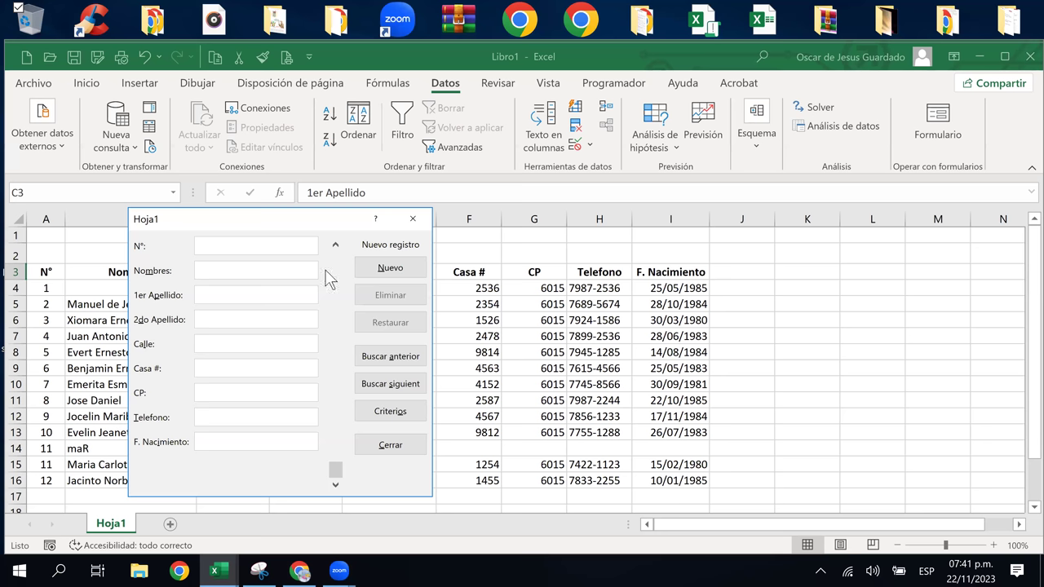
# - Step back to the incomplete record 11 and delete it, confirming with Aceptar
pyautogui.click(336, 245)
pyautogui.click(336, 245)
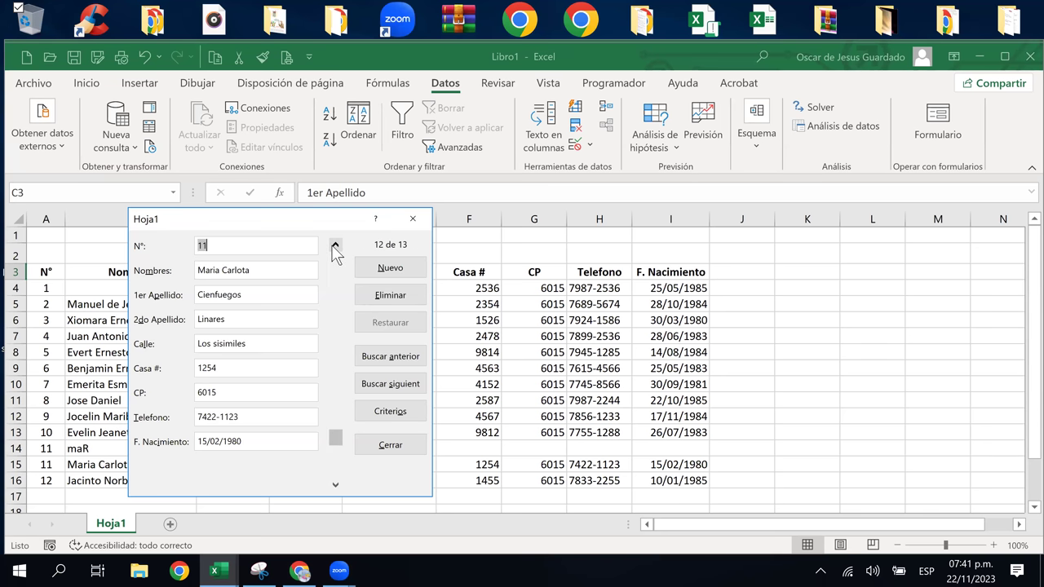
pyautogui.click(334, 244)
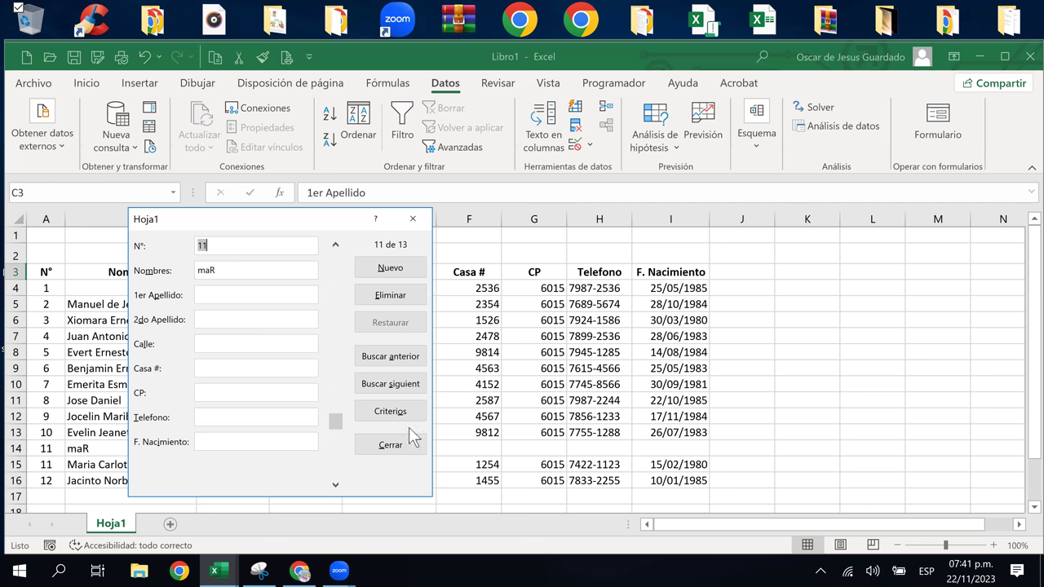
pyautogui.click(400, 302)
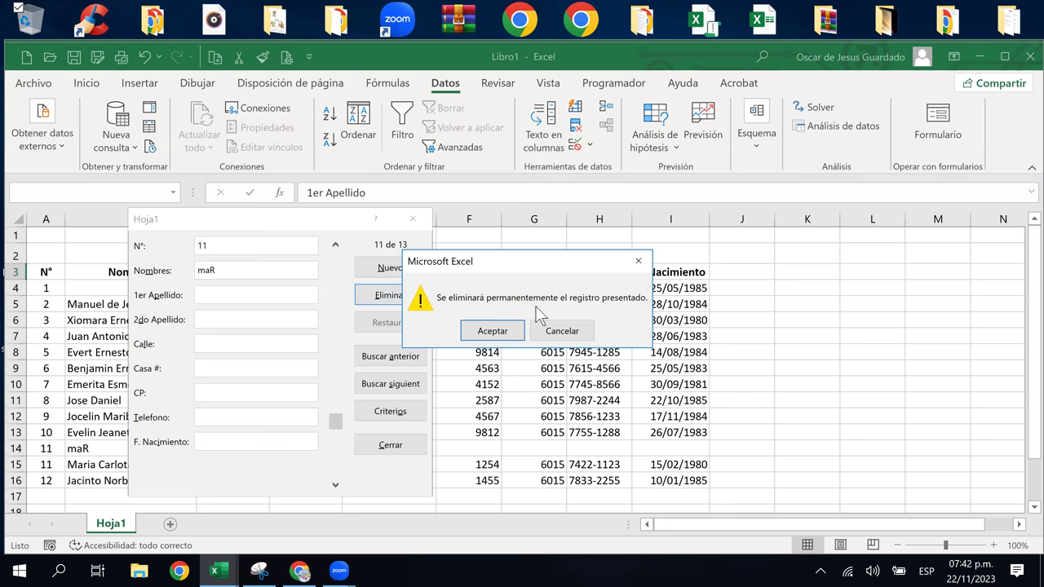
pyautogui.click(494, 332)
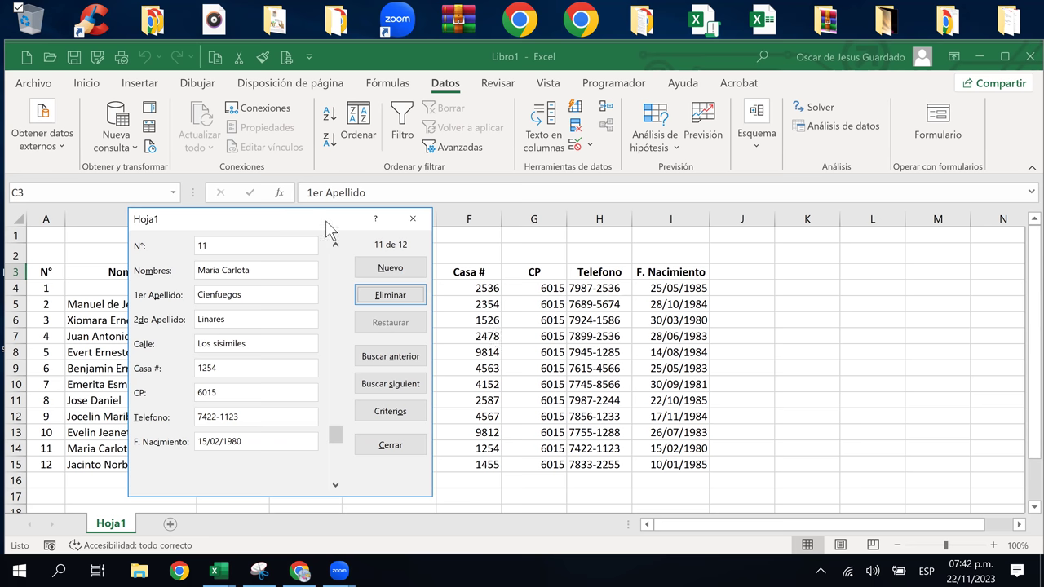
pyautogui.moveTo(326, 221); pyautogui.dragTo(579, 125)
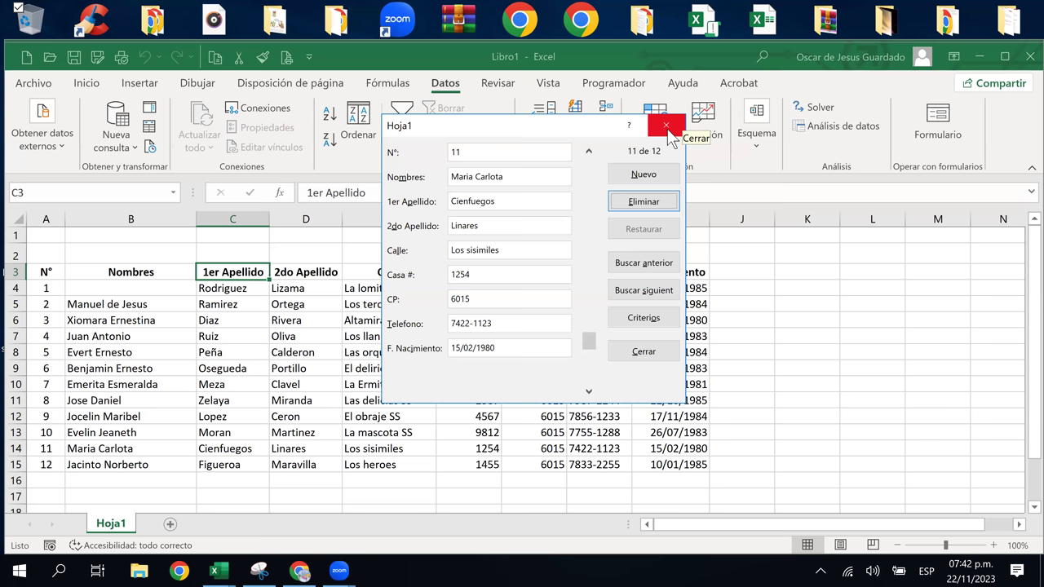
# - Close the data form and enter record 1's missing first name in cell B4
pyautogui.click(648, 353)
pyautogui.click(352, 337)
pyautogui.click(212, 308)
pyautogui.click(147, 292)
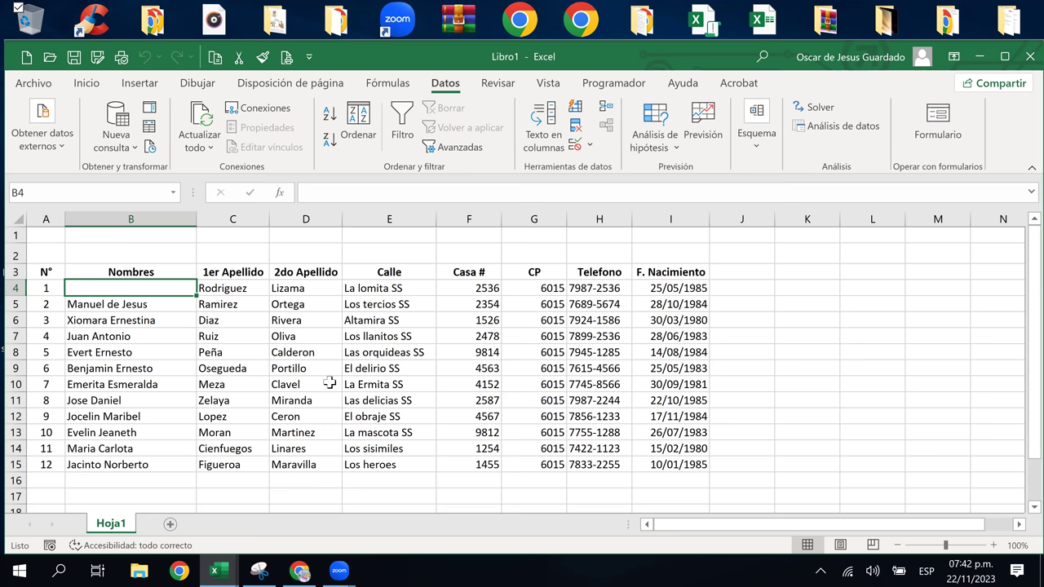
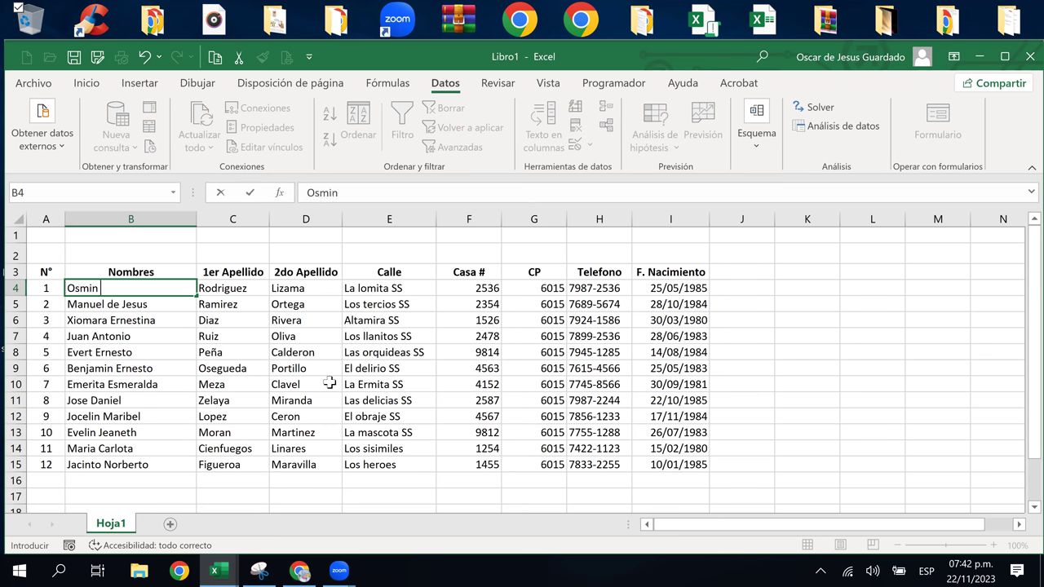
pyautogui.press('Tab')
# - Check the entered values in cells across columns C to G
pyautogui.press('Down')
pyautogui.press('Down')
pyautogui.press('Down')
pyautogui.press('Down')
pyautogui.press('Down')
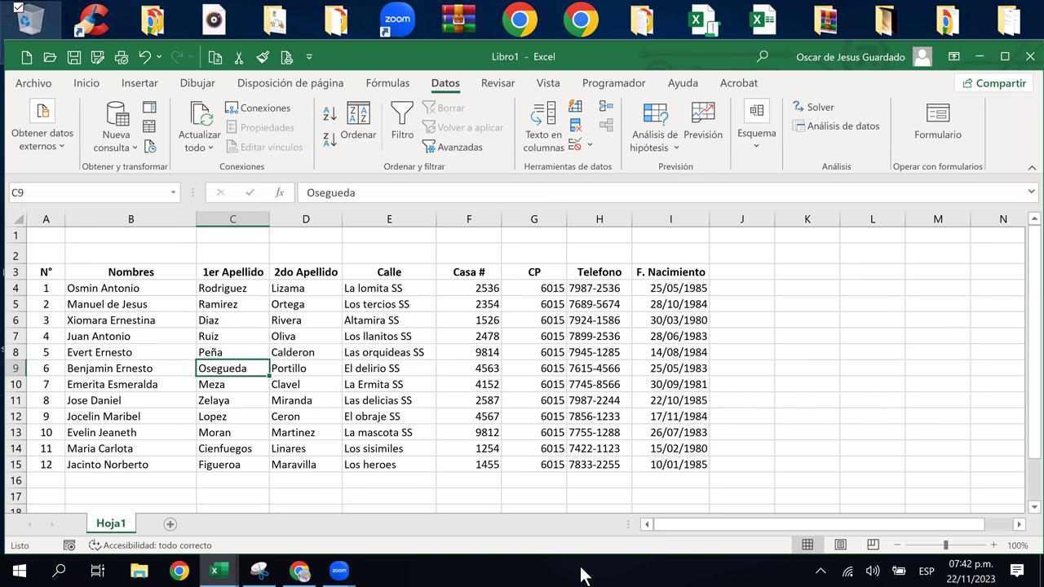
pyautogui.click(517, 314)
pyautogui.click(487, 291)
pyautogui.click(515, 339)
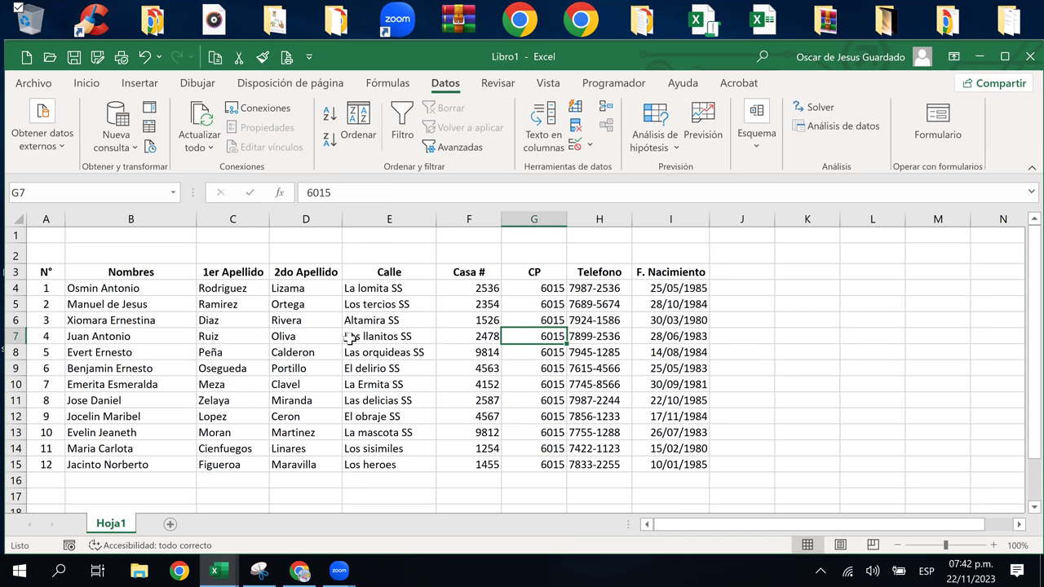
pyautogui.click(344, 340)
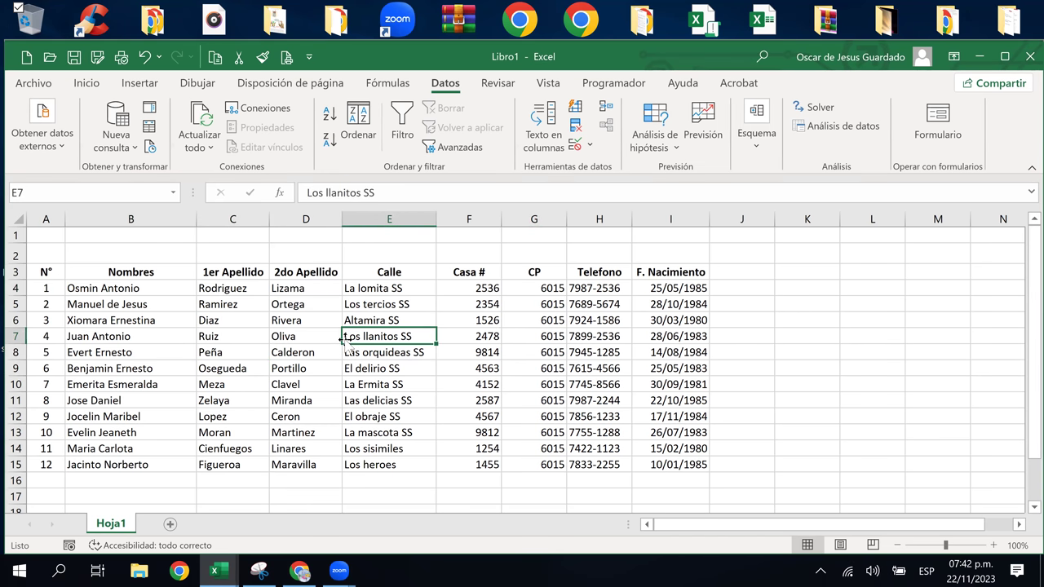
pyautogui.click(245, 287)
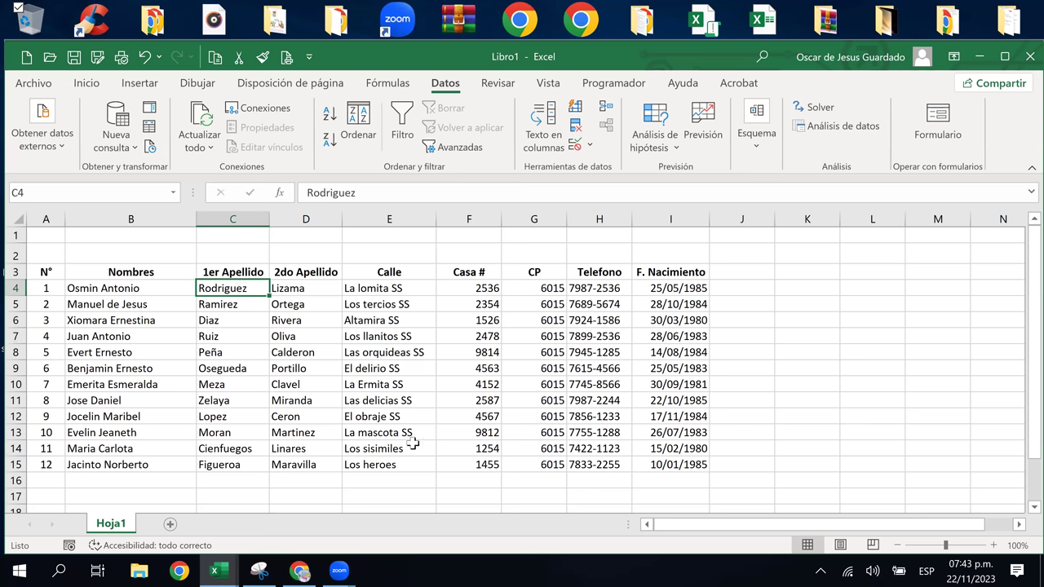
# - Scroll through the course lesson on entering table data, then return to Excel
pyautogui.click(300, 571)
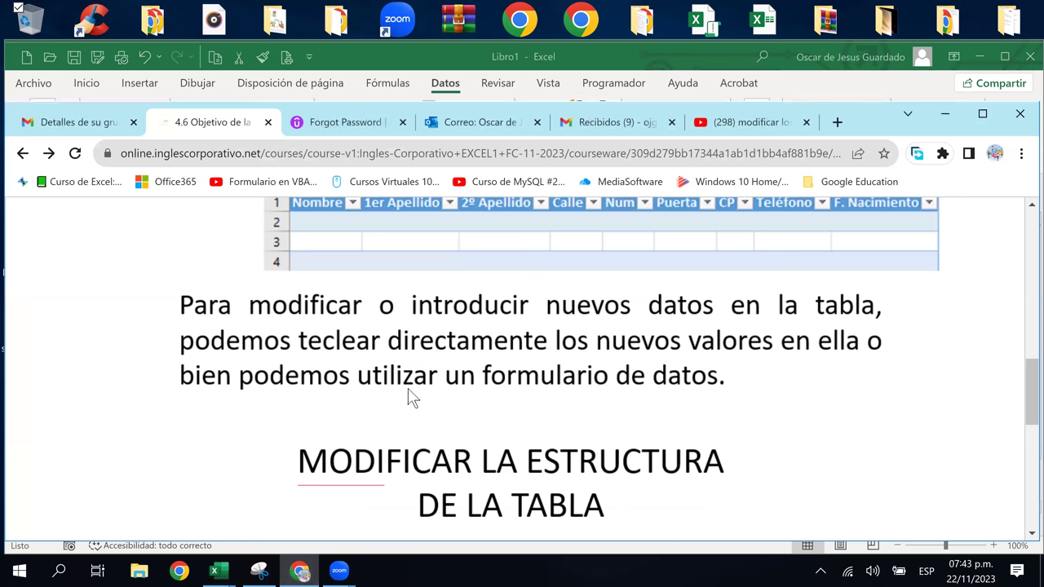
pyautogui.scroll(-1, 412, 397)
pyautogui.scroll(-2, 409, 389)
pyautogui.scroll(-1, 408, 389)
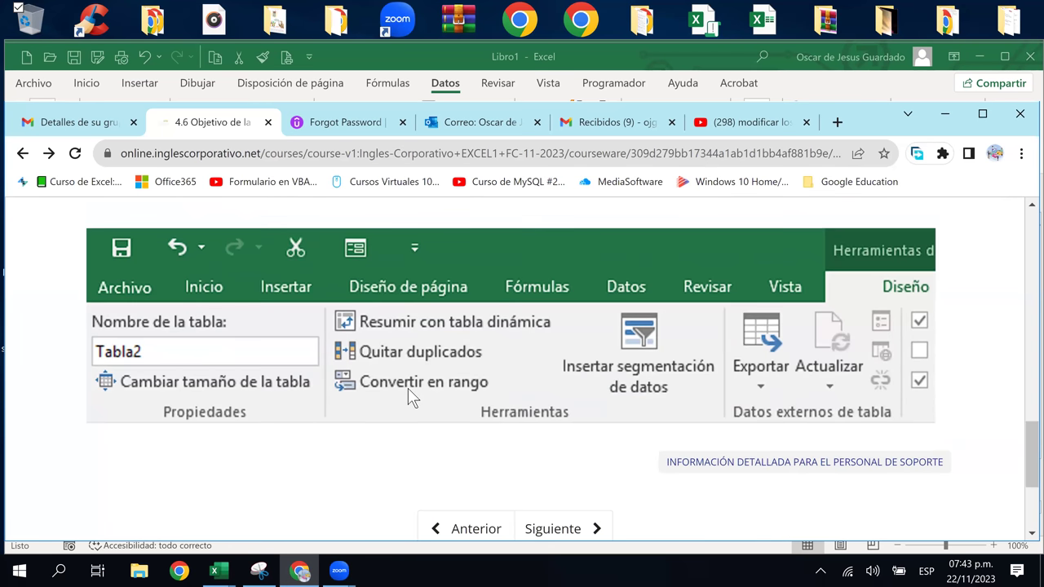
pyautogui.scroll(-2, 409, 390)
pyautogui.scroll(2, 408, 389)
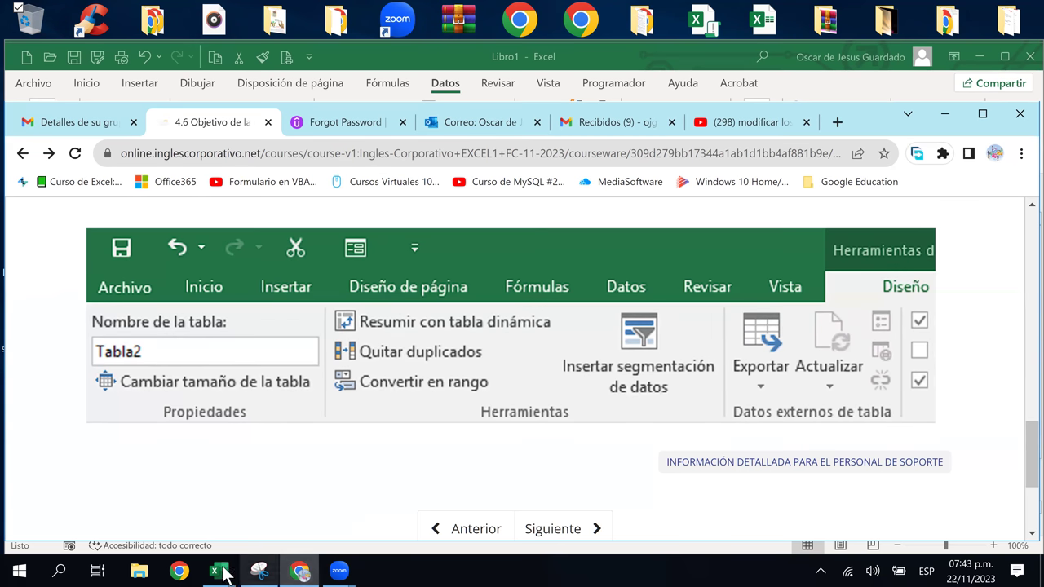
pyautogui.click(302, 573)
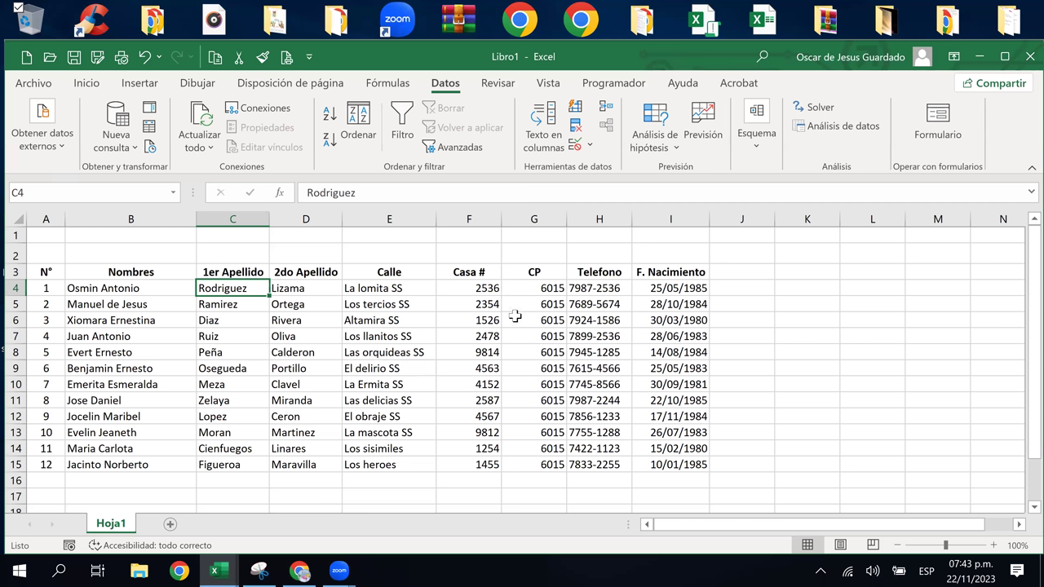
# - Select the 1er Apellido header cell of the staff list and show the Insertar ribbon commands
pyautogui.click(244, 334)
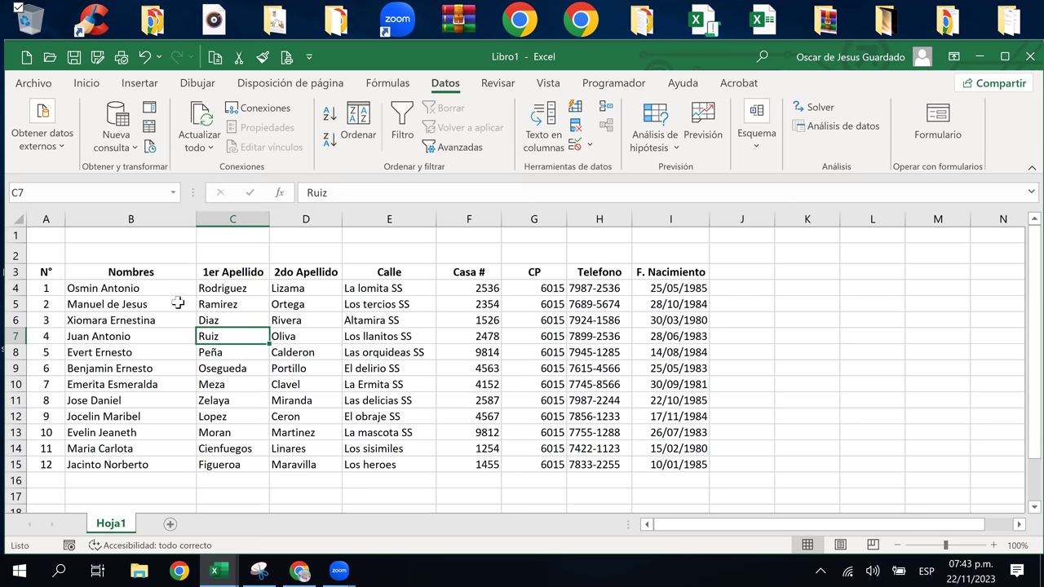
pyautogui.click(174, 303)
pyautogui.click(76, 275)
pyautogui.click(241, 336)
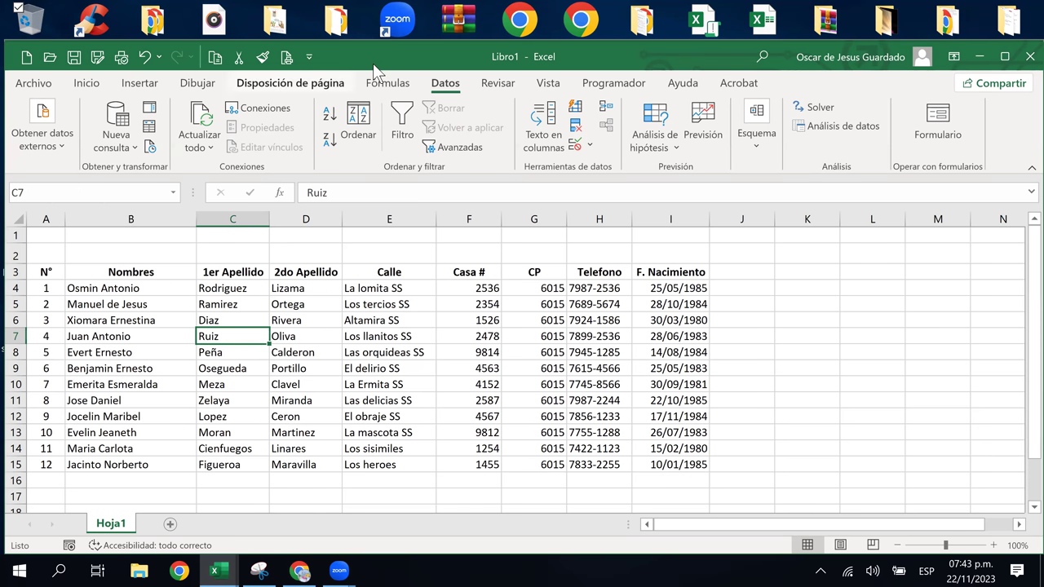
pyautogui.click(228, 289)
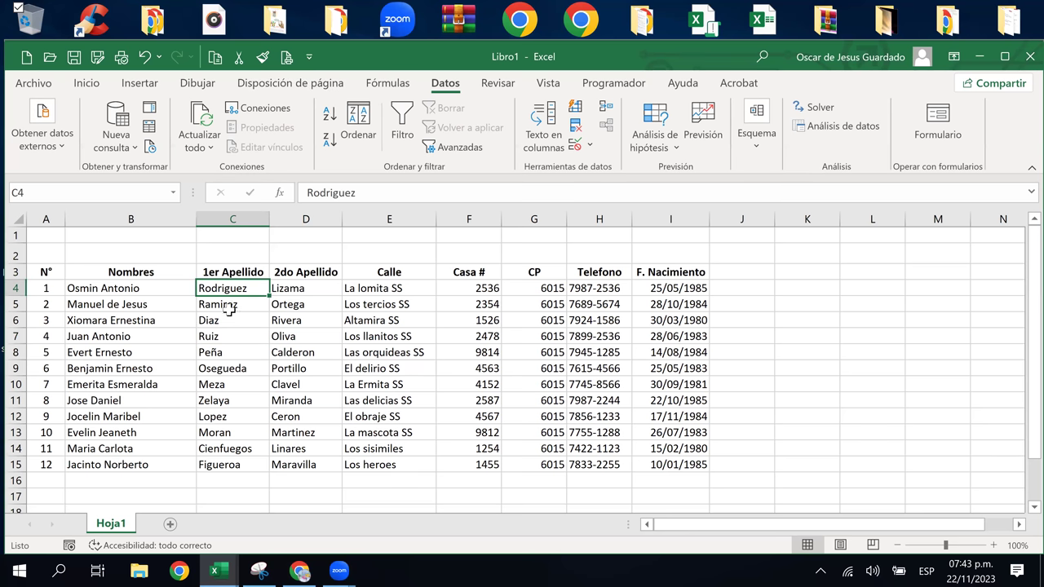
pyautogui.click(795, 371)
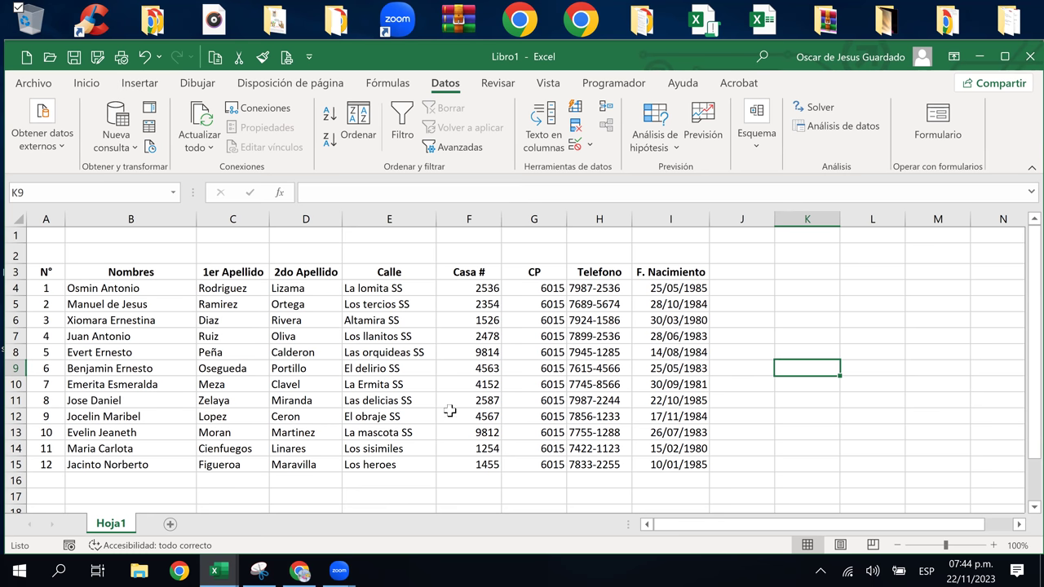
pyautogui.click(210, 287)
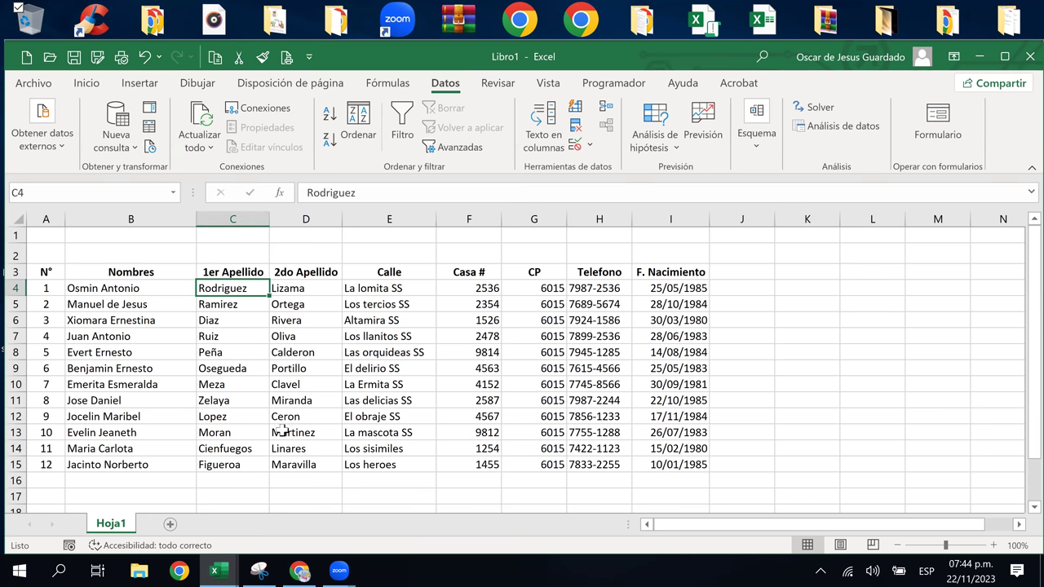
pyautogui.click(225, 276)
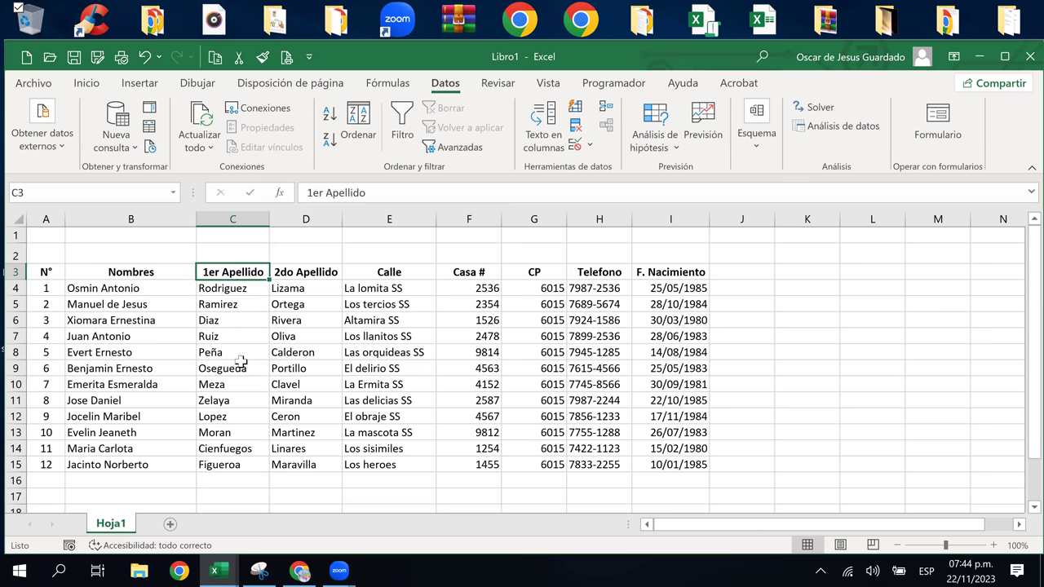
pyautogui.click(141, 84)
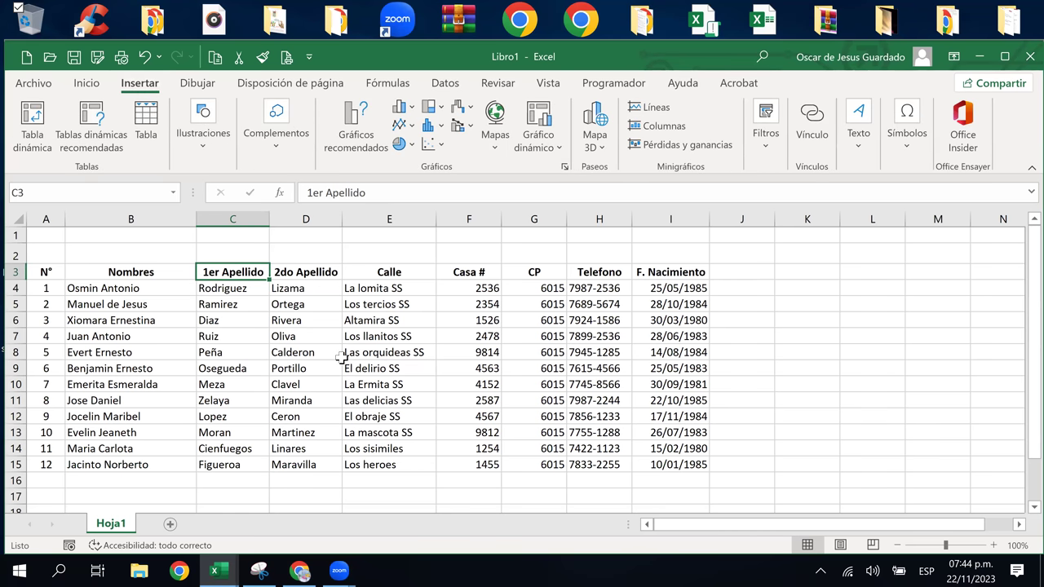
# - Convert the range A3:I15 into a table with headers
pyautogui.click(146, 124)
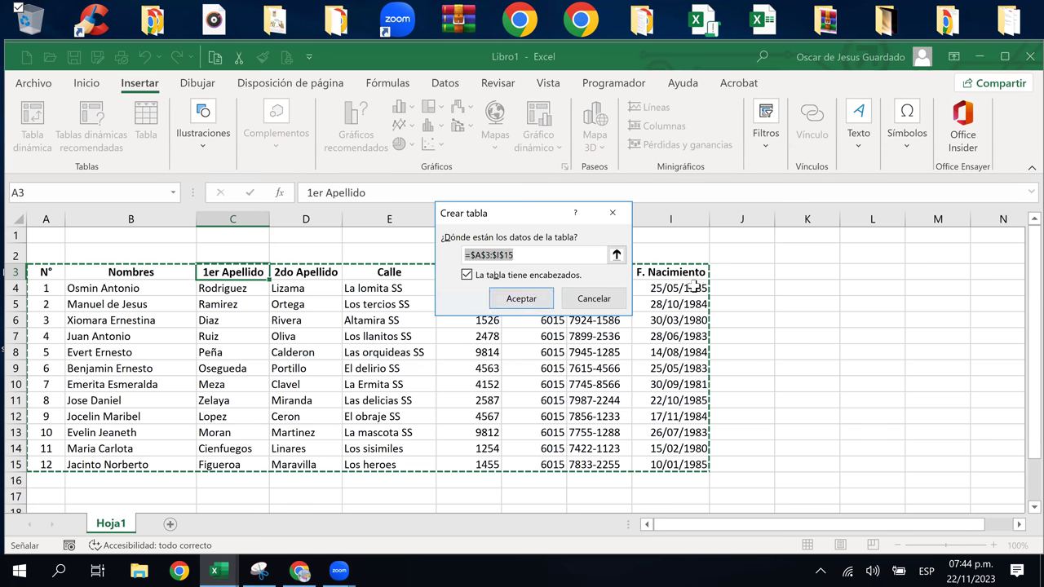
pyautogui.click(536, 300)
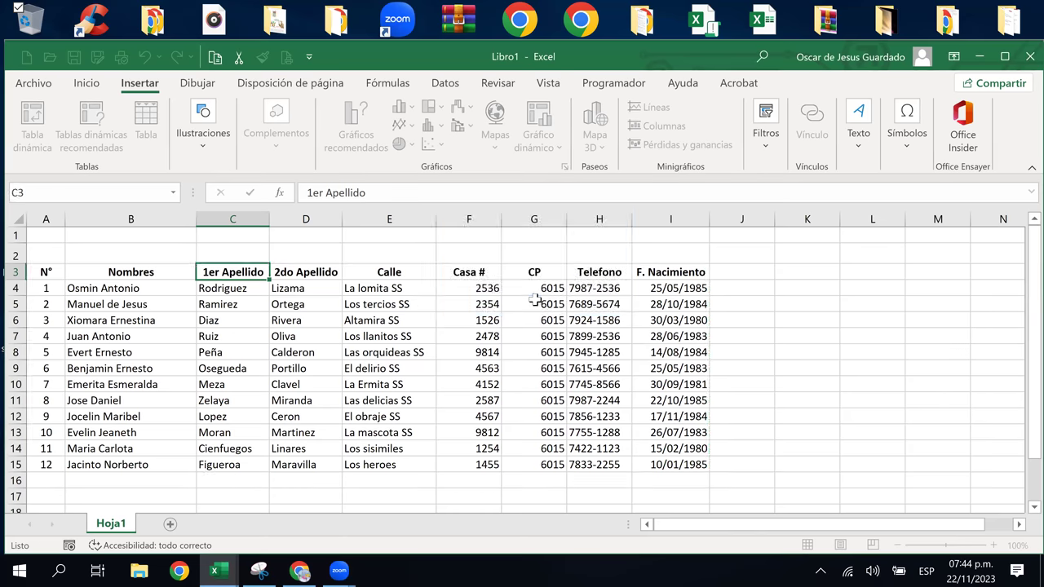
pyautogui.click(473, 368)
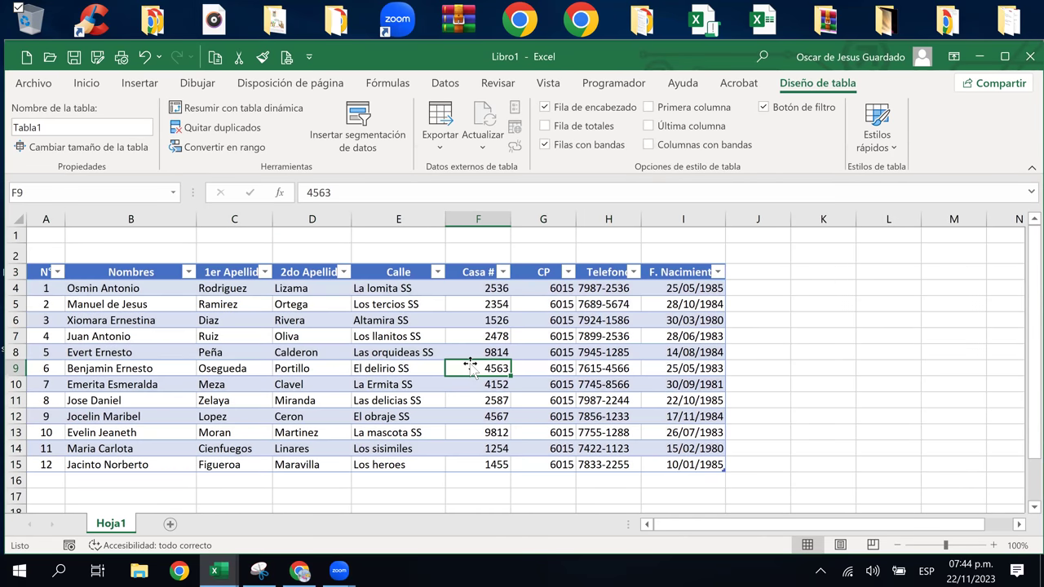
pyautogui.press('Up')
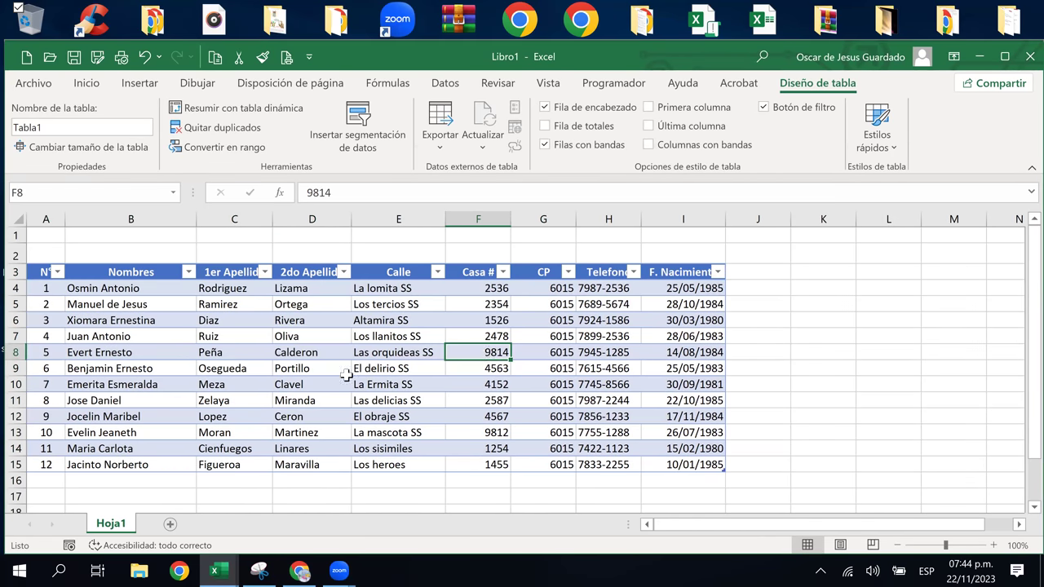
# - Narrow the Nombres column B after reviewing cells in the new table
pyautogui.click(336, 380)
pyautogui.click(269, 396)
pyautogui.click(240, 353)
pyautogui.click(240, 334)
pyautogui.click(246, 303)
pyautogui.click(235, 283)
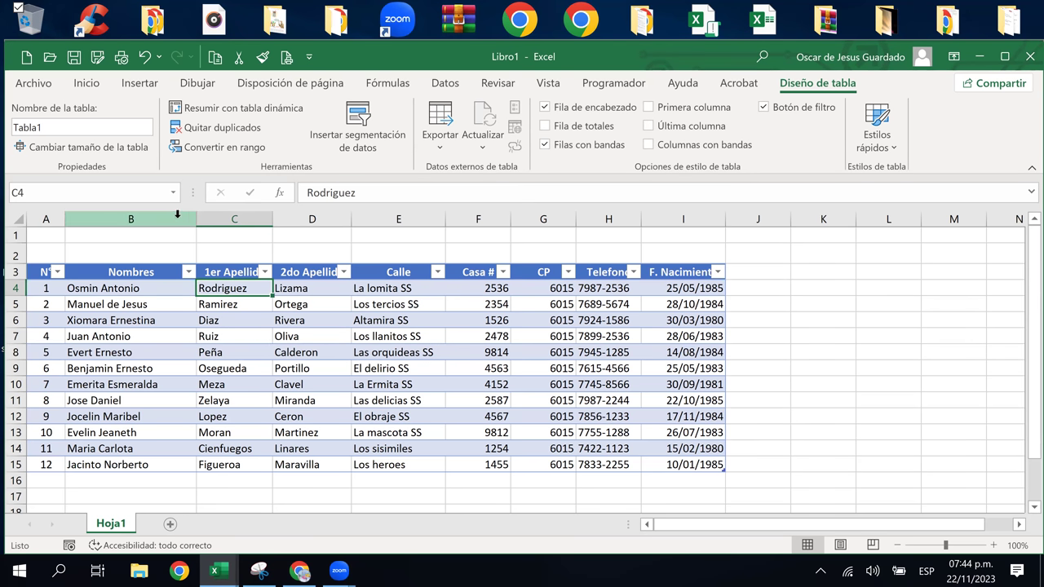
pyautogui.moveTo(191, 225); pyautogui.dragTo(175, 224)
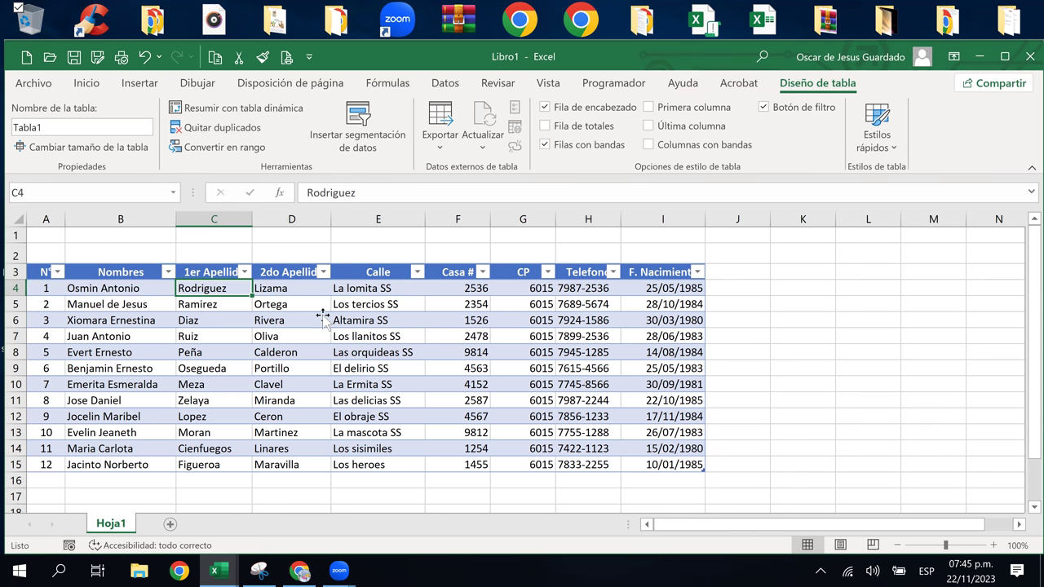
pyautogui.click(318, 320)
pyautogui.click(137, 305)
pyautogui.click(68, 288)
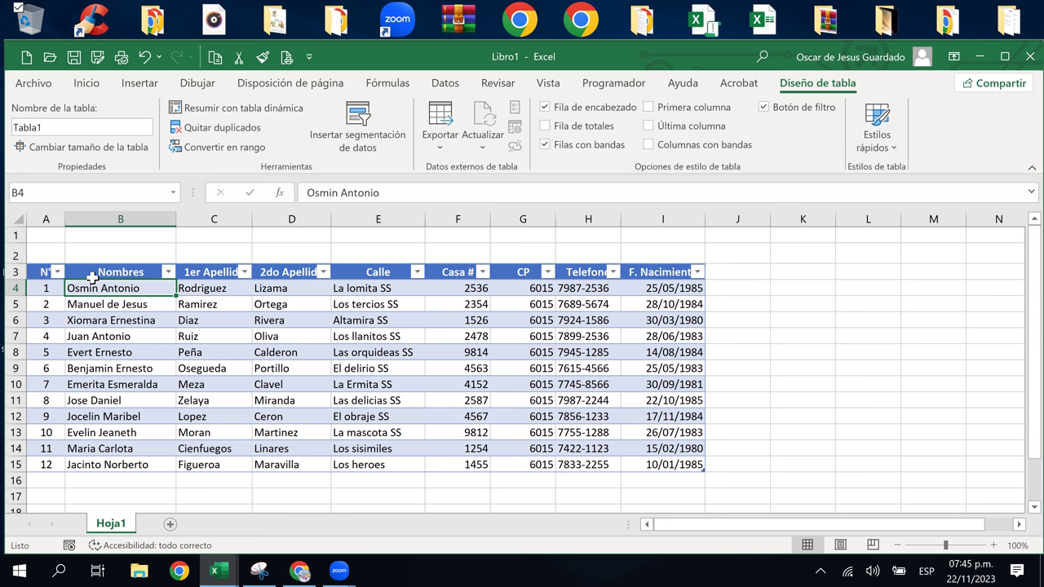
pyautogui.click(93, 271)
pyautogui.click(268, 383)
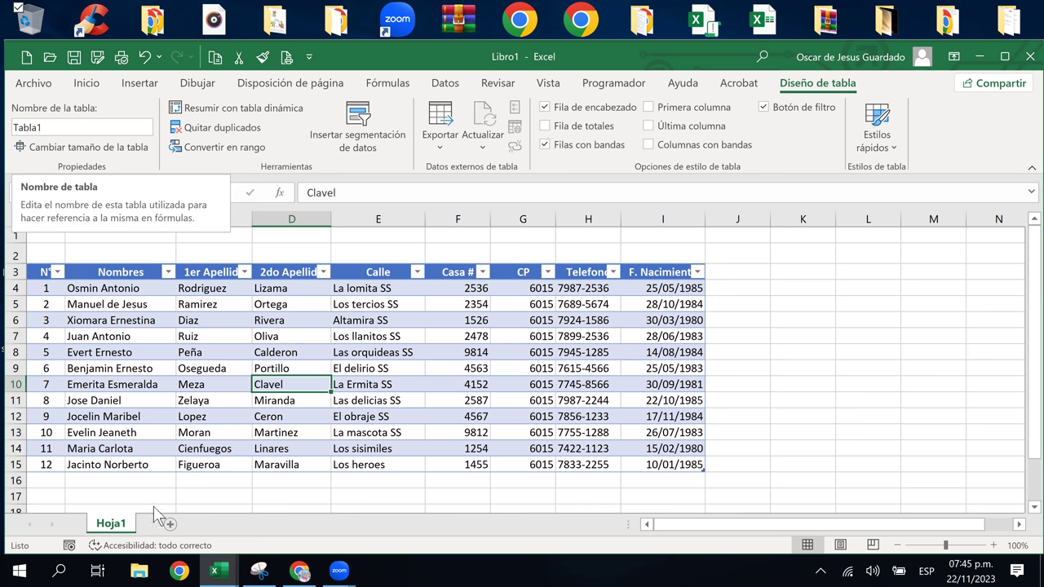
pyautogui.click(48, 272)
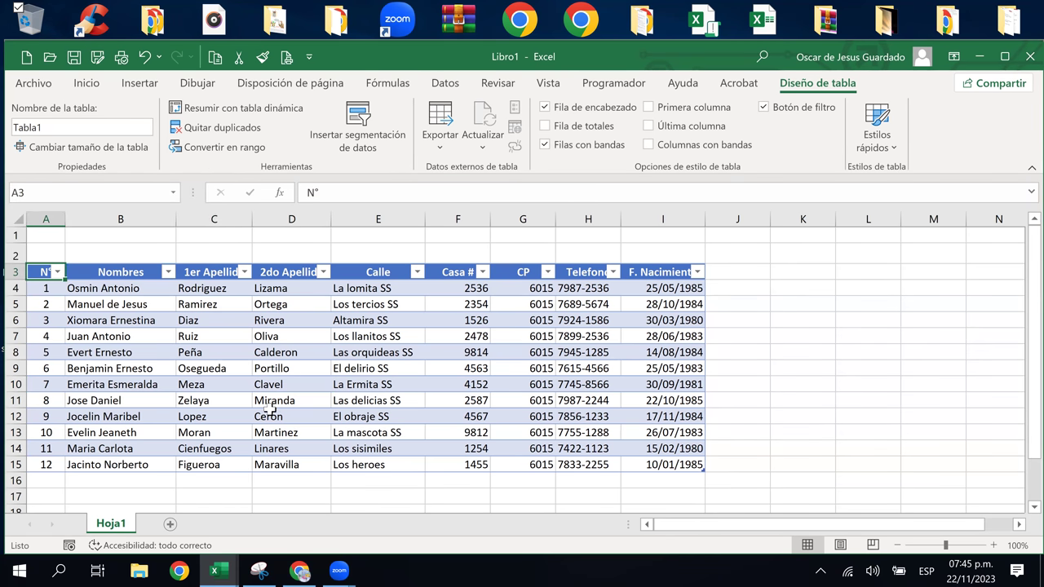
pyautogui.keyDown('shift'); pyautogui.click(697, 464); pyautogui.keyUp('shift')
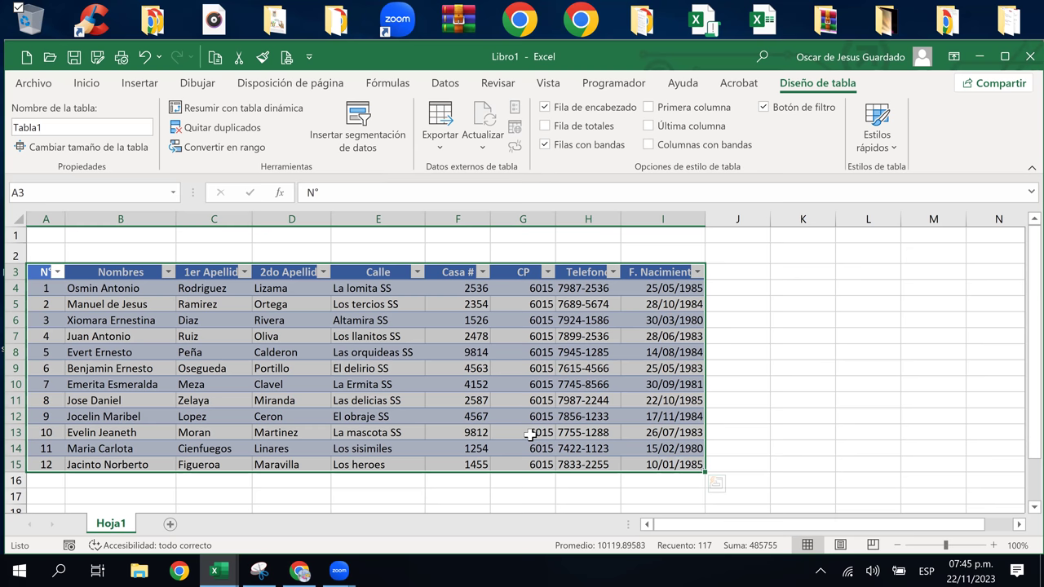
pyautogui.click(356, 350)
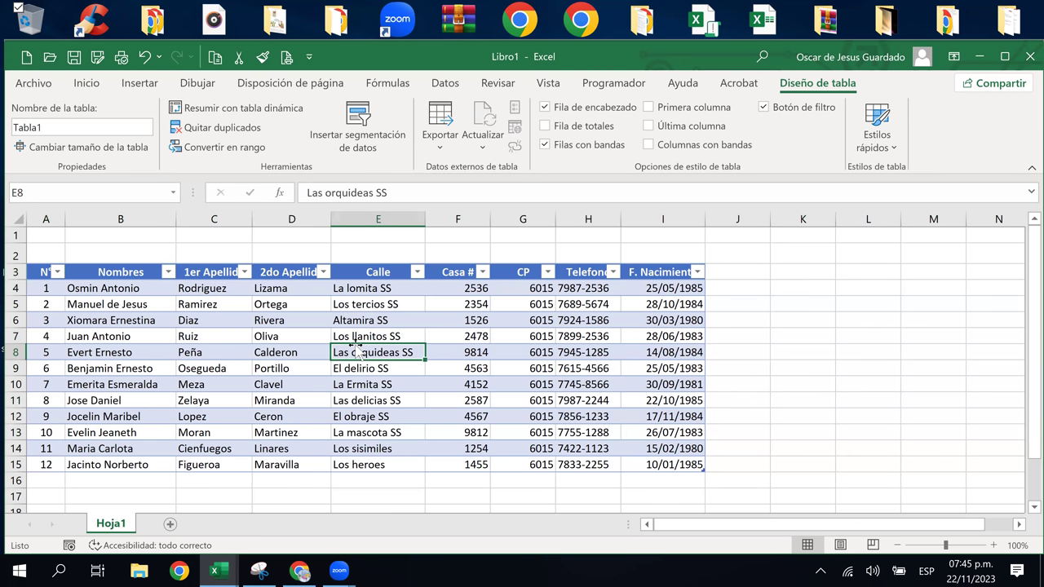
pyautogui.click(193, 351)
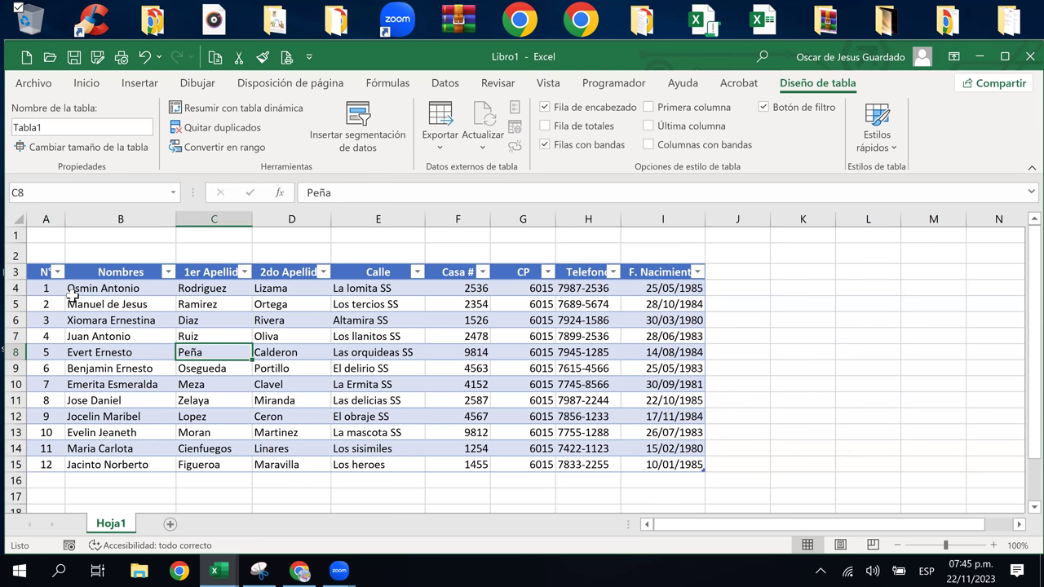
pyautogui.click(38, 276)
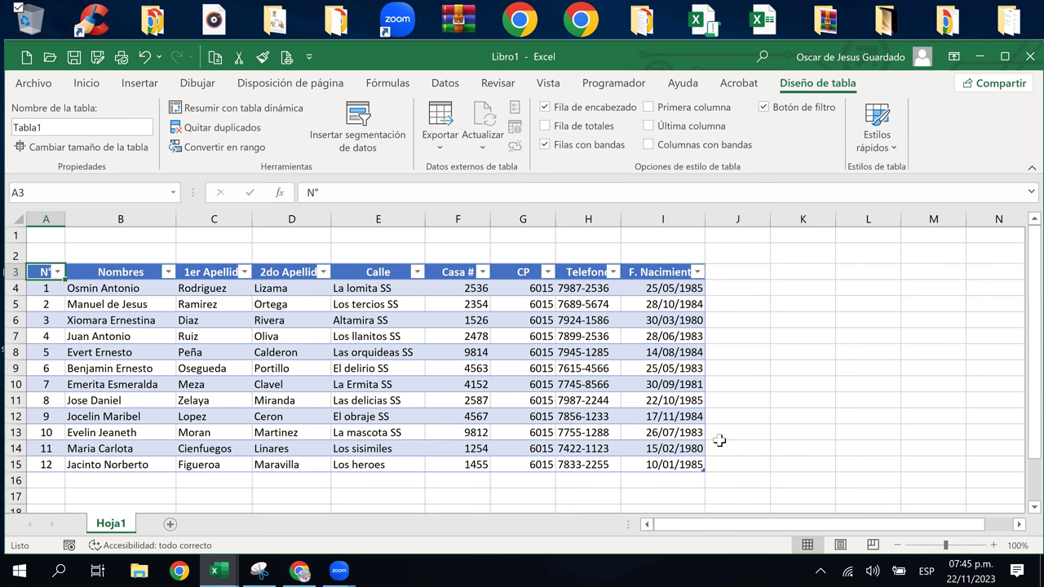
pyautogui.keyDown('shift'); pyautogui.click(693, 464); pyautogui.keyUp('shift')
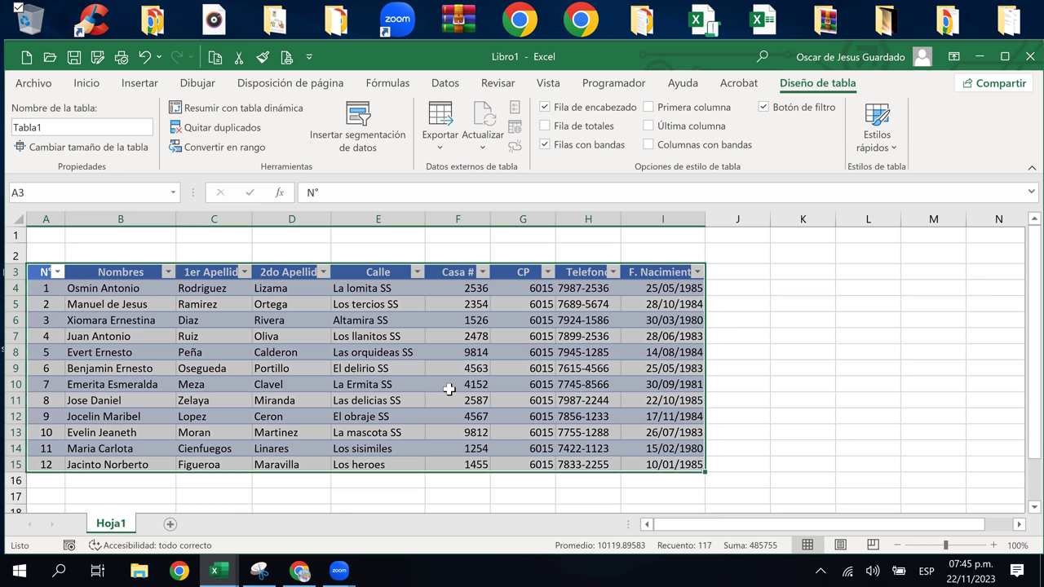
pyautogui.click(449, 389)
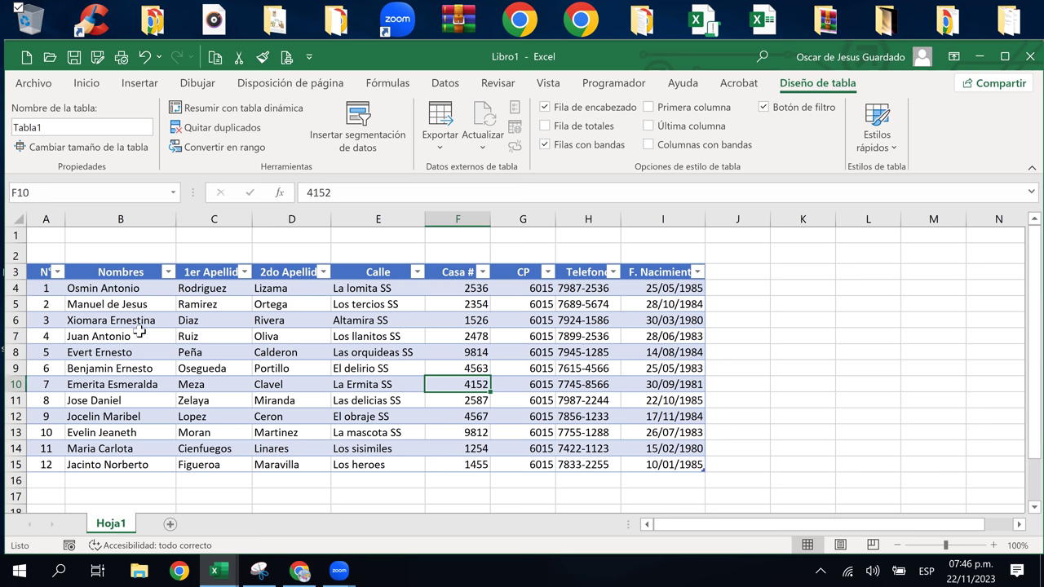
pyautogui.click(87, 82)
pyautogui.click(247, 333)
pyautogui.click(473, 403)
pyautogui.click(530, 322)
pyautogui.click(364, 367)
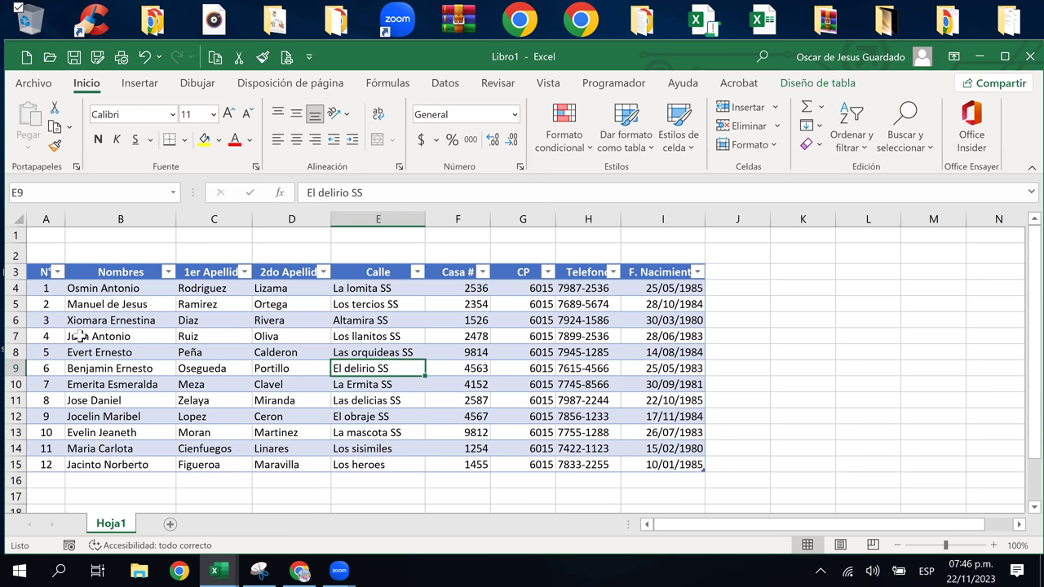
pyautogui.click(86, 337)
pyautogui.click(39, 272)
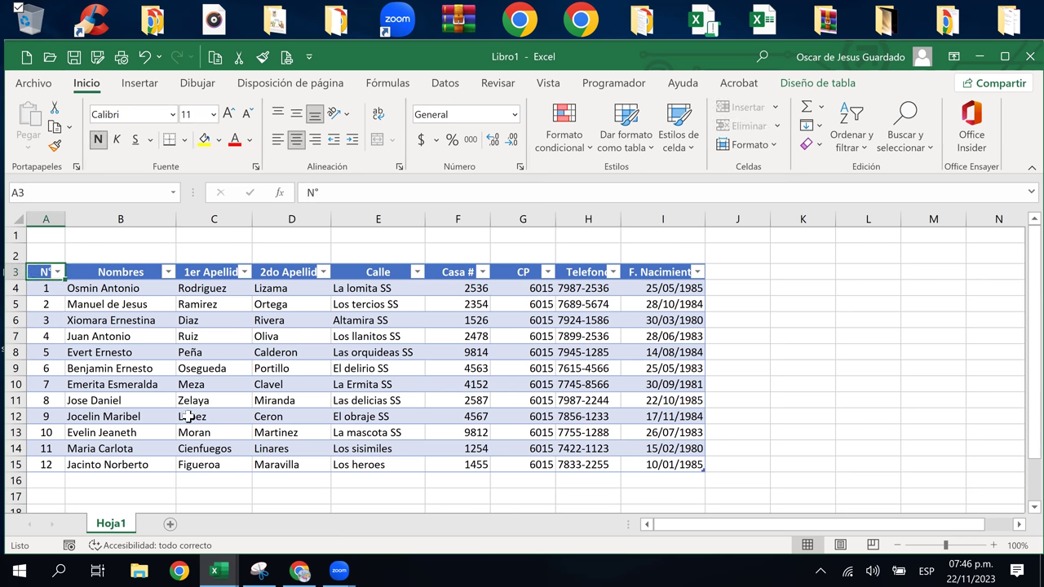
pyautogui.click(803, 84)
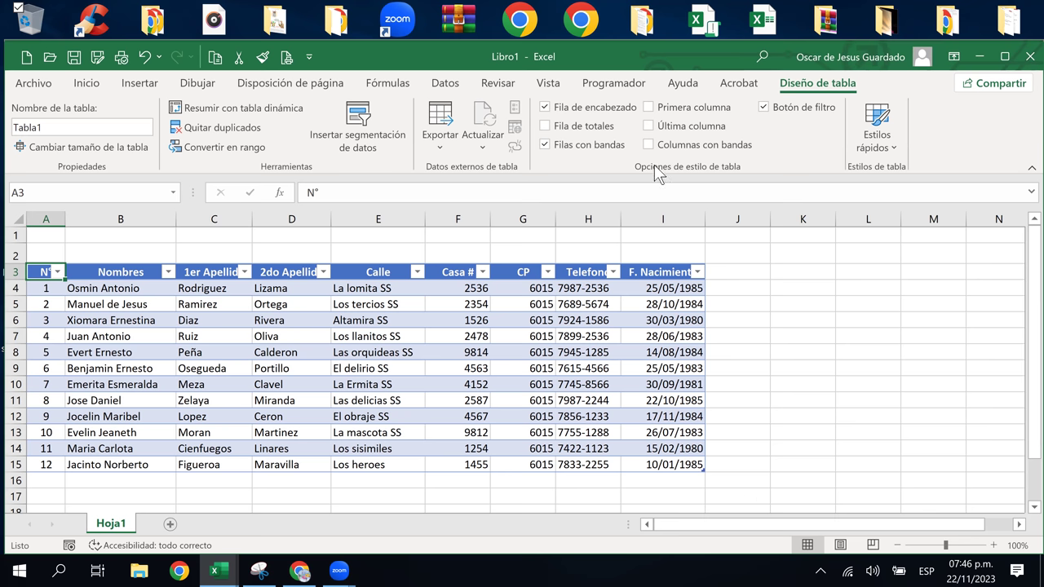
# - Turn off Filas con bandas and turn on Columnas con bandas for Tabla1
pyautogui.click(545, 145)
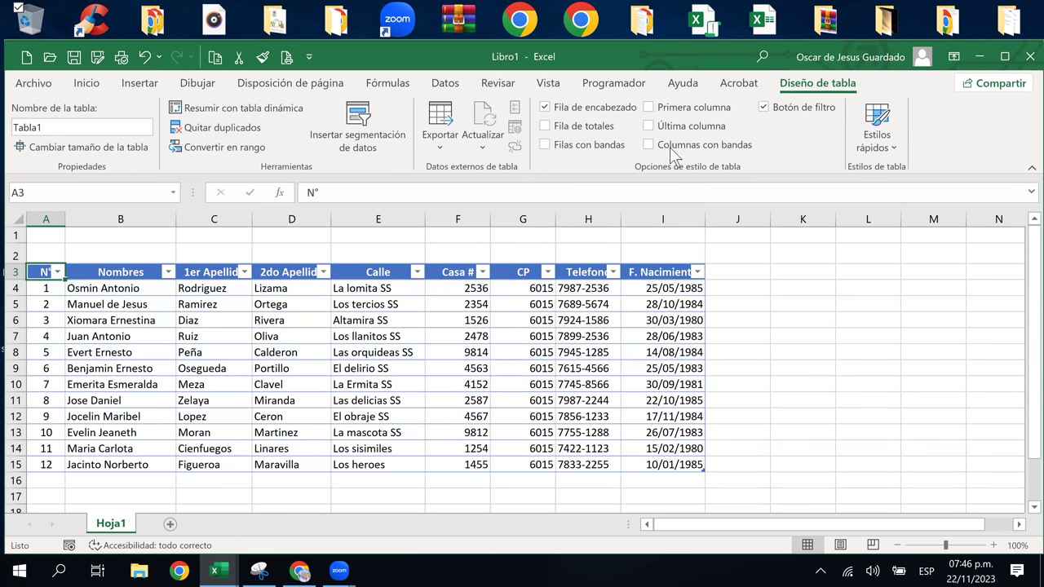
pyautogui.click(648, 145)
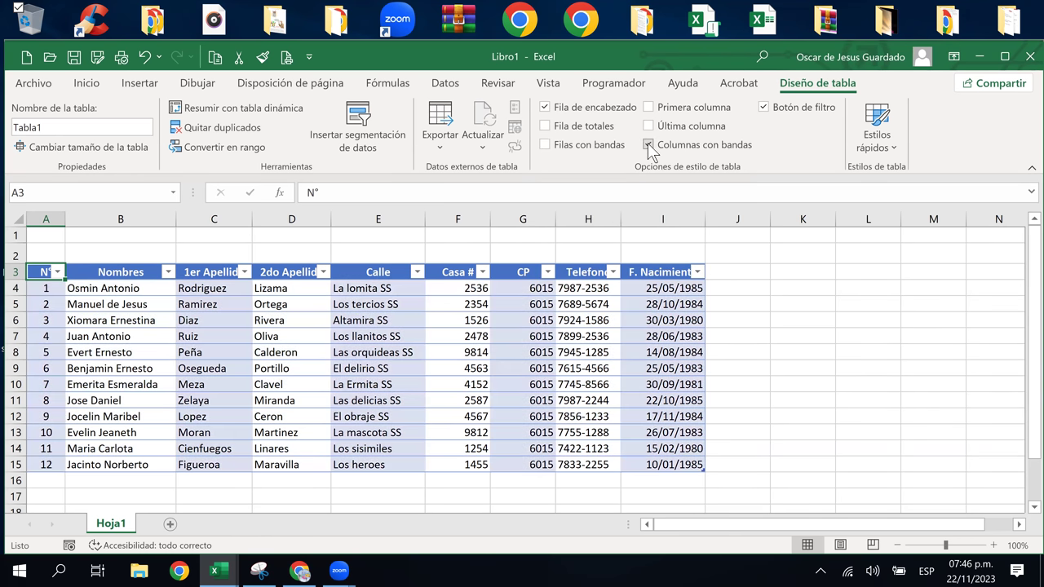
pyautogui.click(315, 332)
pyautogui.click(272, 414)
pyautogui.click(257, 334)
pyautogui.click(104, 339)
pyautogui.click(281, 357)
pyautogui.click(457, 352)
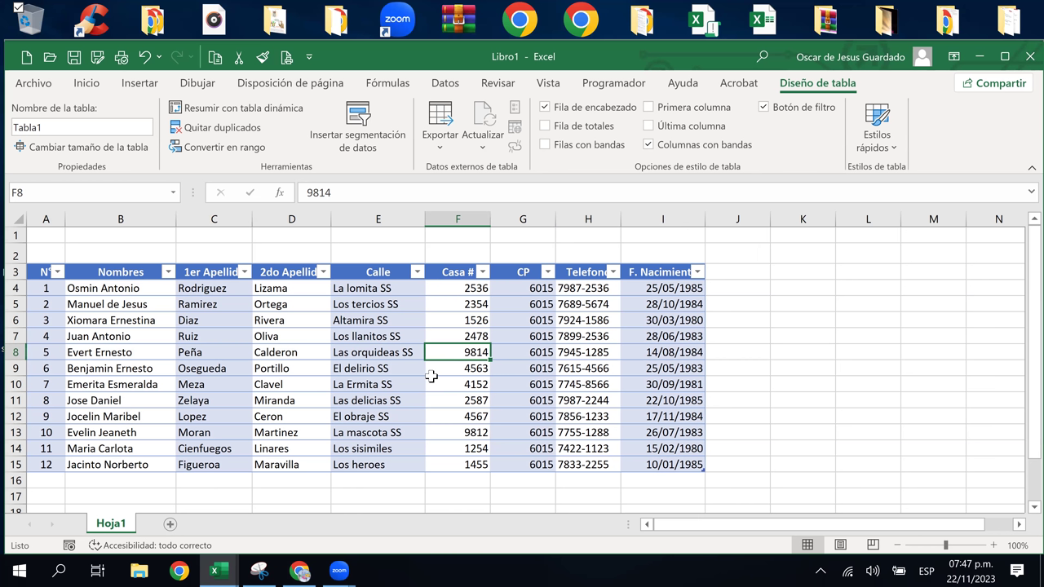
# - Review the banded-column shading by selecting cells across the table
pyautogui.click(413, 307)
pyautogui.click(317, 305)
pyautogui.click(240, 305)
pyautogui.click(285, 337)
pyautogui.click(400, 383)
pyautogui.click(402, 327)
pyautogui.click(381, 398)
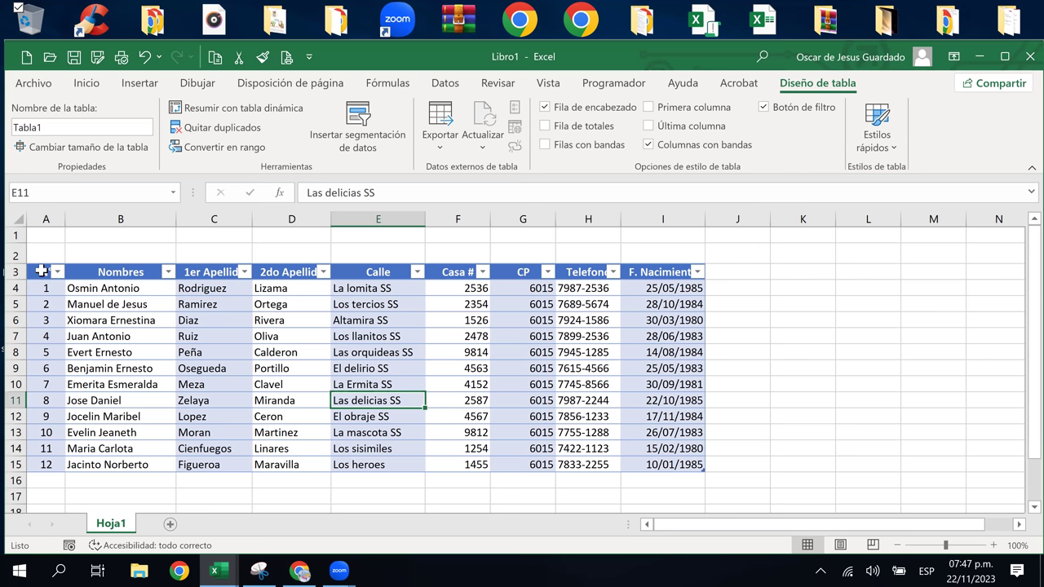
pyautogui.click(41, 272)
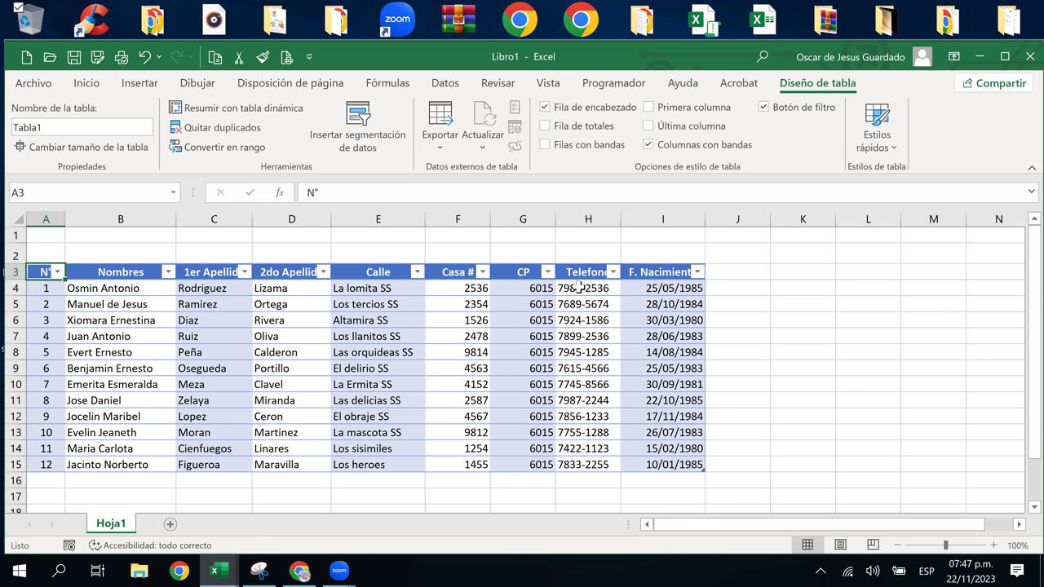
pyautogui.click(343, 332)
pyautogui.click(222, 305)
pyautogui.click(431, 389)
pyautogui.click(270, 334)
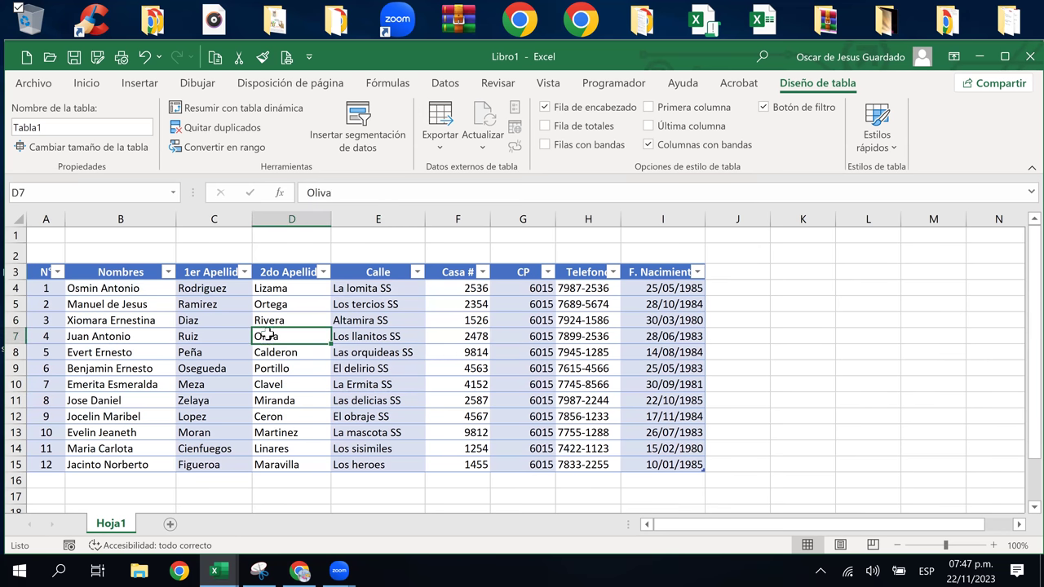
pyautogui.click(277, 302)
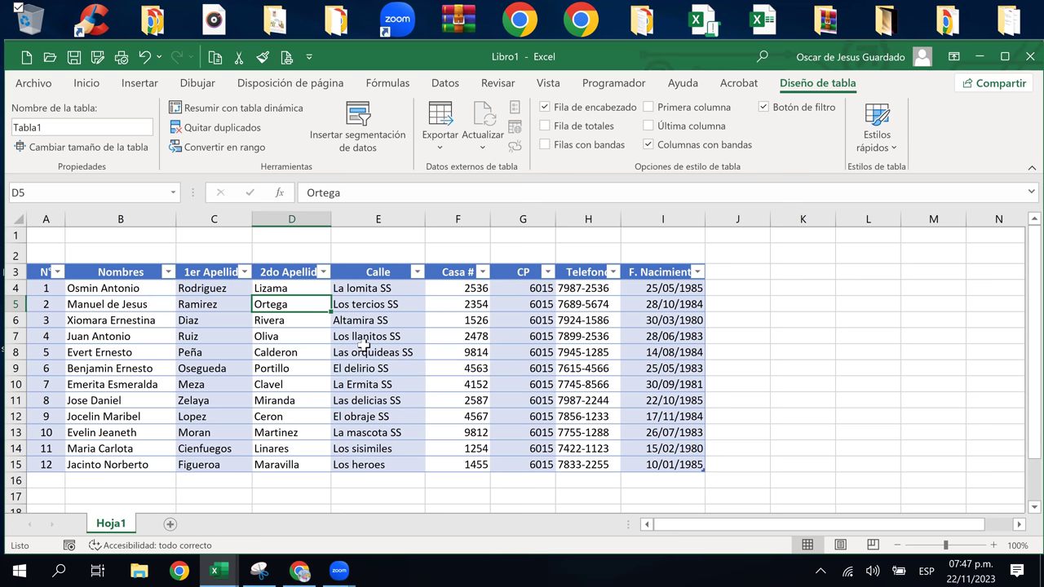
# - Summarize Tabla1 as TablaDinámica1 on a new worksheet, Hoja2
pyautogui.click(237, 108)
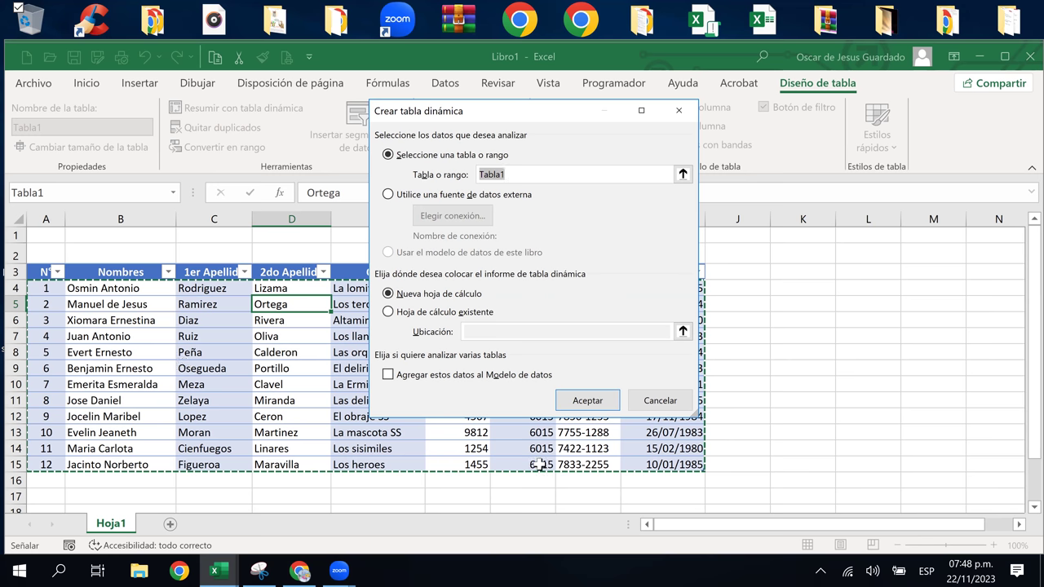
pyautogui.click(601, 403)
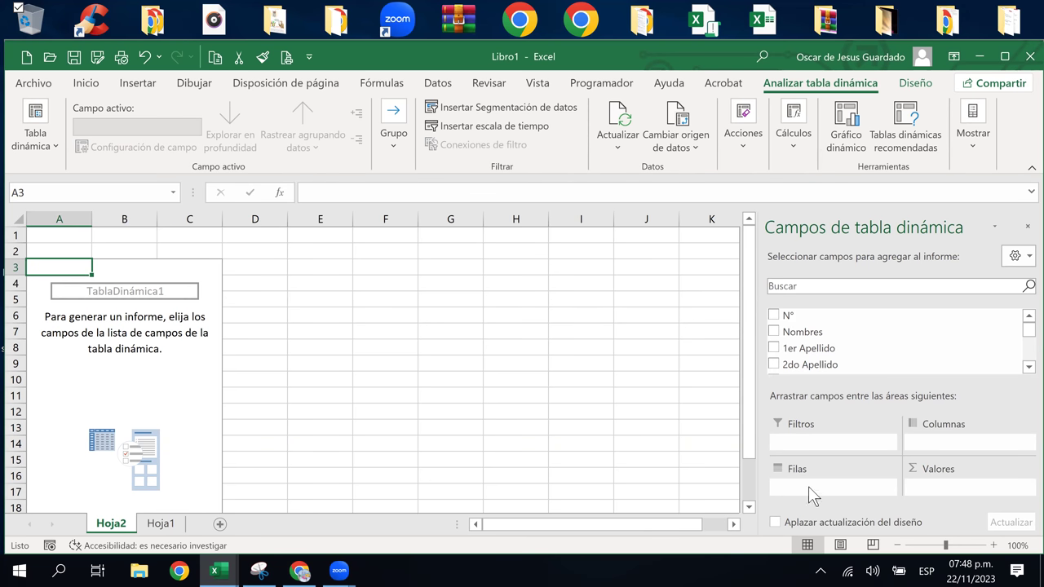
# - Lay out the PivotTable with Nombres as row labels and Calle streets as column labels
pyautogui.moveTo(783, 332)
pyautogui.mouseDown()
pyautogui.moveTo(804, 352)
pyautogui.moveTo(812, 482)
pyautogui.mouseUp()
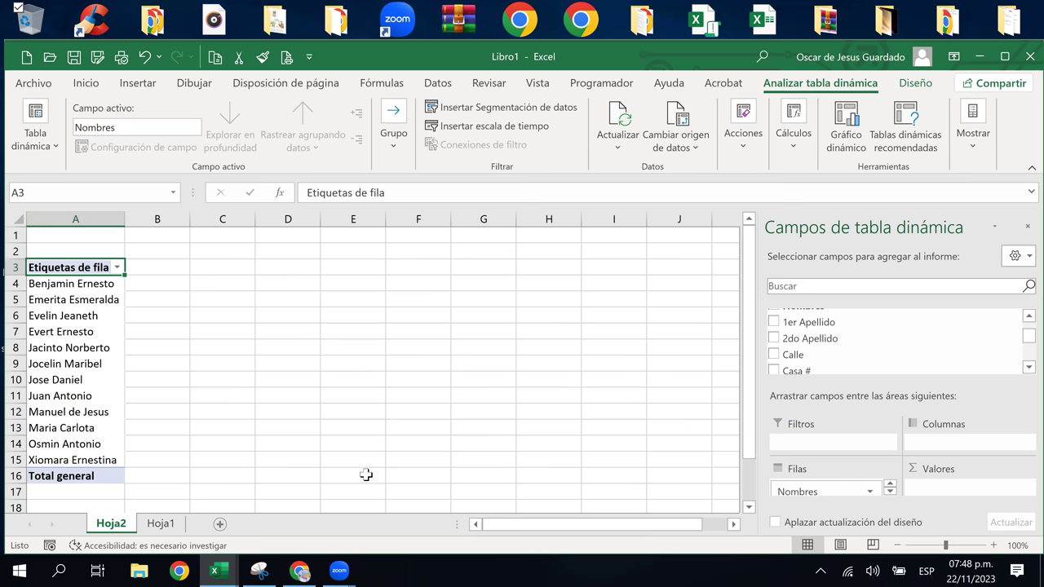
pyautogui.scroll(-2, 845, 336)
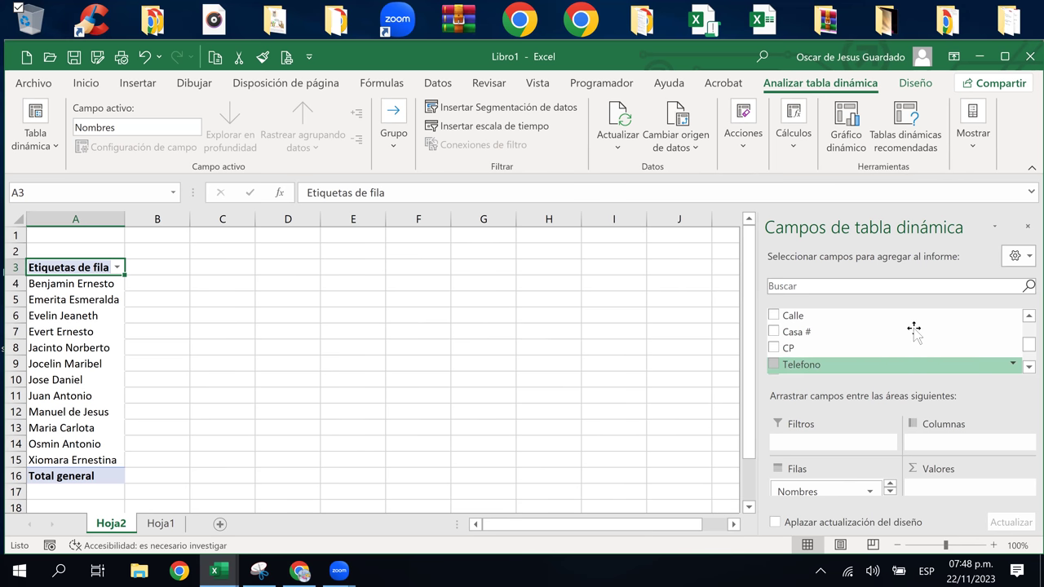
pyautogui.scroll(1, 871, 333)
pyautogui.scroll(1, 871, 334)
pyautogui.scroll(-3, 871, 334)
pyautogui.scroll(-1, 871, 333)
pyautogui.scroll(1, 871, 333)
pyautogui.scroll(1, 871, 333)
pyautogui.scroll(-2, 871, 330)
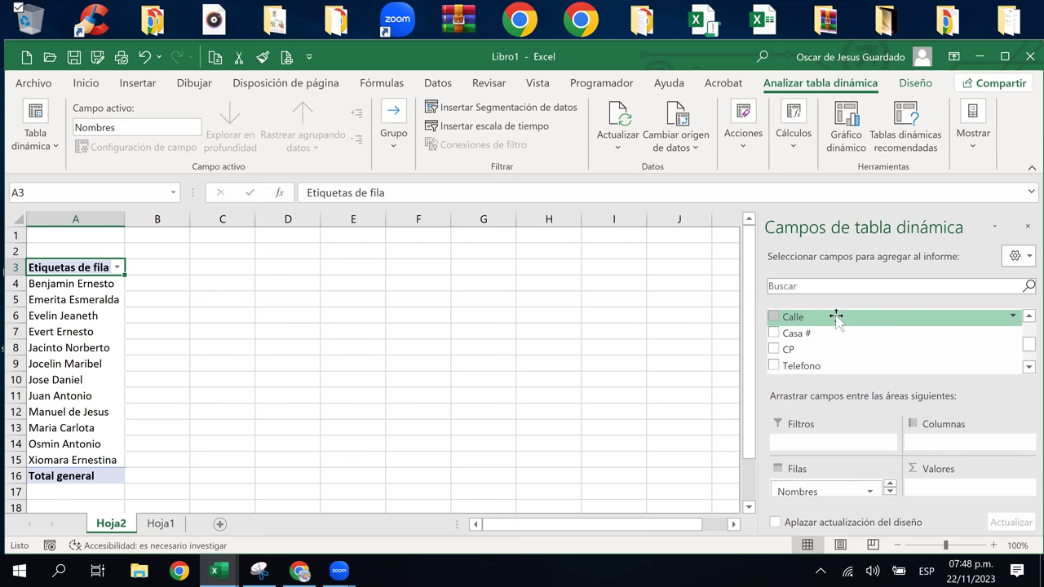
pyautogui.moveTo(836, 317); pyautogui.dragTo(924, 443)
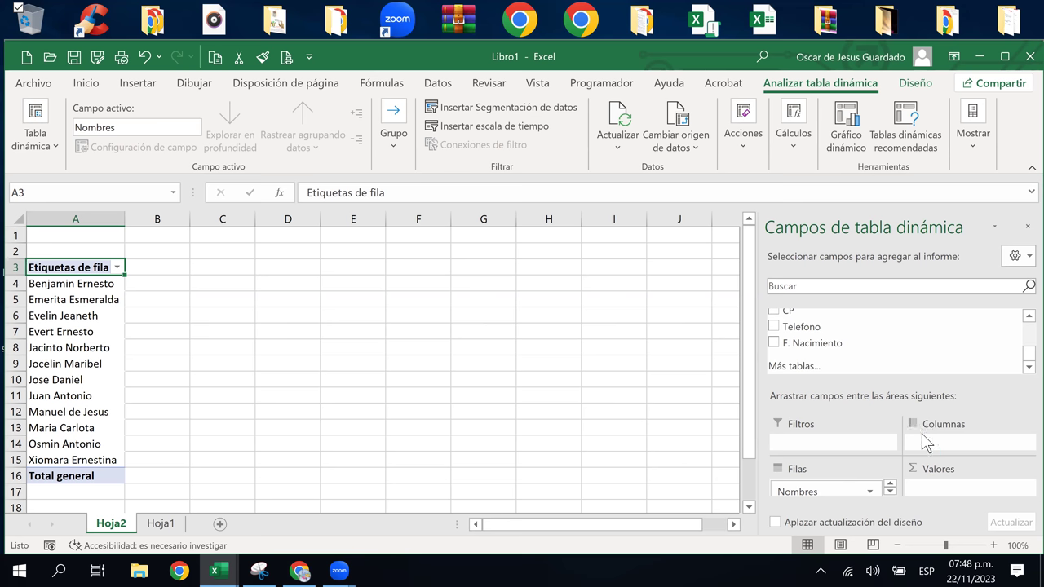
pyautogui.scroll(2, 807, 346)
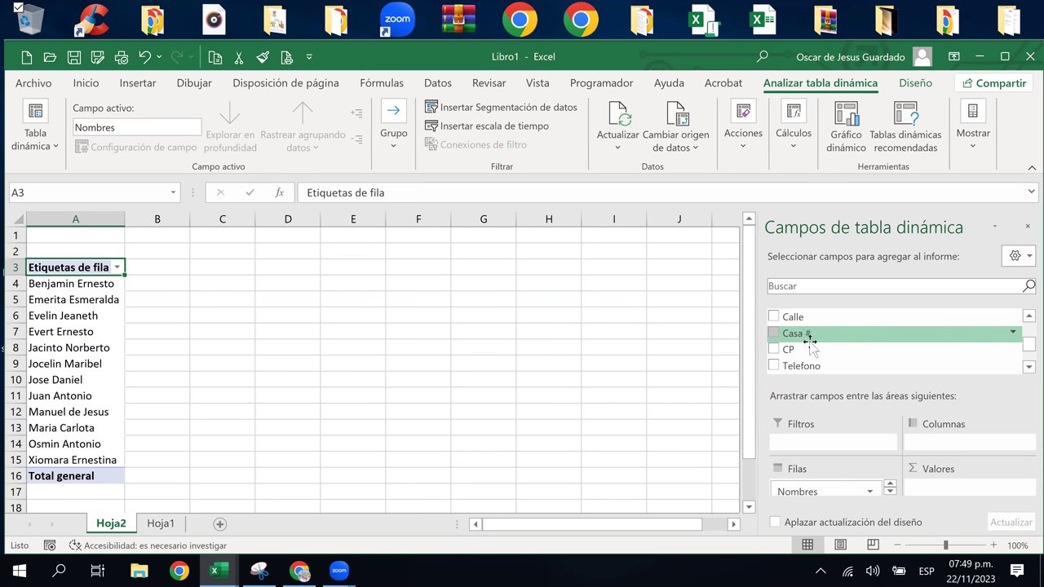
pyautogui.moveTo(780, 319)
pyautogui.mouseDown()
pyautogui.moveTo(950, 448)
pyautogui.moveTo(942, 446)
pyautogui.mouseUp()
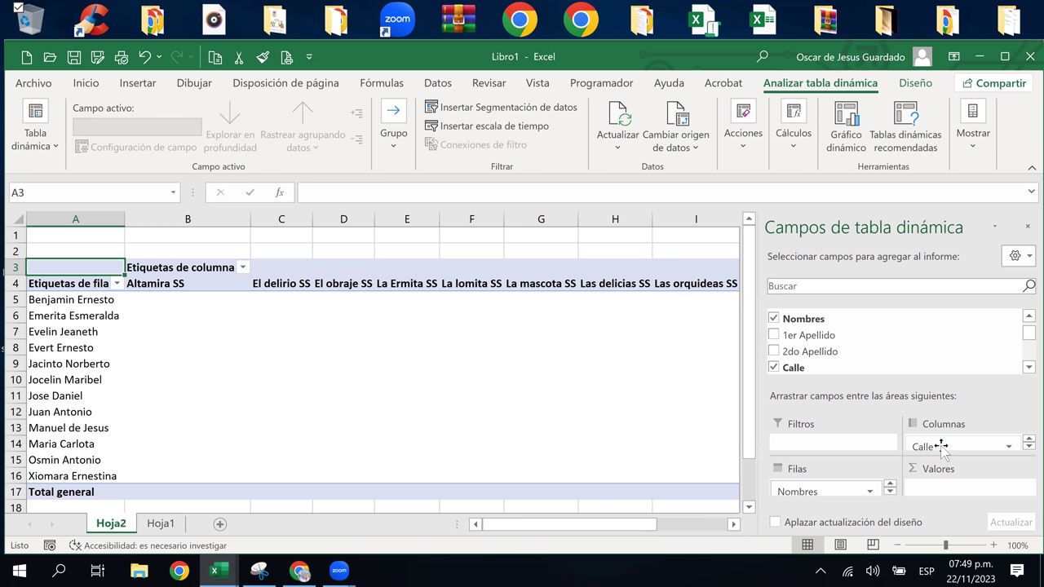
# - Move Calle from Columns into Rows and add Casa # as the top row field
pyautogui.moveTo(942, 446)
pyautogui.mouseDown()
pyautogui.moveTo(938, 476)
pyautogui.moveTo(876, 497)
pyautogui.mouseUp()
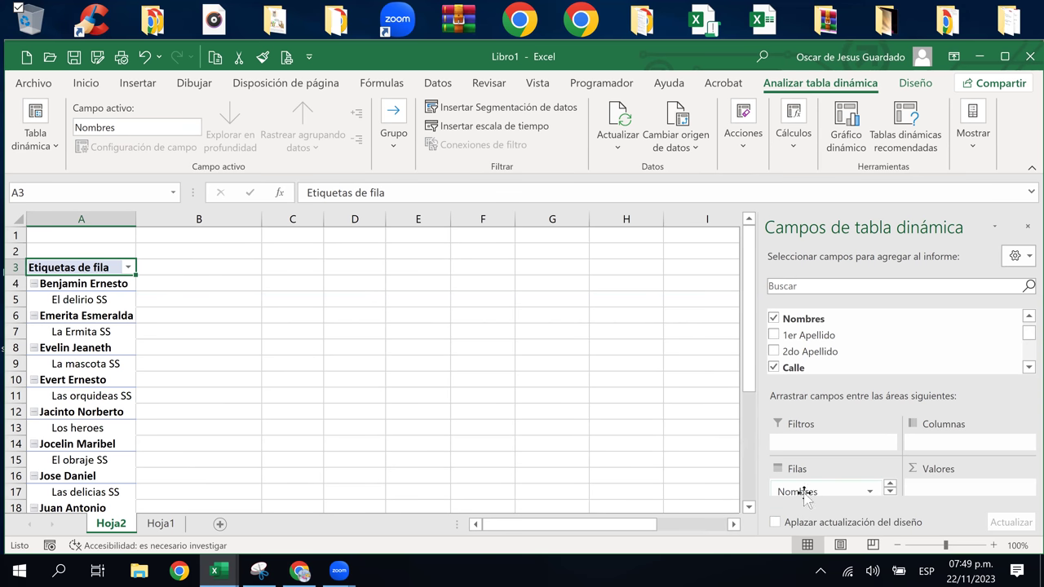
pyautogui.scroll(-2, 855, 325)
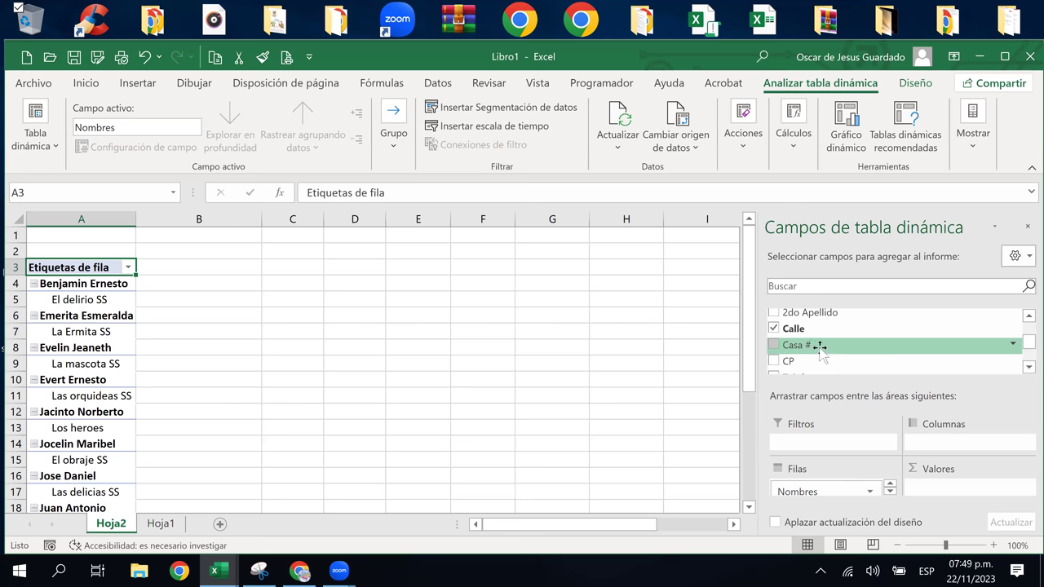
pyautogui.moveTo(819, 345); pyautogui.dragTo(832, 495)
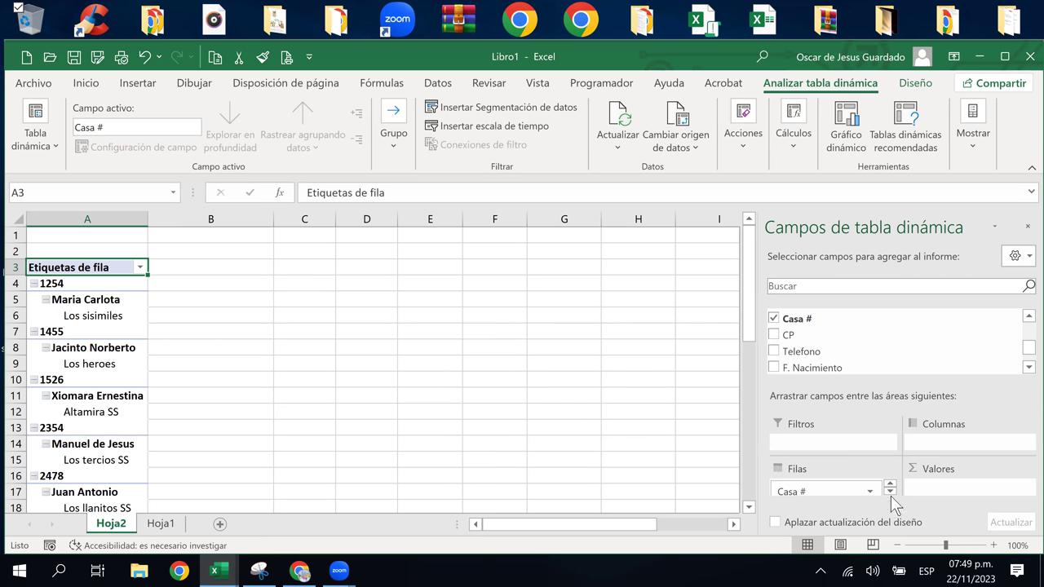
pyautogui.click(844, 490)
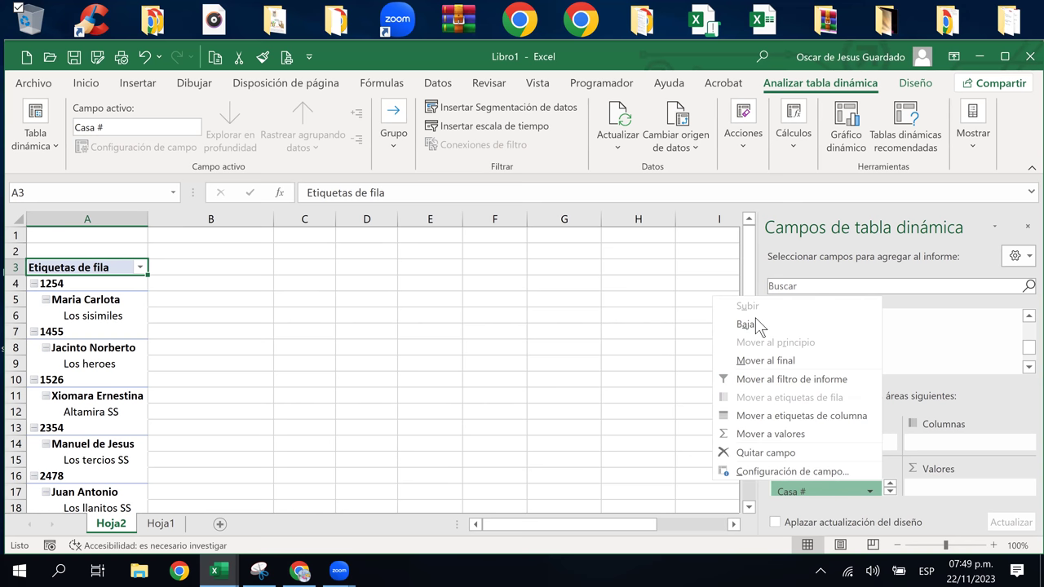
pyautogui.click(894, 504)
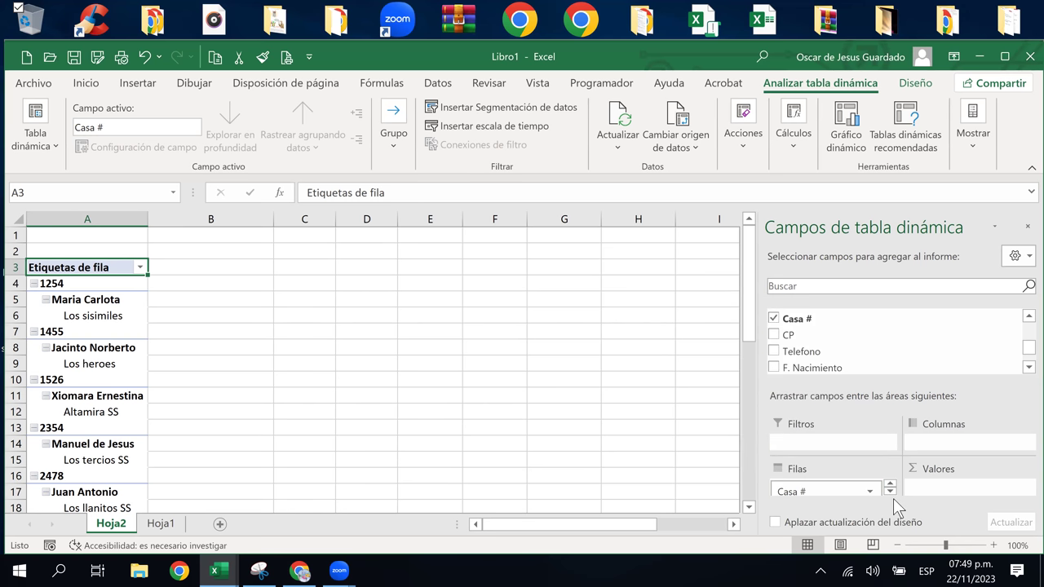
pyautogui.click(850, 492)
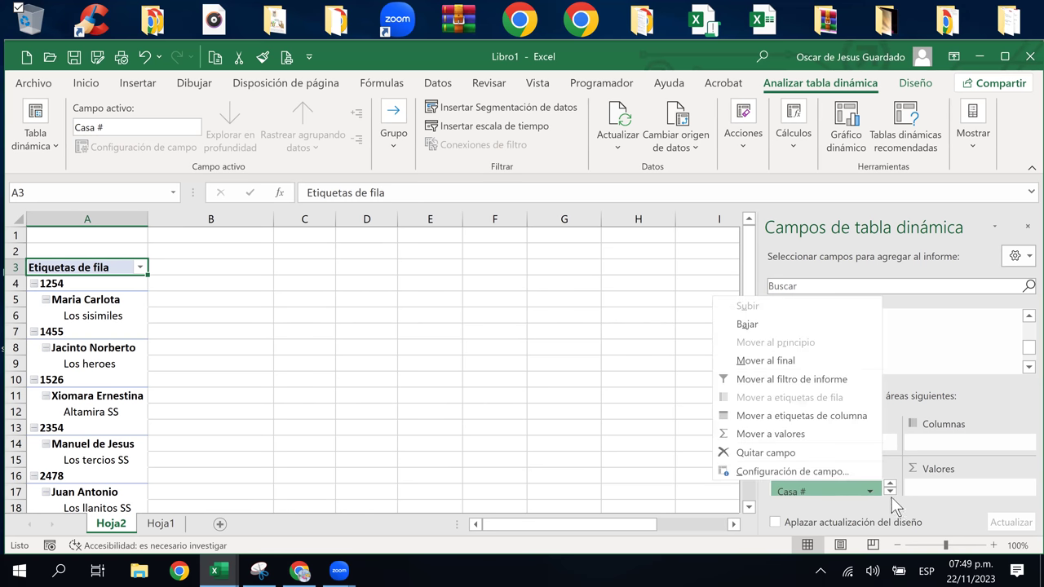
pyautogui.click(890, 491)
pyautogui.click(890, 494)
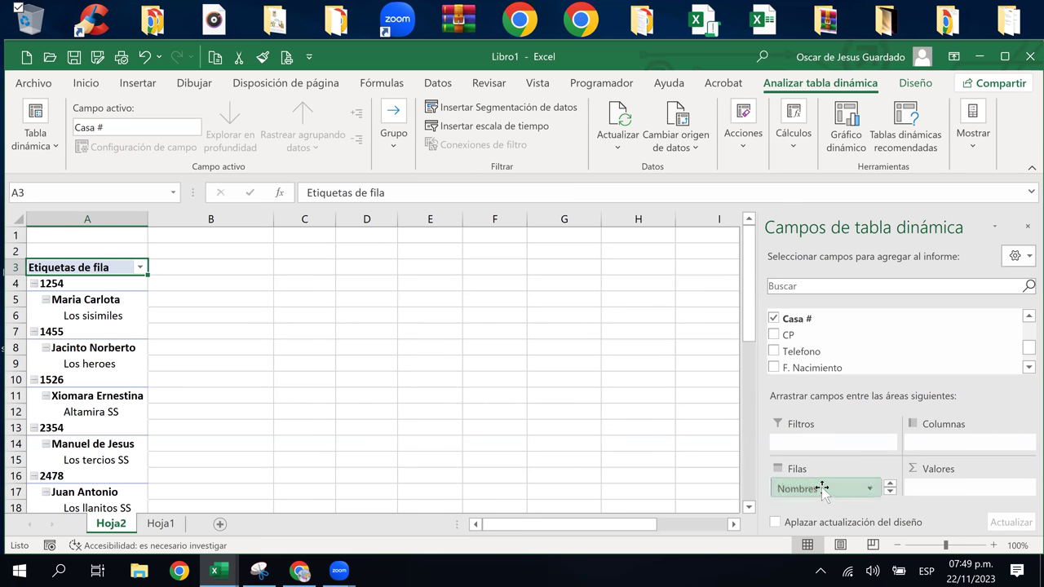
pyautogui.click(889, 484)
pyautogui.scroll(-2, 826, 493)
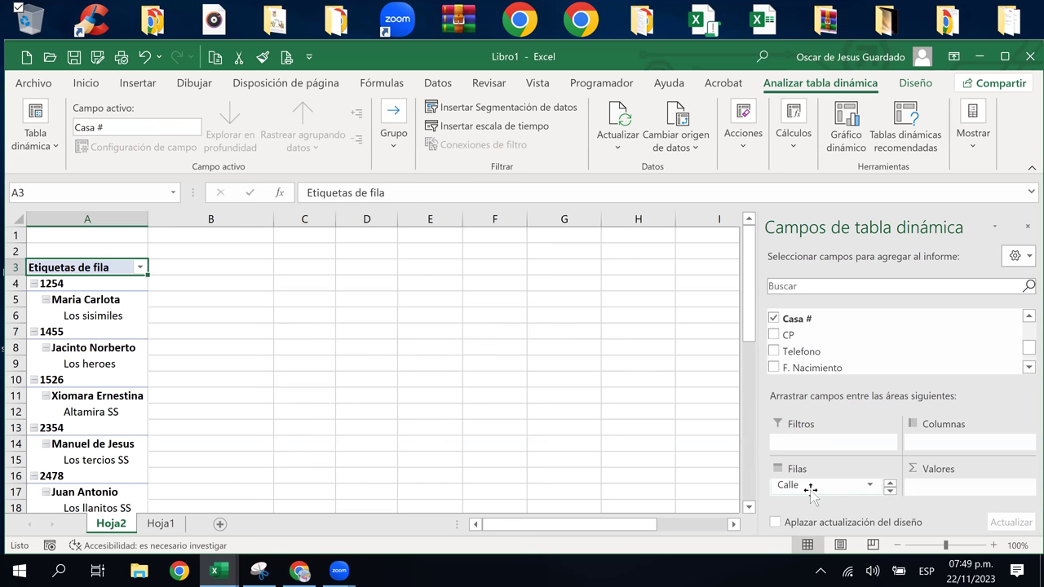
pyautogui.click(811, 488)
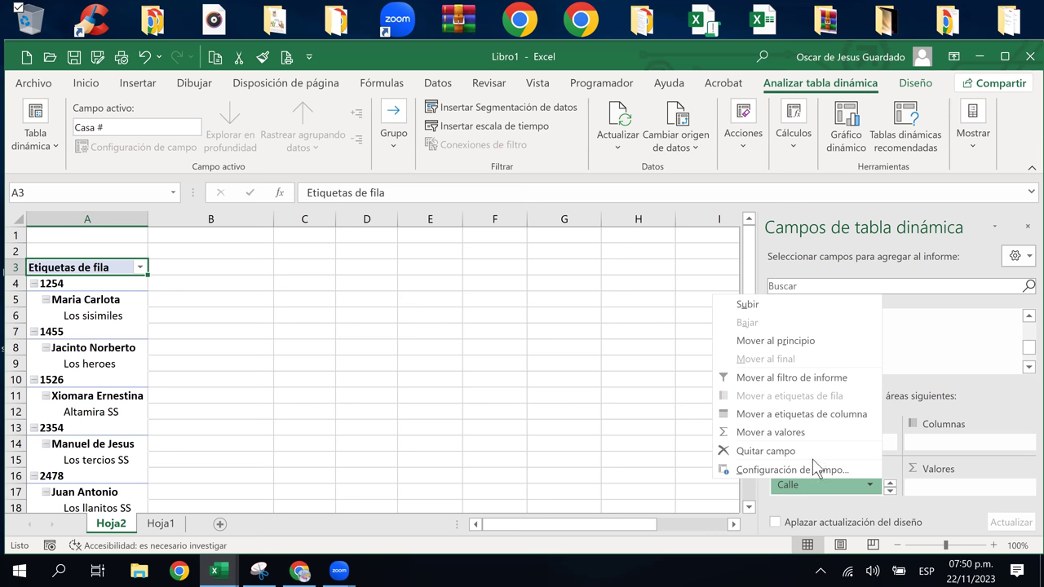
pyautogui.click(972, 391)
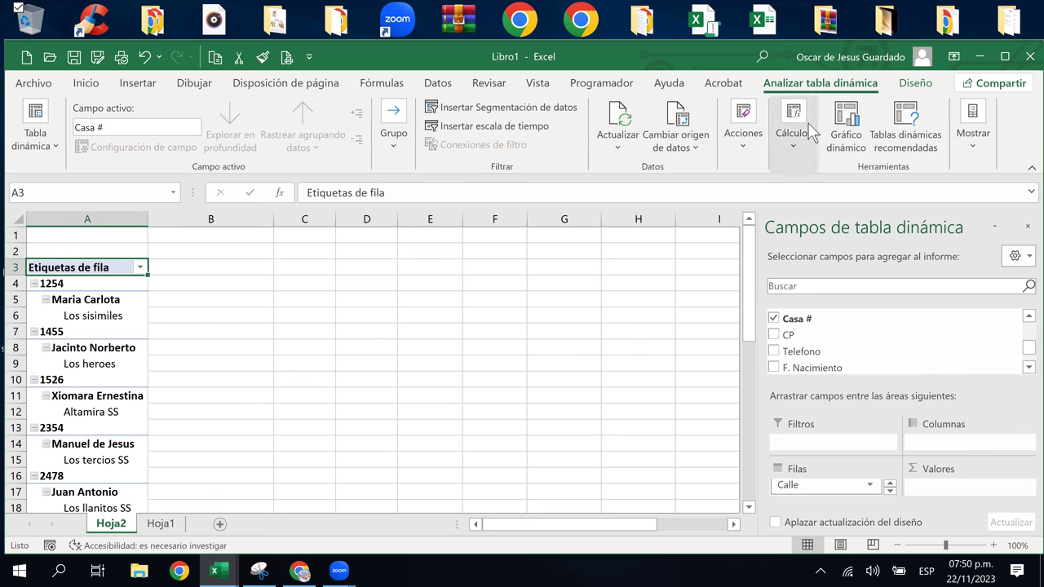
# - Collapse the ribbon and reorder the row fields to Nombres, Calle, then Casa #
pyautogui.hotkey('ctrl', 'F1')
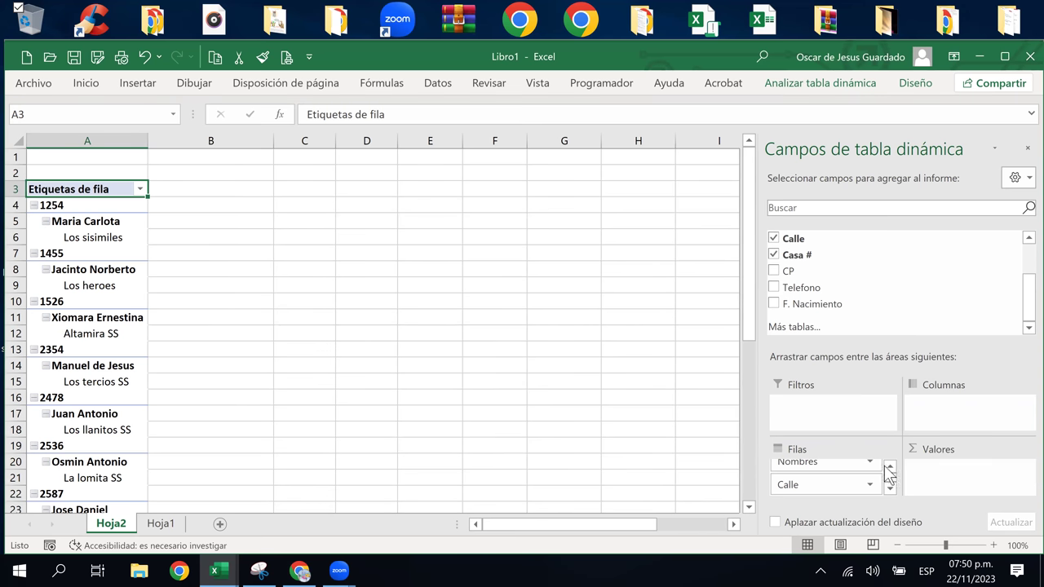
pyautogui.scroll(2, 861, 471)
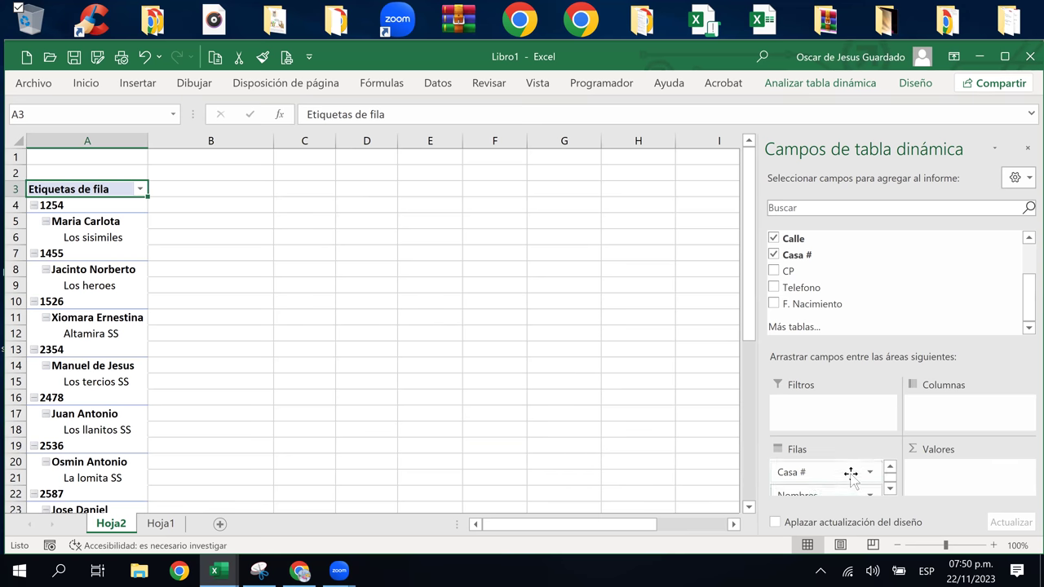
pyautogui.moveTo(813, 493)
pyautogui.mouseDown()
pyautogui.moveTo(827, 480)
pyautogui.moveTo(818, 473)
pyautogui.mouseUp()
pyautogui.scroll(-2, 828, 480)
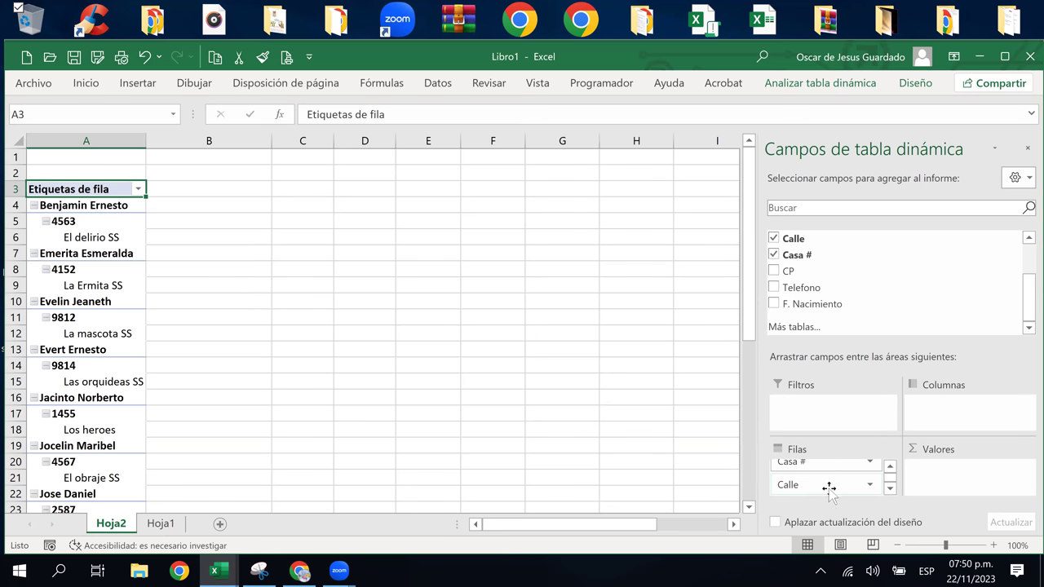
pyautogui.moveTo(845, 462); pyautogui.dragTo(843, 493)
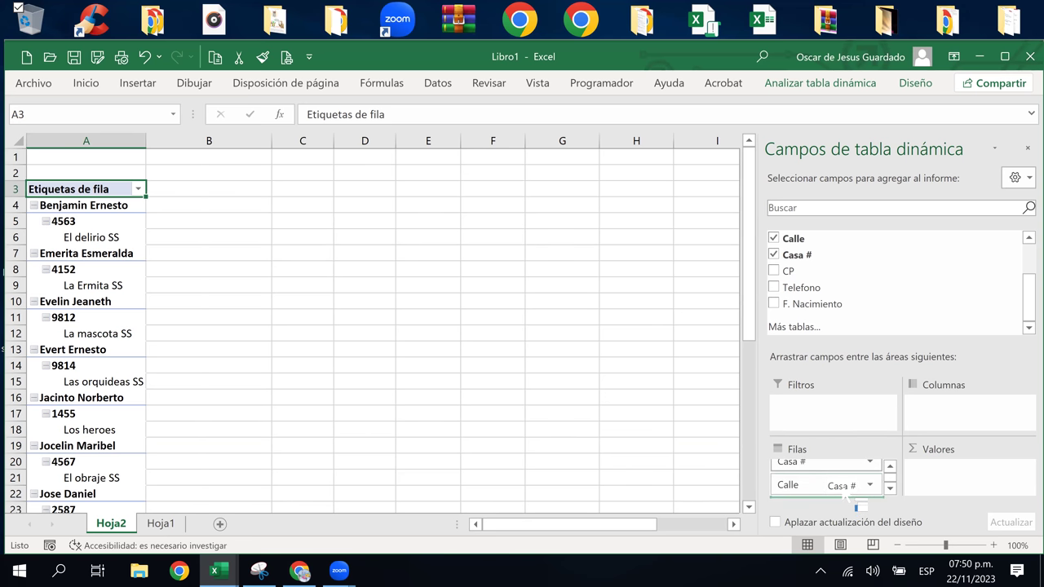
pyautogui.moveTo(845, 495); pyautogui.dragTo(843, 492)
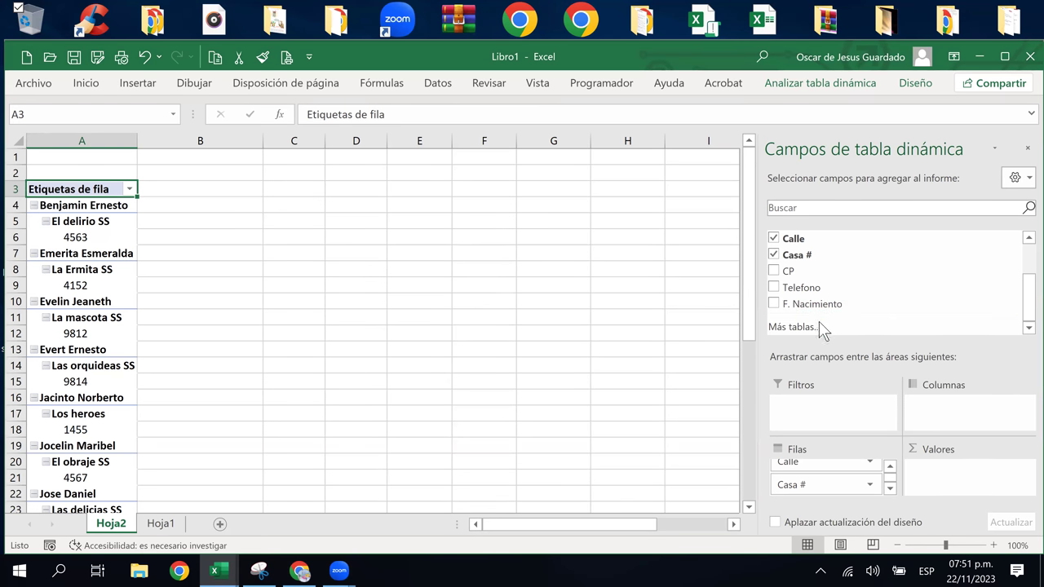
# - Try Telefono as a column field, then nest phone numbers under Casa # in Rows
pyautogui.moveTo(788, 287)
pyautogui.mouseDown()
pyautogui.moveTo(862, 326)
pyautogui.moveTo(946, 408)
pyautogui.mouseUp()
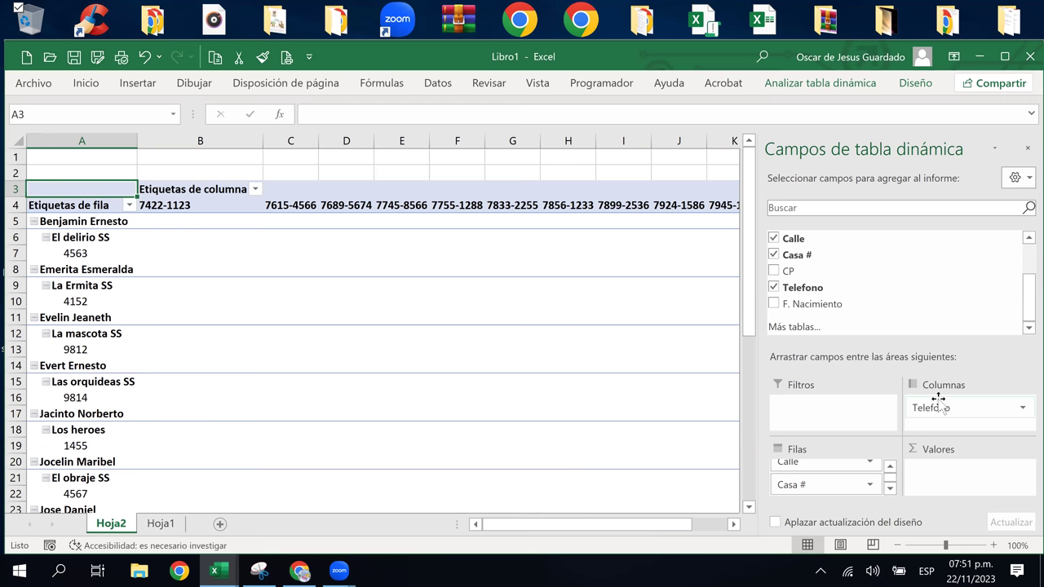
pyautogui.moveTo(938, 400)
pyautogui.mouseDown()
pyautogui.moveTo(880, 496)
pyautogui.moveTo(843, 520)
pyautogui.mouseUp()
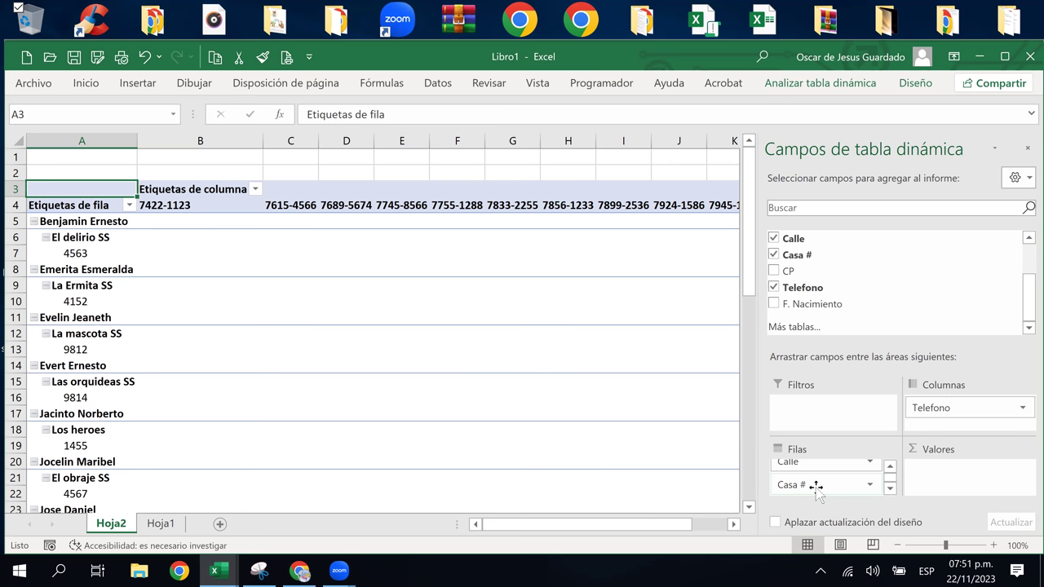
pyautogui.moveTo(842, 519); pyautogui.dragTo(794, 483)
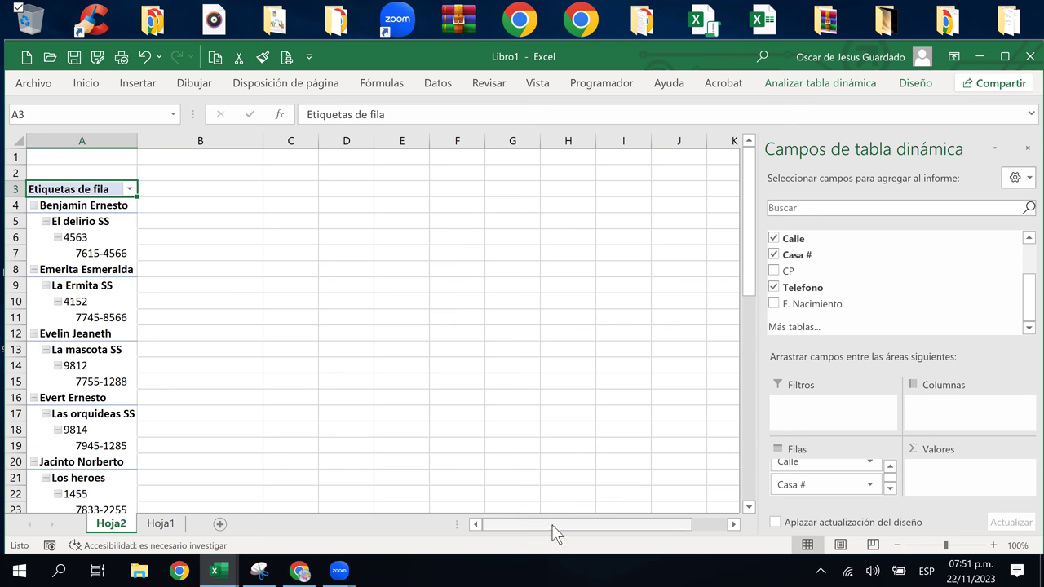
pyautogui.moveTo(848, 272)
pyautogui.mouseDown()
pyautogui.moveTo(888, 296)
pyautogui.moveTo(905, 326)
pyautogui.mouseUp()
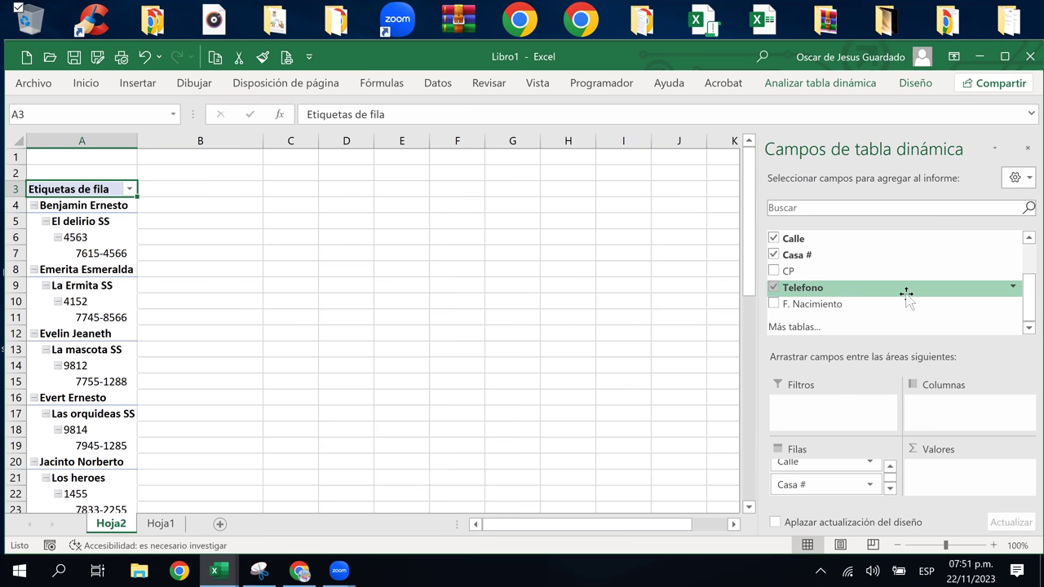
pyautogui.scroll(2, 906, 293)
pyautogui.scroll(2, 907, 293)
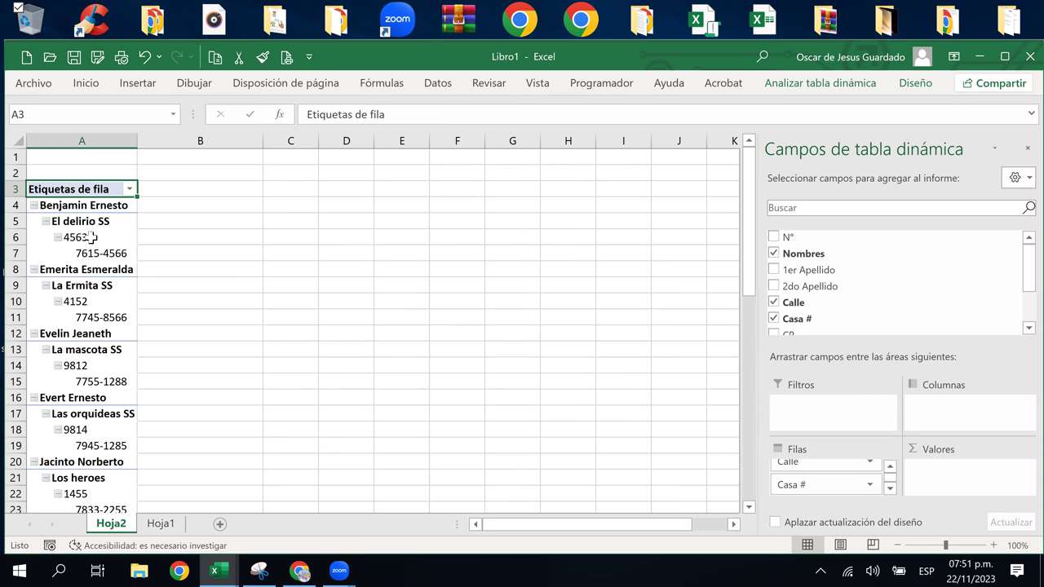
# - Inspect the street, name and phone number labels in the PivotTable
pyautogui.click(113, 247)
pyautogui.click(87, 225)
pyautogui.click(82, 206)
pyautogui.click(99, 267)
pyautogui.click(72, 221)
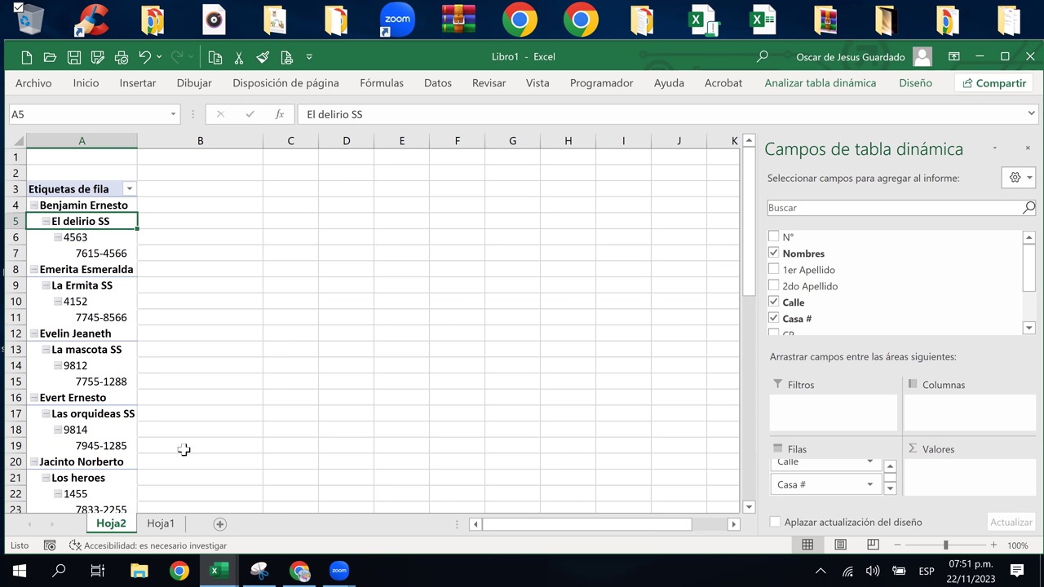
pyautogui.click(115, 256)
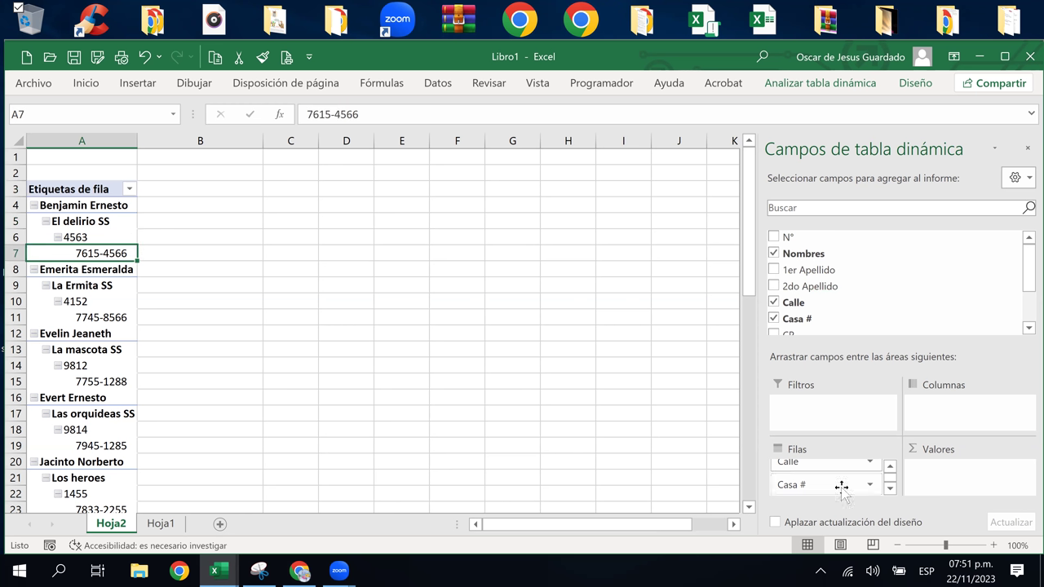
pyautogui.scroll(1, 857, 477)
pyautogui.scroll(-2, 858, 478)
pyautogui.scroll(-1, 860, 481)
# - Test Telefono as a count in Values, then return it to Rows below Casa #
pyautogui.moveTo(842, 485); pyautogui.dragTo(932, 479)
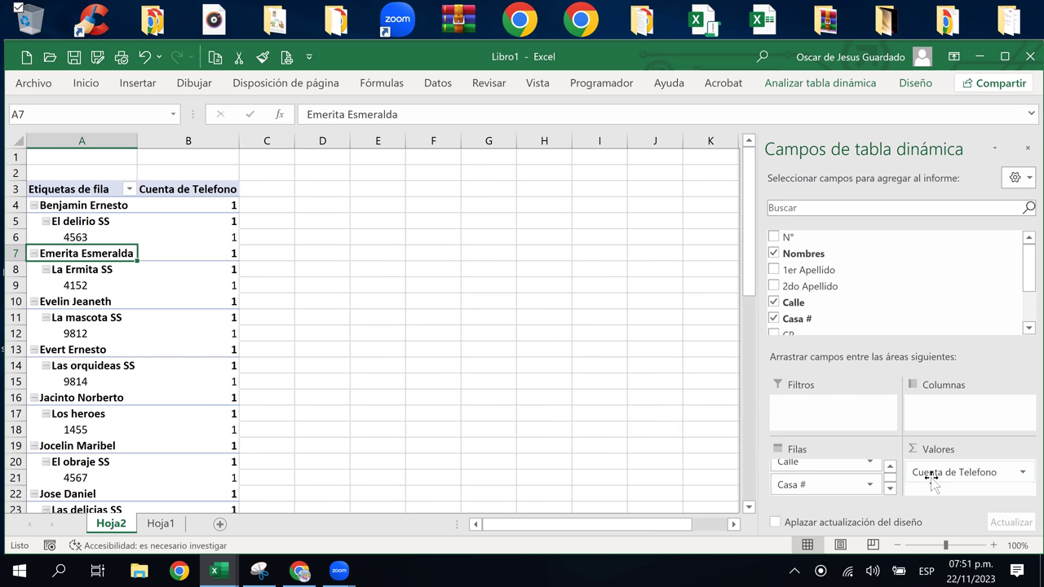
pyautogui.moveTo(954, 475); pyautogui.dragTo(834, 490)
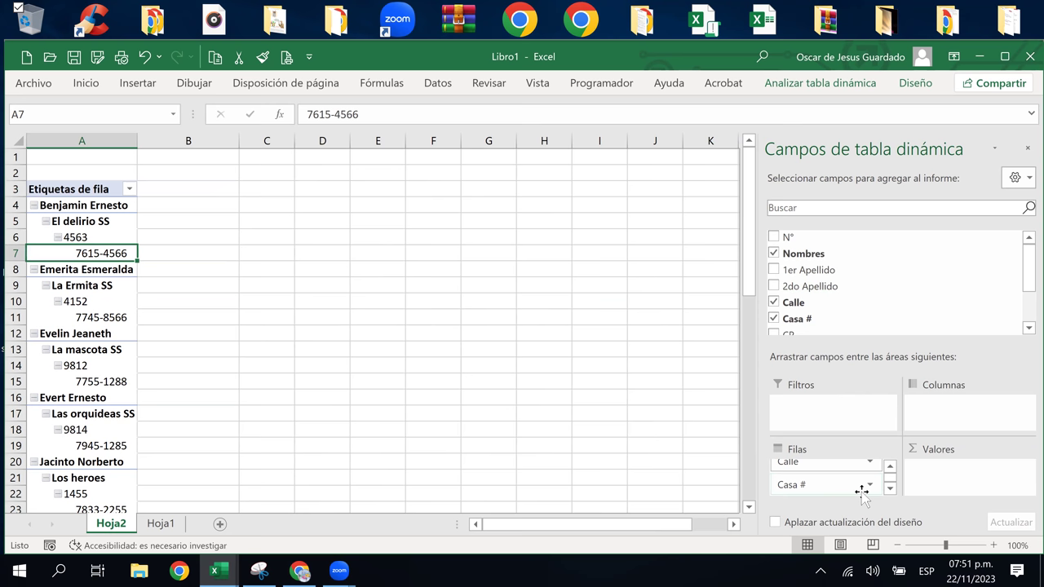
pyautogui.scroll(2, 827, 490)
pyautogui.scroll(-2, 827, 492)
pyautogui.scroll(2, 827, 491)
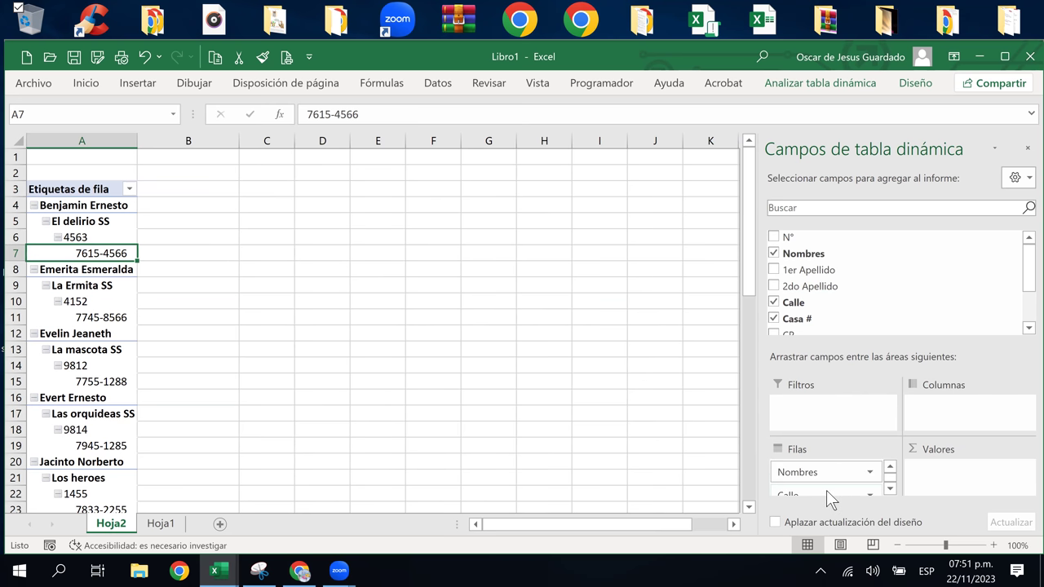
pyautogui.scroll(-2, 827, 489)
pyautogui.scroll(2, 826, 483)
pyautogui.scroll(-2, 826, 474)
pyautogui.scroll(2, 824, 481)
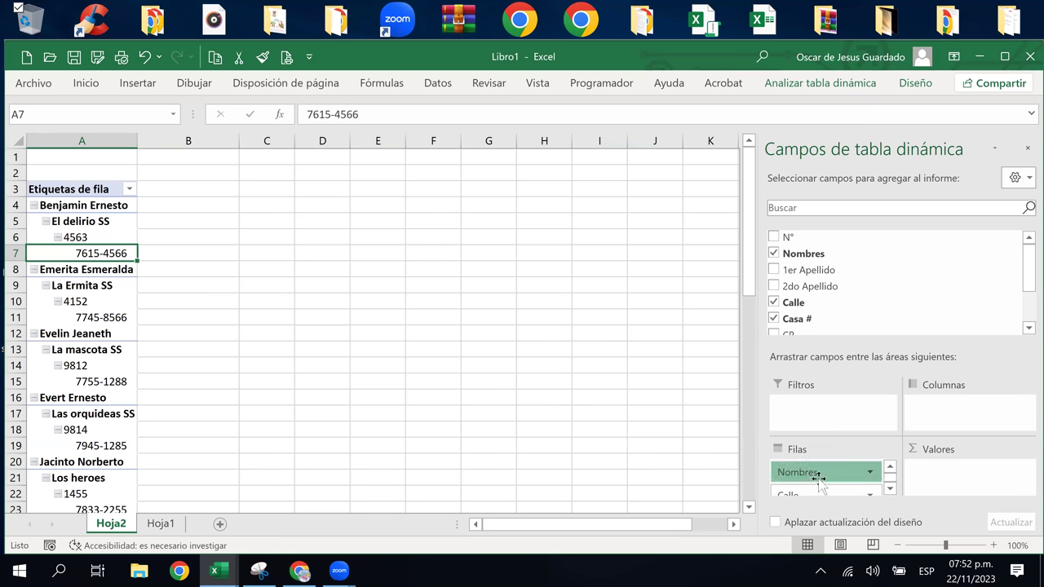
# - Move Nombres and Telefono into Columnas, leaving Calle and Casa # as rows
pyautogui.moveTo(819, 480); pyautogui.dragTo(932, 417)
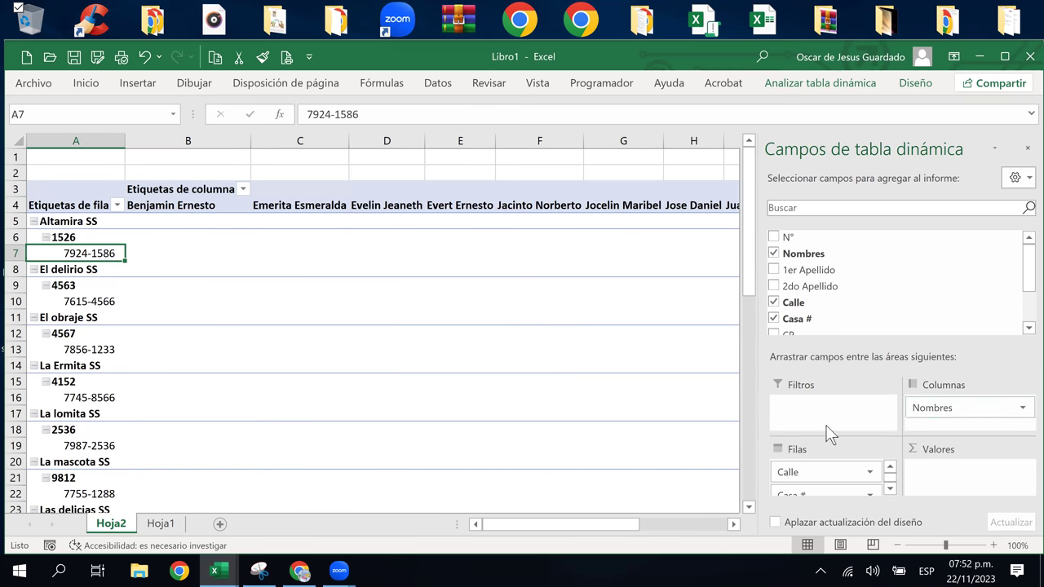
pyautogui.scroll(-1, 816, 477)
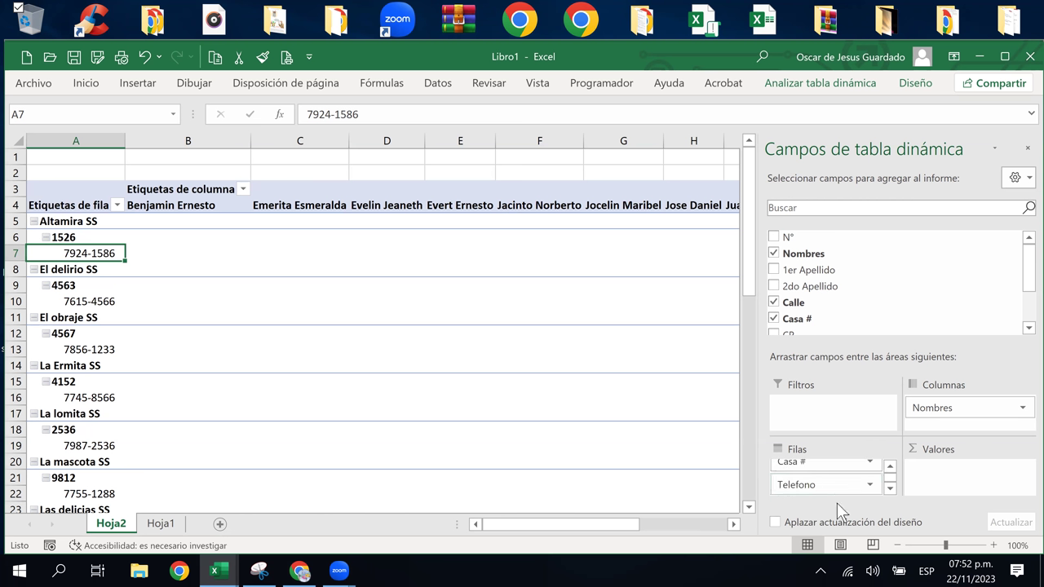
pyautogui.scroll(1, 835, 487)
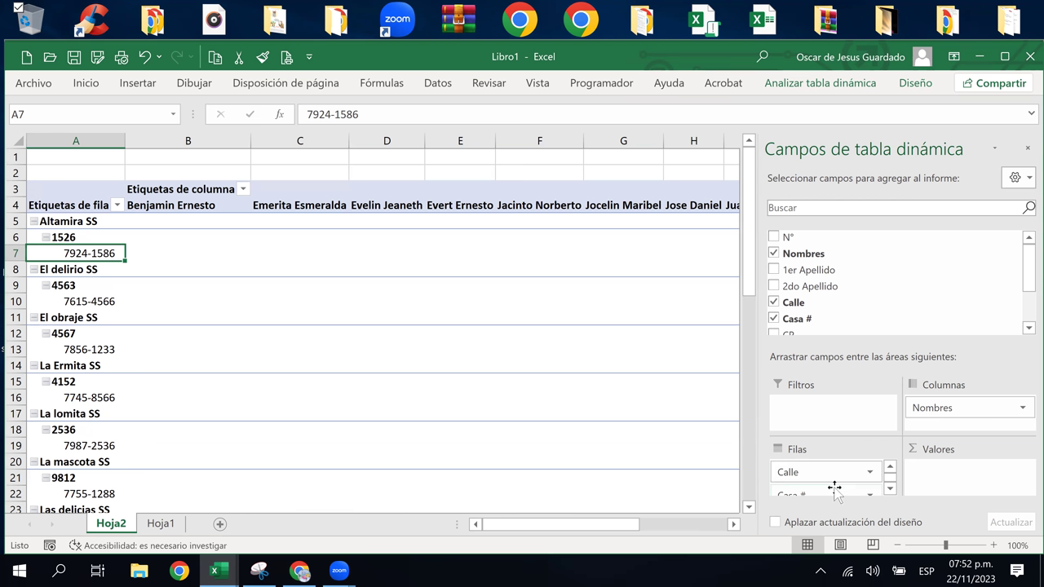
pyautogui.scroll(-1, 834, 487)
pyautogui.scroll(1, 834, 487)
pyautogui.scroll(-1, 815, 493)
pyautogui.moveTo(819, 486); pyautogui.dragTo(935, 429)
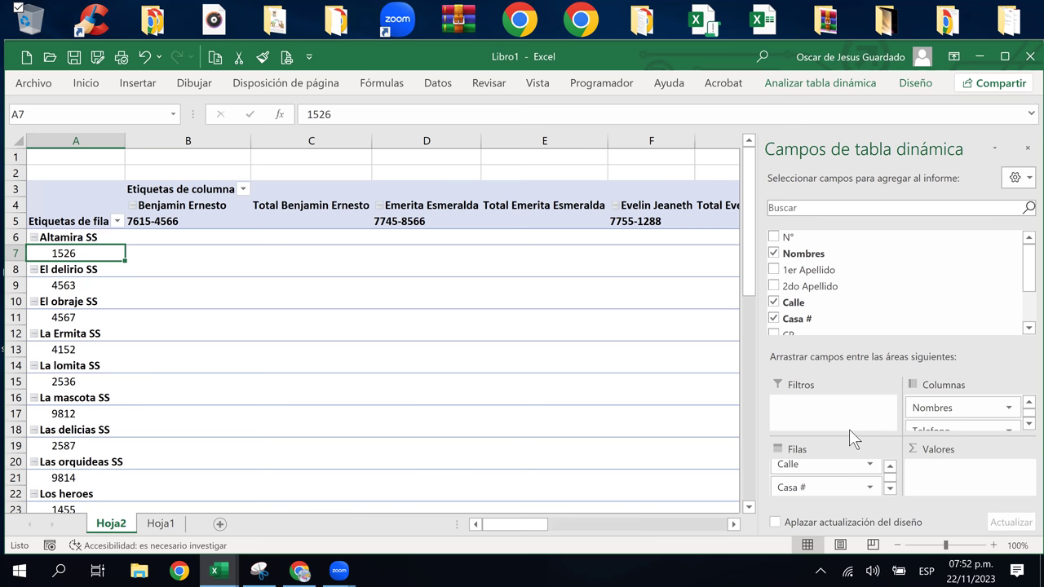
pyautogui.moveTo(939, 430)
pyautogui.mouseDown()
pyautogui.moveTo(955, 452)
pyautogui.moveTo(942, 481)
pyautogui.mouseUp()
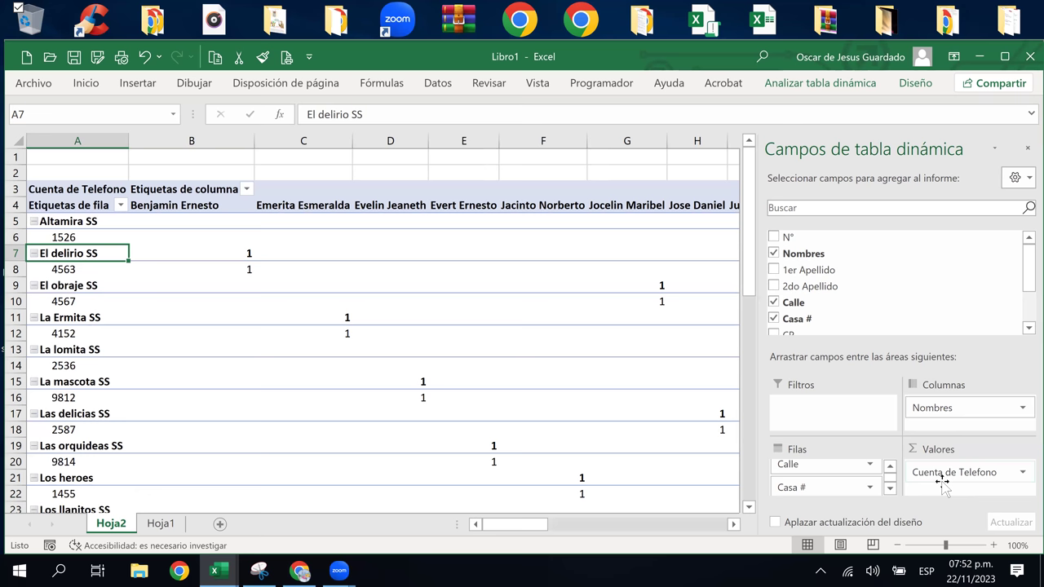
pyautogui.moveTo(946, 473); pyautogui.dragTo(943, 426)
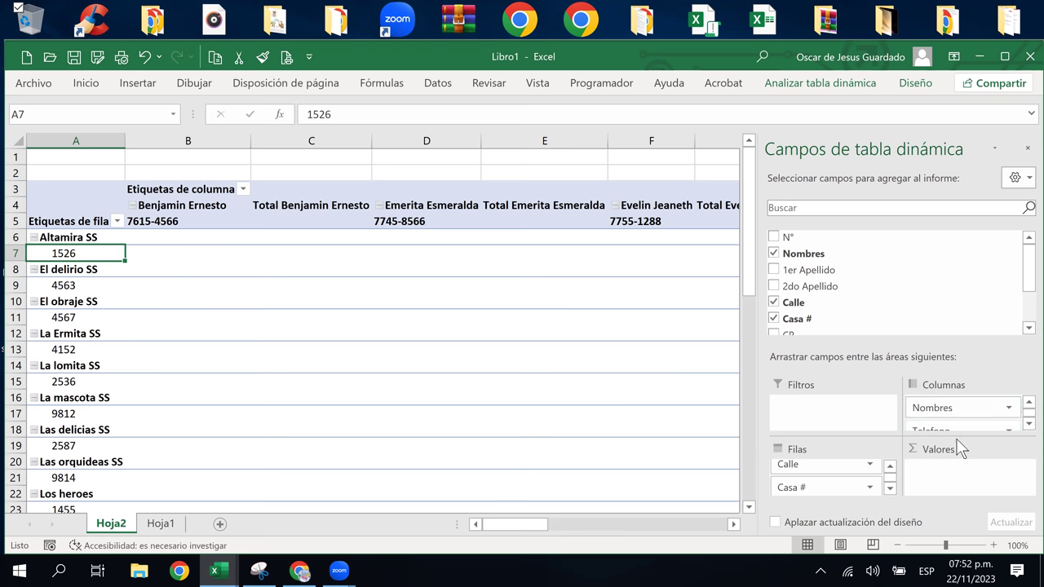
# - Make Telefono the report filter in B1, left at (Todas) to show every phone number
pyautogui.moveTo(958, 429)
pyautogui.mouseDown()
pyautogui.moveTo(842, 426)
pyautogui.moveTo(840, 416)
pyautogui.mouseUp()
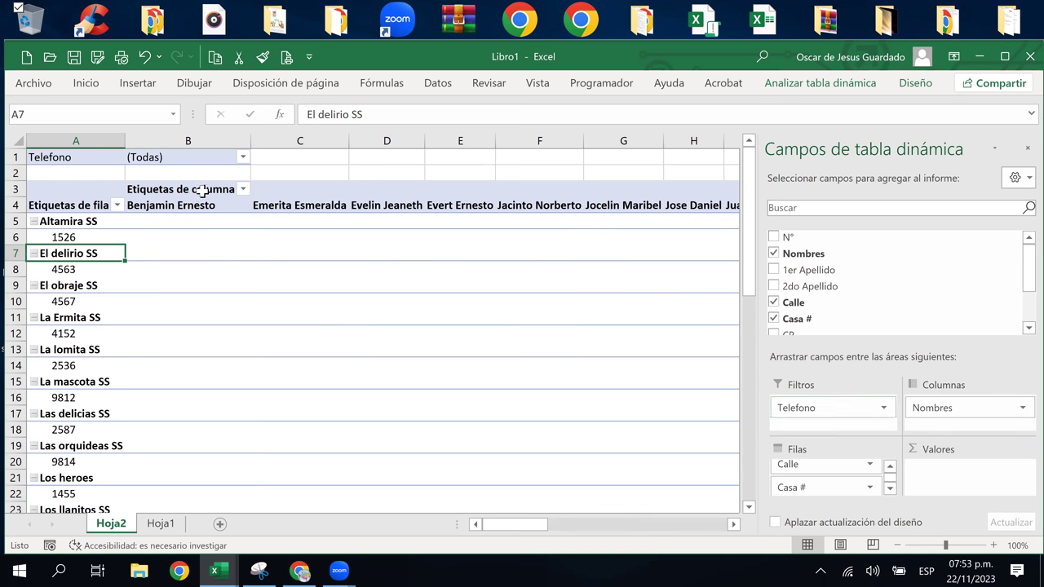
pyautogui.click(242, 157)
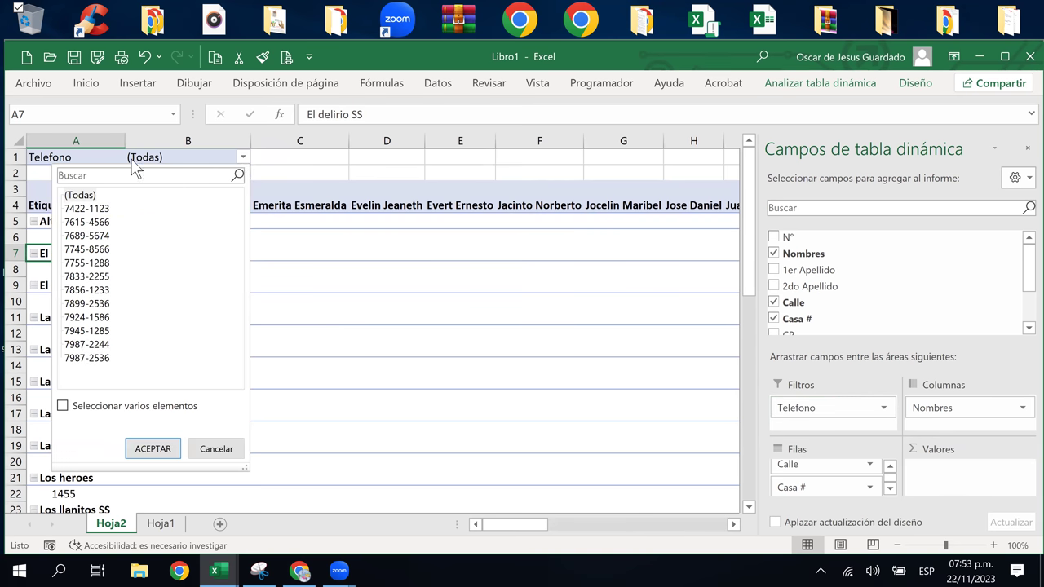
pyautogui.click(241, 160)
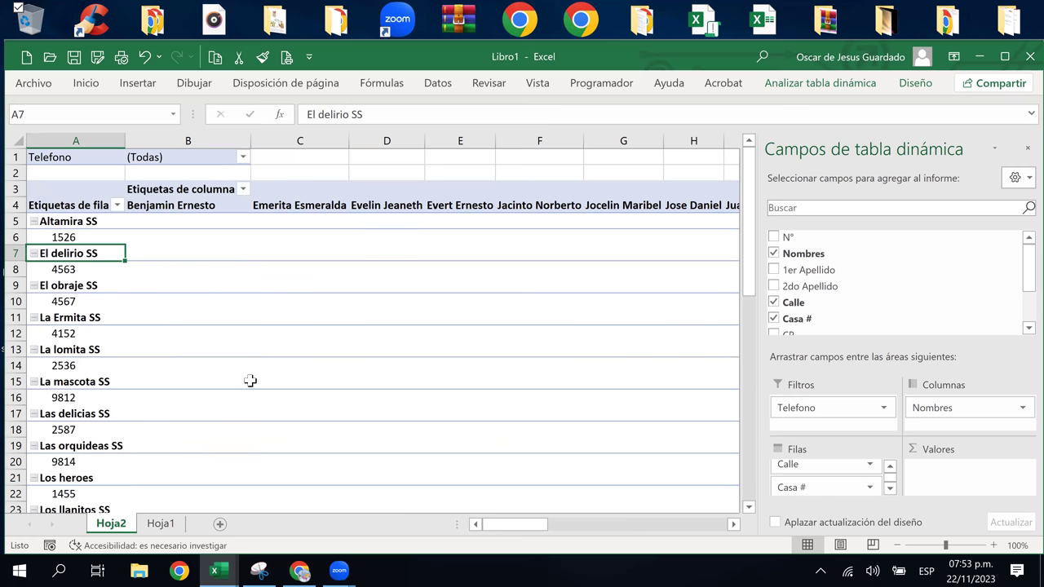
pyautogui.click(235, 157)
pyautogui.click(241, 159)
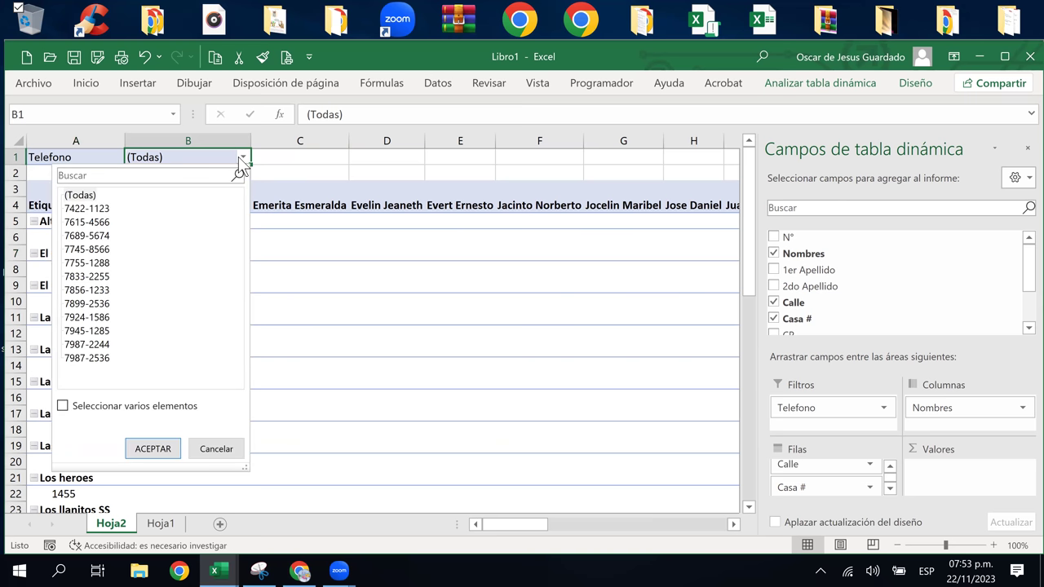
pyautogui.click(90, 196)
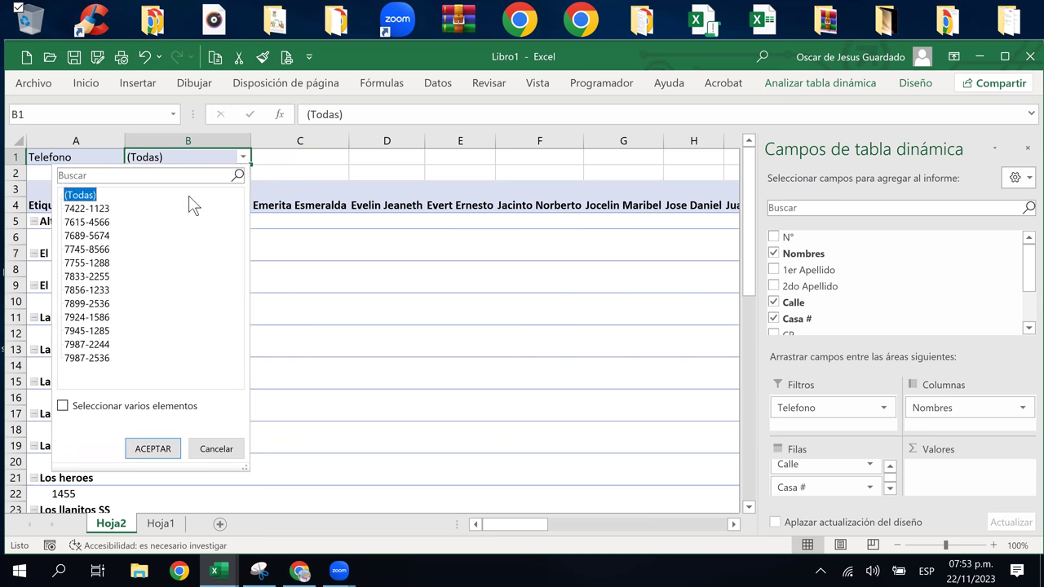
pyautogui.click(217, 449)
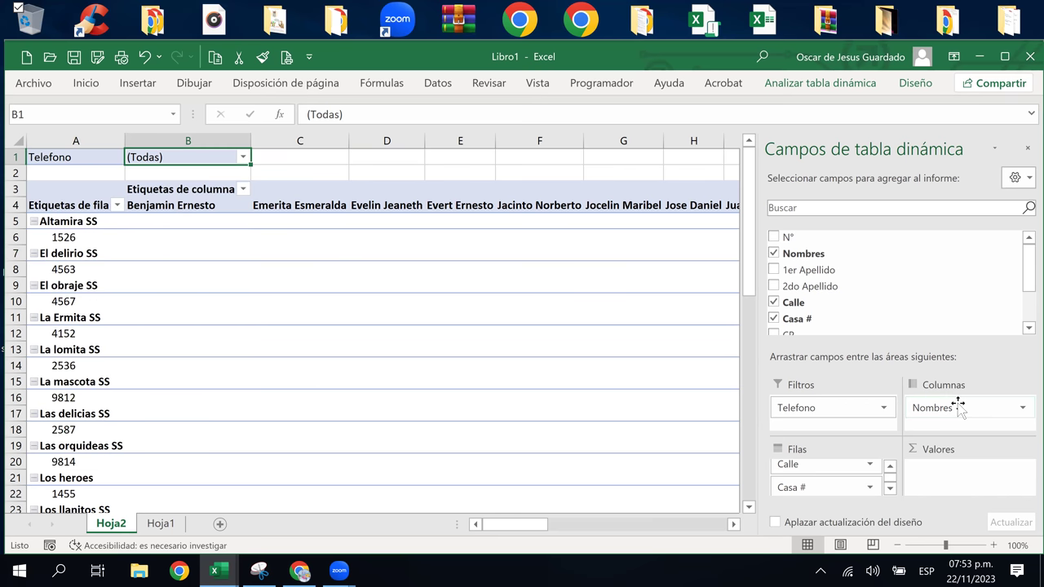
pyautogui.scroll(-1, 811, 465)
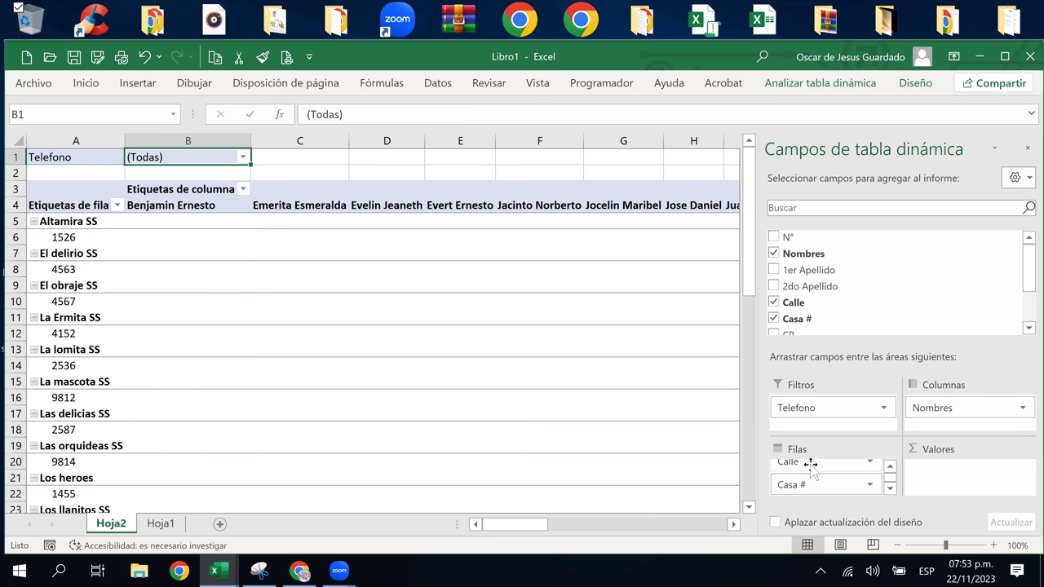
pyautogui.scroll(2, 811, 465)
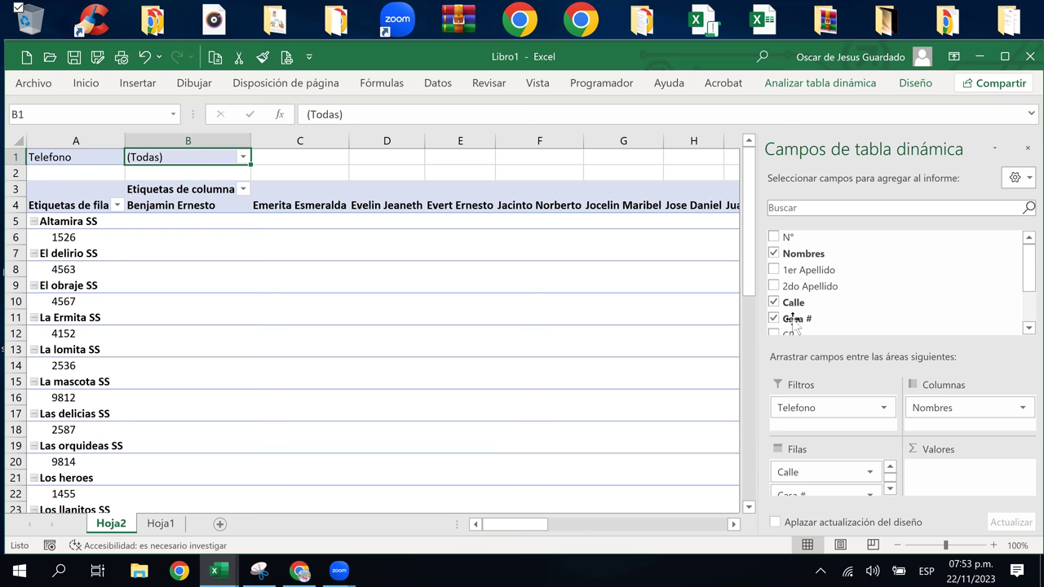
# - Add 1er Apellido as a report filter placed above Telefono
pyautogui.moveTo(828, 272); pyautogui.dragTo(852, 410)
pyautogui.moveTo(832, 414); pyautogui.dragTo(829, 412)
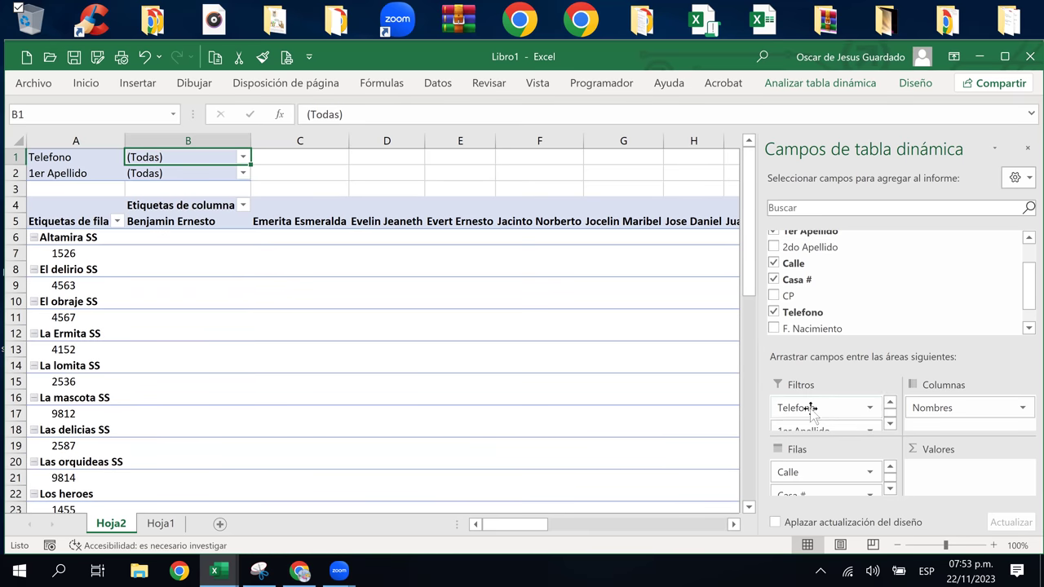
pyautogui.moveTo(815, 403); pyautogui.dragTo(818, 424)
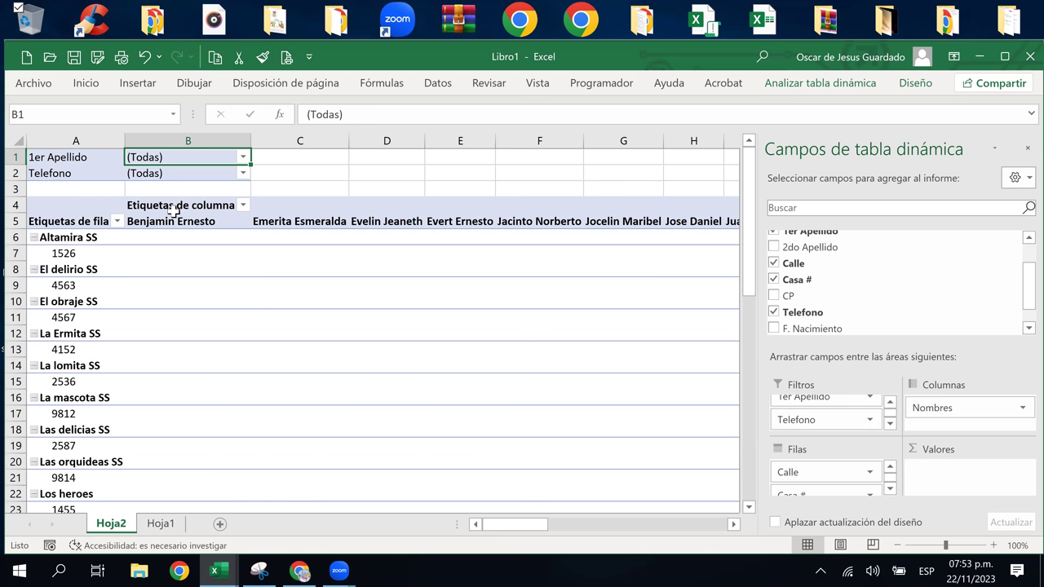
# - Filter 1er Apellido to Figueroa, then reset it to (Todas)
pyautogui.click(243, 158)
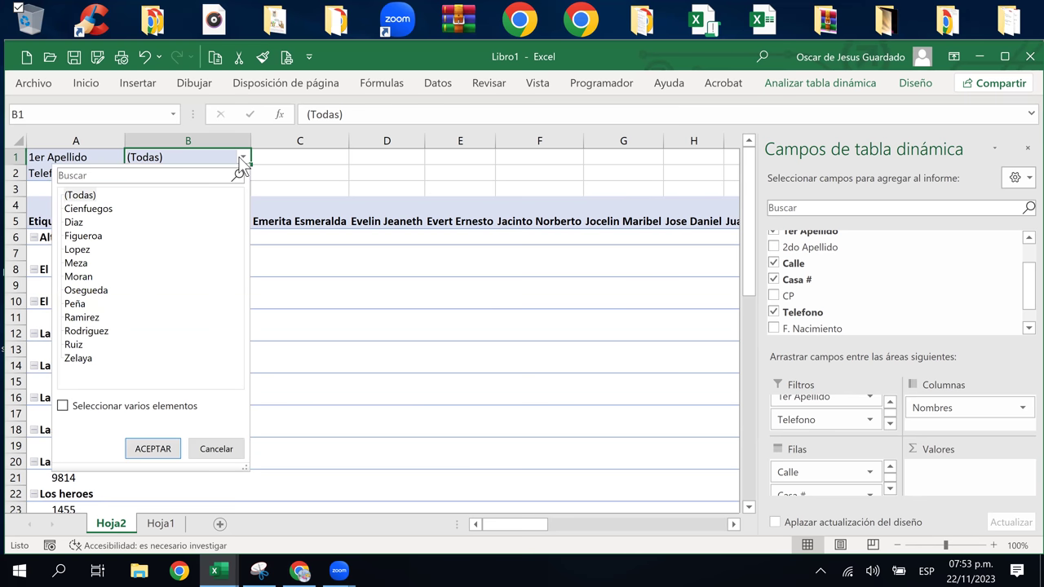
pyautogui.click(89, 236)
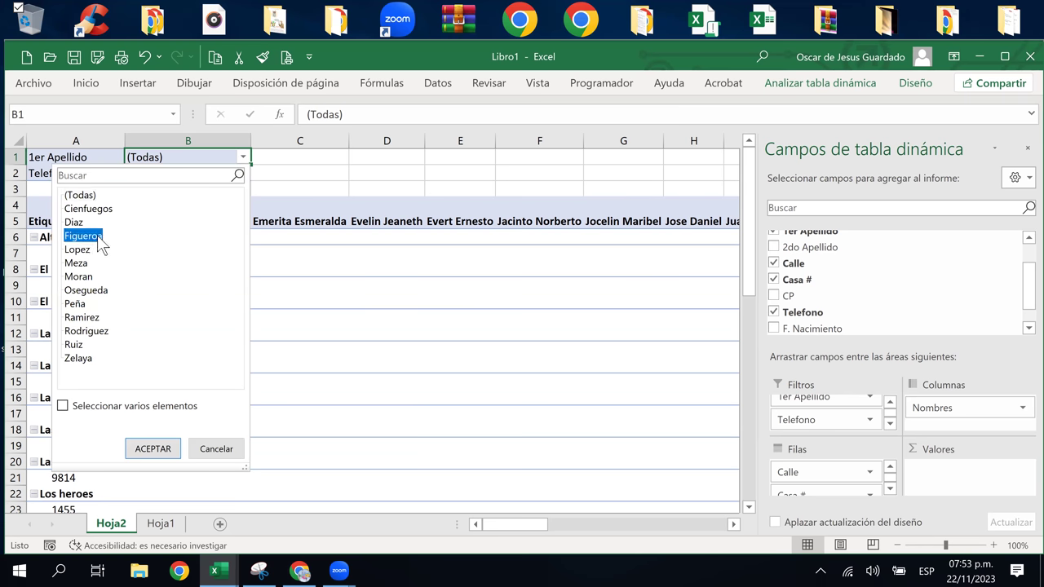
pyautogui.click(152, 449)
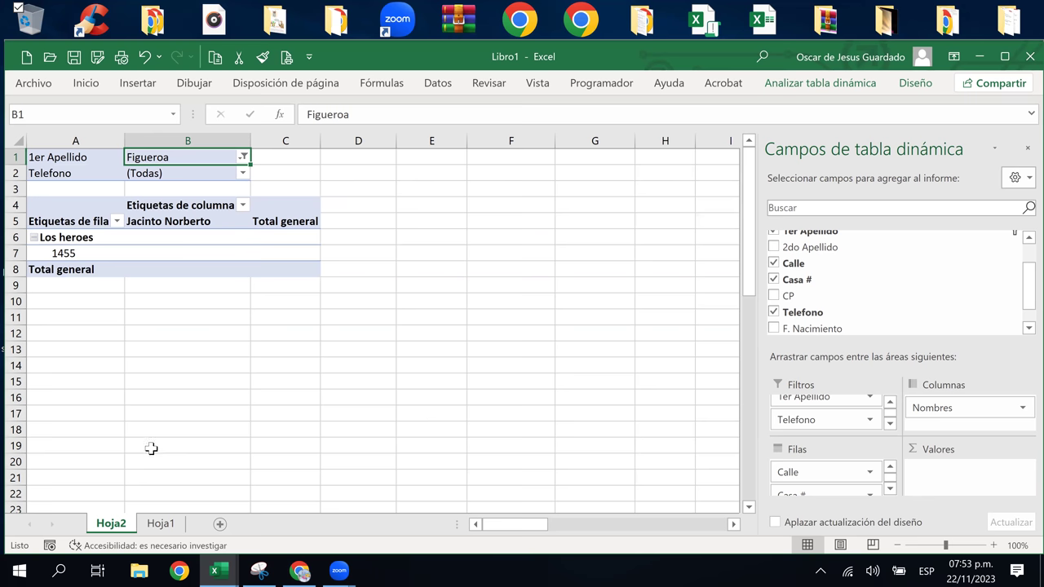
pyautogui.click(243, 156)
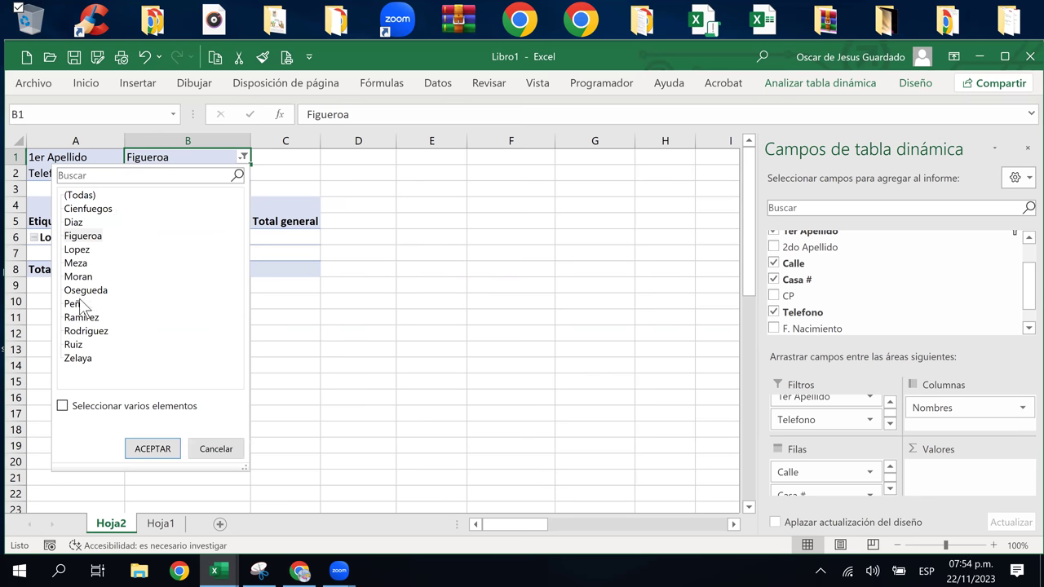
pyautogui.click(82, 199)
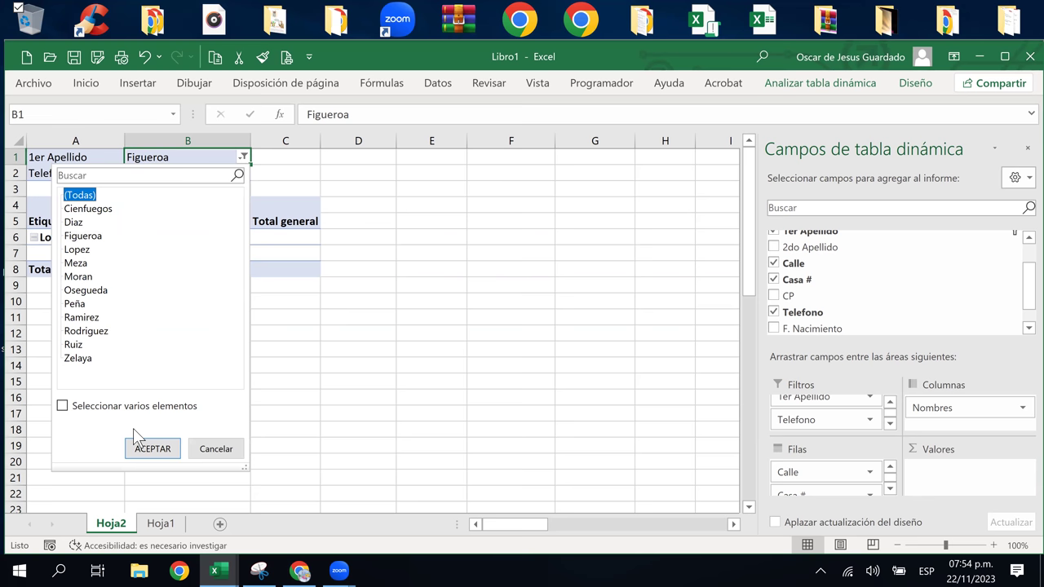
pyautogui.click(153, 450)
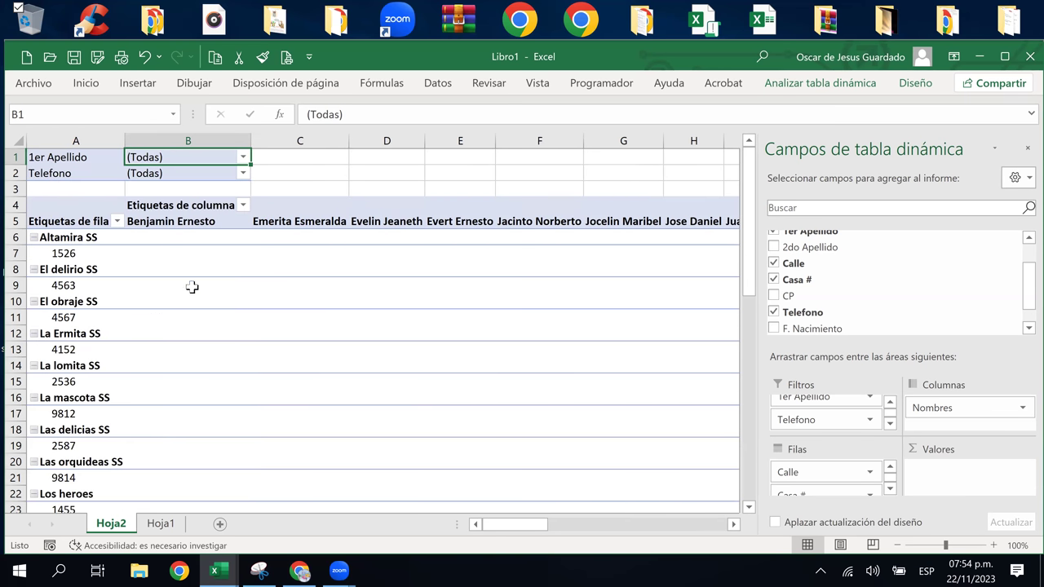
# - Move Nombres, Calle and Casa # out of Columnas into Filas as nested row labels
pyautogui.moveTo(930, 408)
pyautogui.mouseDown()
pyautogui.moveTo(829, 484)
pyautogui.moveTo(816, 465)
pyautogui.mouseUp()
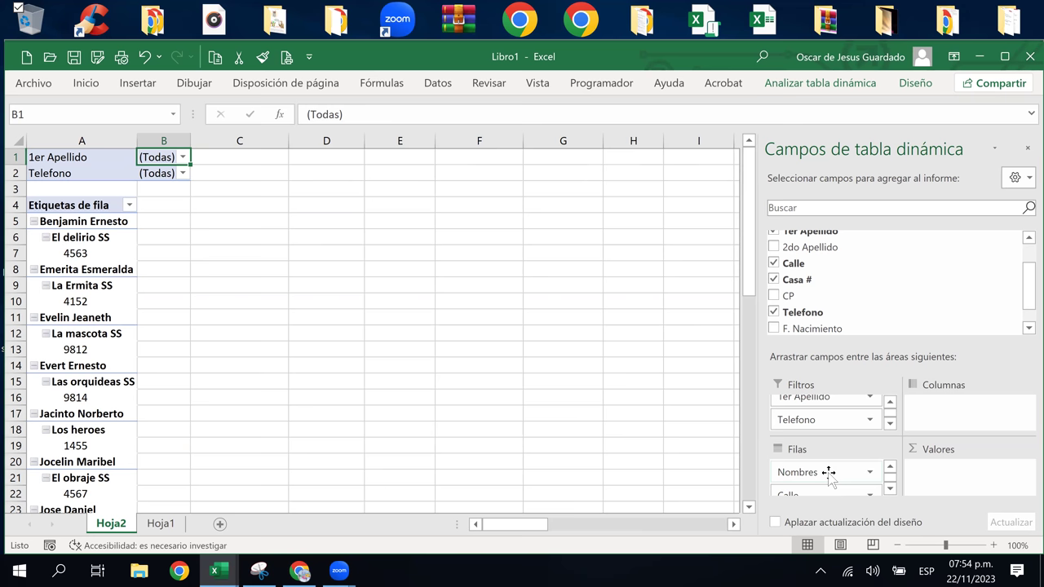
pyautogui.moveTo(828, 472); pyautogui.dragTo(938, 397)
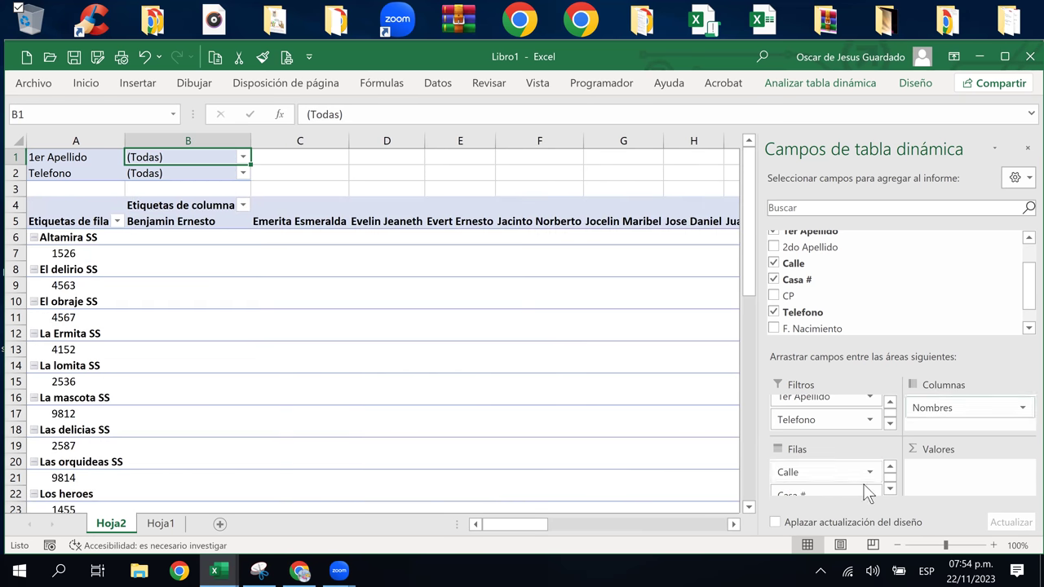
pyautogui.scroll(-1, 848, 477)
pyautogui.scroll(1, 856, 484)
pyautogui.moveTo(849, 472)
pyautogui.mouseDown()
pyautogui.moveTo(951, 447)
pyautogui.moveTo(942, 425)
pyautogui.mouseUp()
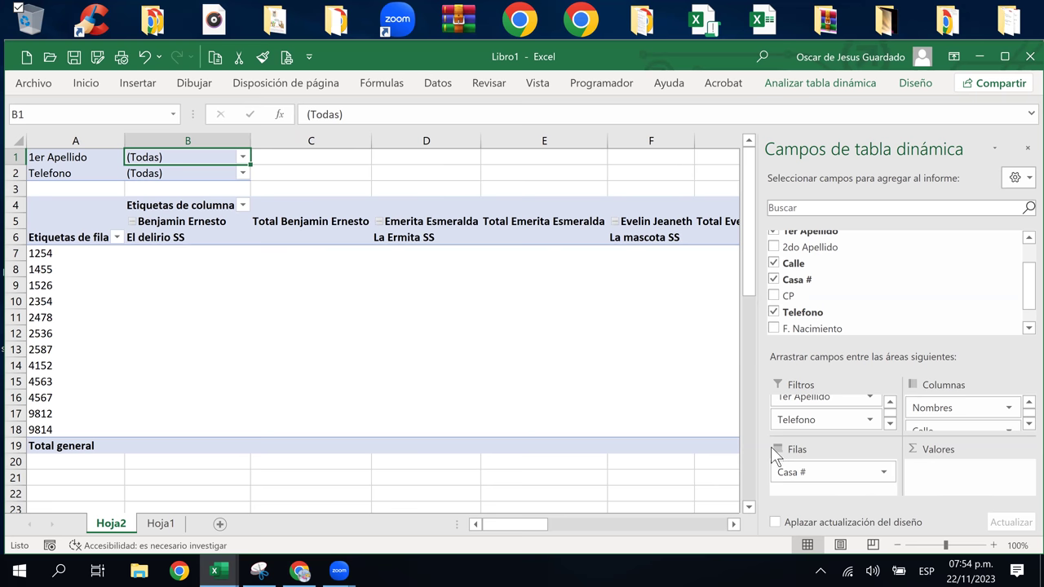
pyautogui.moveTo(807, 472)
pyautogui.mouseDown()
pyautogui.moveTo(948, 454)
pyautogui.moveTo(944, 428)
pyautogui.mouseUp()
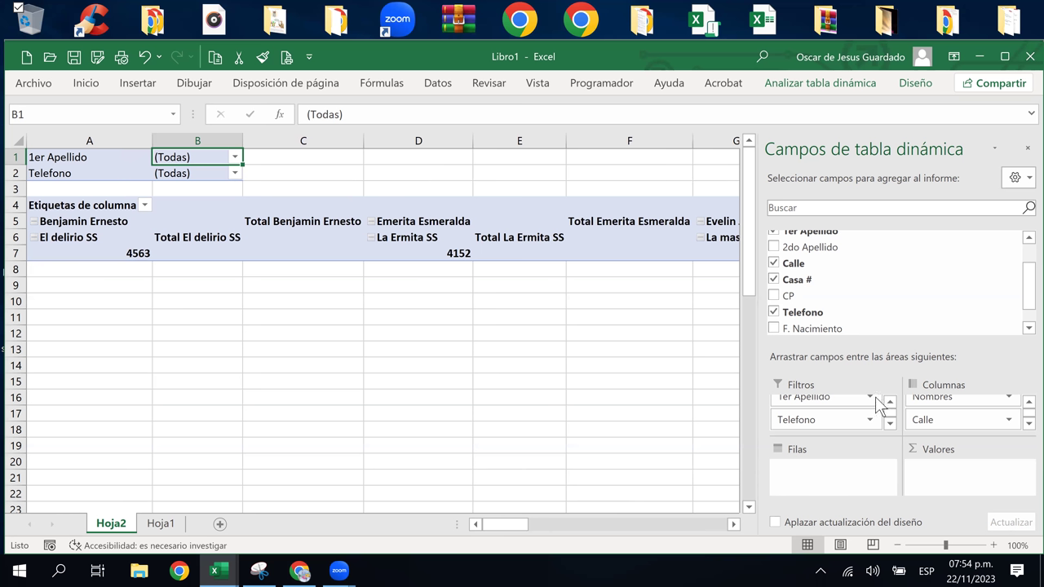
pyautogui.scroll(1, 944, 408)
pyautogui.moveTo(950, 408); pyautogui.dragTo(826, 464)
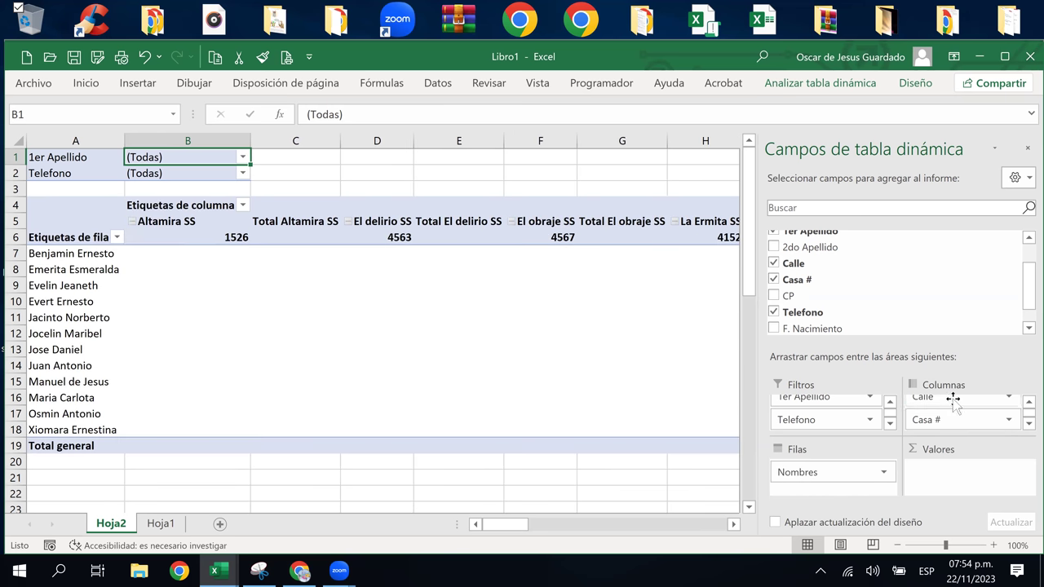
pyautogui.moveTo(951, 400); pyautogui.dragTo(848, 483)
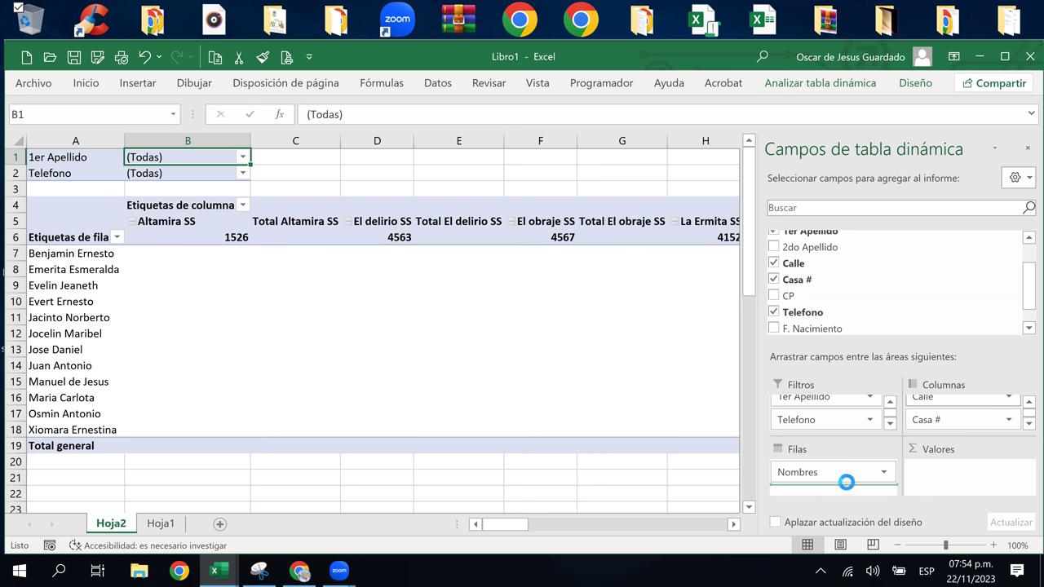
pyautogui.moveTo(930, 408); pyautogui.dragTo(857, 492)
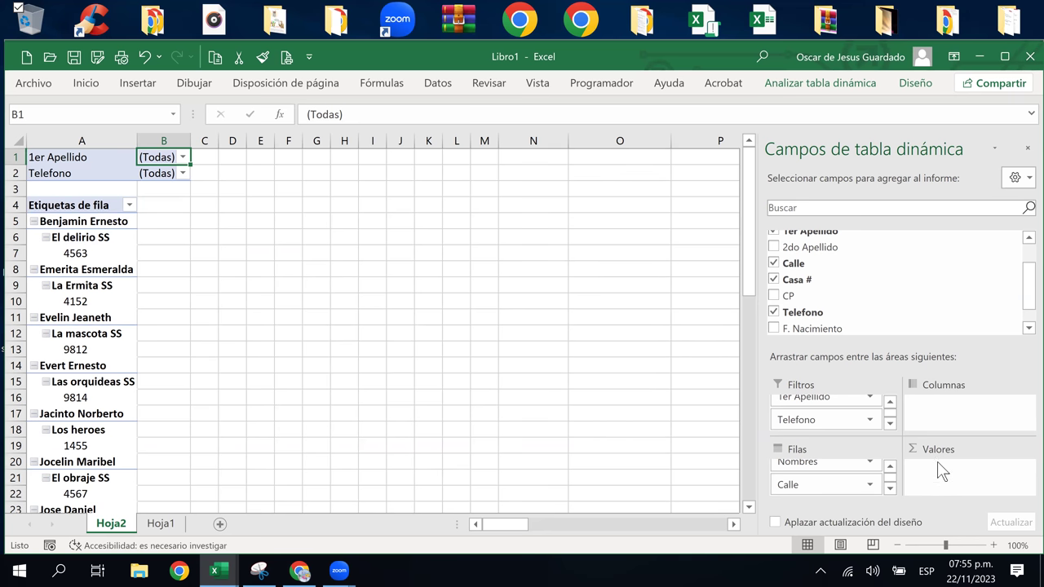
# - Select a value cell in the PivotTable and keep the ribbon expanded with Ctrl+F1
pyautogui.moveTo(906, 328)
pyautogui.mouseDown()
pyautogui.moveTo(980, 384)
pyautogui.moveTo(12, 239)
pyautogui.mouseUp()
pyautogui.click(190, 233)
pyautogui.click(344, 300)
pyautogui.click(261, 189)
pyautogui.click(259, 316)
pyautogui.click(82, 237)
pyautogui.click(344, 316)
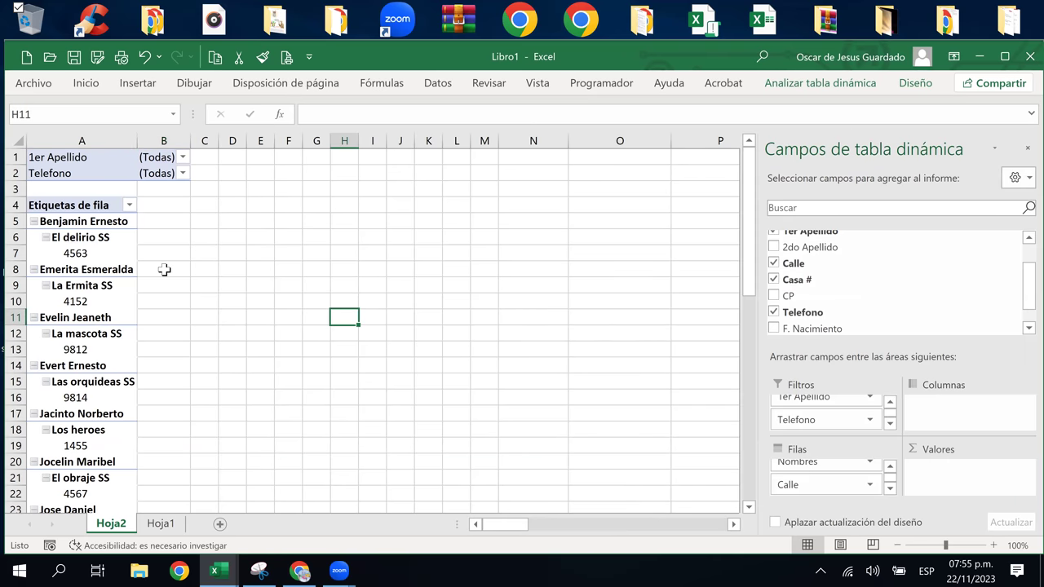
pyautogui.click(82, 253)
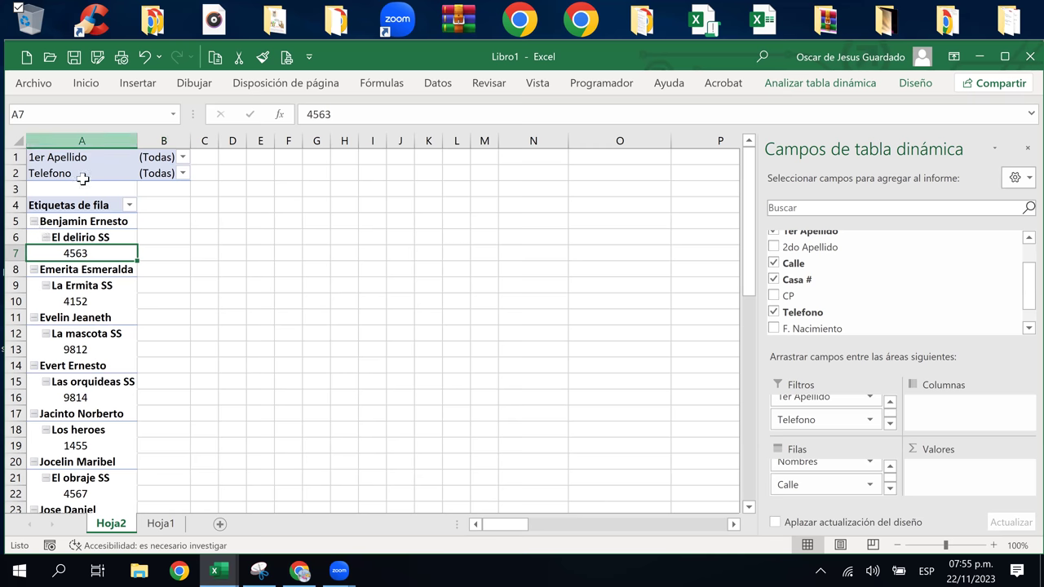
pyautogui.click(272, 236)
pyautogui.click(82, 254)
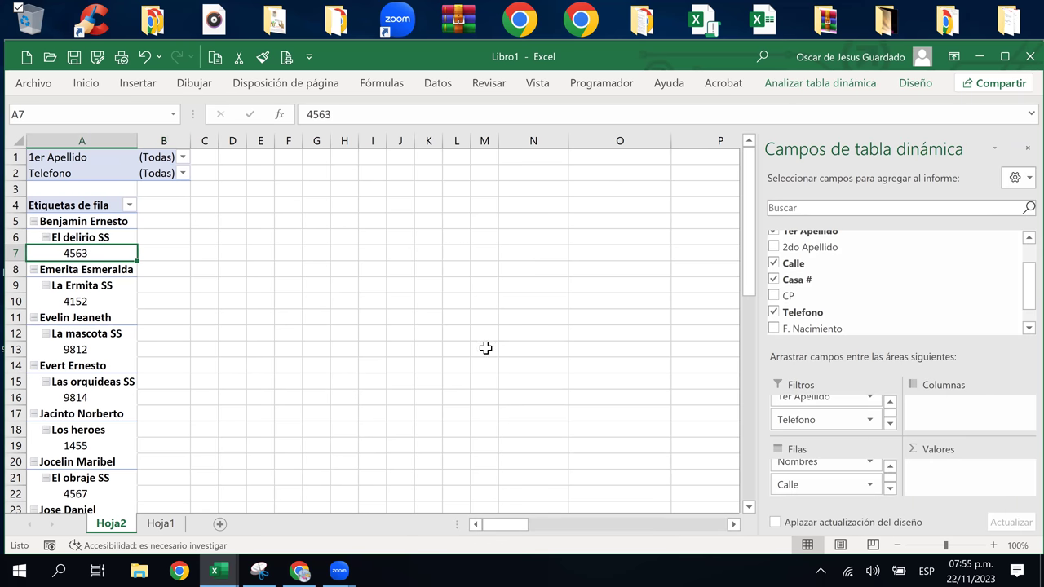
pyautogui.hotkey('ctrl', 'F1')
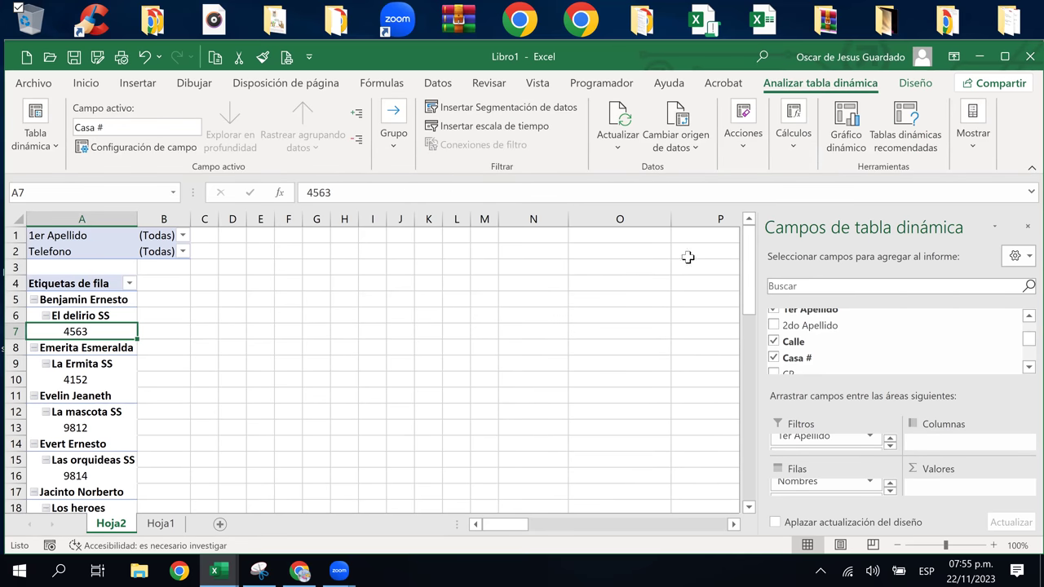
# - Insert five slicers at once: Nombres, 1er Apellido, 2do Apellido, Telefono and F. Nacimiento
pyautogui.click(742, 154)
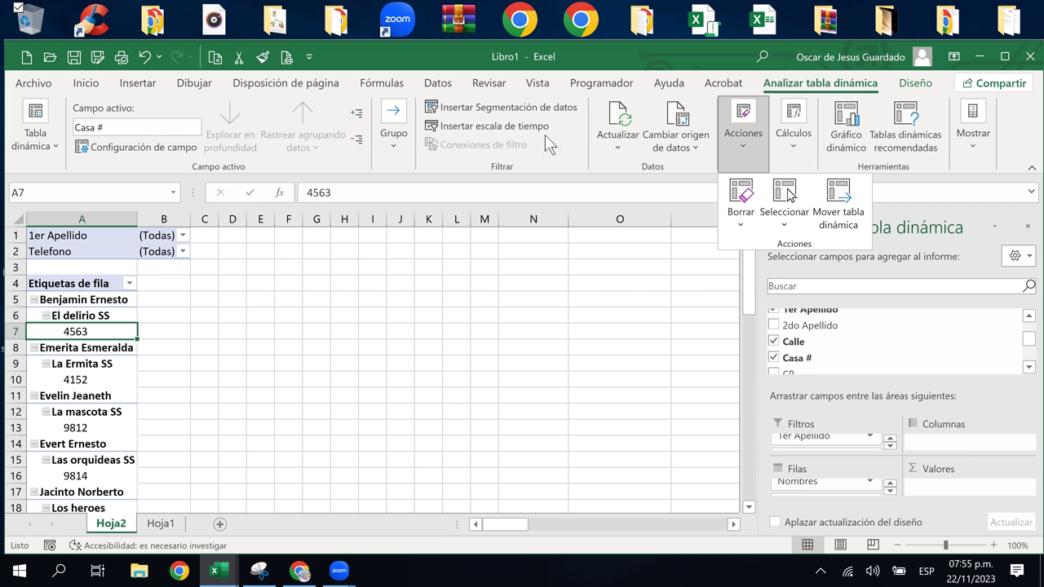
pyautogui.click(531, 109)
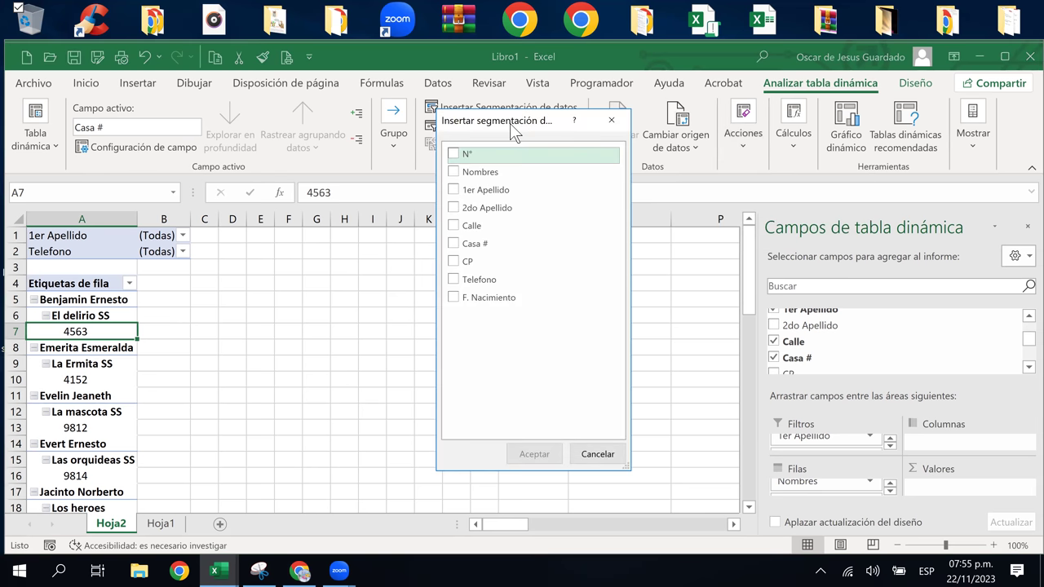
pyautogui.click(454, 172)
pyautogui.click(454, 190)
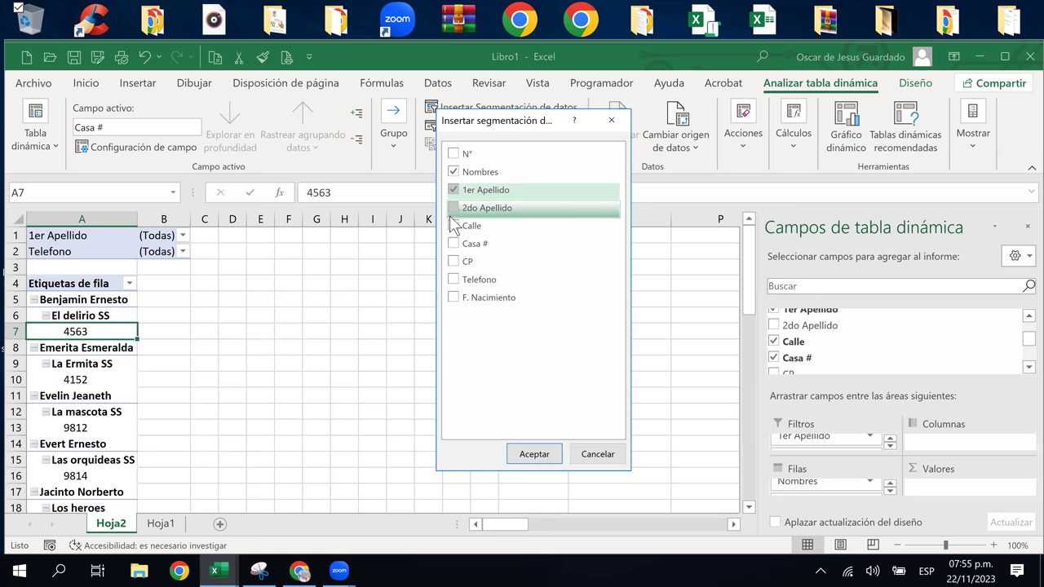
pyautogui.click(449, 281)
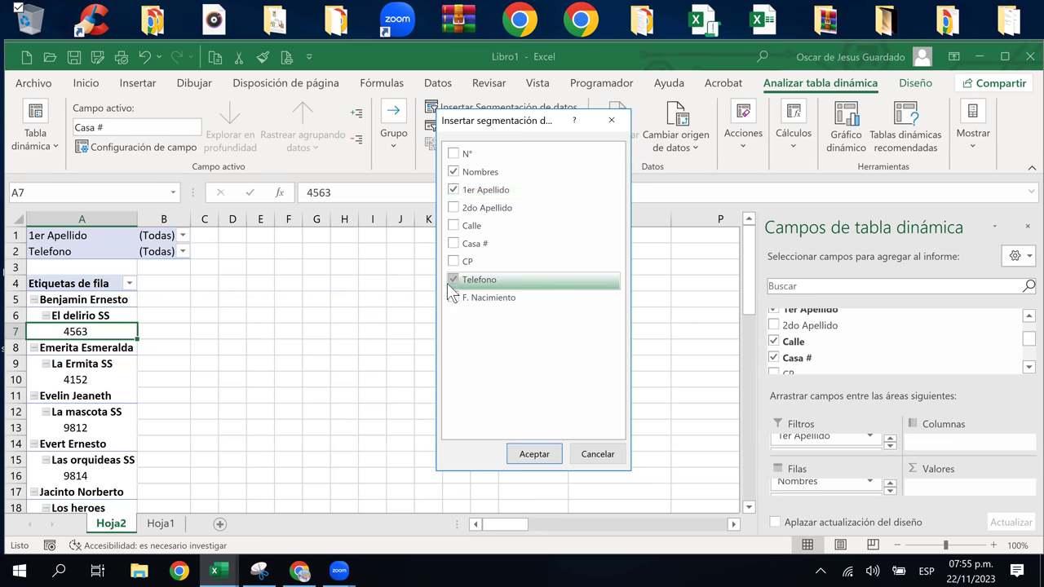
pyautogui.click(451, 297)
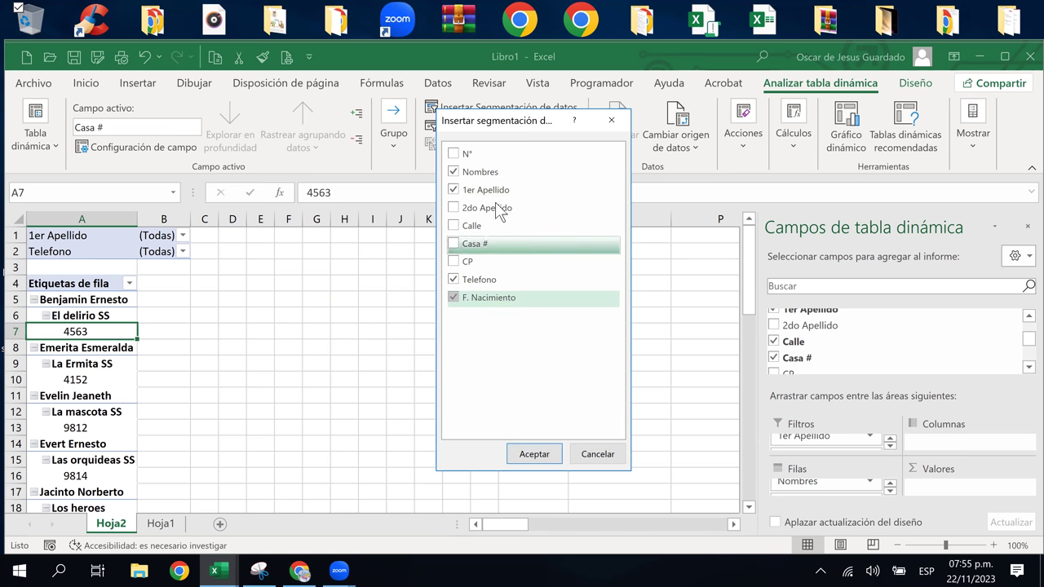
pyautogui.moveTo(499, 124); pyautogui.dragTo(579, 165)
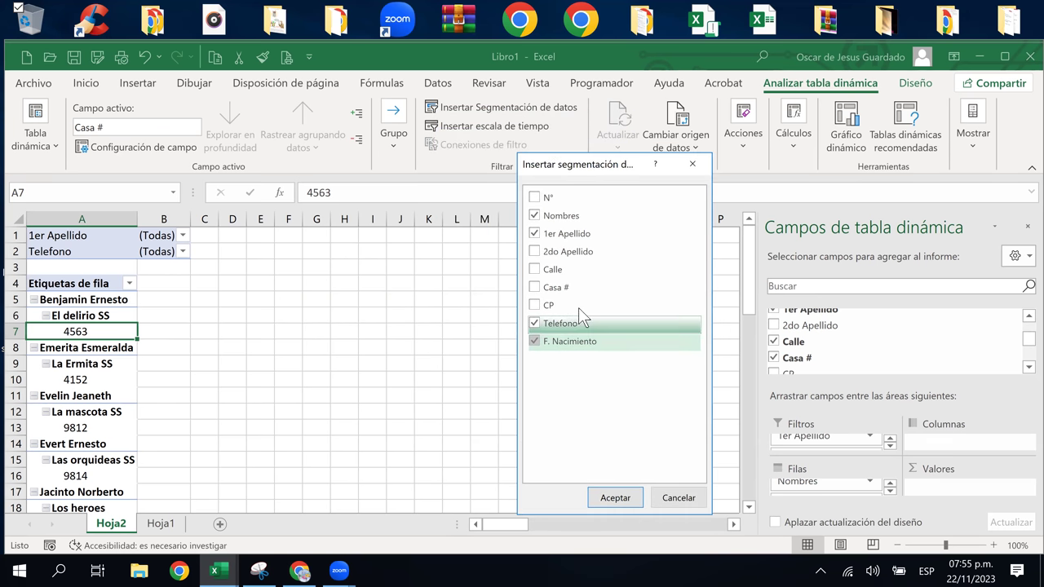
pyautogui.click(536, 252)
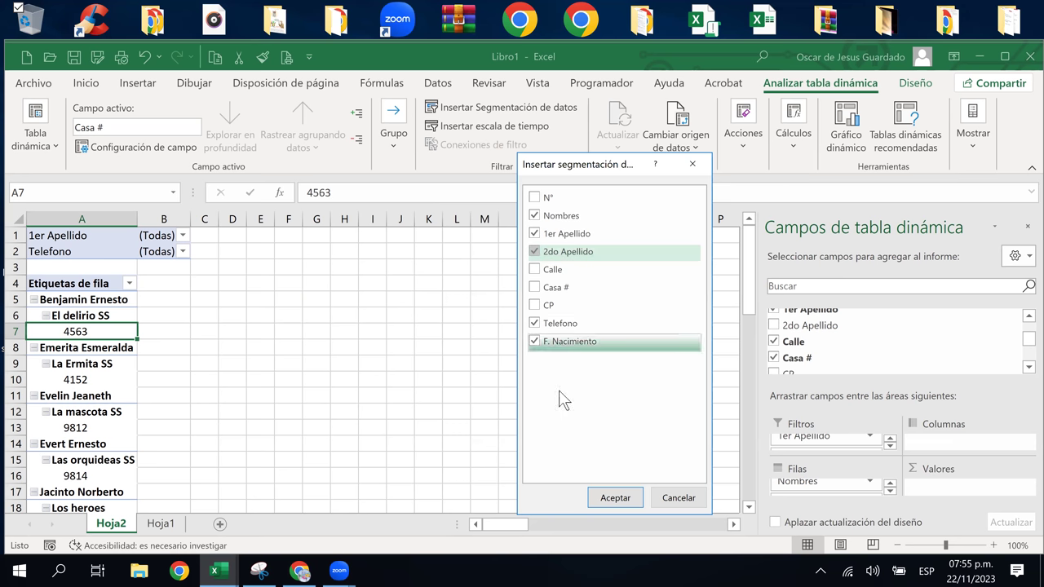
pyautogui.click(616, 498)
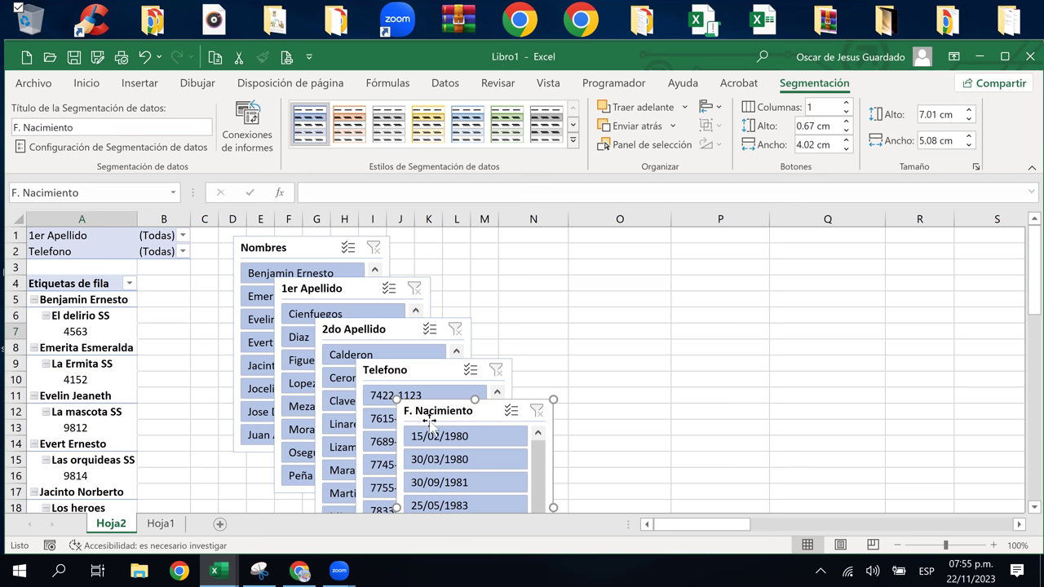
# - Arrange the slicers in one row over D–S, Telefono at P–Q and F. Nacimiento at R–S
pyautogui.moveTo(447, 405); pyautogui.dragTo(789, 239)
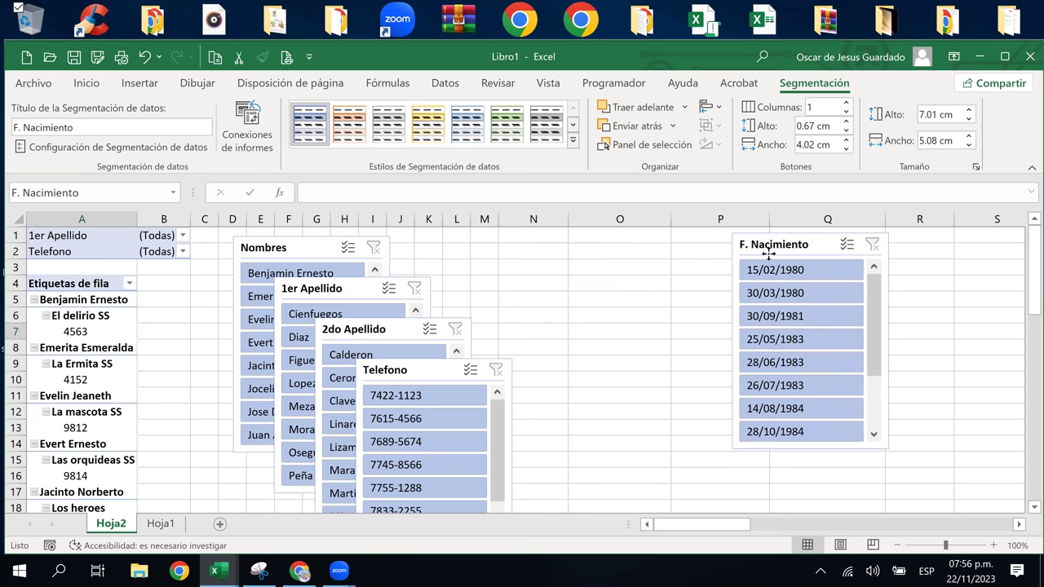
pyautogui.moveTo(407, 369); pyautogui.dragTo(630, 247)
pyautogui.moveTo(394, 339)
pyautogui.mouseDown()
pyautogui.moveTo(514, 260)
pyautogui.moveTo(501, 248)
pyautogui.mouseUp()
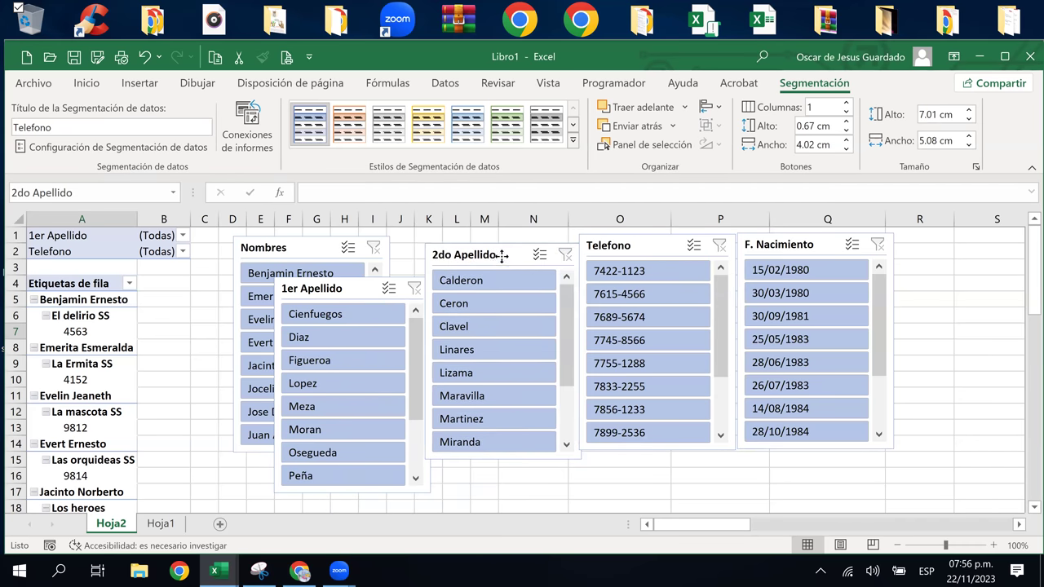
pyautogui.moveTo(501, 249); pyautogui.dragTo(497, 248)
pyautogui.moveTo(779, 243); pyautogui.dragTo(911, 242)
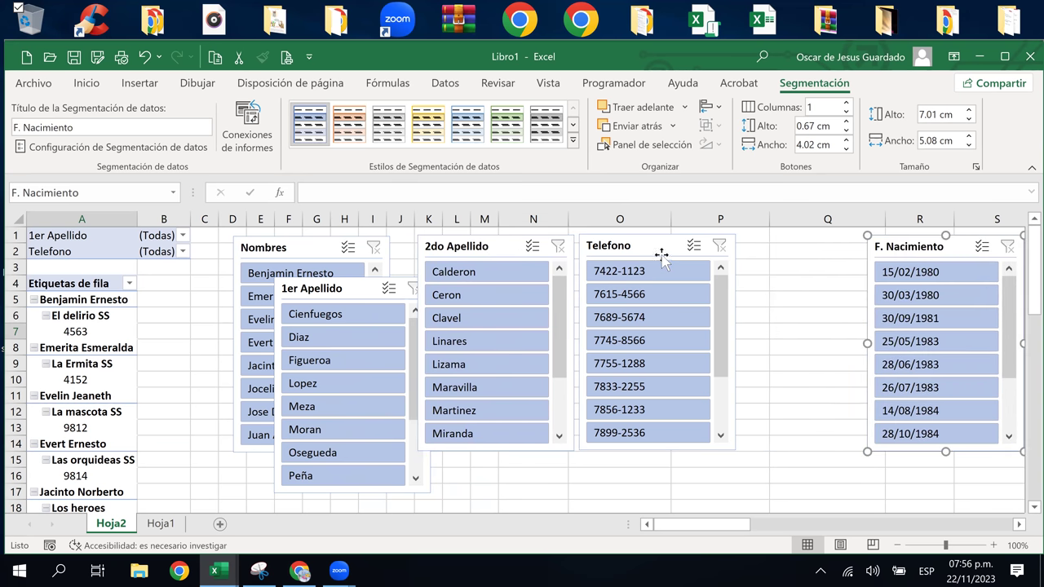
pyautogui.moveTo(669, 242); pyautogui.dragTo(786, 251)
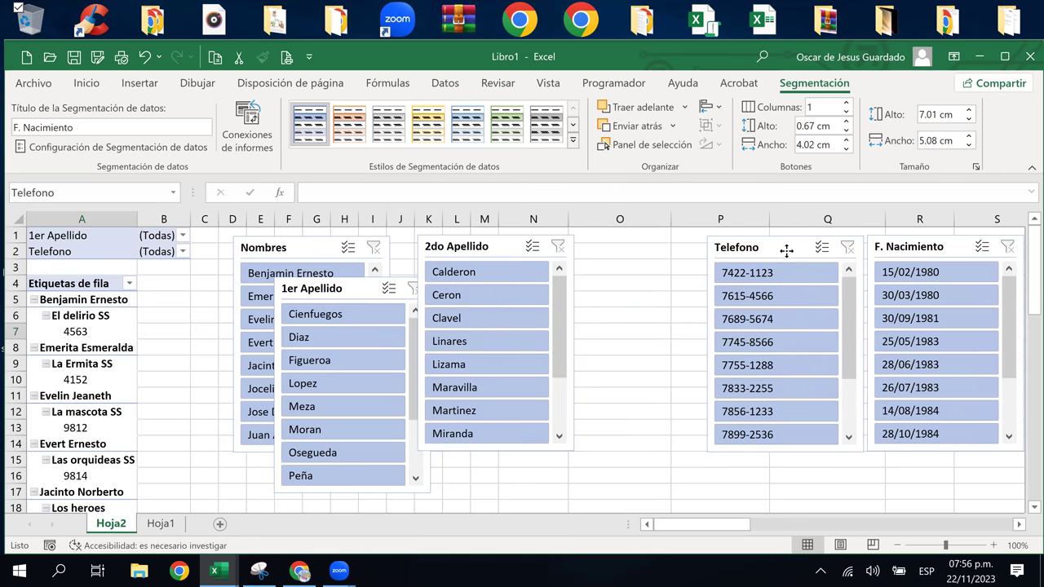
pyautogui.moveTo(787, 250); pyautogui.dragTo(790, 250)
pyautogui.moveTo(506, 243); pyautogui.dragTo(615, 252)
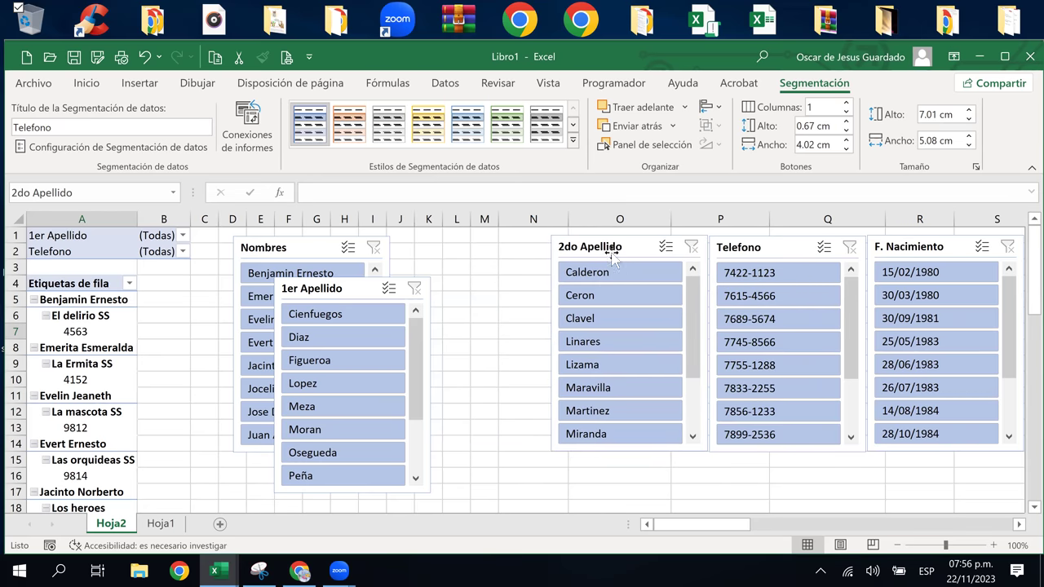
pyautogui.moveTo(328, 288)
pyautogui.mouseDown()
pyautogui.moveTo(480, 244)
pyautogui.moveTo(453, 249)
pyautogui.mouseUp()
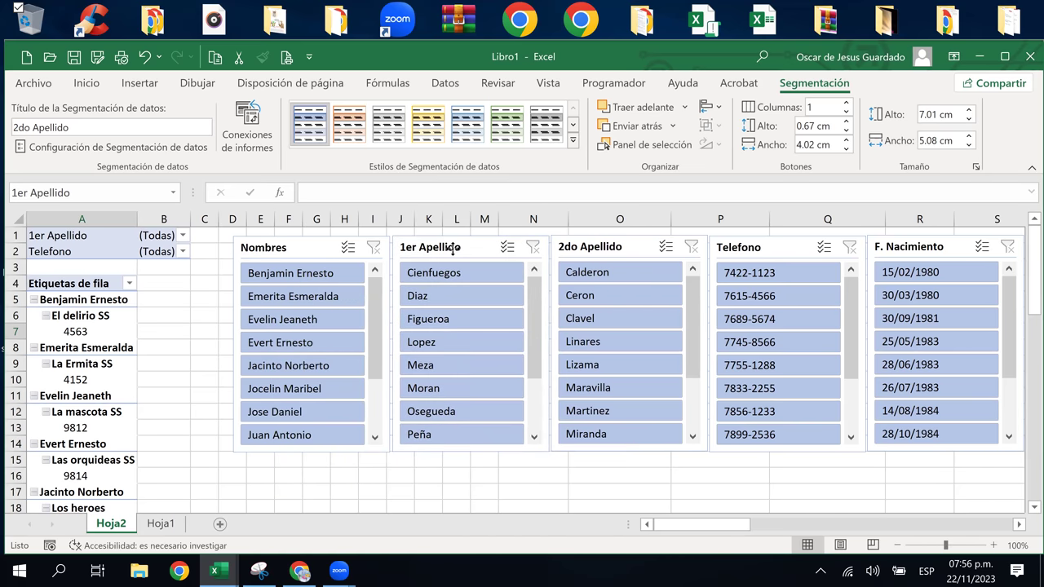
pyautogui.moveTo(310, 248); pyautogui.dragTo(312, 249)
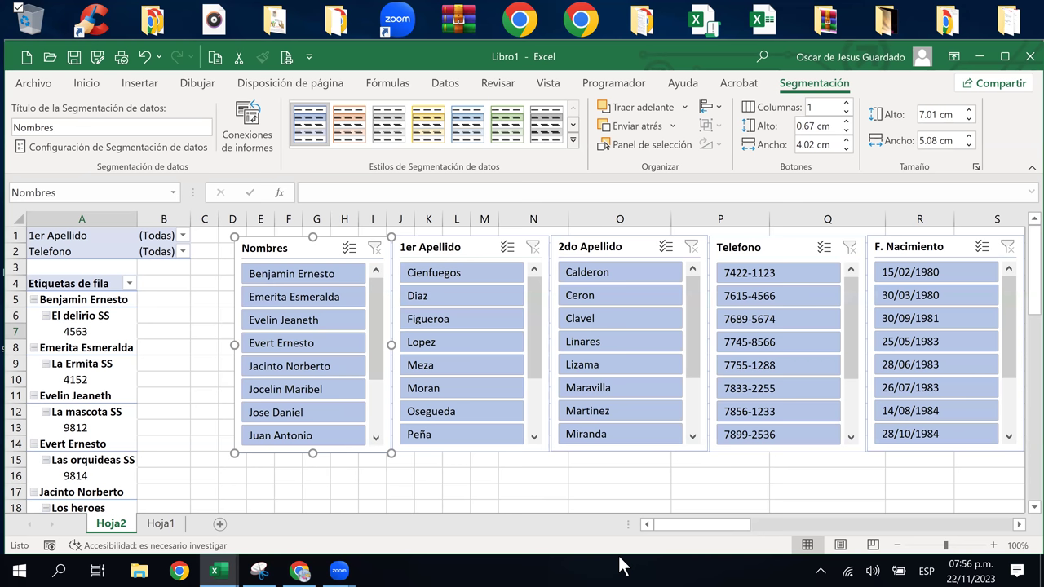
# - Style Nombres yellow, 1er Apellido green, Telefono grey and F. Nacimiento dark orange
pyautogui.click(433, 143)
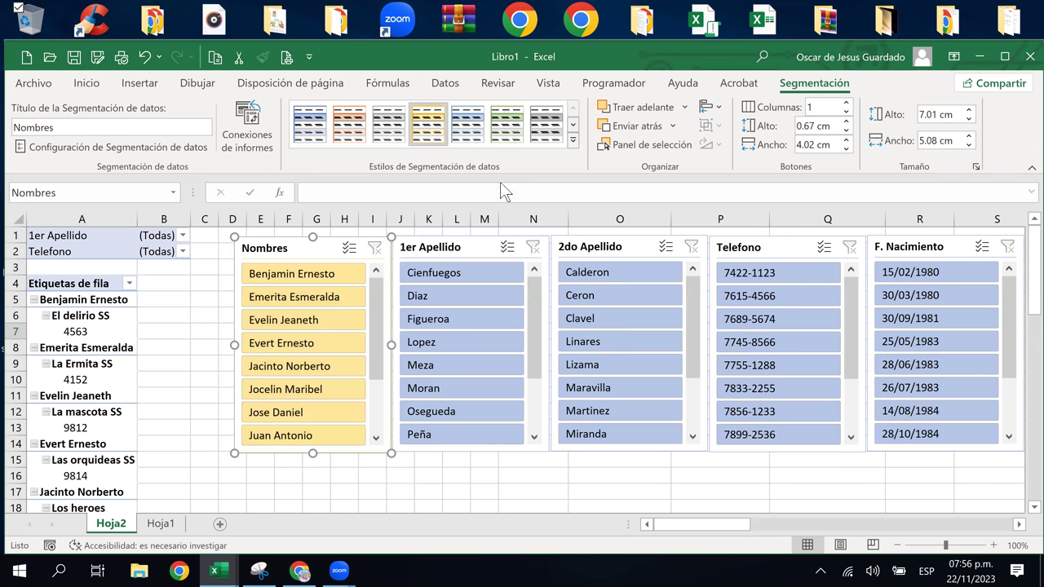
pyautogui.click(486, 246)
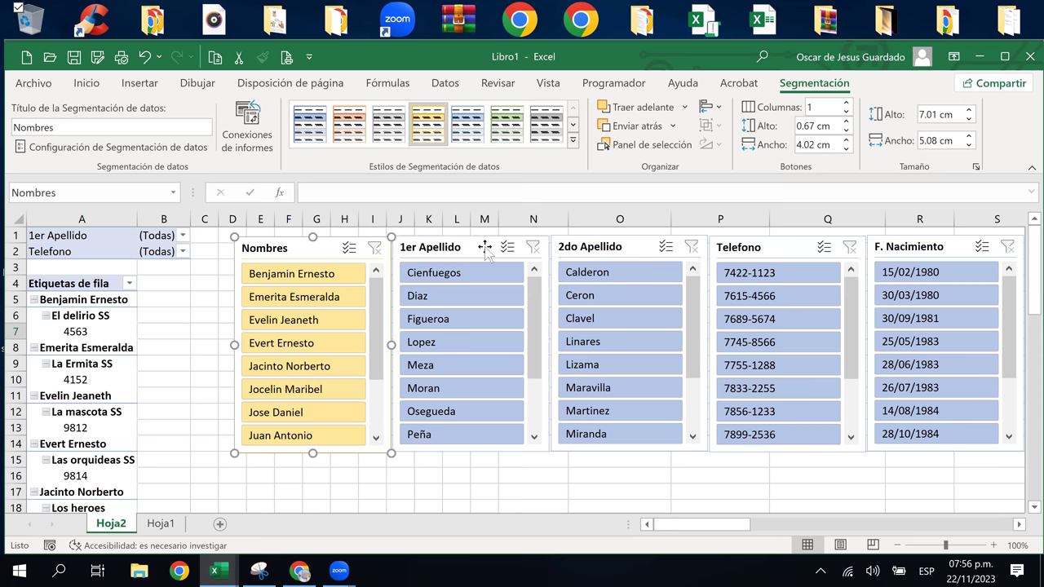
pyautogui.click(506, 126)
pyautogui.click(738, 246)
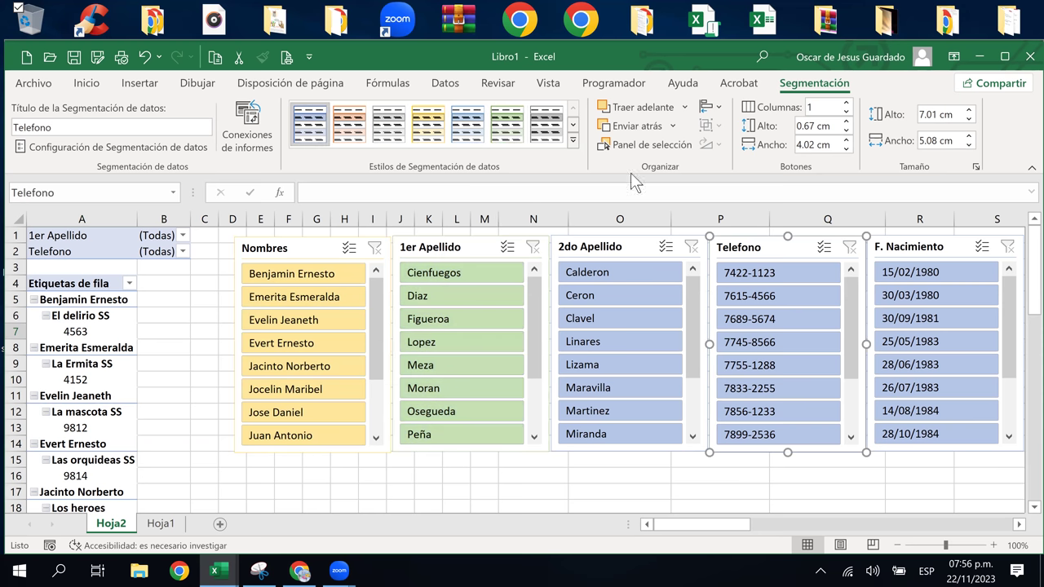
pyautogui.click(389, 124)
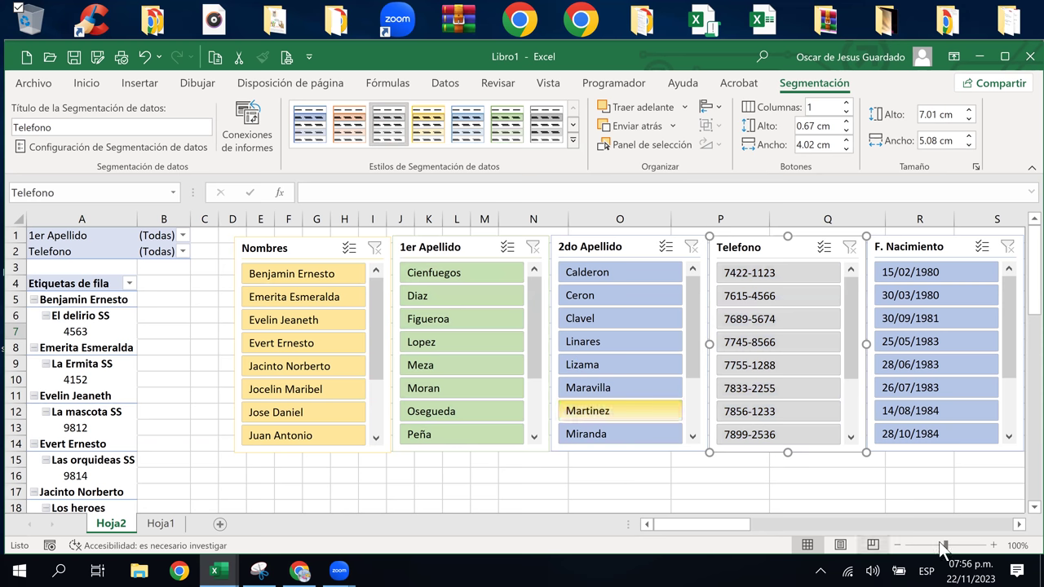
pyautogui.click(934, 247)
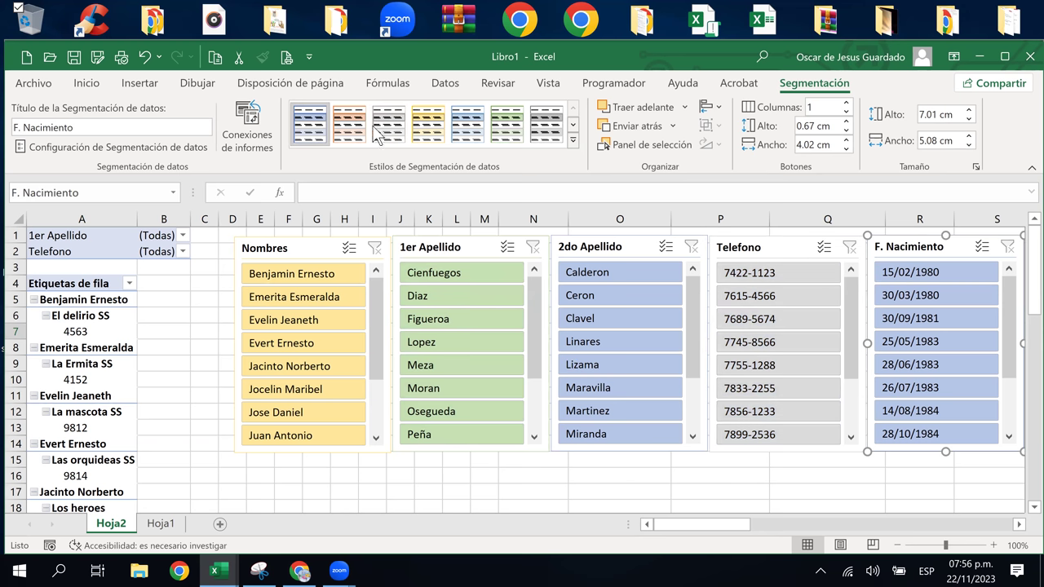
pyautogui.click(572, 141)
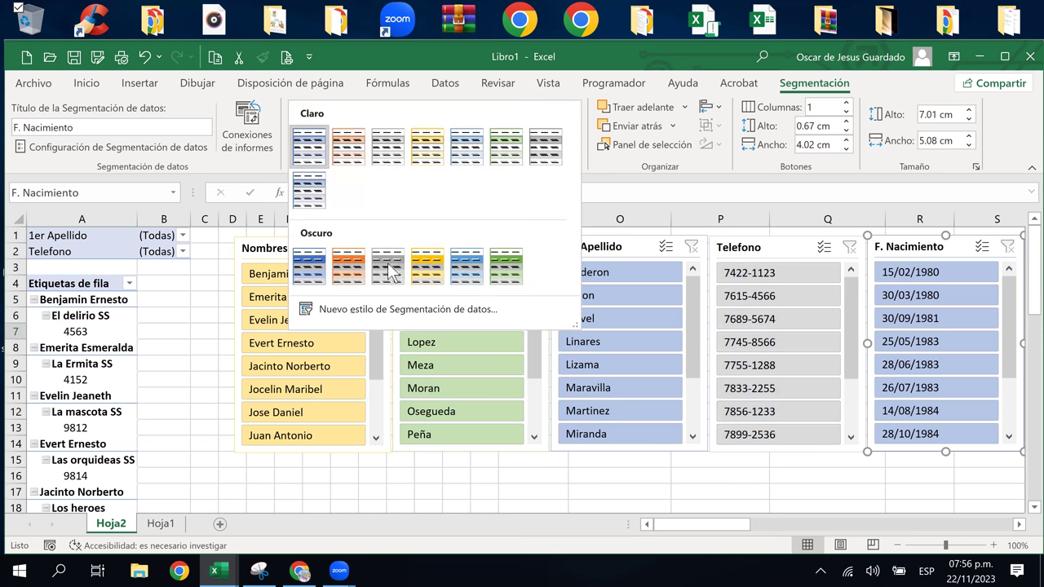
pyautogui.click(359, 271)
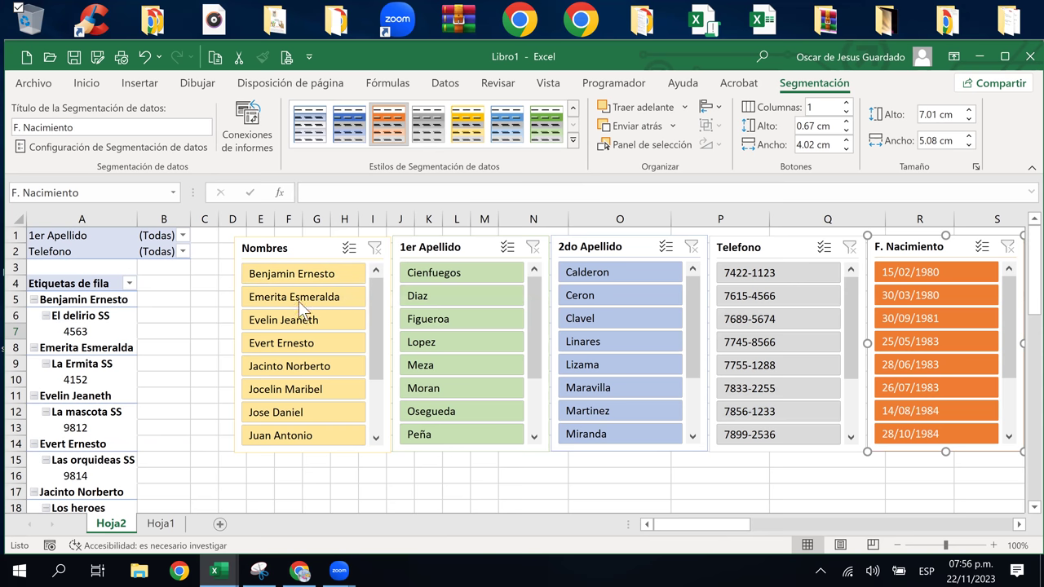
pyautogui.click(525, 478)
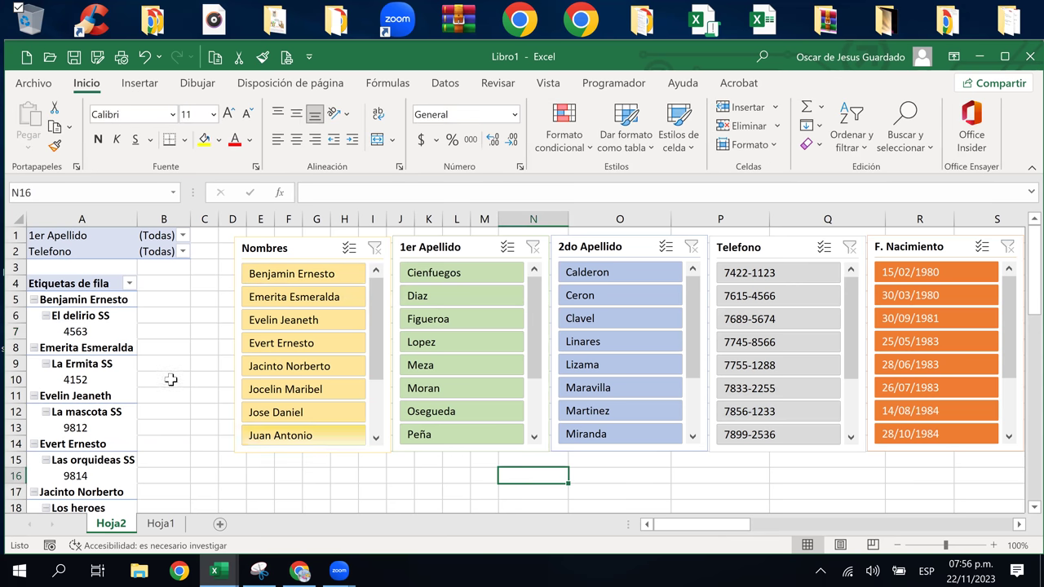
# - Select the 4563 value cell inside the PivotTable
pyautogui.click(205, 252)
pyautogui.click(179, 407)
pyautogui.click(179, 283)
pyautogui.click(197, 269)
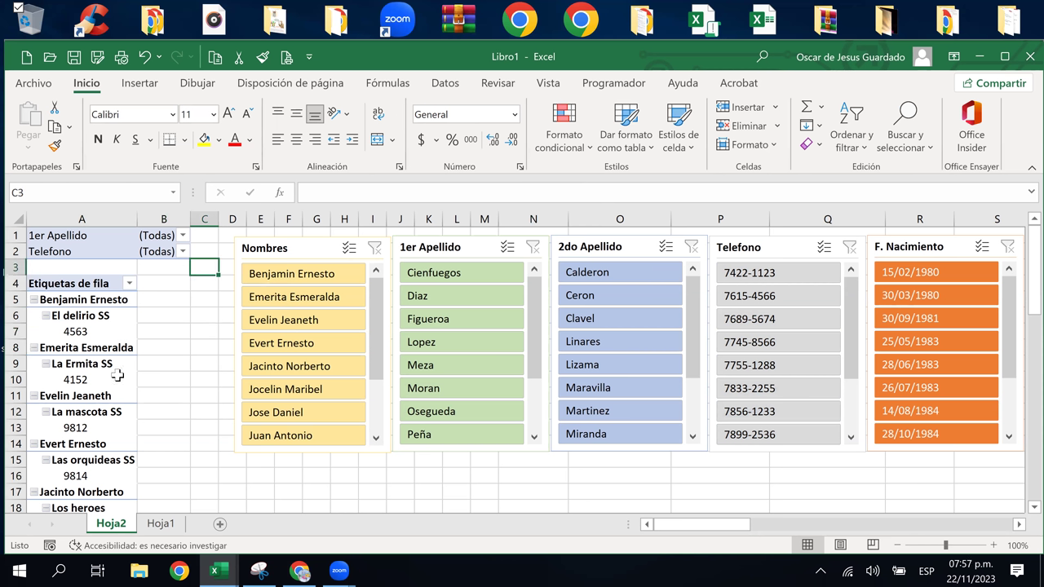
pyautogui.moveTo(125, 383)
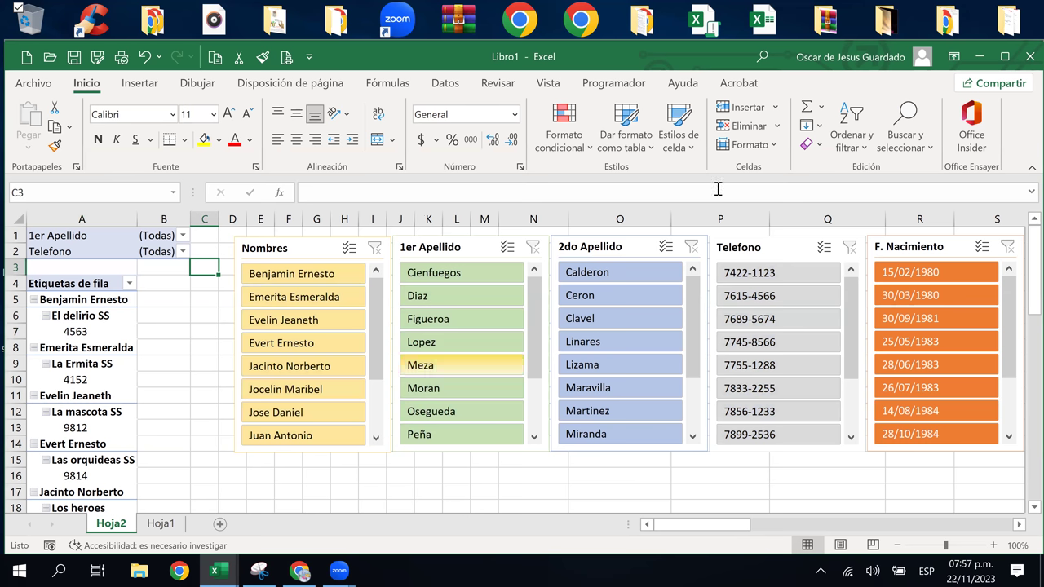
pyautogui.click(112, 332)
pyautogui.press('Down')
pyautogui.press('Down')
pyautogui.press('Down')
pyautogui.press('Up')
pyautogui.press('Up')
pyautogui.press('Up')
pyautogui.press('Up')
pyautogui.press('Up')
pyautogui.click(55, 331)
pyautogui.click(44, 320)
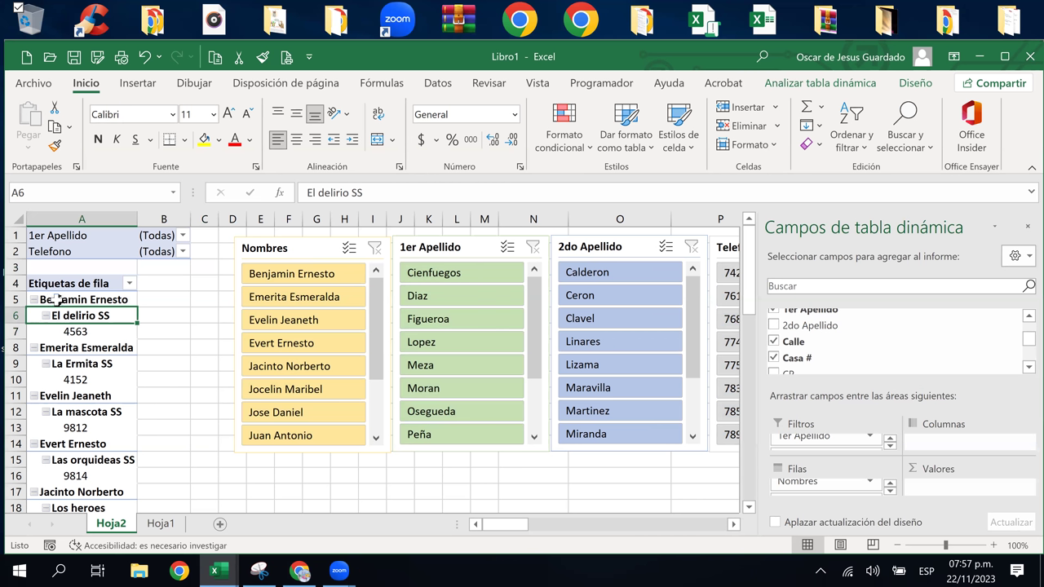
pyautogui.click(65, 300)
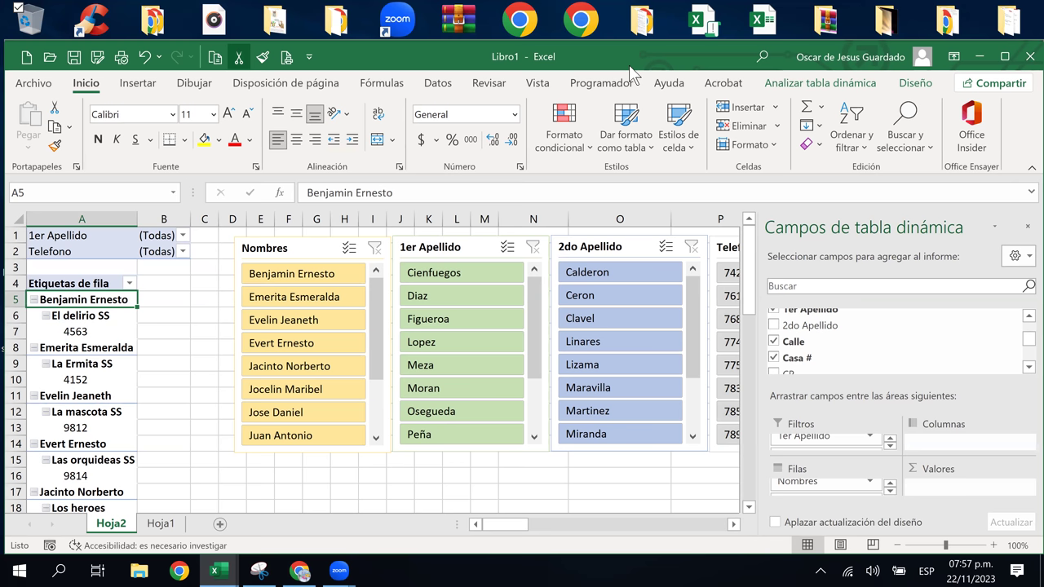
pyautogui.click(204, 331)
pyautogui.click(203, 298)
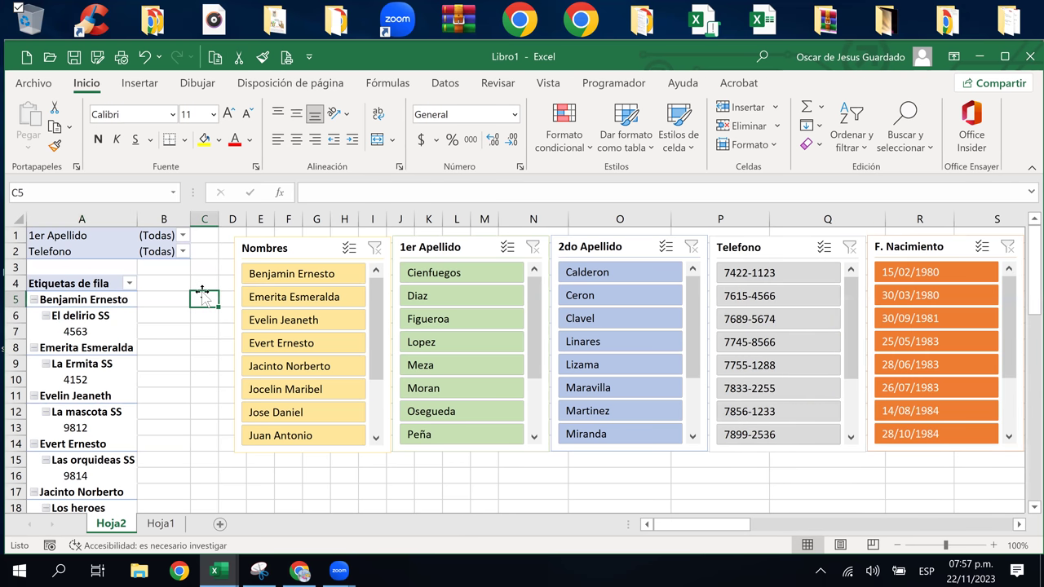
pyautogui.click(90, 330)
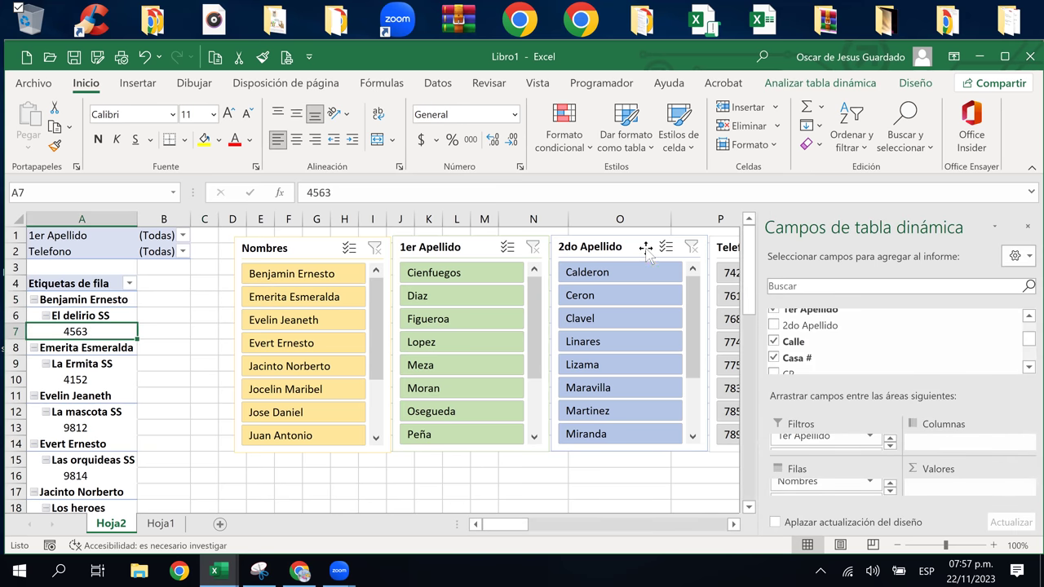
# - Insert a timeline for the F. Nacimiento field
pyautogui.click(1027, 228)
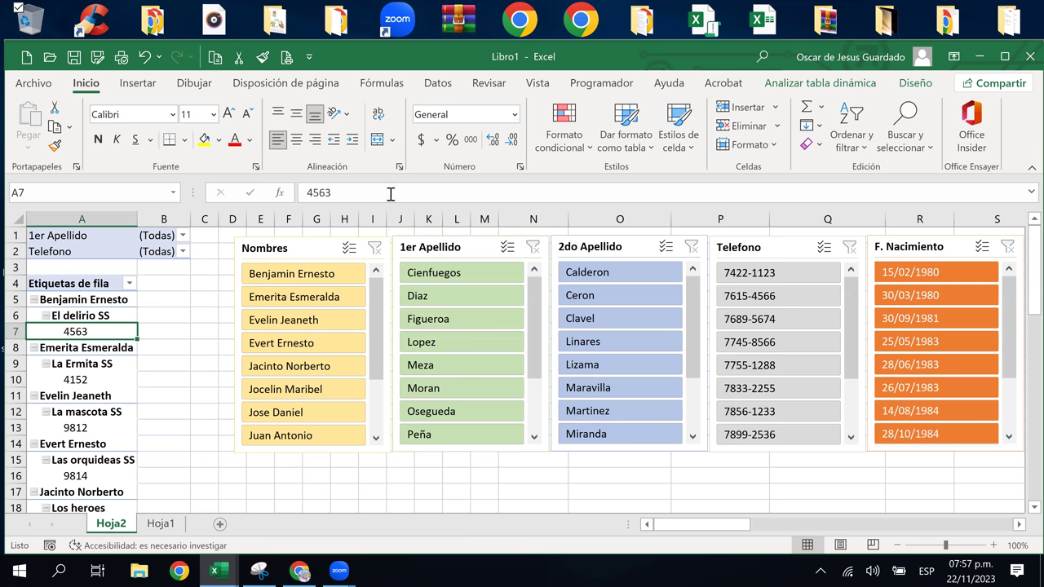
pyautogui.click(811, 80)
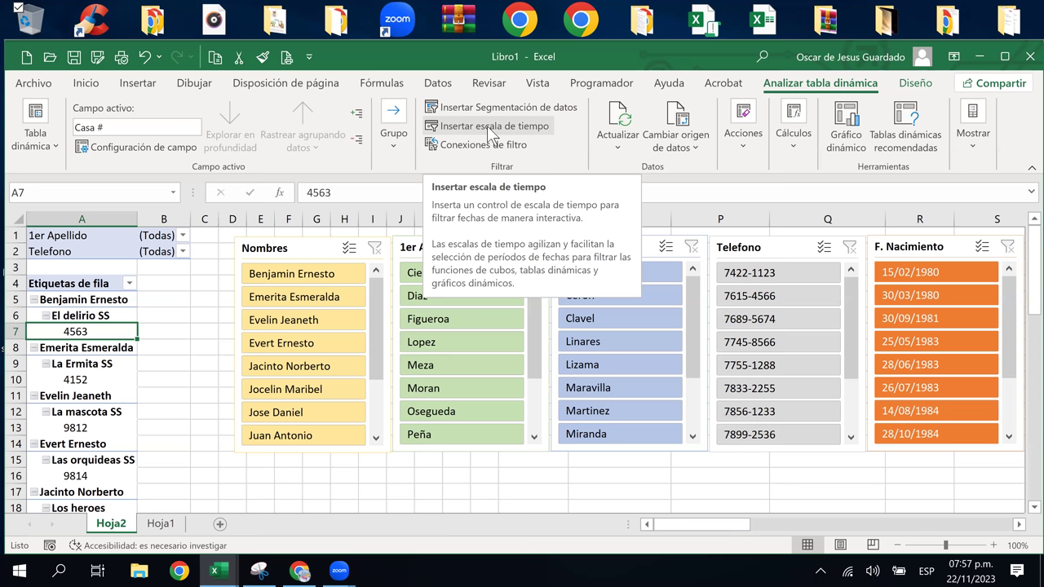
pyautogui.click(490, 131)
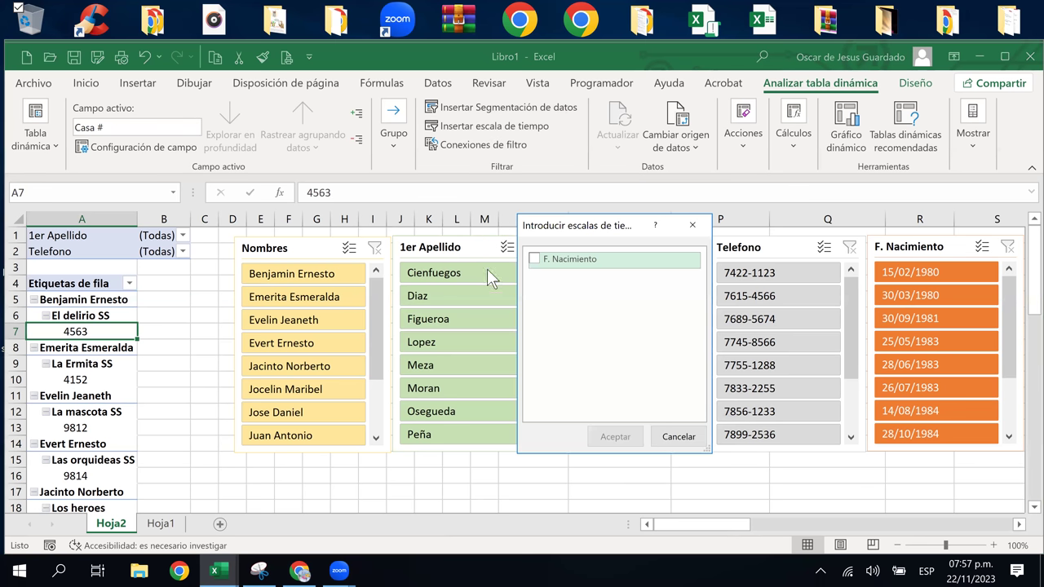
pyautogui.click(535, 260)
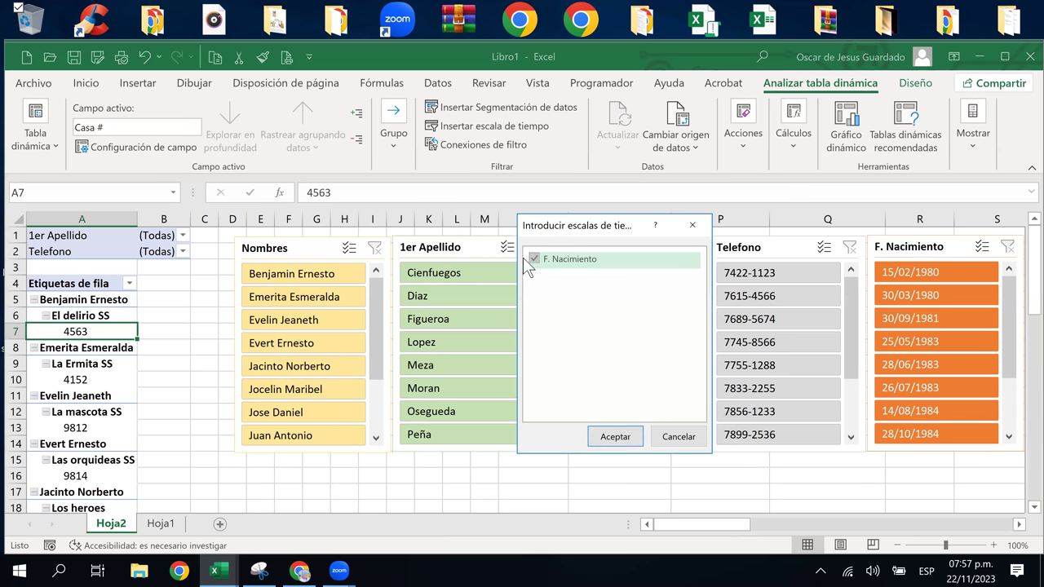
pyautogui.click(618, 437)
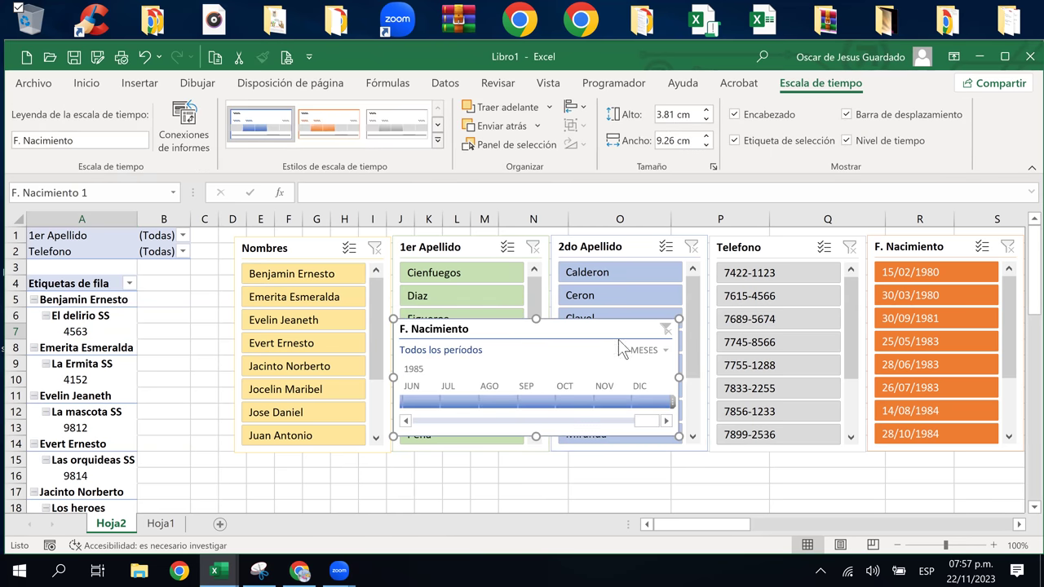
# - Move the F. Nacimiento timeline below the slicers and stretch it wider
pyautogui.moveTo(607, 330)
pyautogui.mouseDown()
pyautogui.moveTo(574, 391)
pyautogui.moveTo(515, 428)
pyautogui.mouseUp()
pyautogui.scroll(-1, 516, 429)
pyautogui.moveTo(483, 377); pyautogui.dragTo(415, 418)
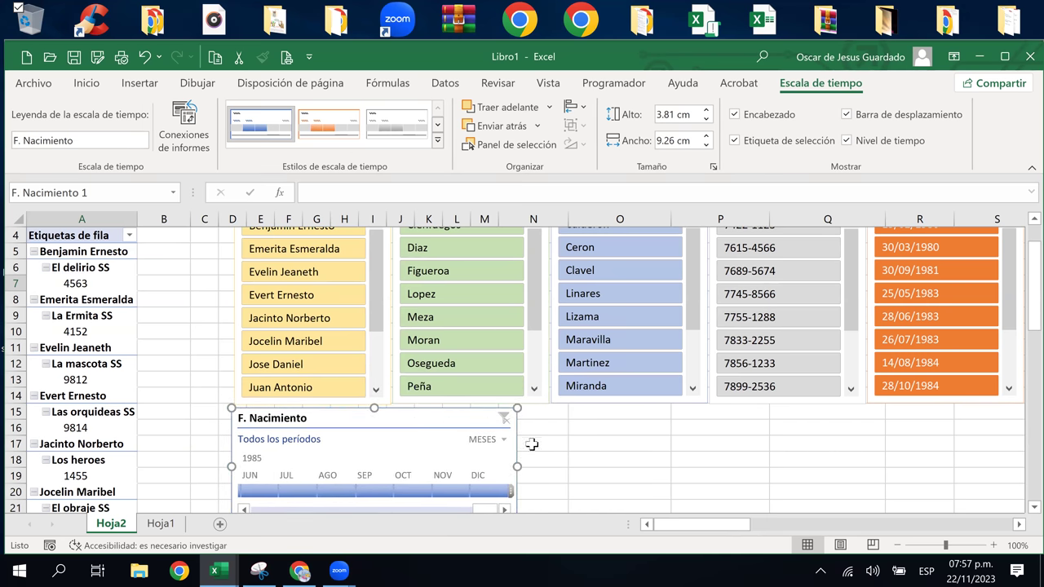
pyautogui.moveTo(541, 466); pyautogui.dragTo(1013, 463)
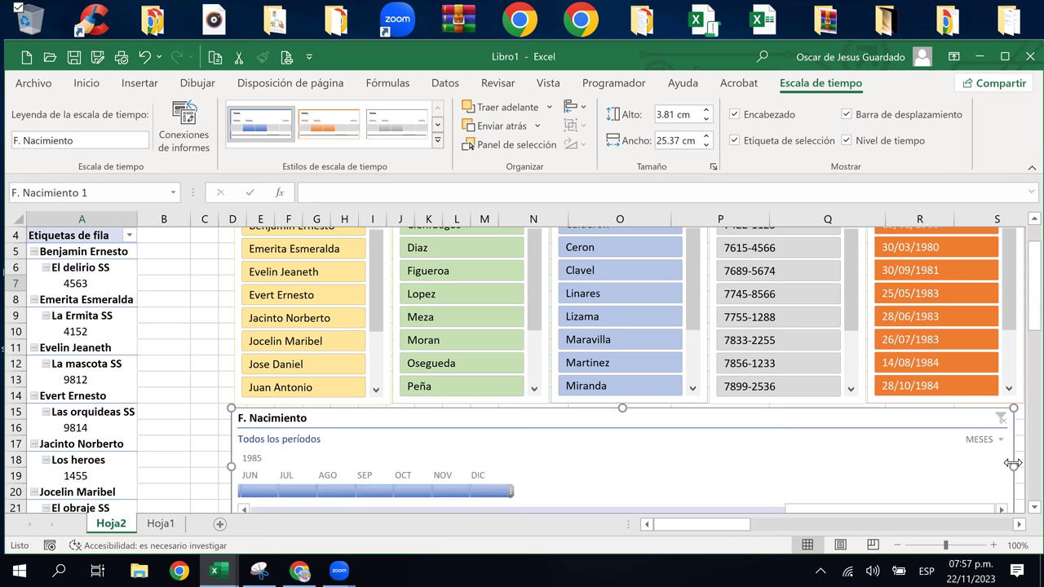
pyautogui.scroll(-2, 538, 363)
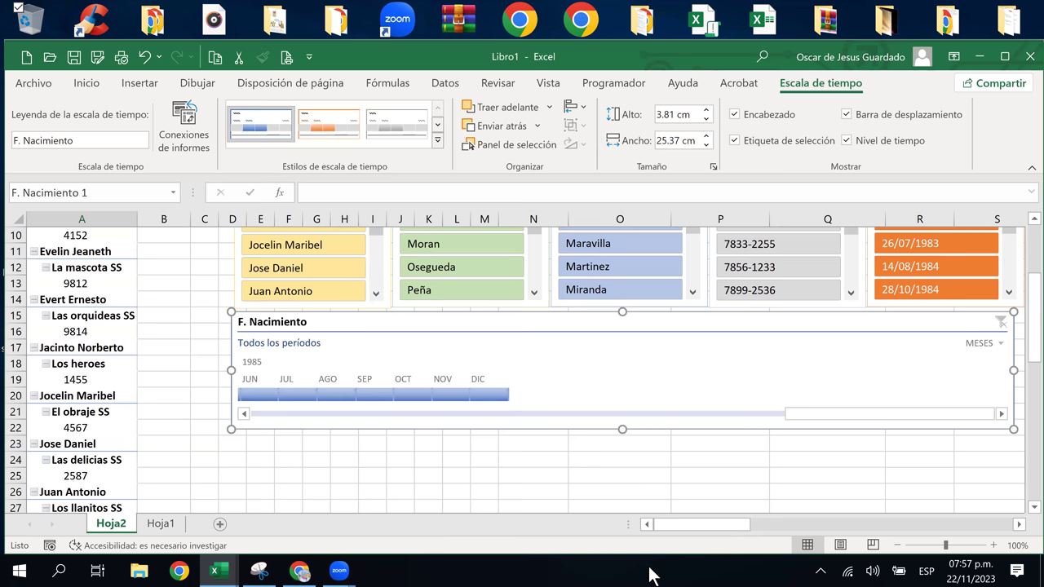
# - Narrow the timeline to about 9.9 cm and nudge it under the Nombres slicer
pyautogui.click(175, 301)
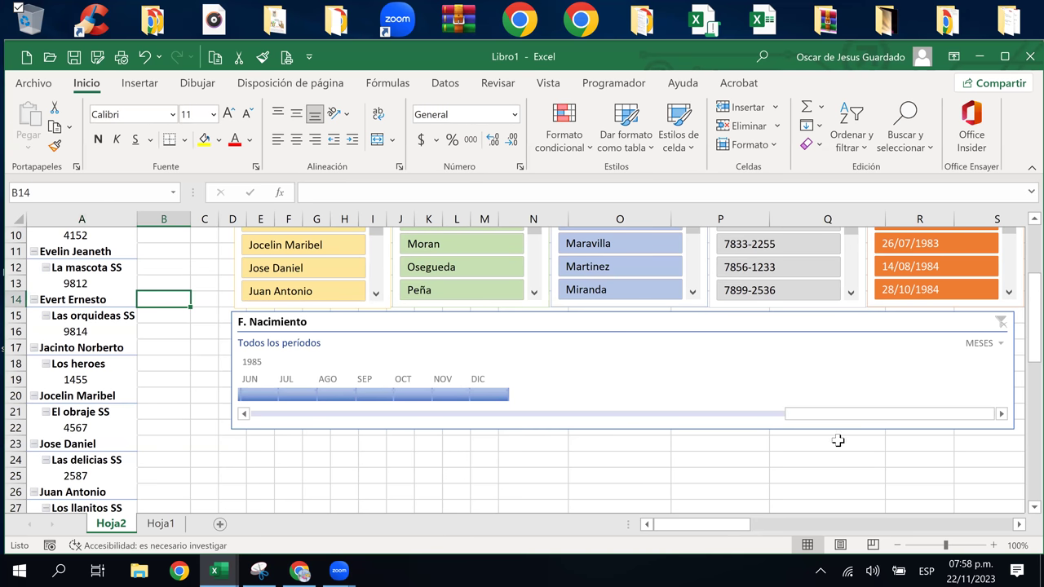
pyautogui.click(865, 389)
pyautogui.moveTo(1013, 370); pyautogui.dragTo(536, 380)
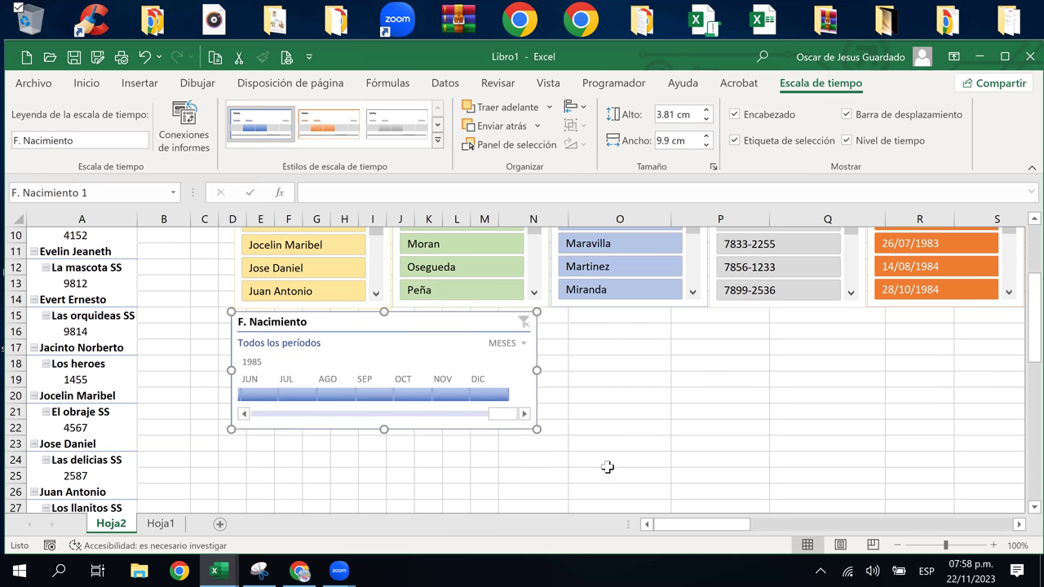
pyautogui.click(607, 380)
pyautogui.scroll(3, 277, 399)
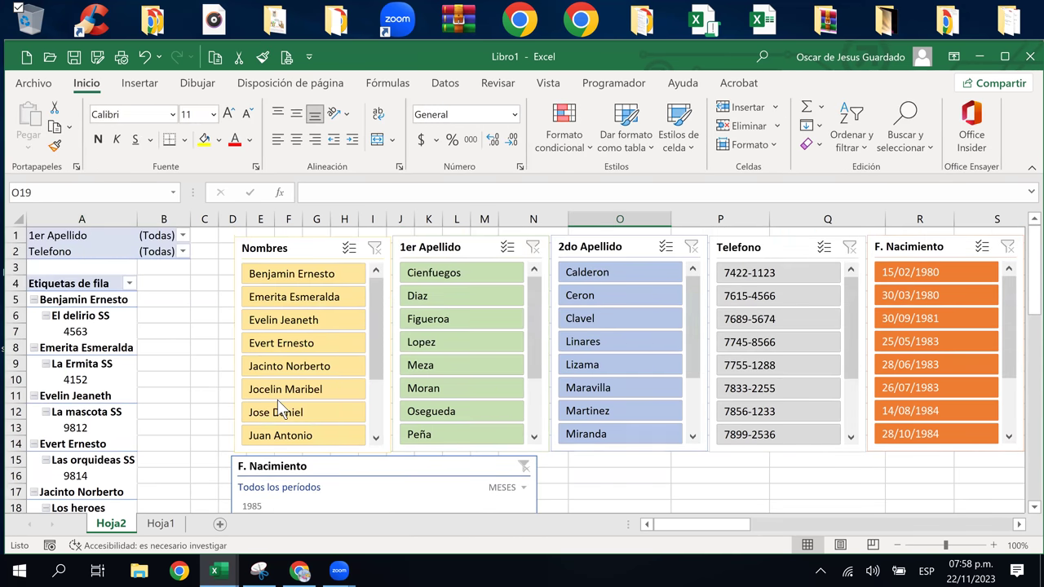
pyautogui.scroll(-1, 323, 279)
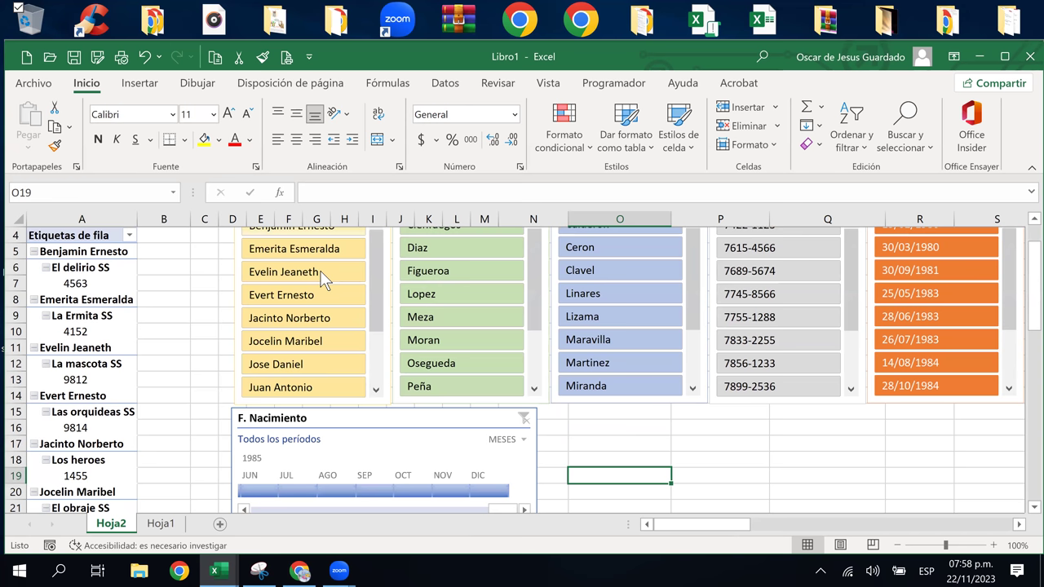
pyautogui.click(333, 417)
pyautogui.moveTo(333, 417); pyautogui.dragTo(334, 422)
pyautogui.scroll(-1, 403, 422)
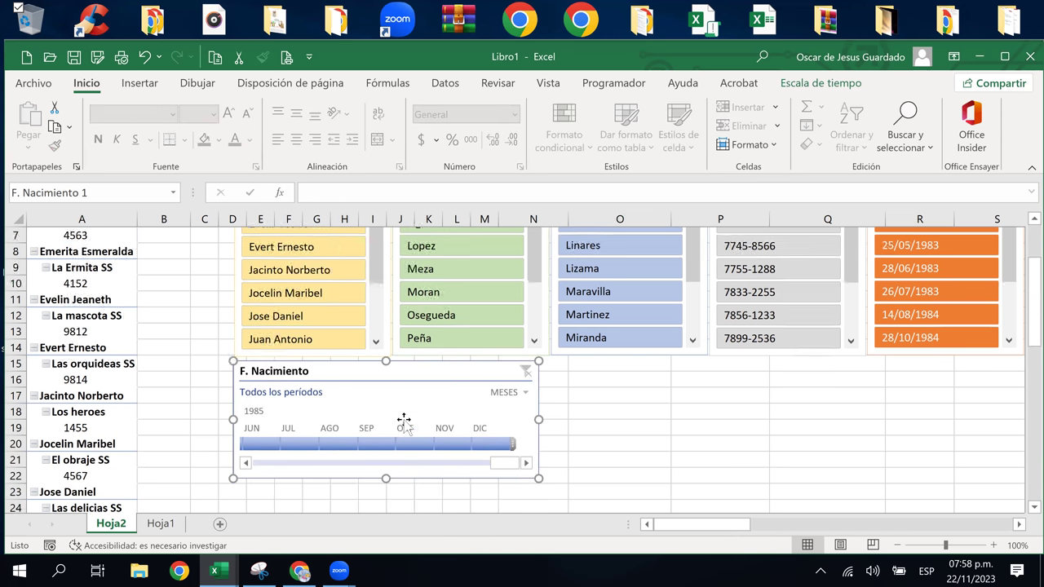
pyautogui.scroll(-1, 403, 421)
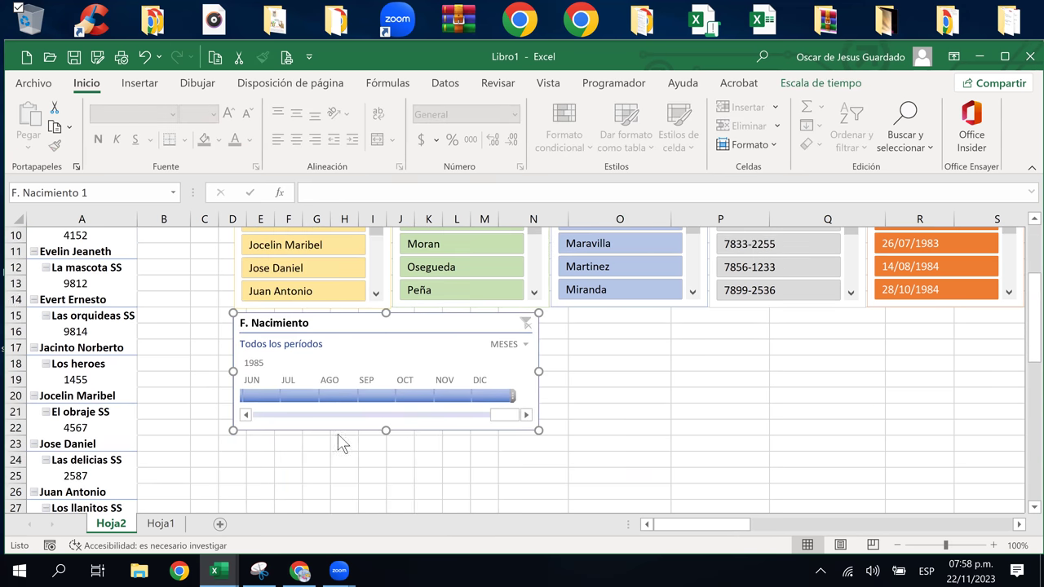
# - Filter the timeline to SEP, then NOV 1985, leaving only Total general
pyautogui.click(381, 393)
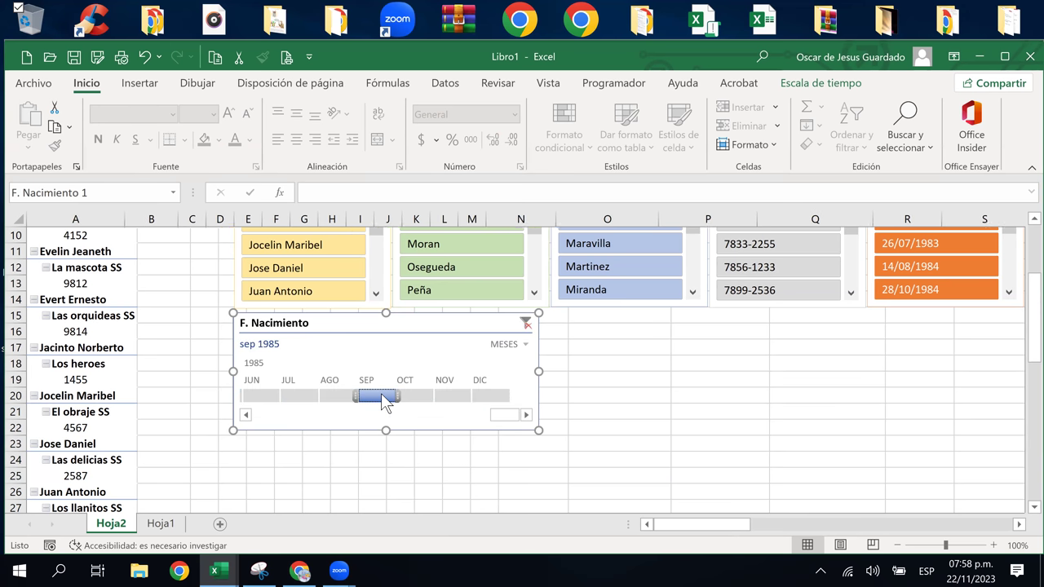
pyautogui.scroll(2, 107, 357)
pyautogui.scroll(1, 107, 357)
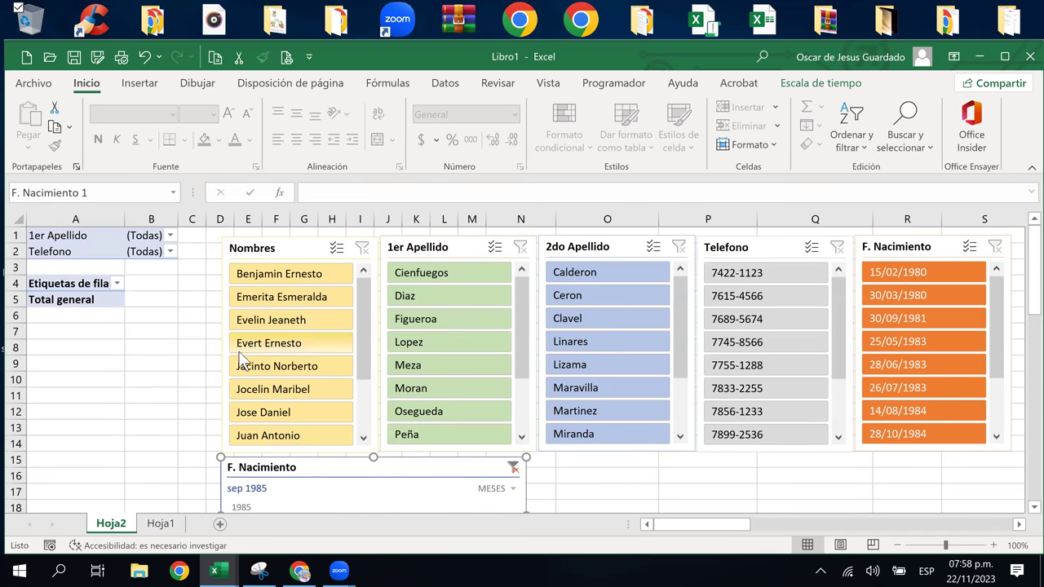
pyautogui.scroll(-1, 239, 360)
pyautogui.scroll(-1, 239, 361)
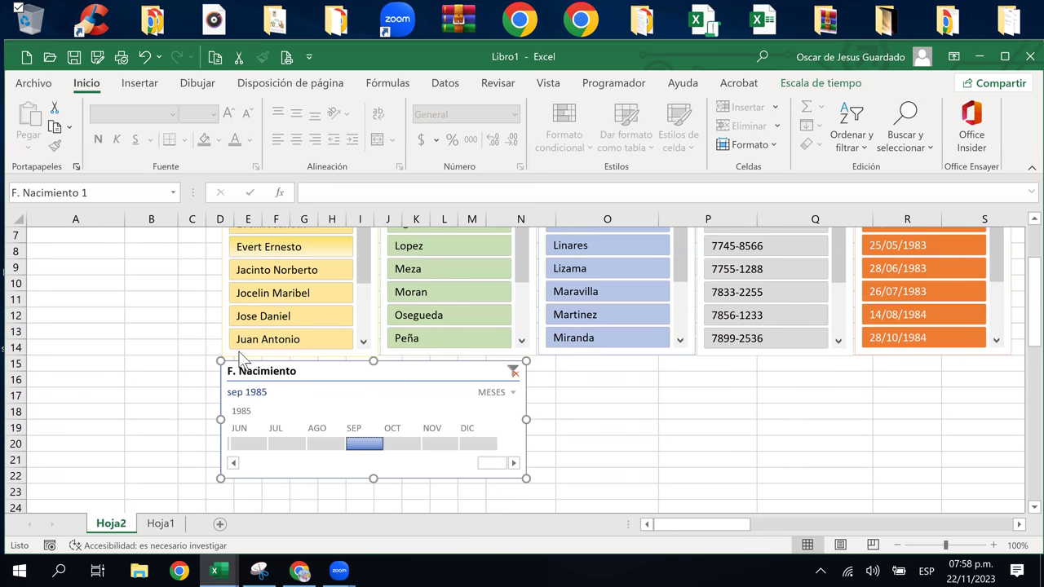
pyautogui.click(438, 445)
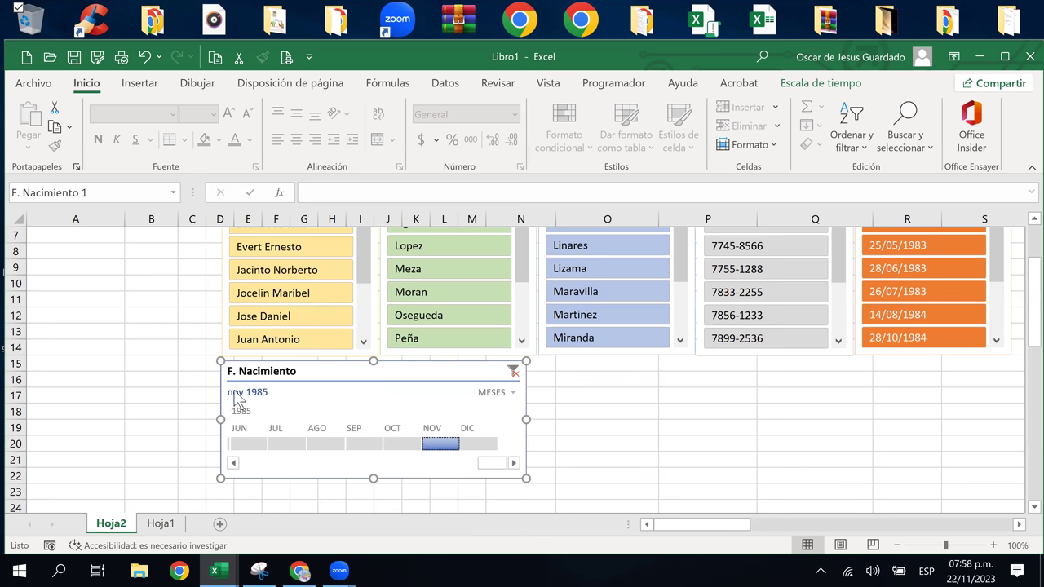
pyautogui.scroll(2, 85, 328)
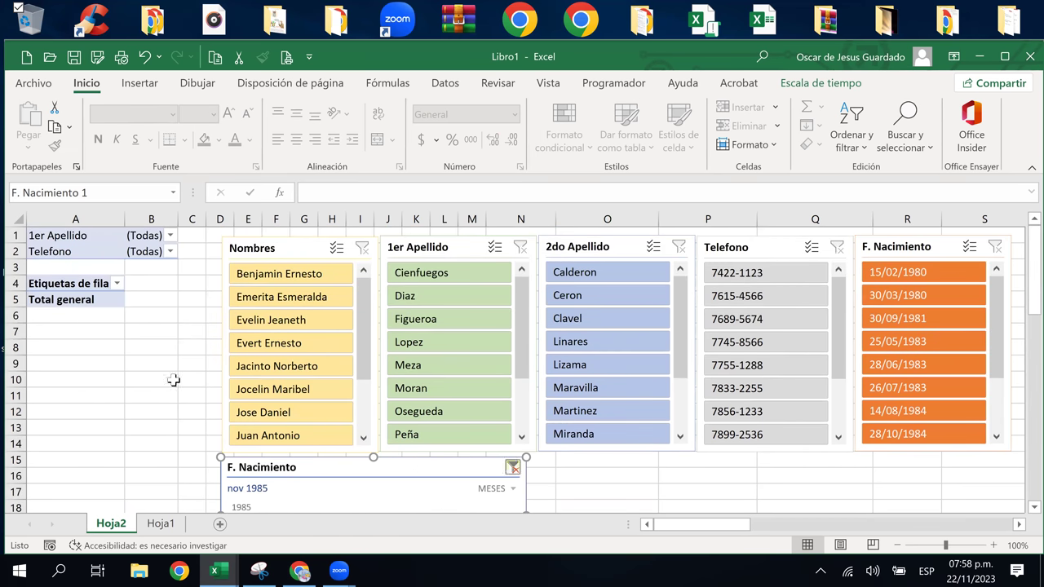
pyautogui.scroll(-1, 162, 380)
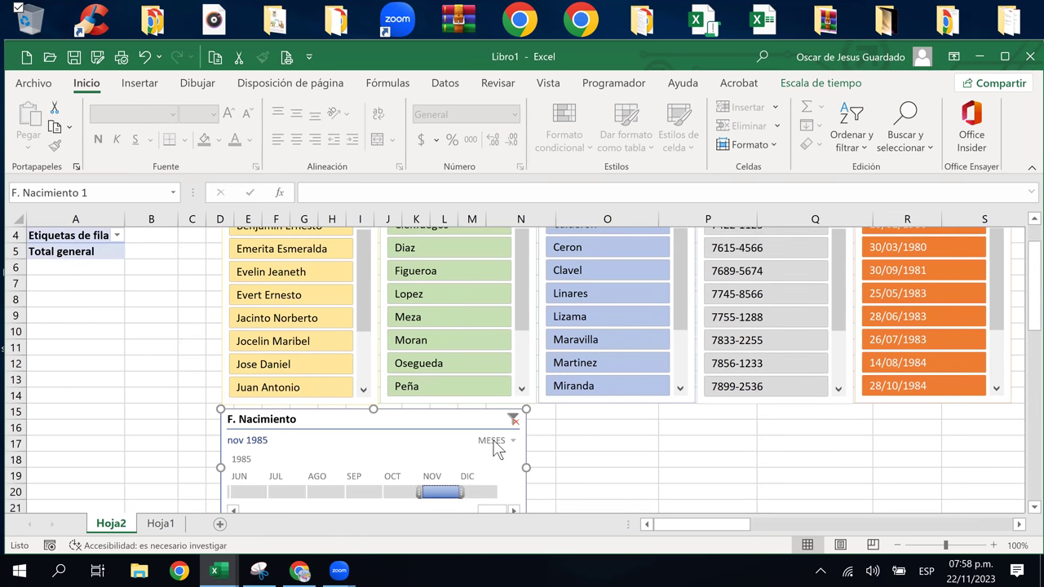
# - Switch the F. Nacimiento timeline to years and filter it to birth year 1981
pyautogui.click(495, 441)
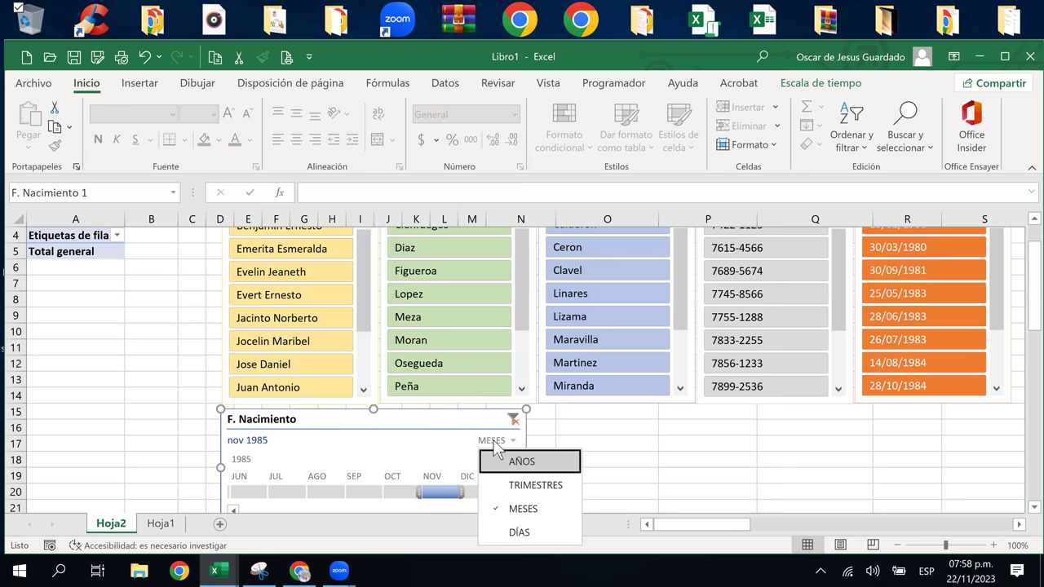
pyautogui.click(531, 463)
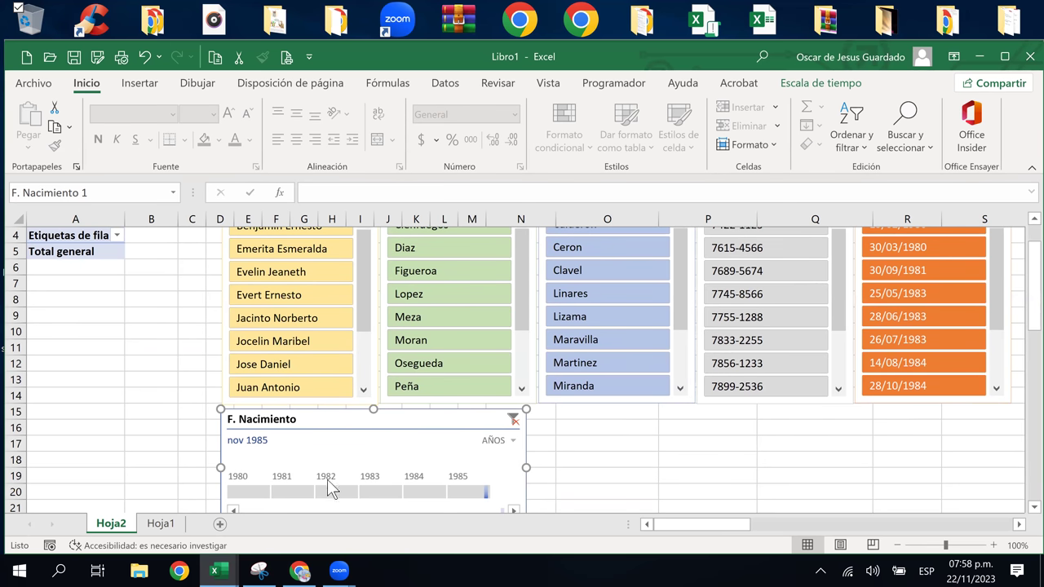
pyautogui.click(416, 487)
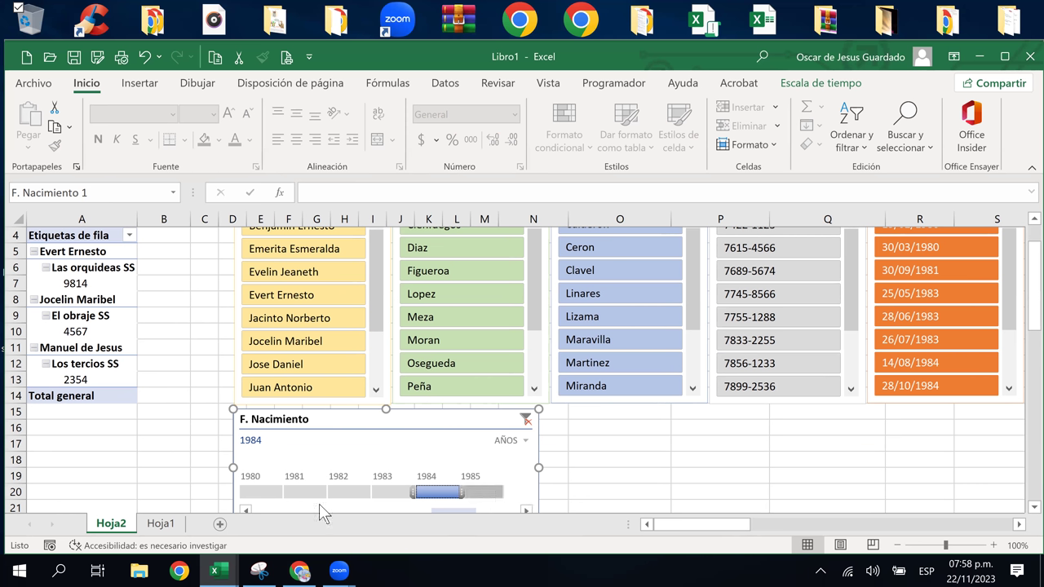
pyautogui.click(261, 493)
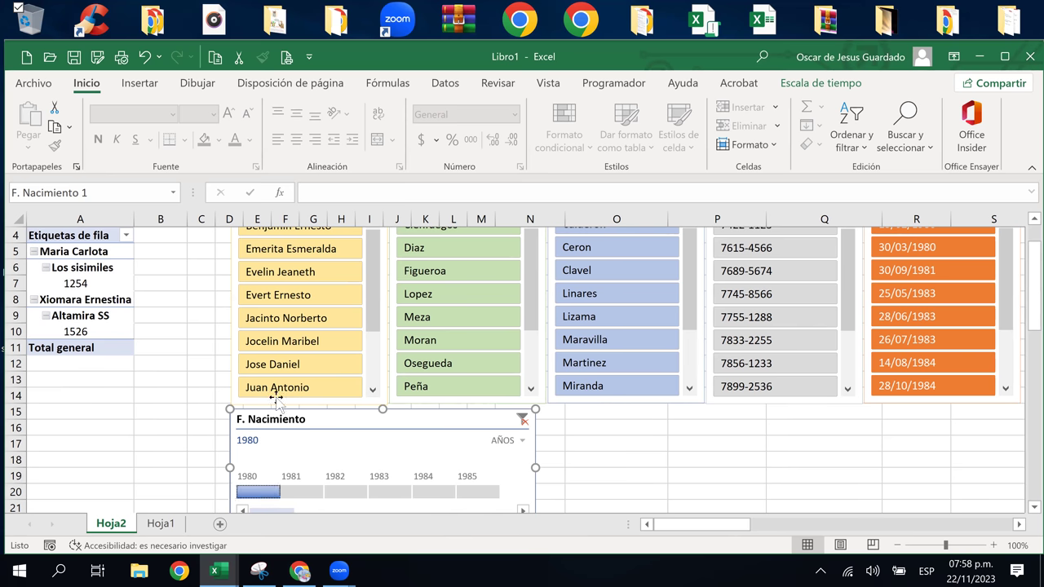
pyautogui.click(315, 492)
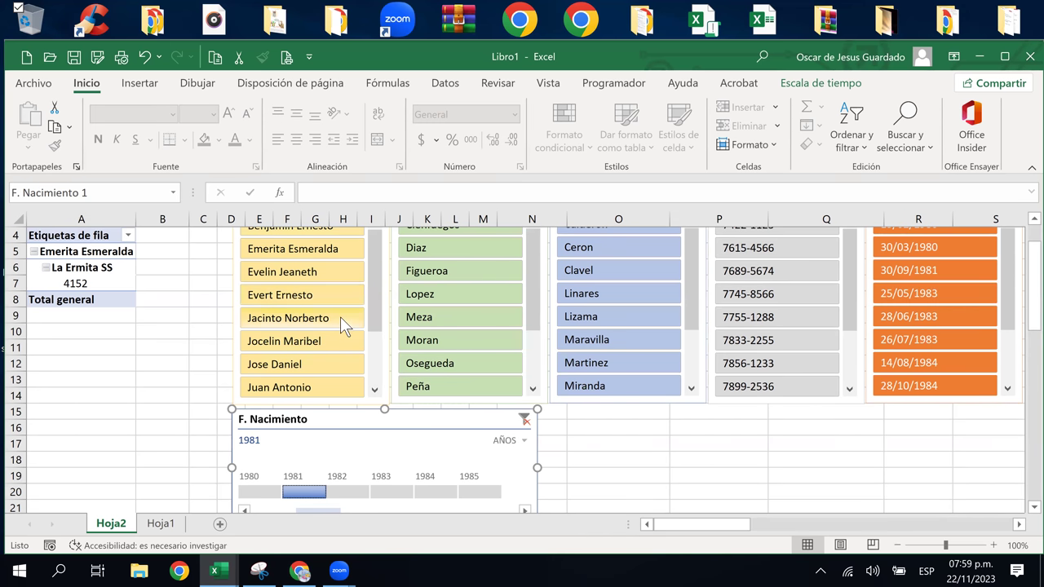
pyautogui.scroll(1, 91, 325)
pyautogui.scroll(-1, 90, 323)
pyautogui.scroll(1, 91, 327)
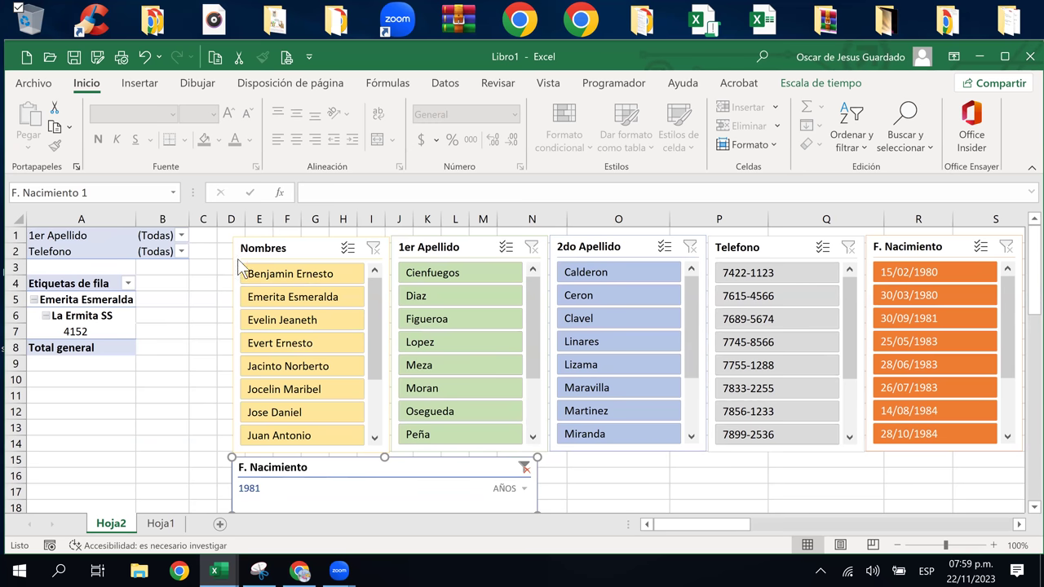
pyautogui.click(160, 525)
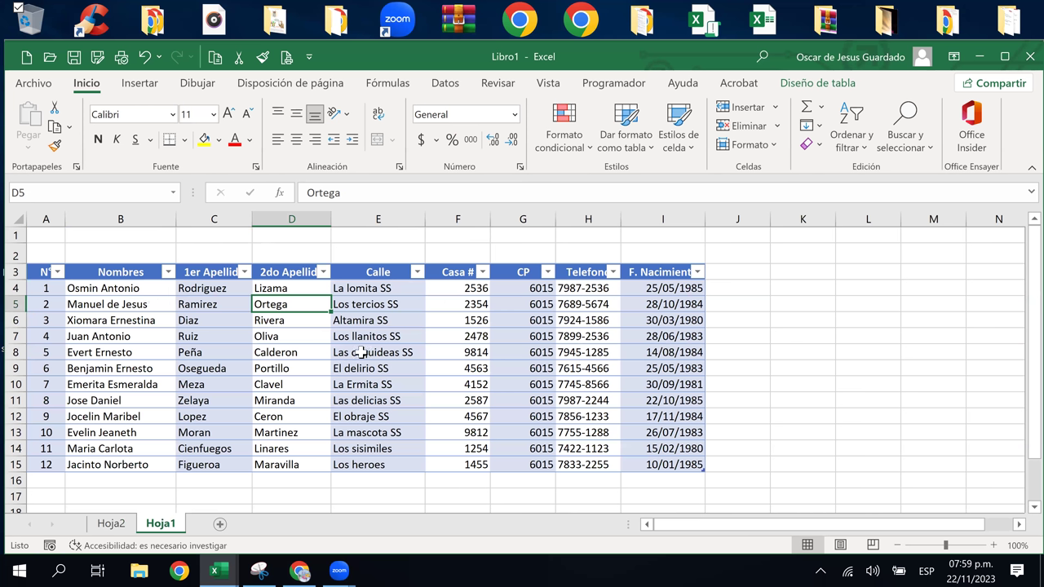
pyautogui.click(120, 525)
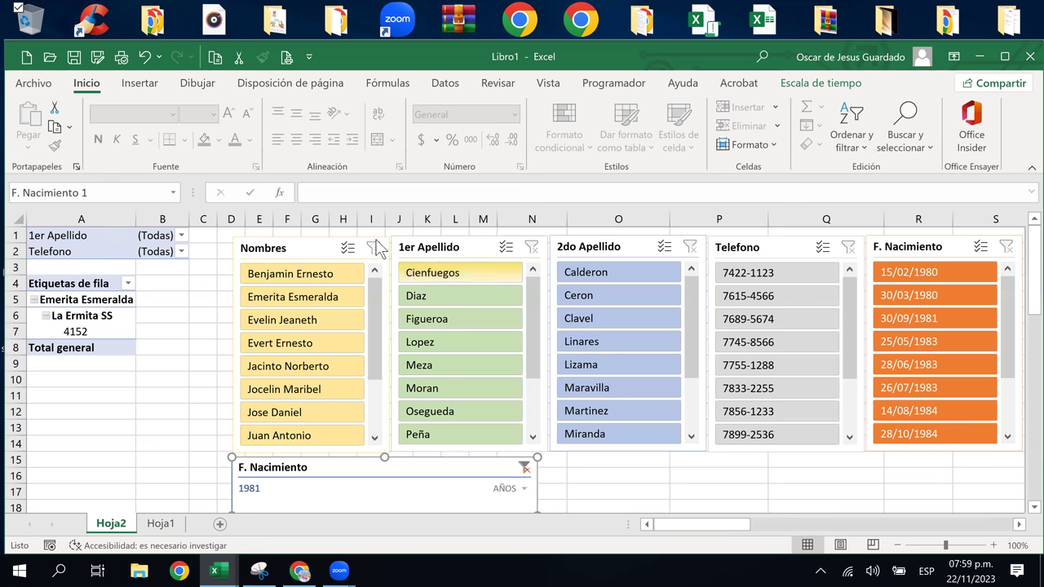
pyautogui.click(450, 318)
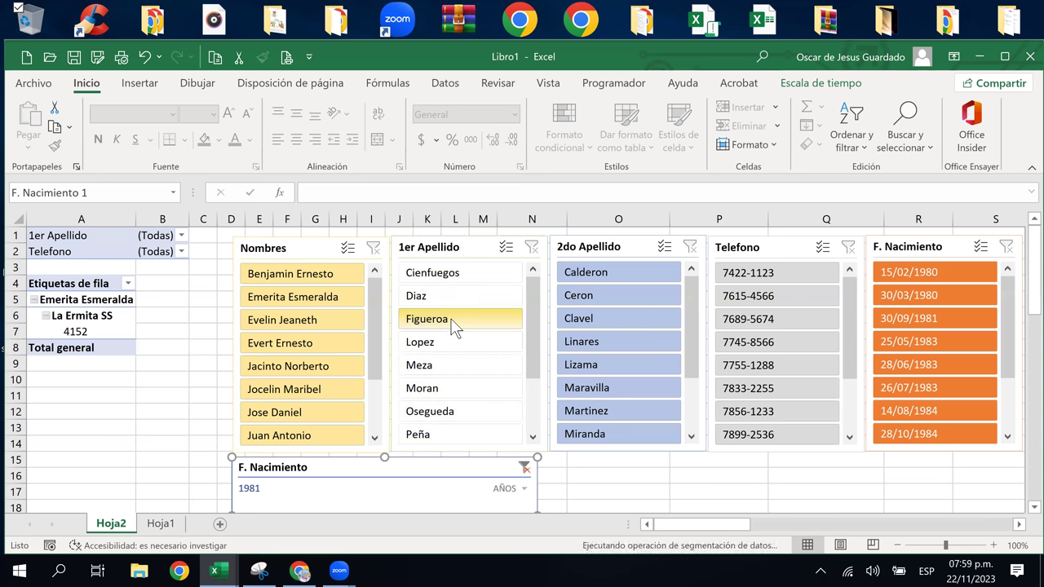
pyautogui.click(449, 342)
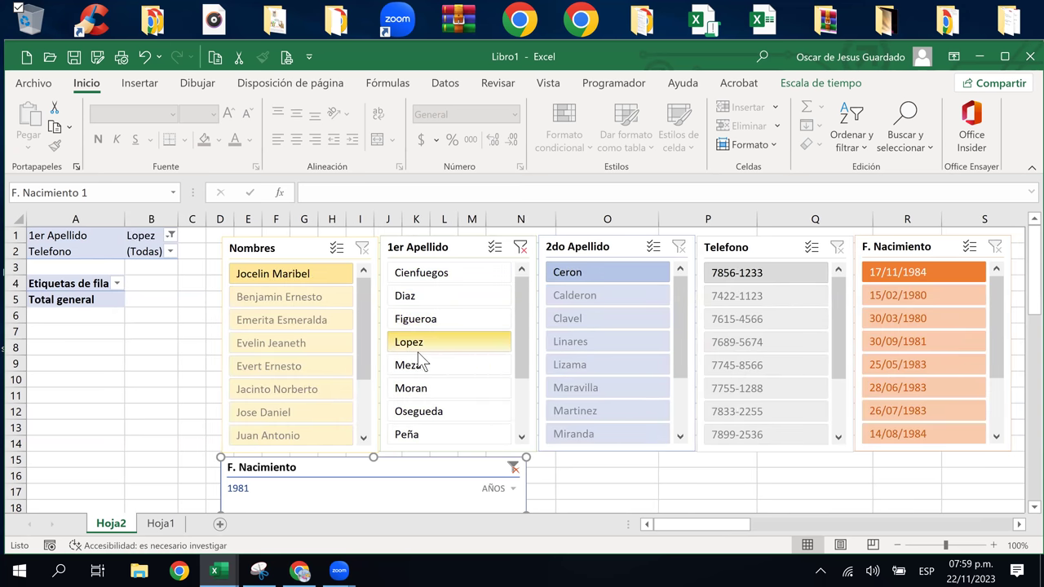
pyautogui.click(424, 381)
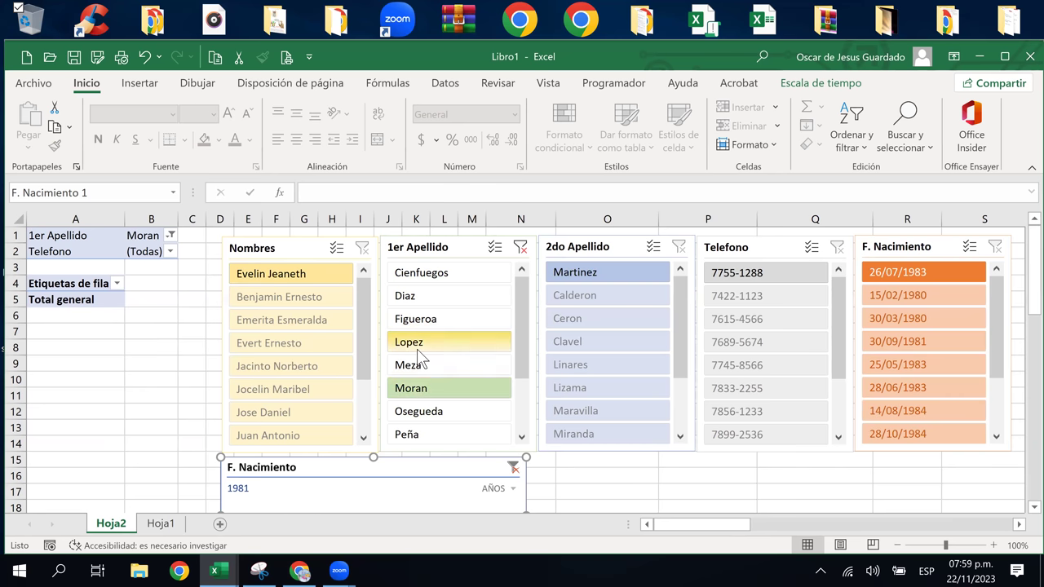
pyautogui.click(520, 246)
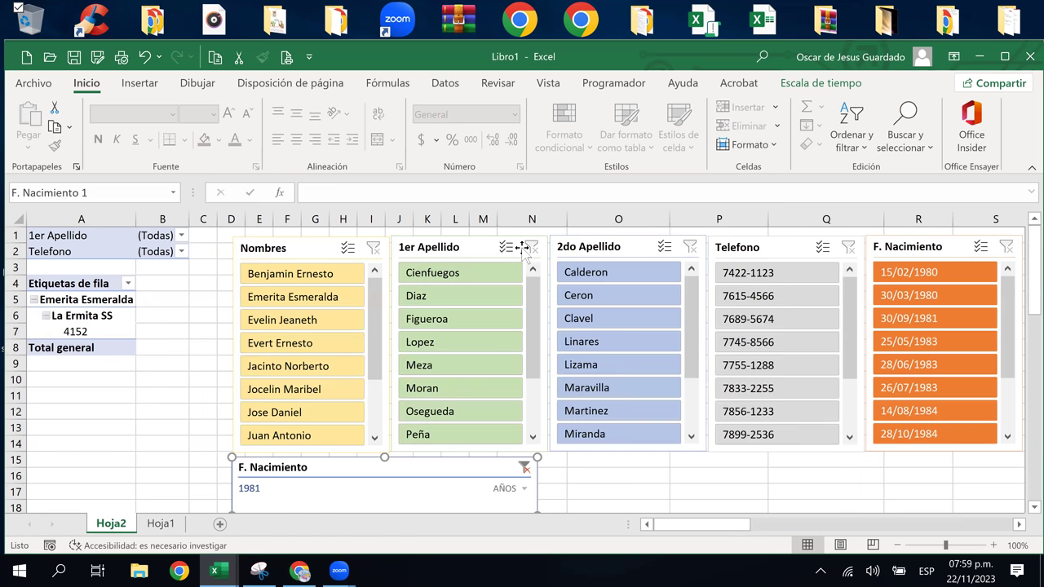
# - Delete the Telefono slicer and move the F. Nacimiento slicer left into its space
pyautogui.click(794, 253)
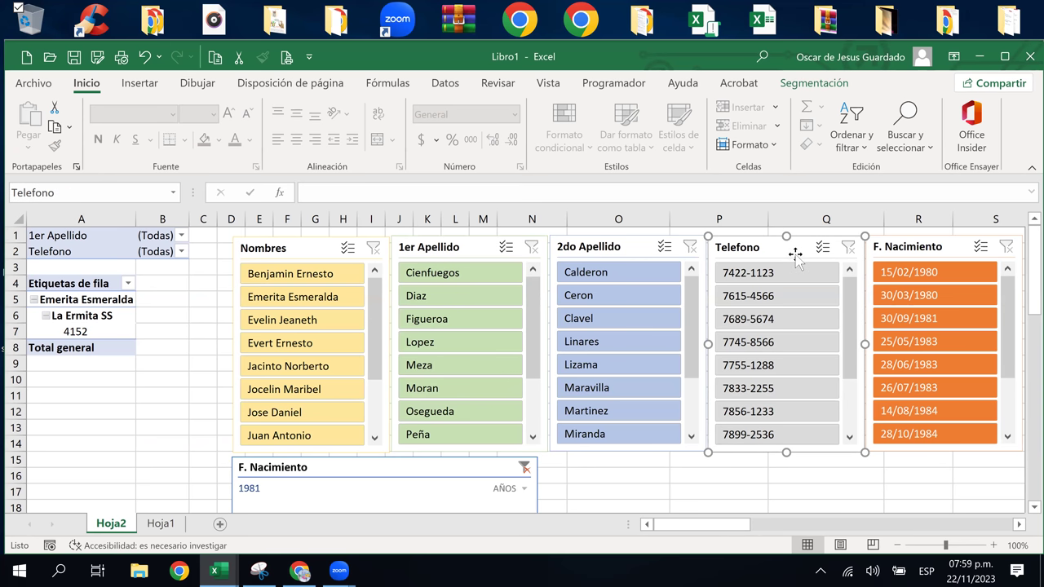
pyautogui.press('Delete')
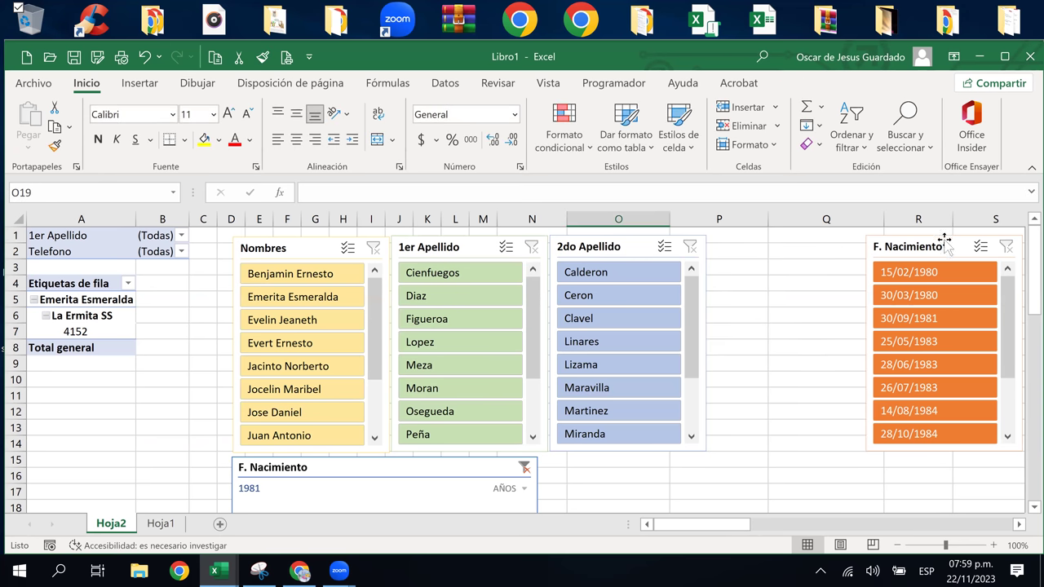
pyautogui.click(870, 246)
pyautogui.moveTo(869, 246); pyautogui.dragTo(782, 246)
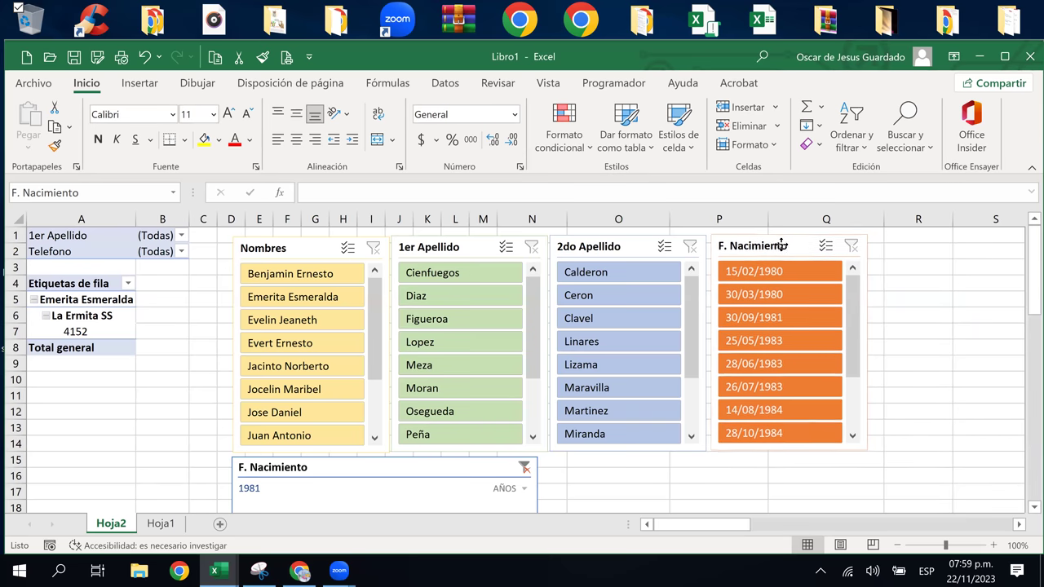
# - Reset the 1er Apellido filter to (Todas) and clear the timeline's year filter
pyautogui.click(180, 236)
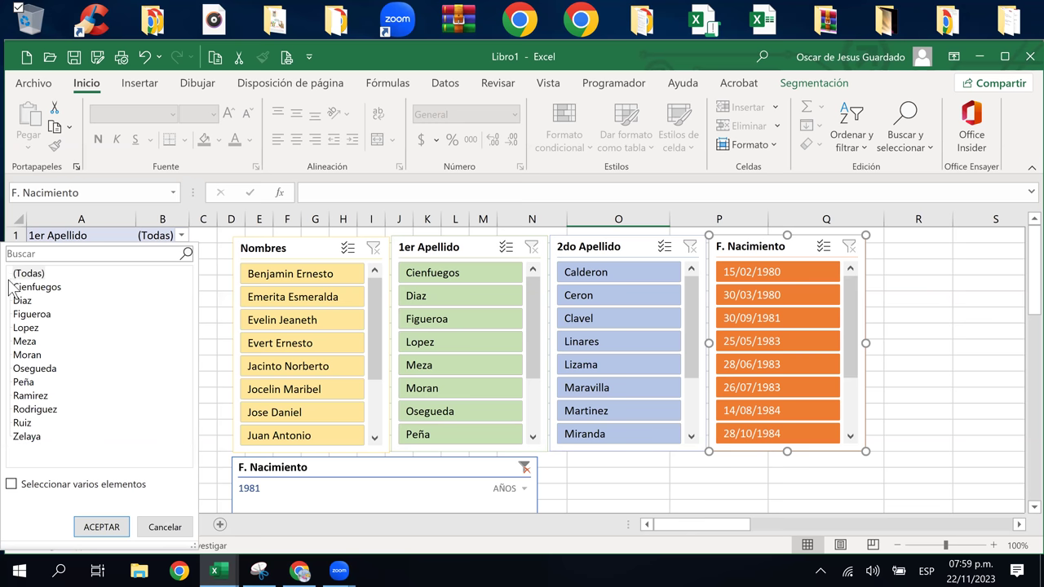
pyautogui.click(25, 275)
pyautogui.click(124, 526)
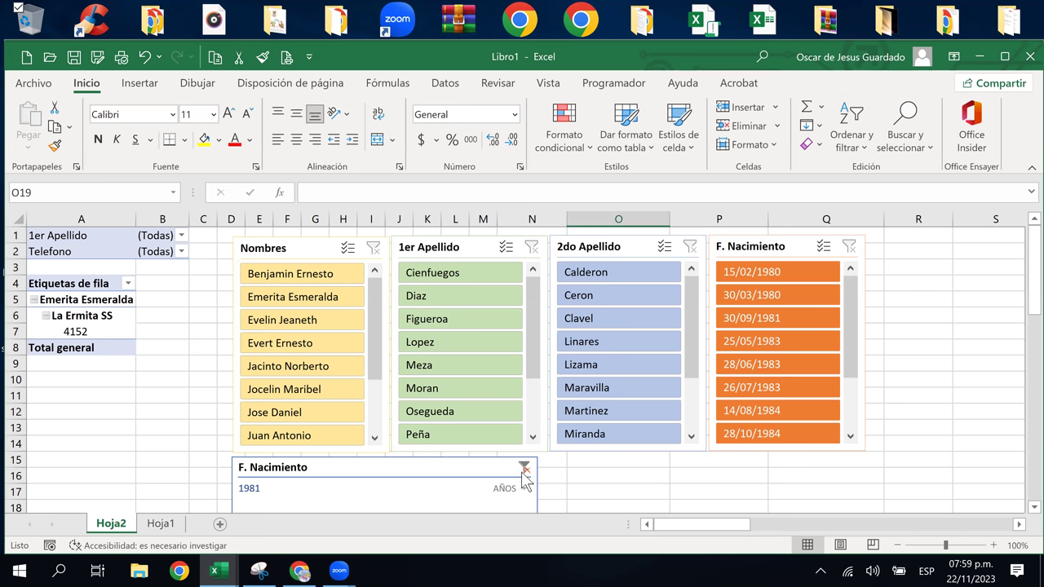
pyautogui.scroll(-2, 561, 447)
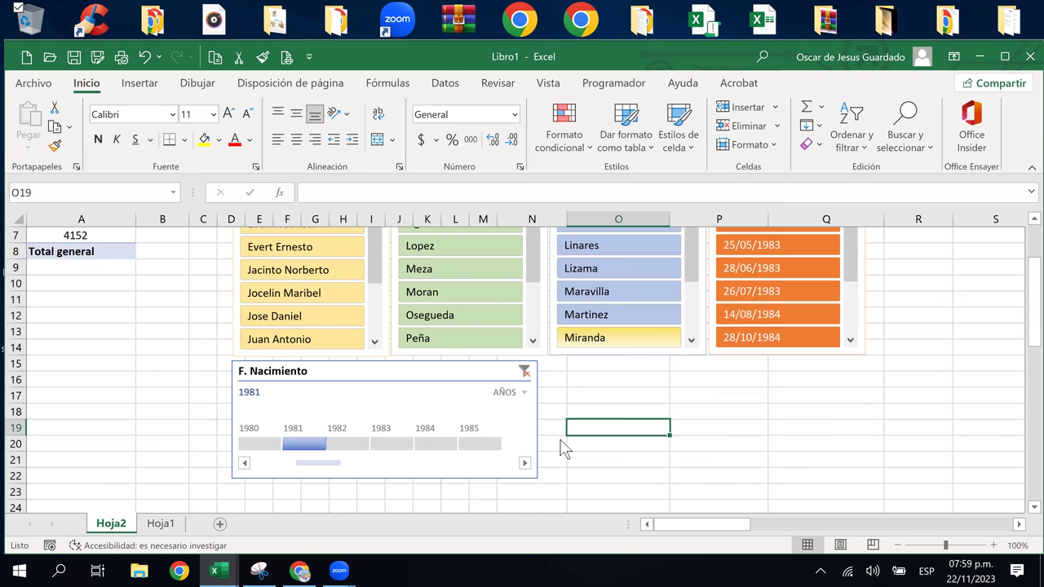
pyautogui.click(526, 373)
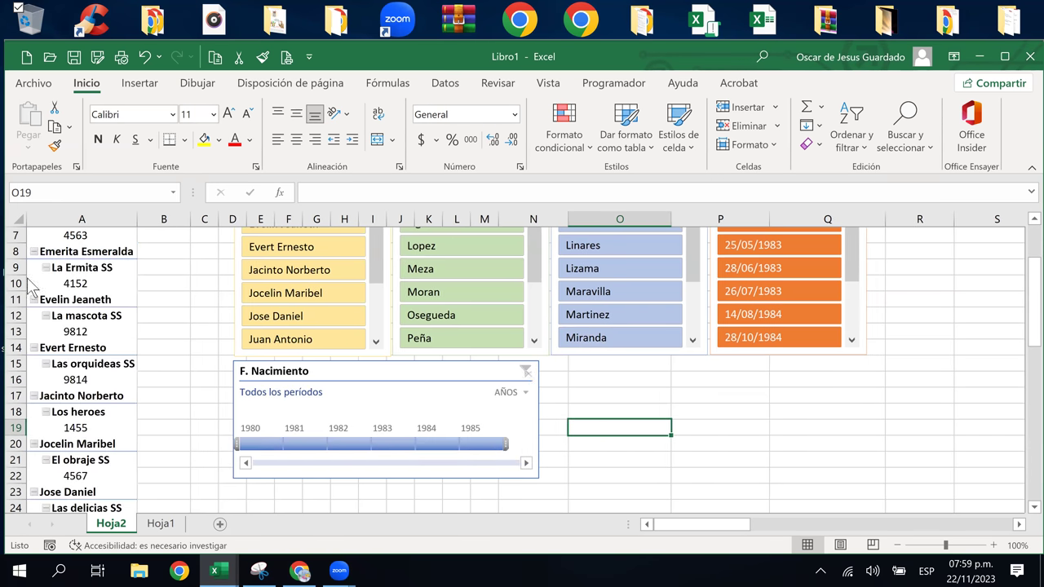
pyautogui.scroll(2, 79, 338)
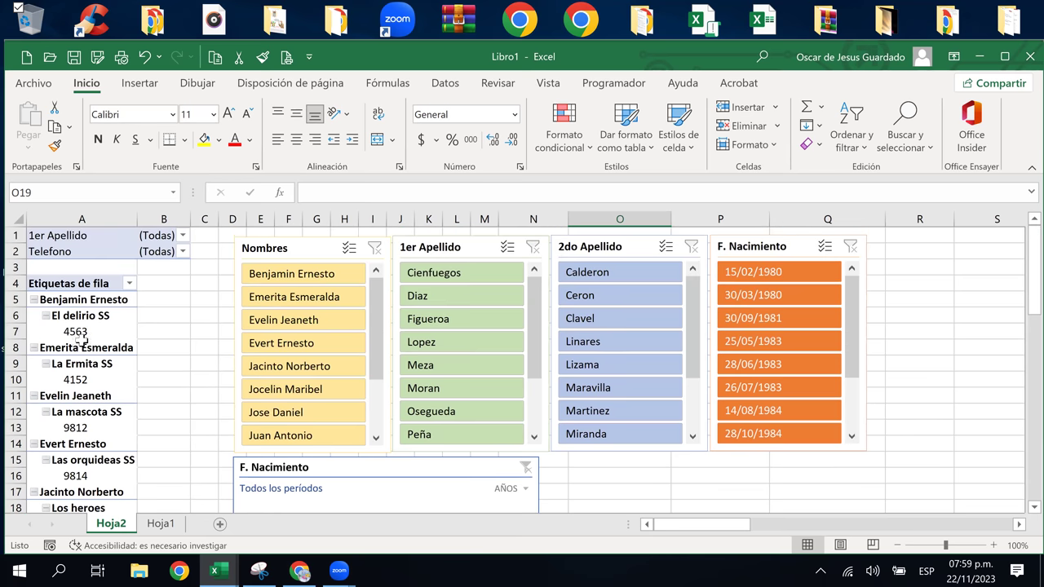
# - Set the 1er Apellido filter to multiple selection with Rodriguez and Ramirez checked
pyautogui.click(182, 236)
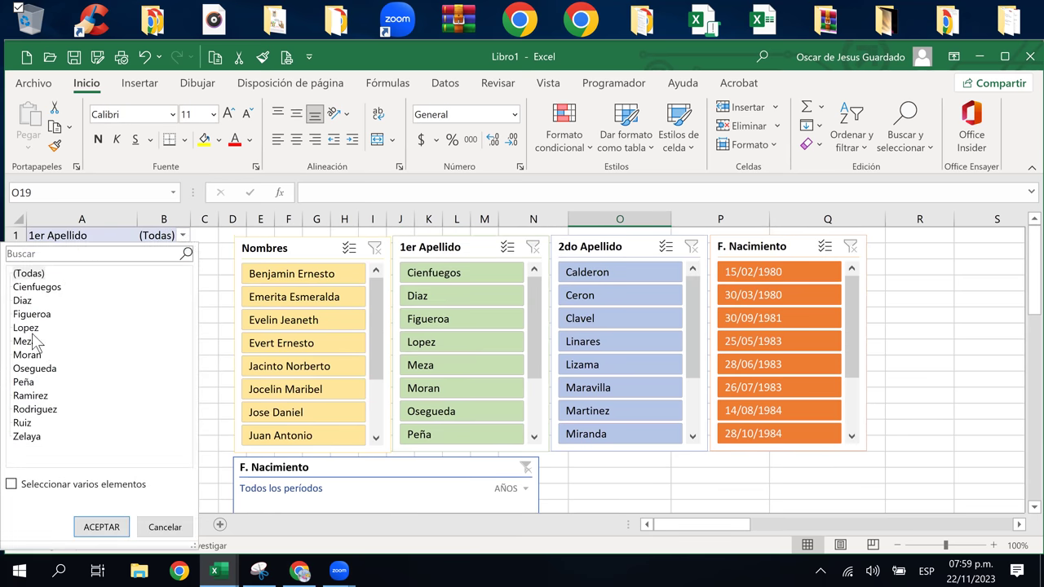
pyautogui.click(29, 409)
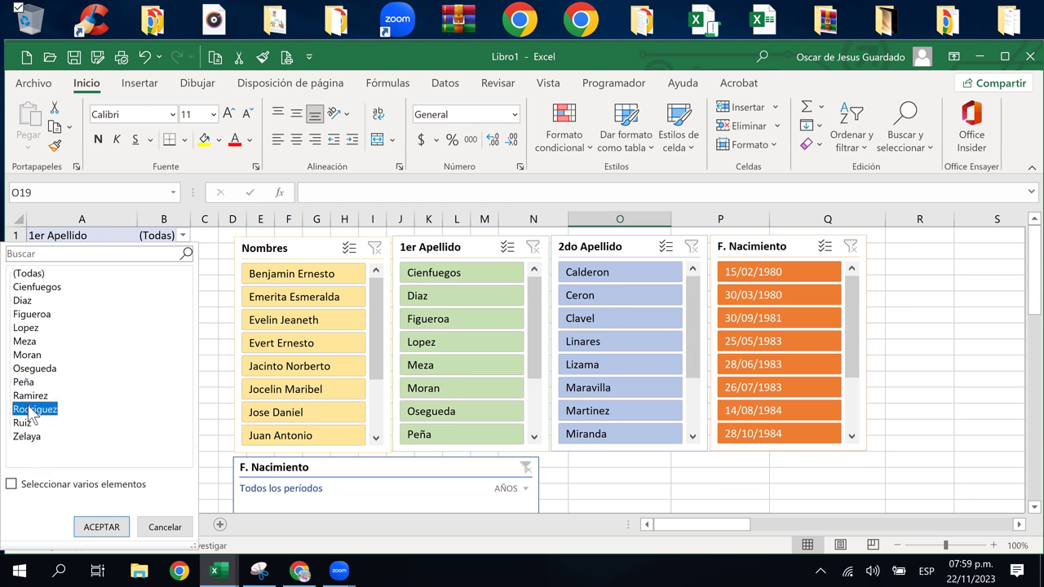
pyautogui.click(29, 397)
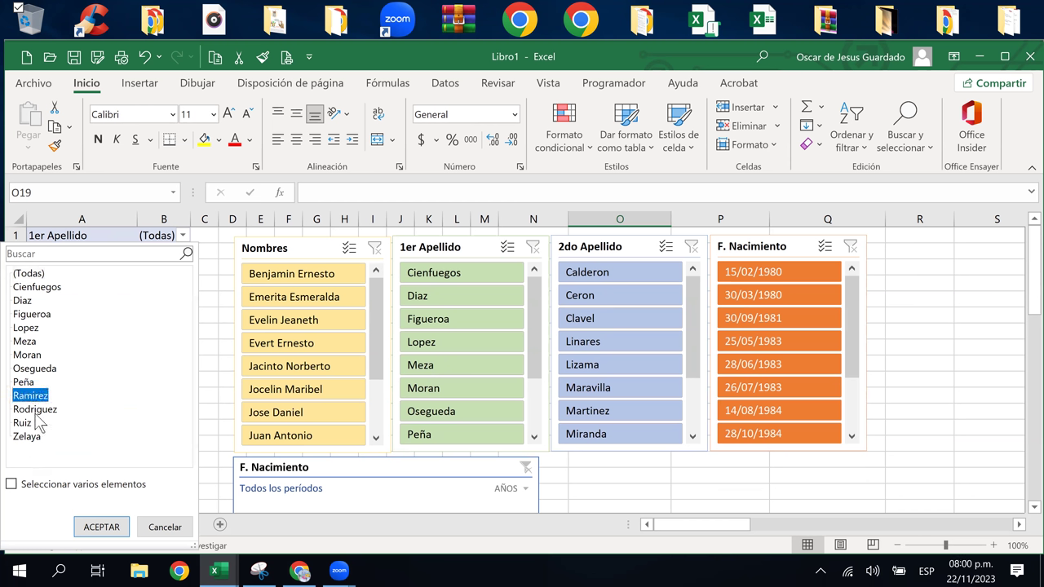
pyautogui.click(35, 413)
pyautogui.click(32, 396)
pyautogui.click(36, 409)
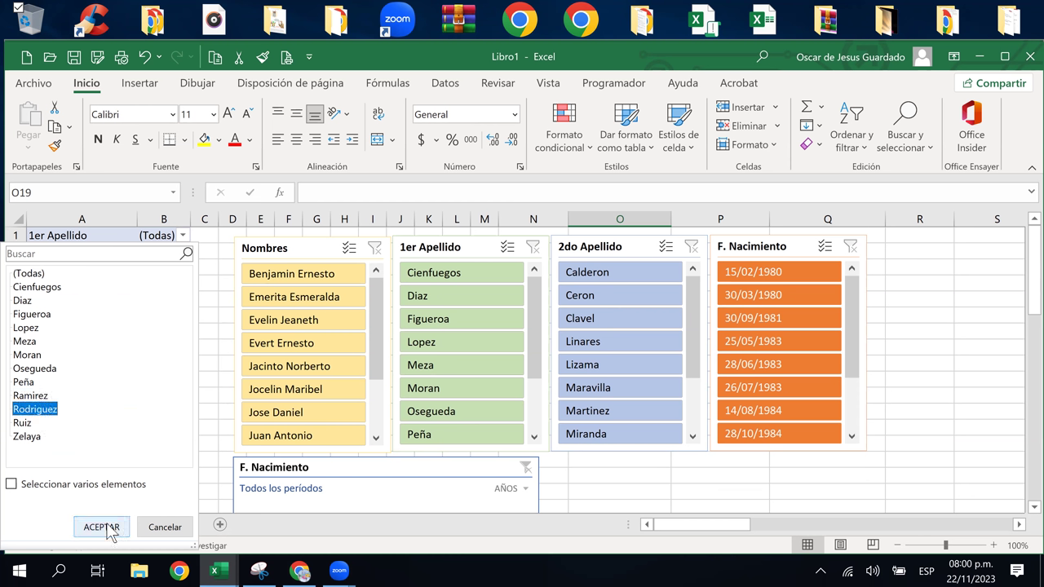
pyautogui.click(12, 484)
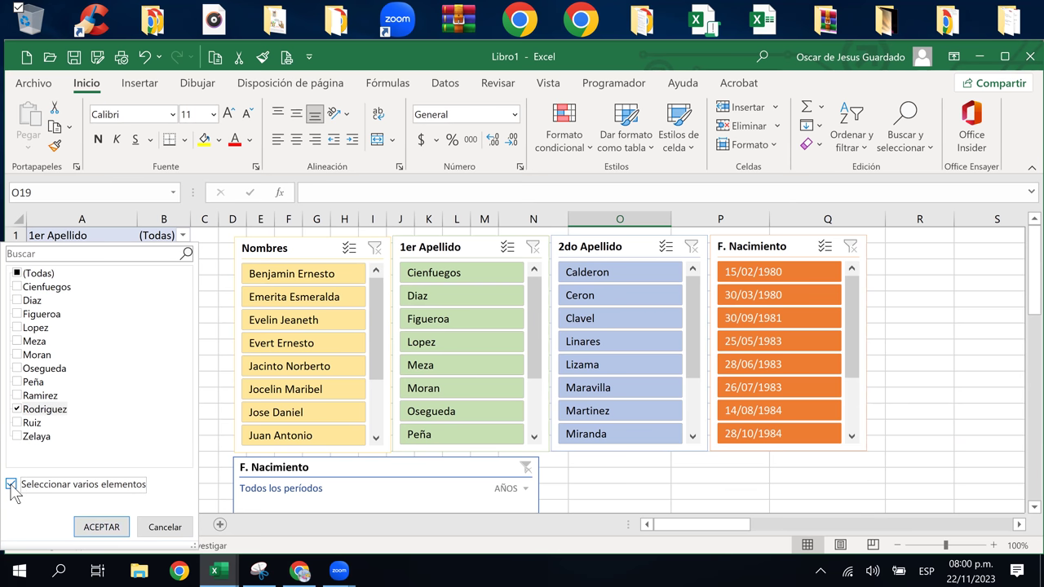
pyautogui.click(24, 395)
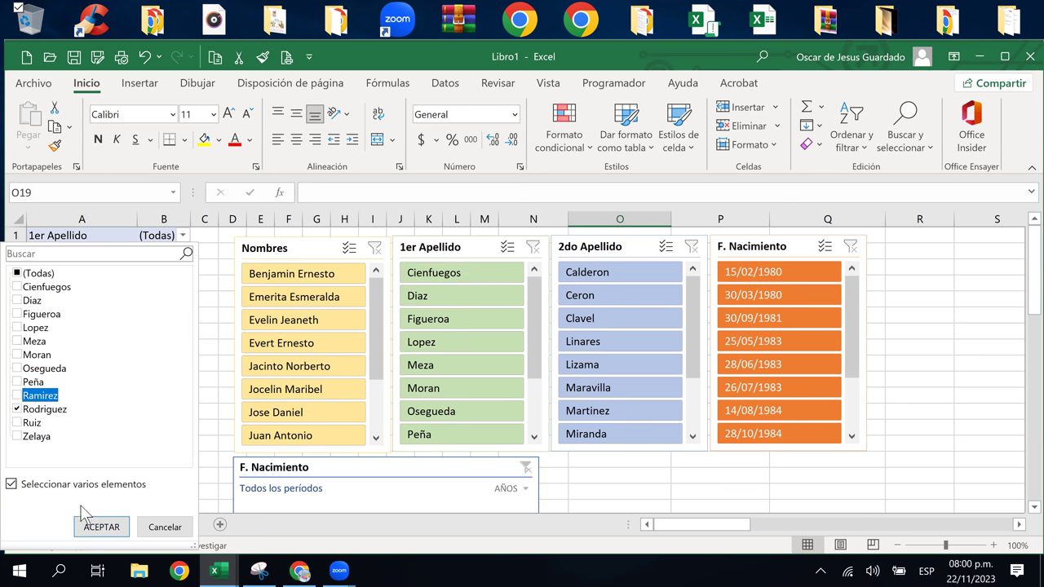
pyautogui.click(17, 396)
pyautogui.click(106, 528)
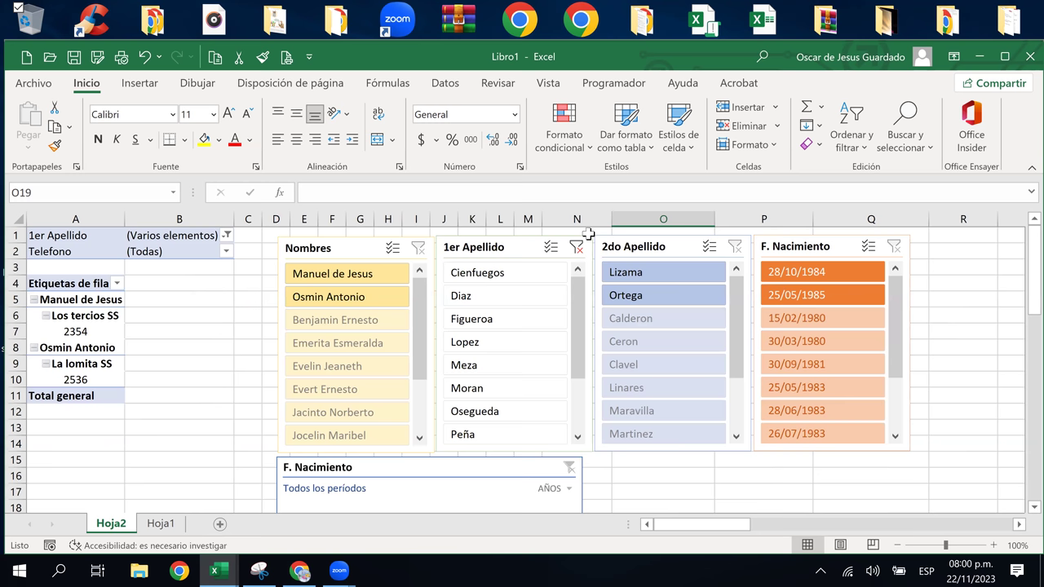
# - Clear the 1er Apellido slicer, then select Linares and Lizama in the 2do Apellido slicer
pyautogui.click(522, 413)
pyautogui.click(576, 249)
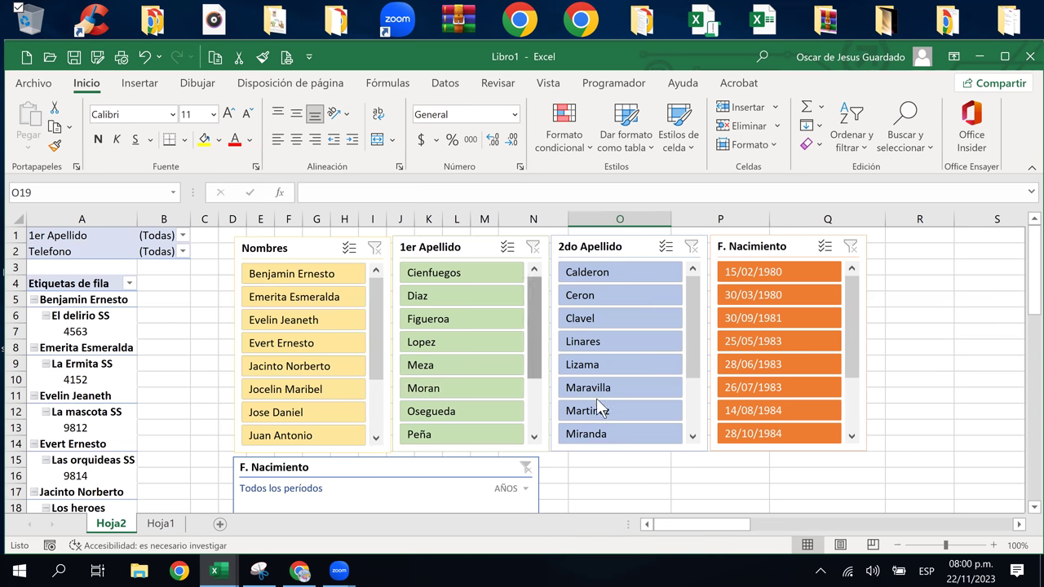
pyautogui.click(603, 347)
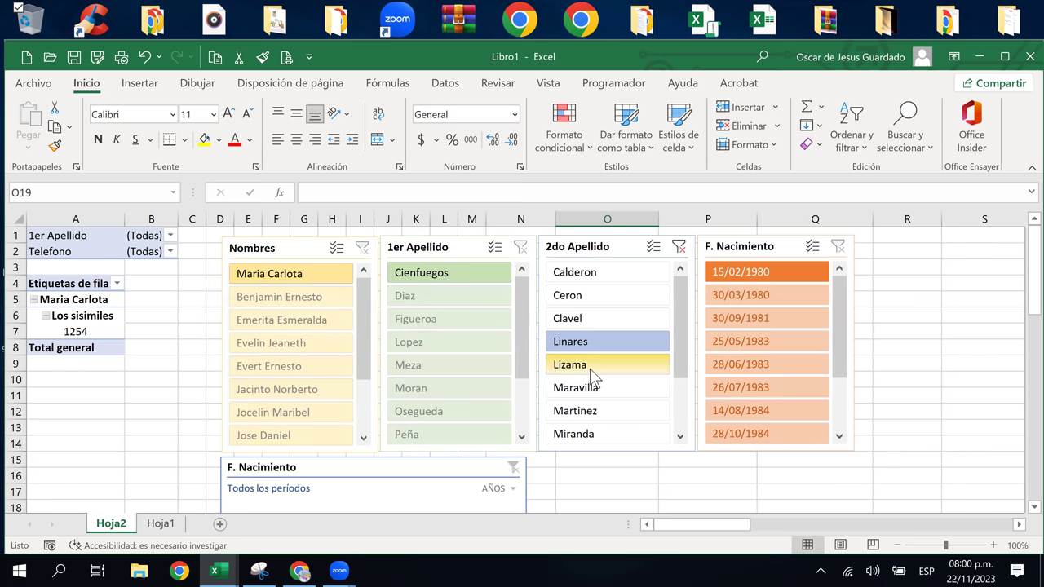
pyautogui.click(580, 342)
pyautogui.click(584, 364)
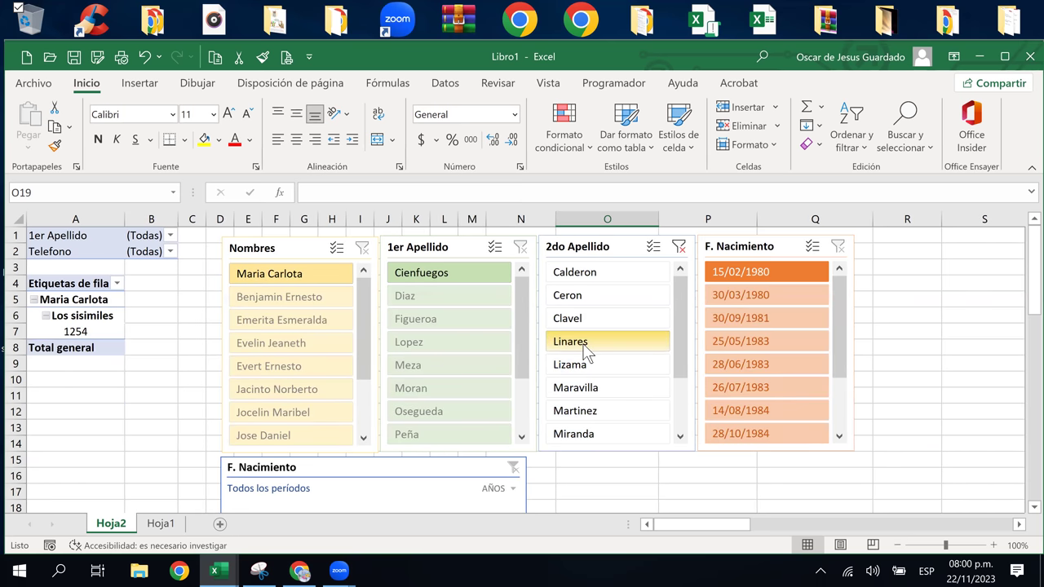
pyautogui.click(588, 343)
pyautogui.click(596, 363)
pyautogui.click(595, 346)
pyautogui.click(599, 367)
pyautogui.click(598, 369)
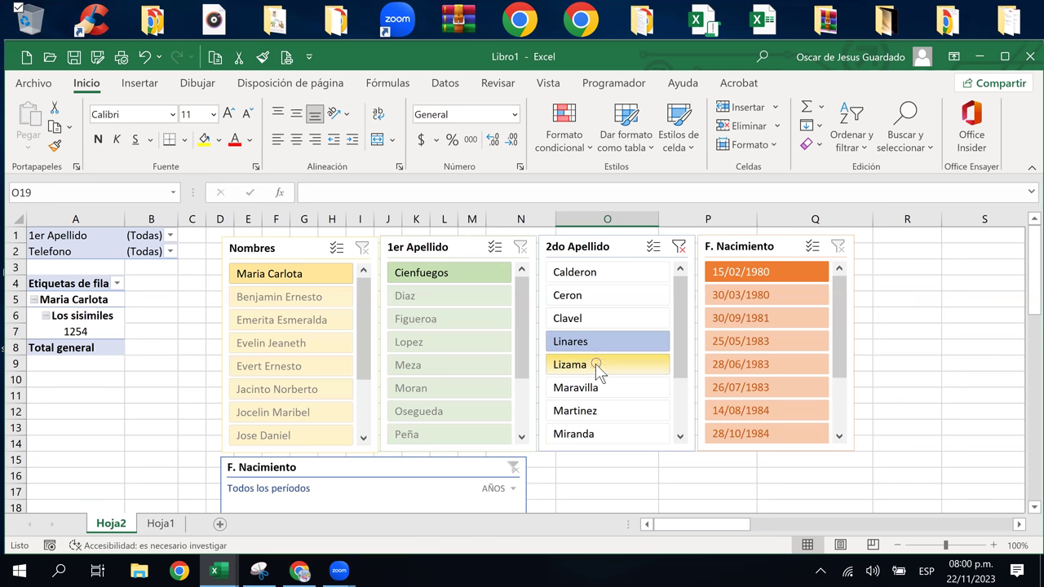
pyautogui.keyDown('ctrl'); pyautogui.click(595, 366); pyautogui.keyUp('ctrl')
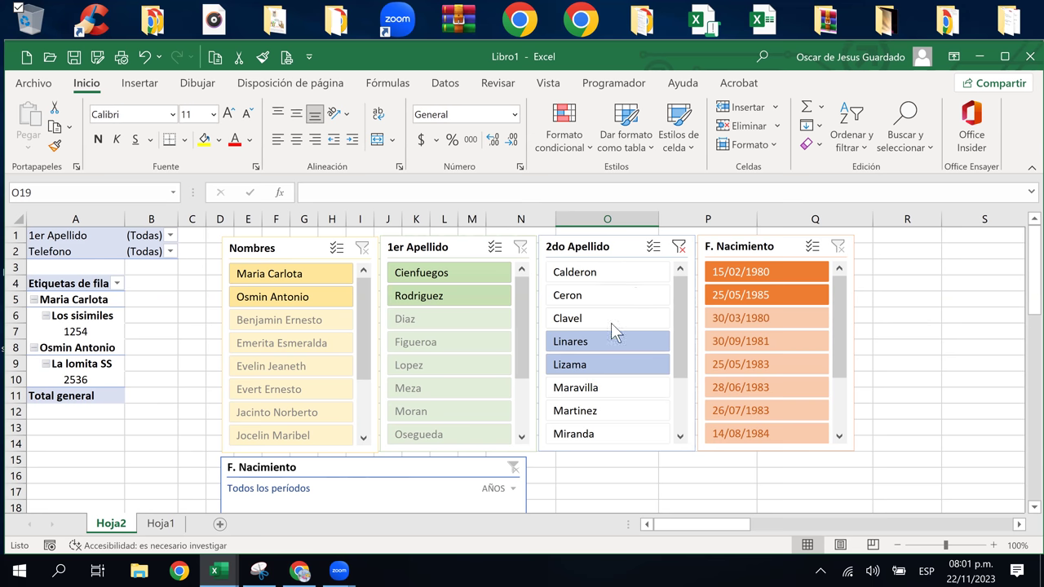
# - Clear the 2do Apellido slicer filter and enable multi-select on the F. Nacimiento slicer
pyautogui.click(678, 246)
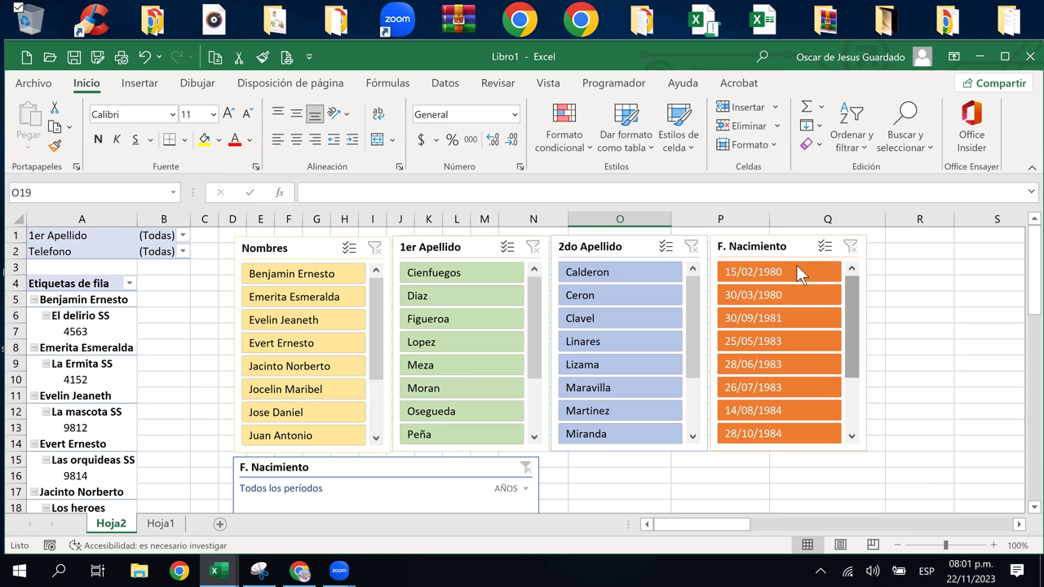
pyautogui.click(825, 245)
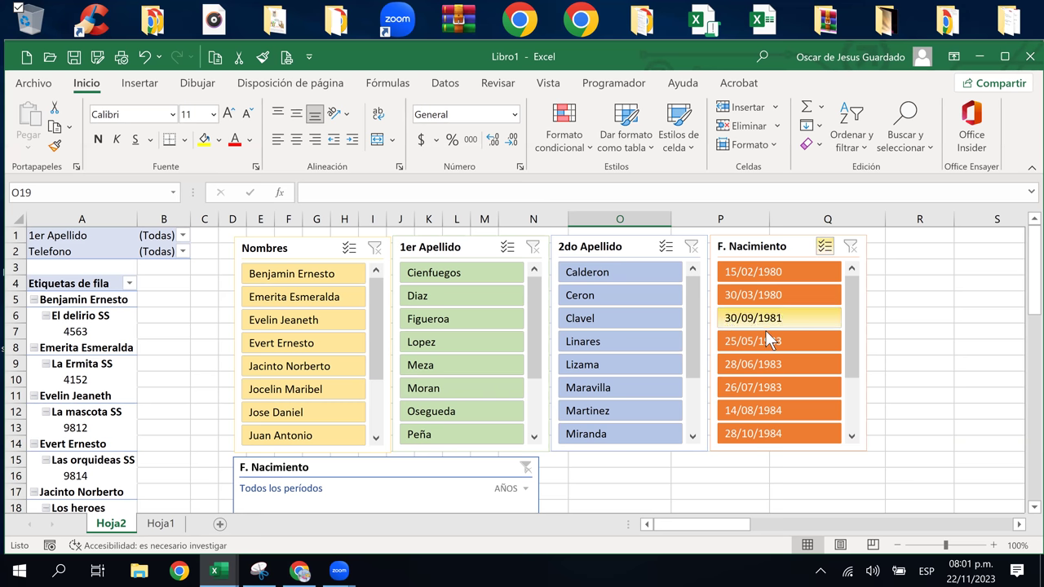
# - Exclude the 15/02/1980, 30/03/1980 and 30/09/1981 birth dates in the F. Nacimiento slicer
pyautogui.click(758, 274)
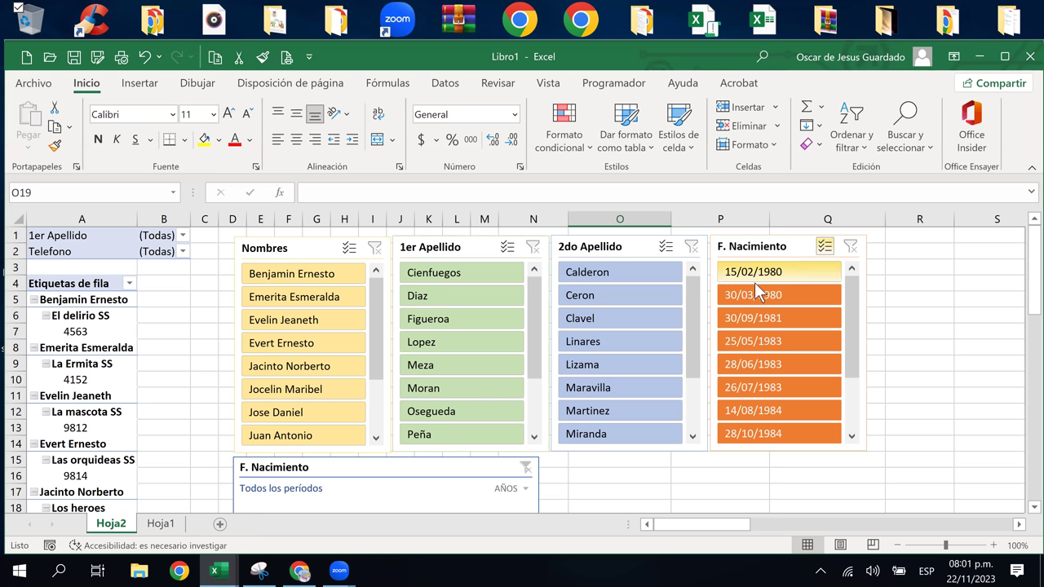
pyautogui.click(773, 321)
pyautogui.click(768, 270)
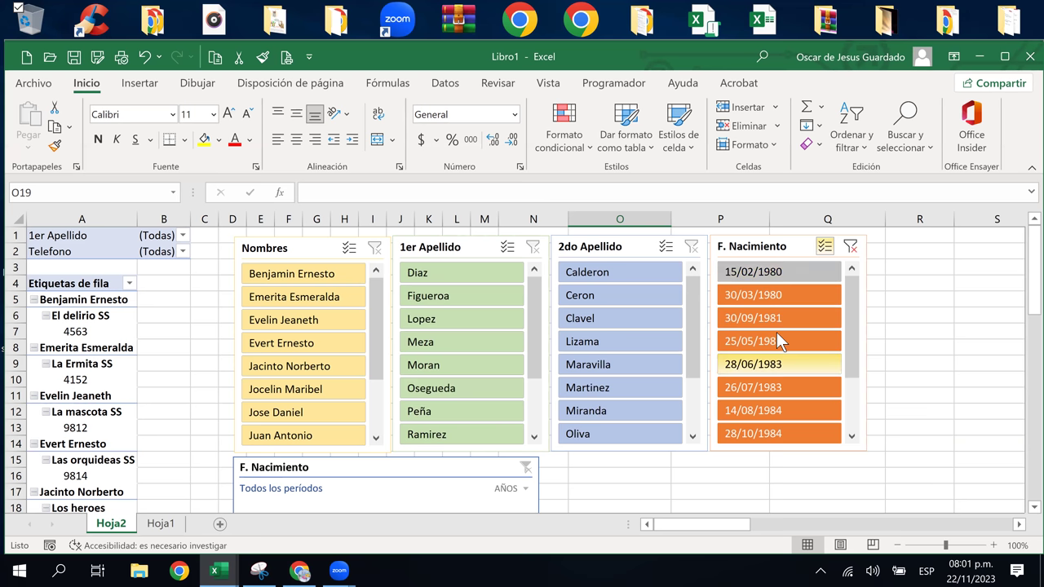
pyautogui.click(768, 272)
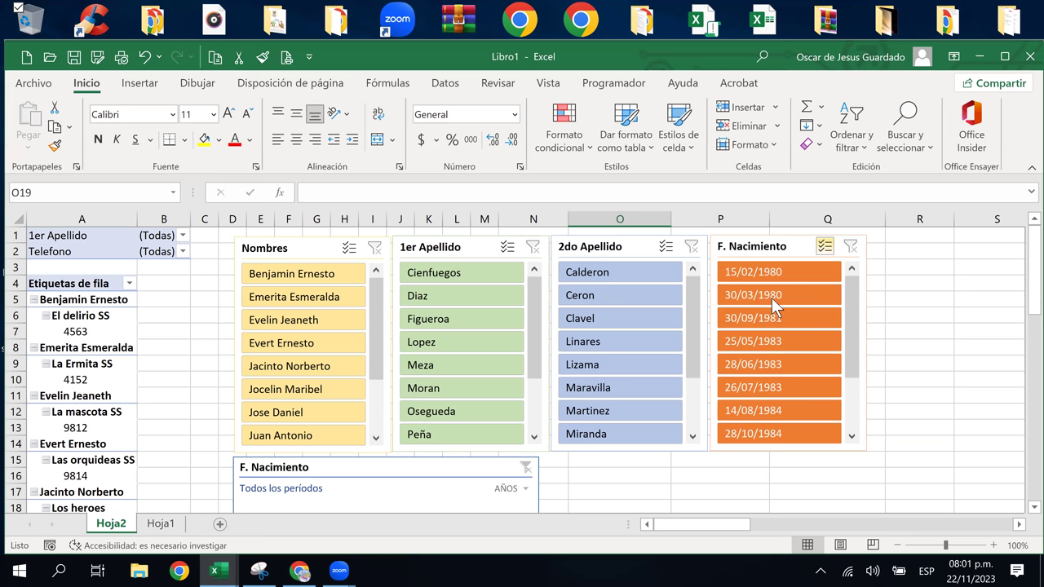
pyautogui.click(771, 272)
pyautogui.click(770, 296)
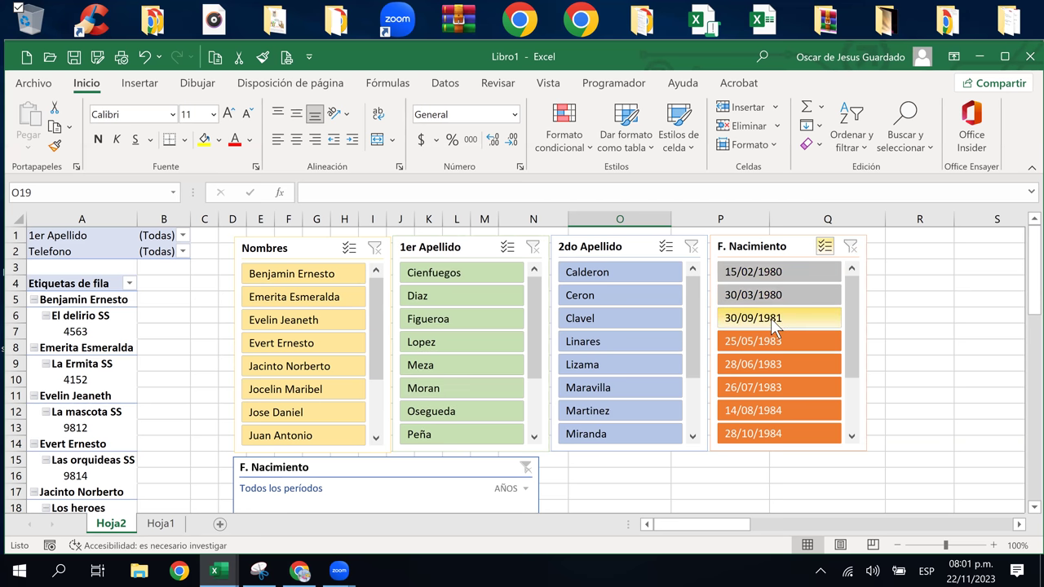
pyautogui.click(772, 320)
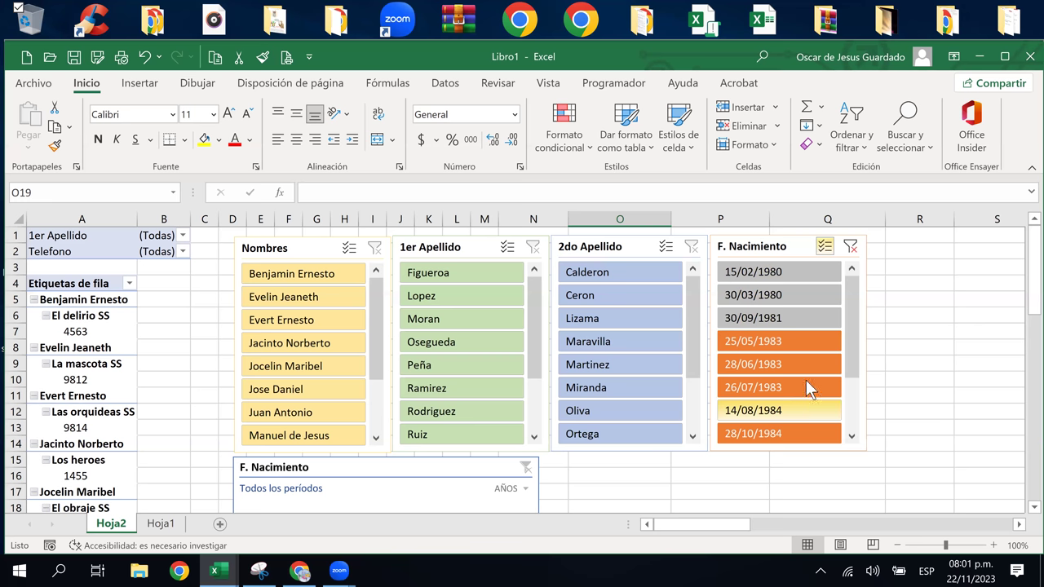
# - Clear the F. Nacimiento filter so every birth date shows again
pyautogui.scroll(-1, 96, 371)
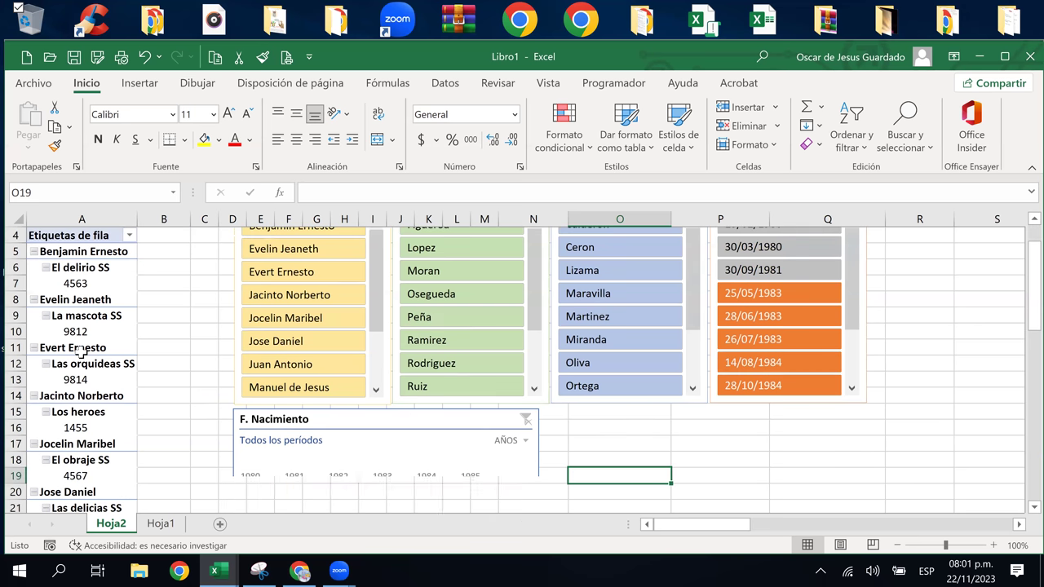
pyautogui.scroll(-2, 92, 363)
pyautogui.scroll(-1, 86, 357)
pyautogui.scroll(4, 81, 353)
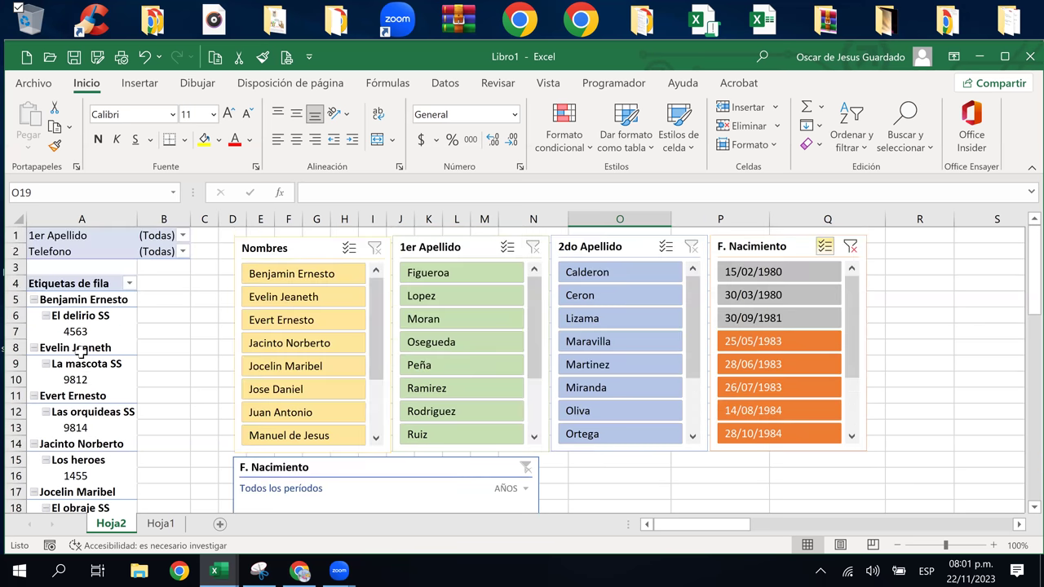
pyautogui.scroll(-4, 88, 374)
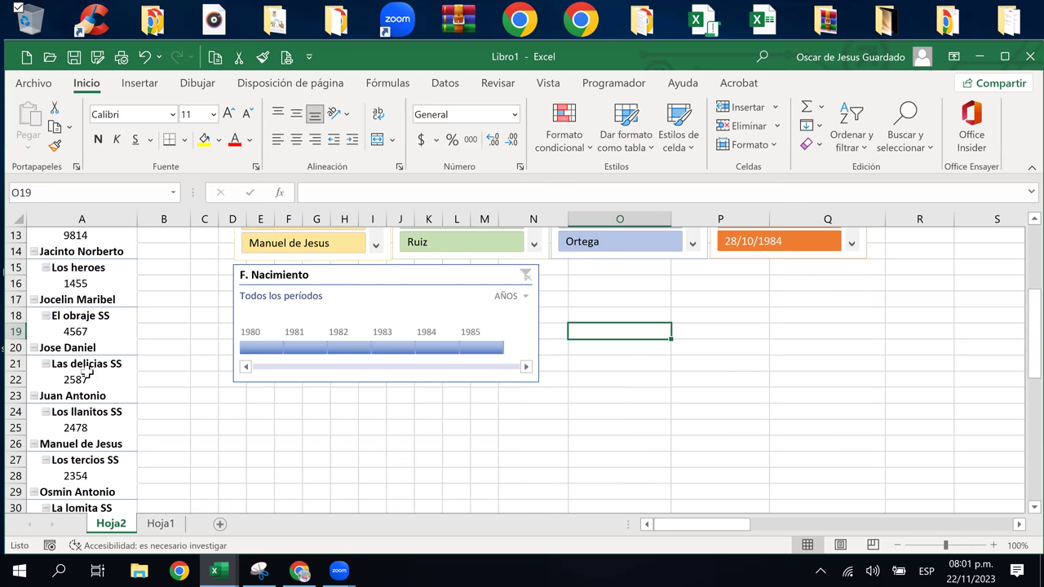
pyautogui.scroll(-3, 126, 400)
pyautogui.scroll(4, 126, 399)
pyautogui.scroll(3, 126, 399)
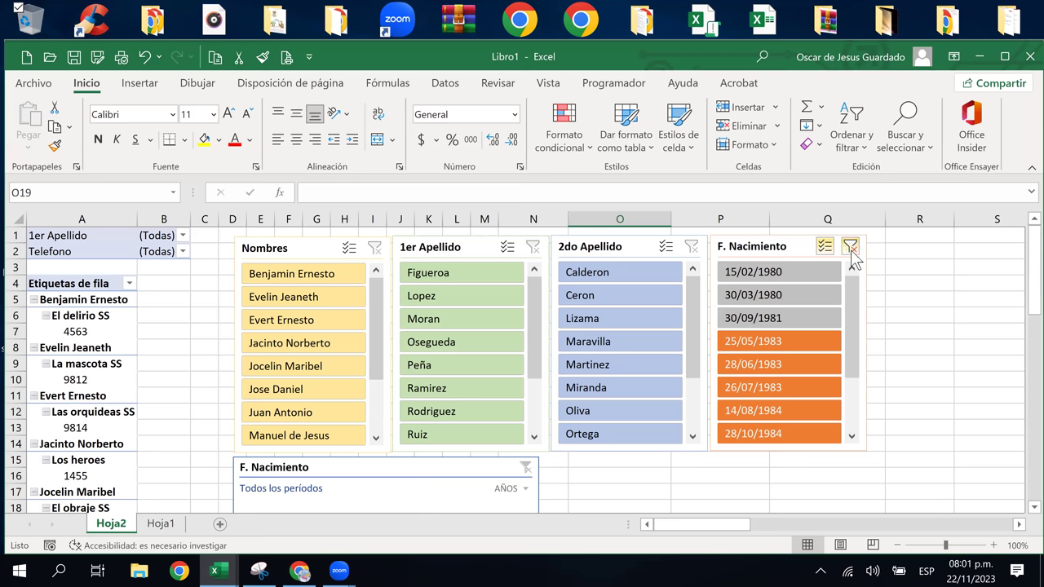
pyautogui.click(851, 246)
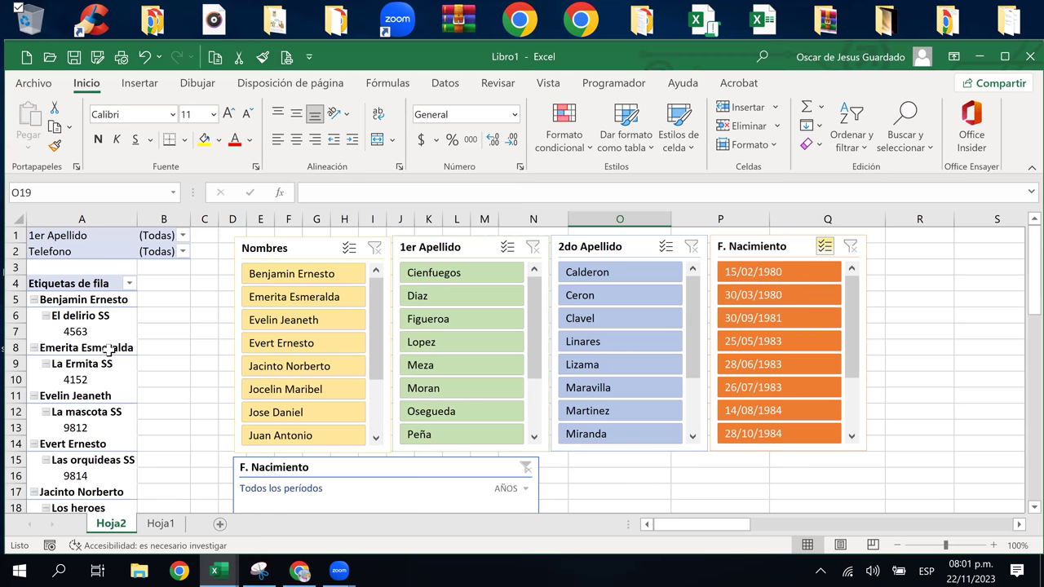
# - Keep the F. Nacimiento timeline's time level set to years
pyautogui.scroll(-1, 108, 349)
pyautogui.scroll(-5, 82, 347)
pyautogui.scroll(-4, 77, 348)
pyautogui.scroll(2, 74, 347)
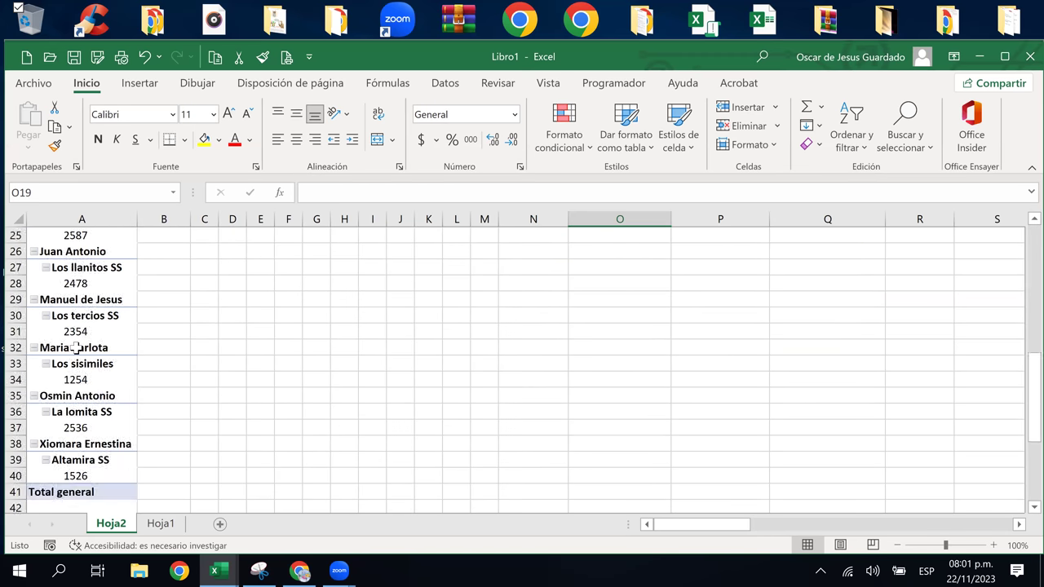
pyautogui.scroll(3, 74, 347)
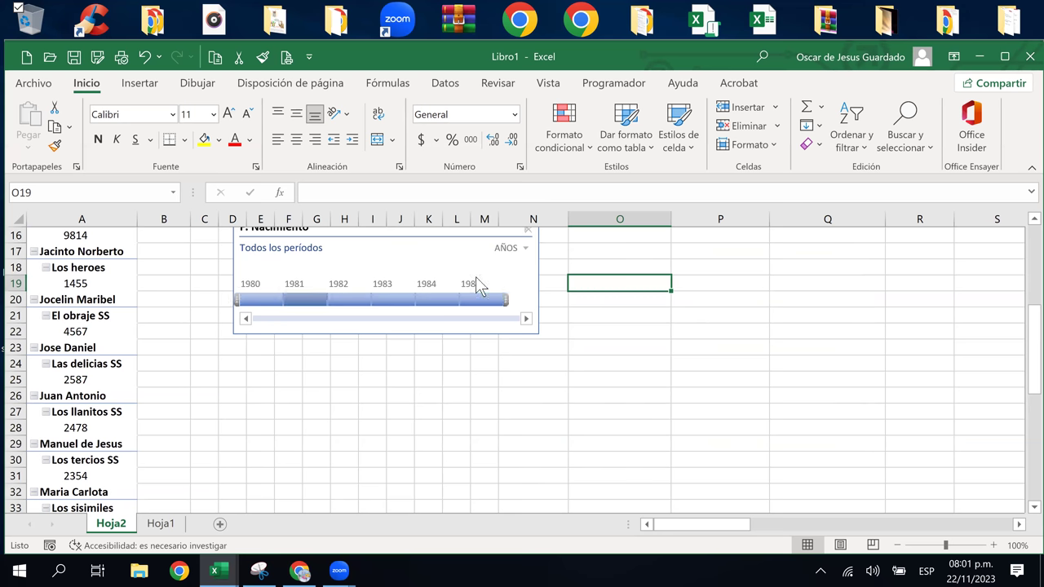
pyautogui.click(515, 250)
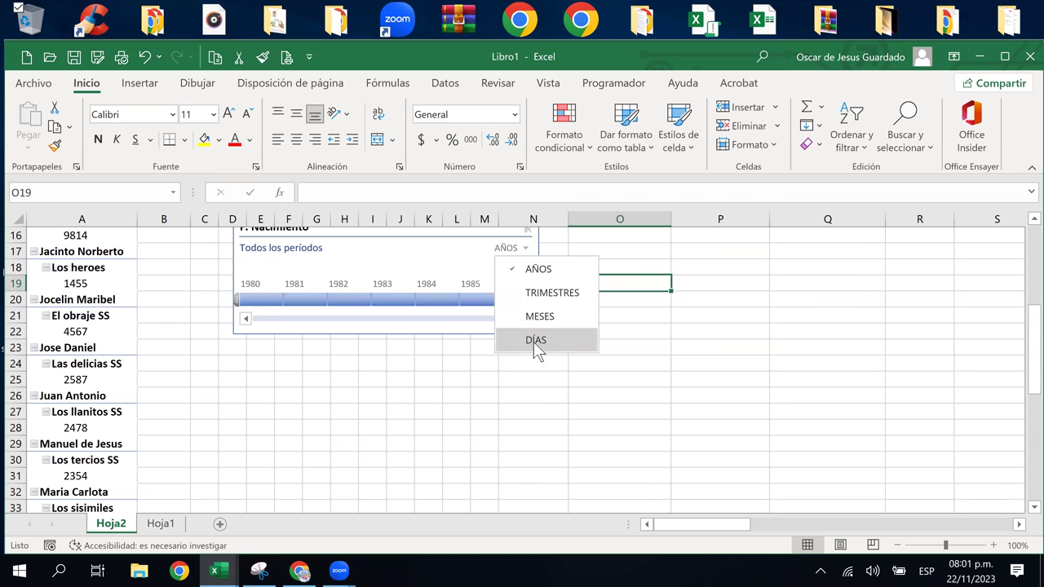
pyautogui.click(347, 251)
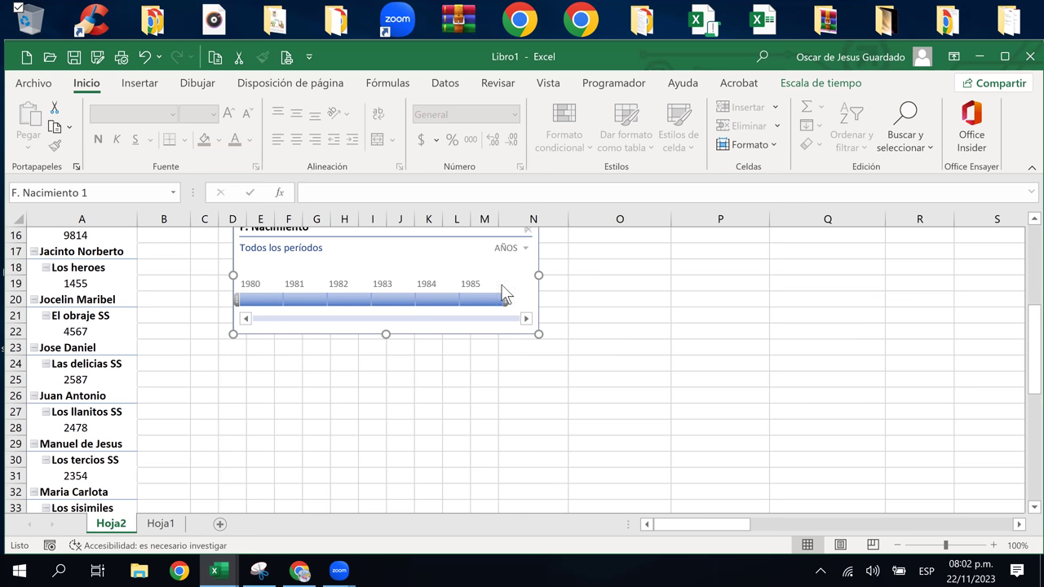
# - Resize and shift the timeline so it covers all years from 1980 onward
pyautogui.moveTo(536, 274); pyautogui.dragTo(500, 274)
pyautogui.click(491, 316)
pyautogui.click(248, 317)
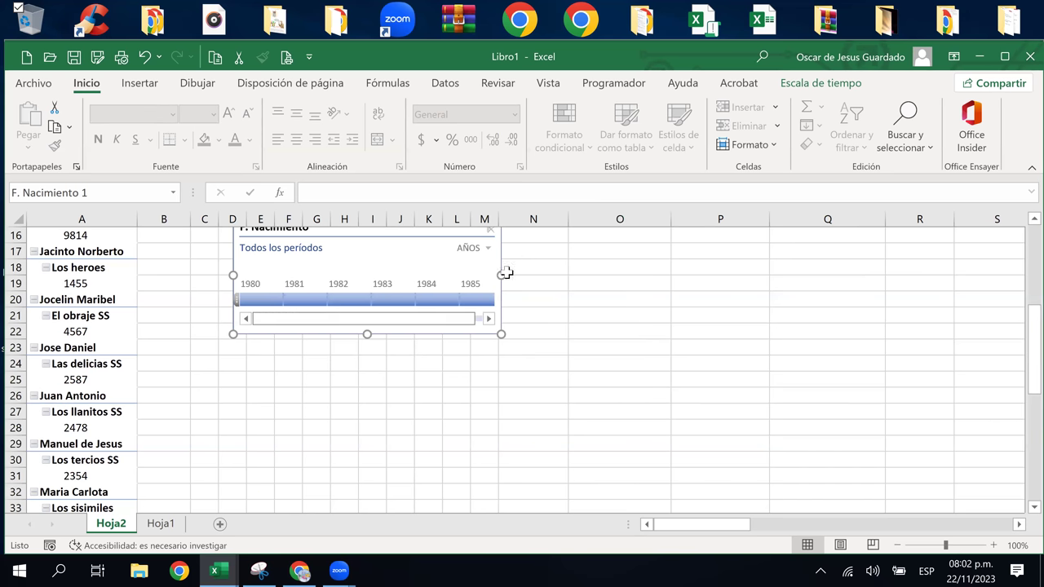
pyautogui.moveTo(503, 275); pyautogui.dragTo(527, 274)
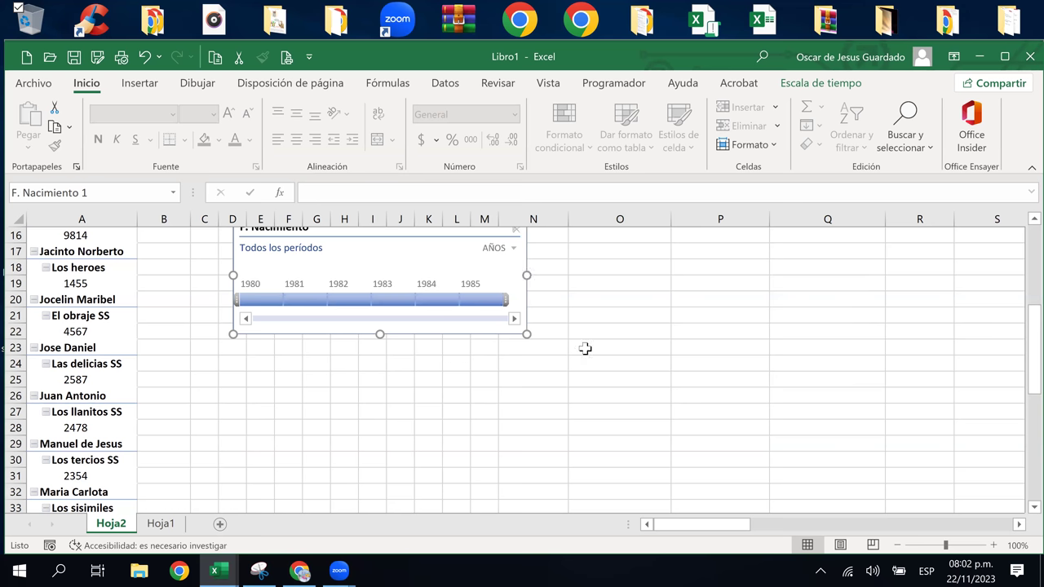
# - Deselect the timeline and return to the top of the pivot table
pyautogui.click(230, 398)
pyautogui.click(90, 346)
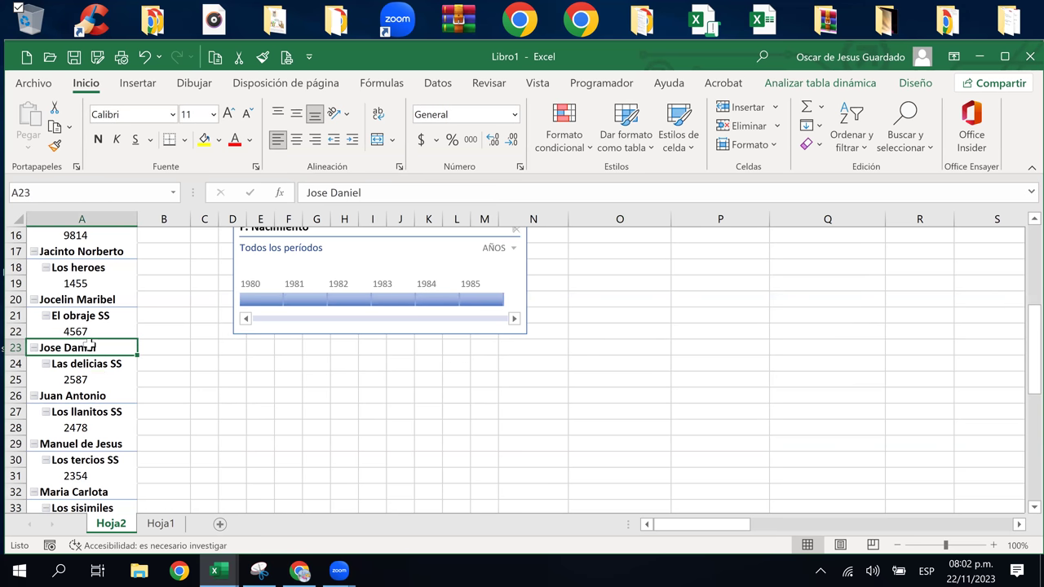
pyautogui.scroll(1, 93, 351)
pyautogui.scroll(3, 97, 359)
pyautogui.scroll(1, 97, 359)
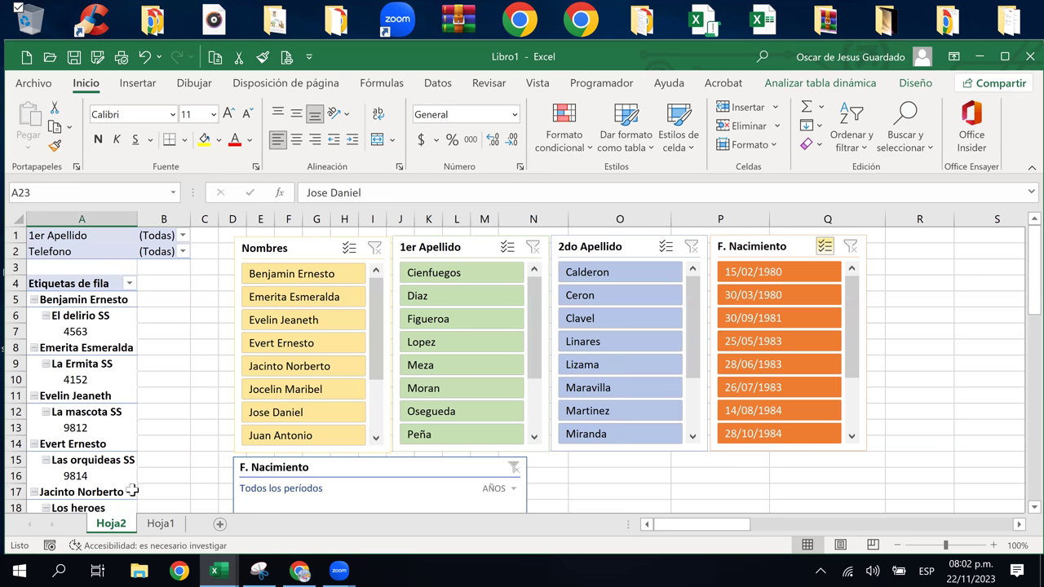
pyautogui.click(160, 524)
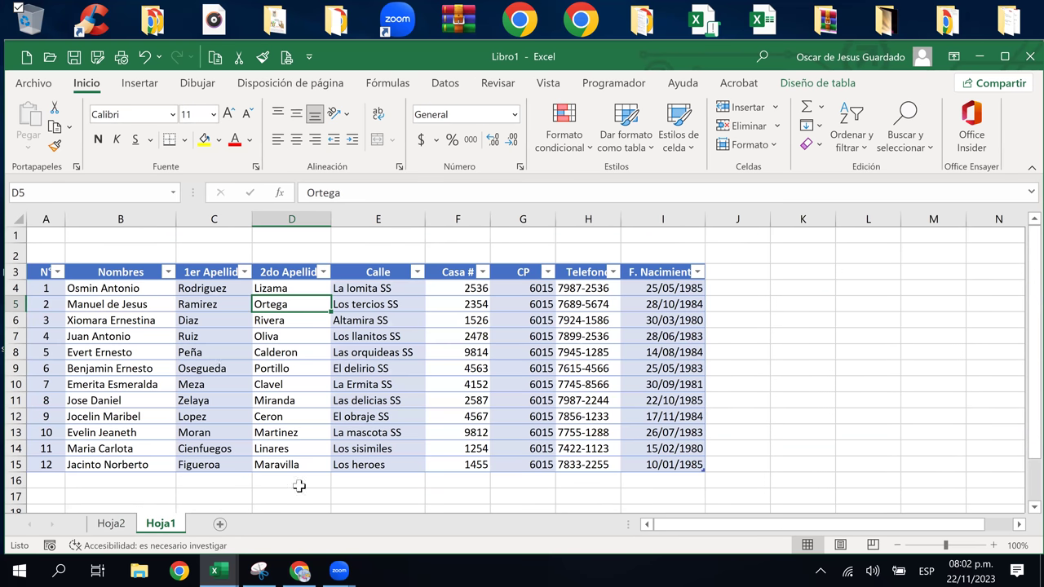
pyautogui.click(111, 523)
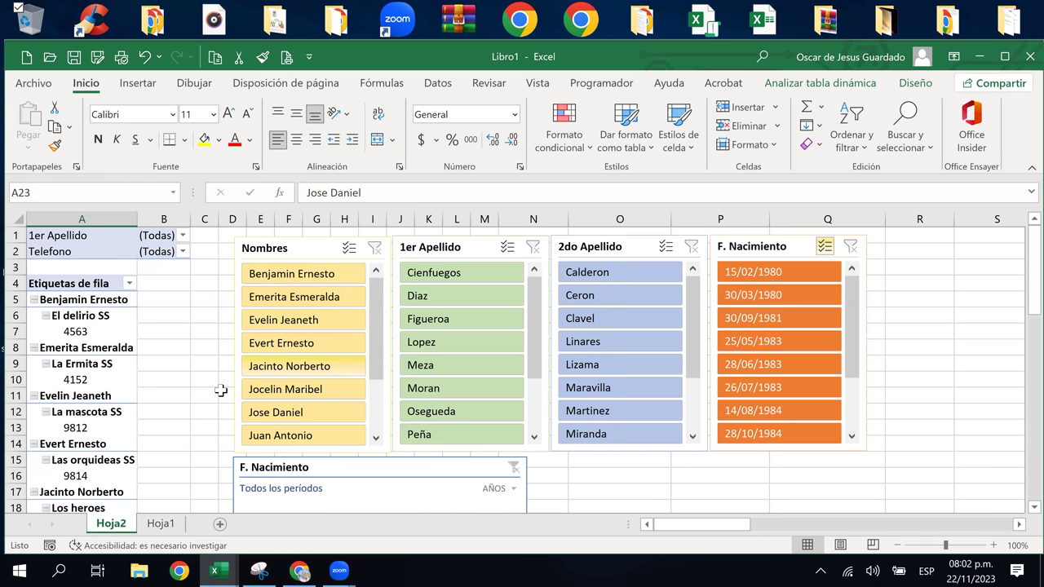
pyautogui.scroll(-1, 306, 448)
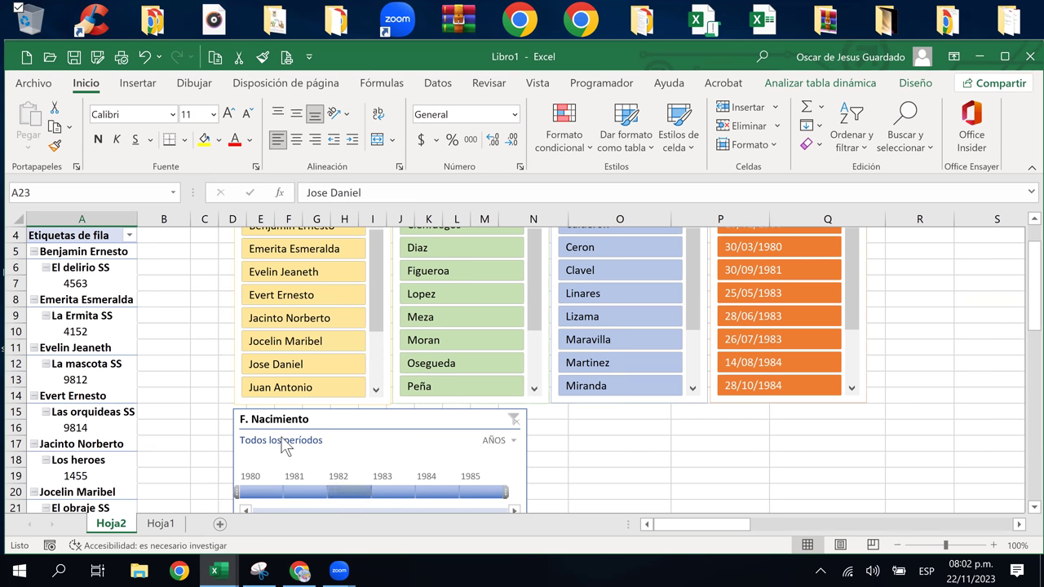
pyautogui.scroll(1, 326, 345)
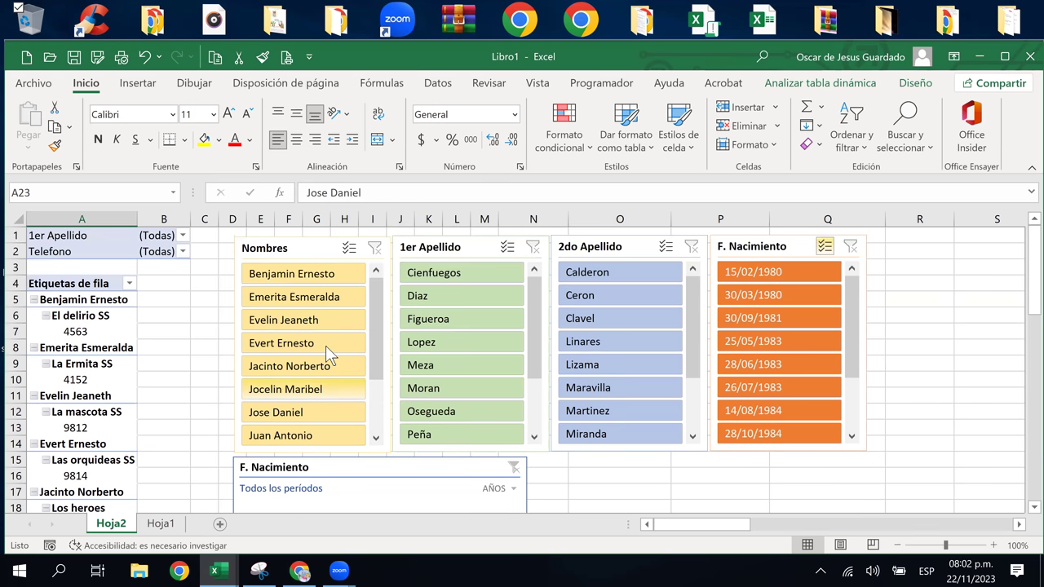
pyautogui.click(205, 282)
pyautogui.click(186, 330)
pyautogui.click(205, 300)
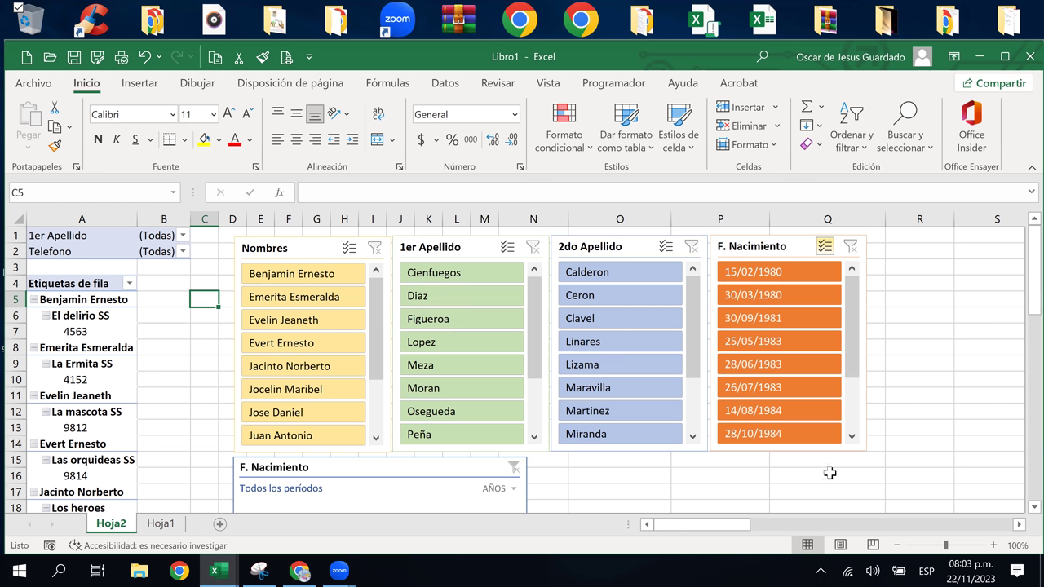
pyautogui.click(196, 272)
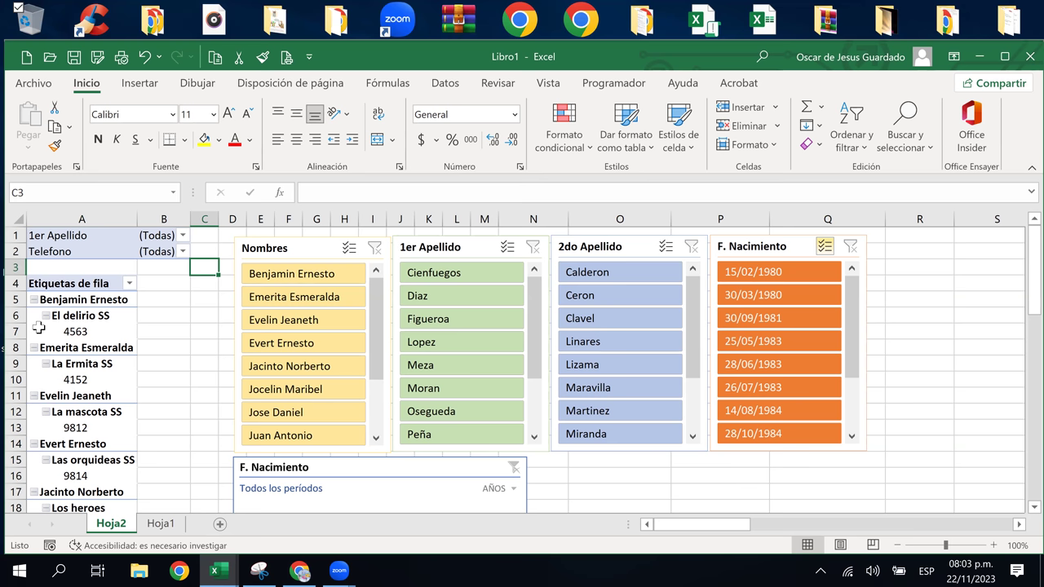
pyautogui.scroll(-1, 39, 328)
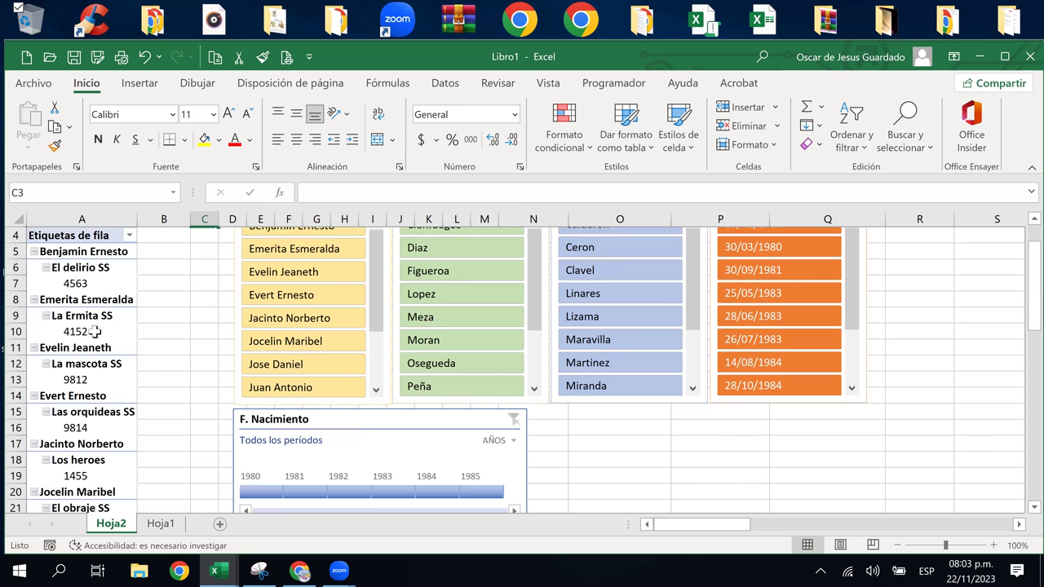
# - Zoom the sheet out to 70% and select a few cells near the pivot table
pyautogui.scroll(-1, 96, 331)
pyautogui.scroll(1, 95, 331)
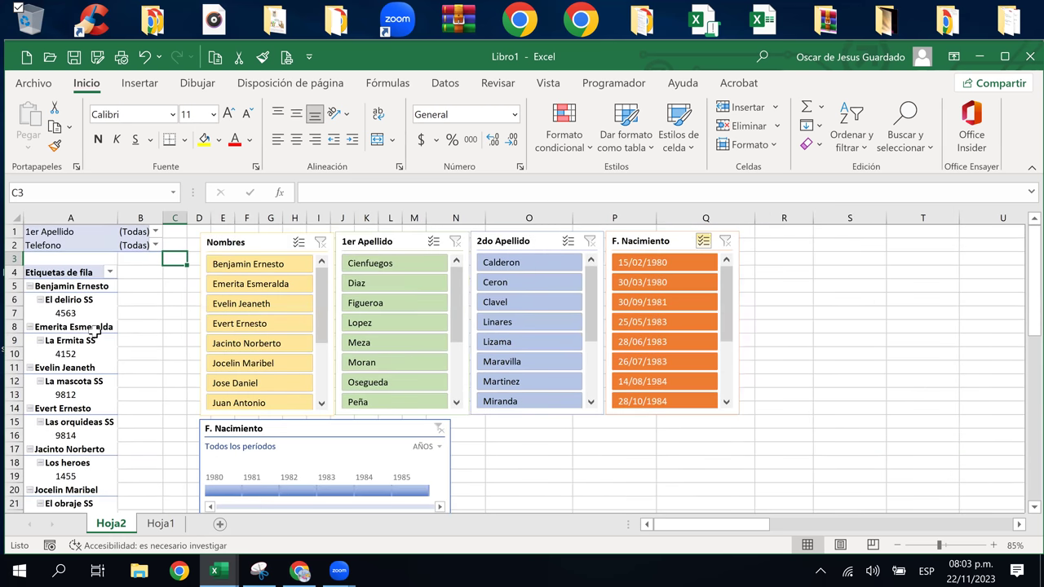
pyautogui.scroll(-1, 96, 331)
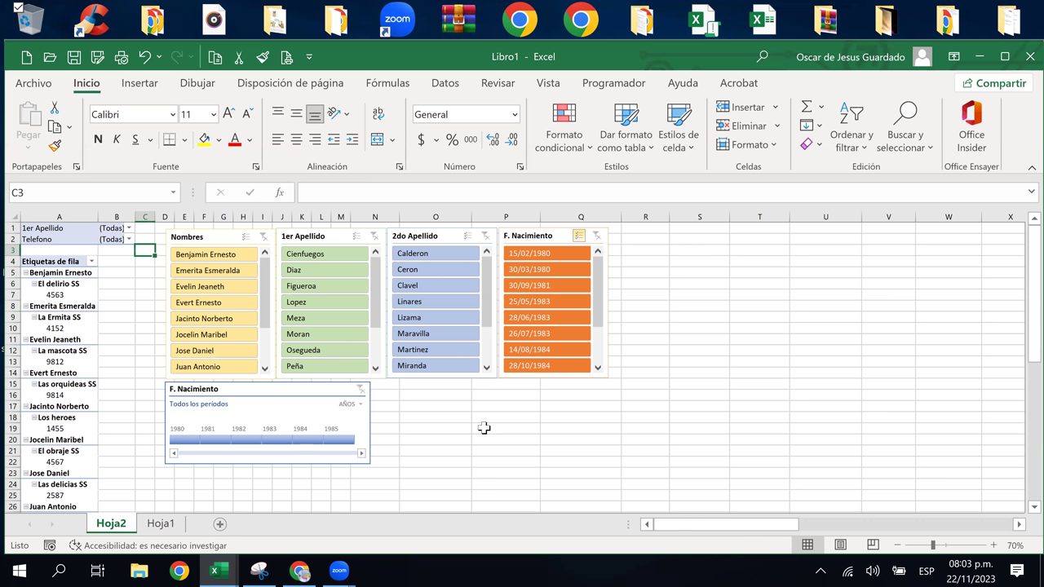
pyautogui.click(438, 405)
pyautogui.click(460, 440)
pyautogui.click(447, 404)
pyautogui.click(443, 429)
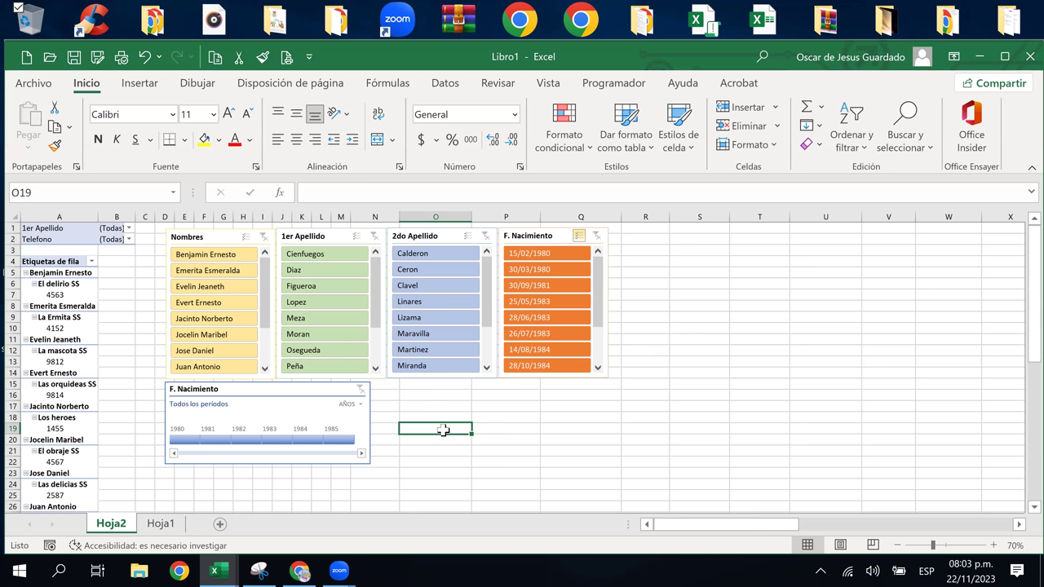
pyautogui.click(441, 405)
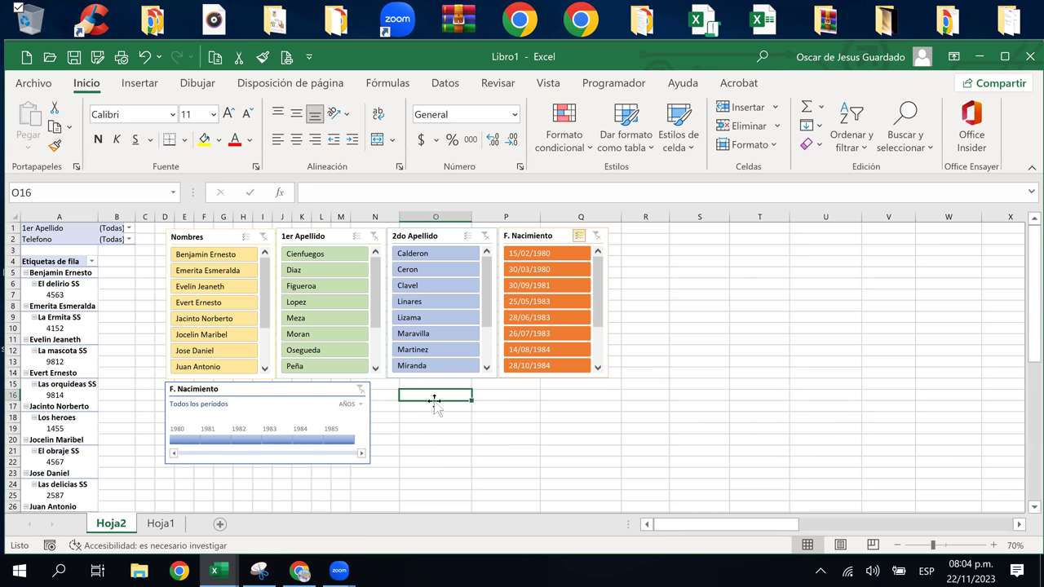
pyautogui.click(425, 396)
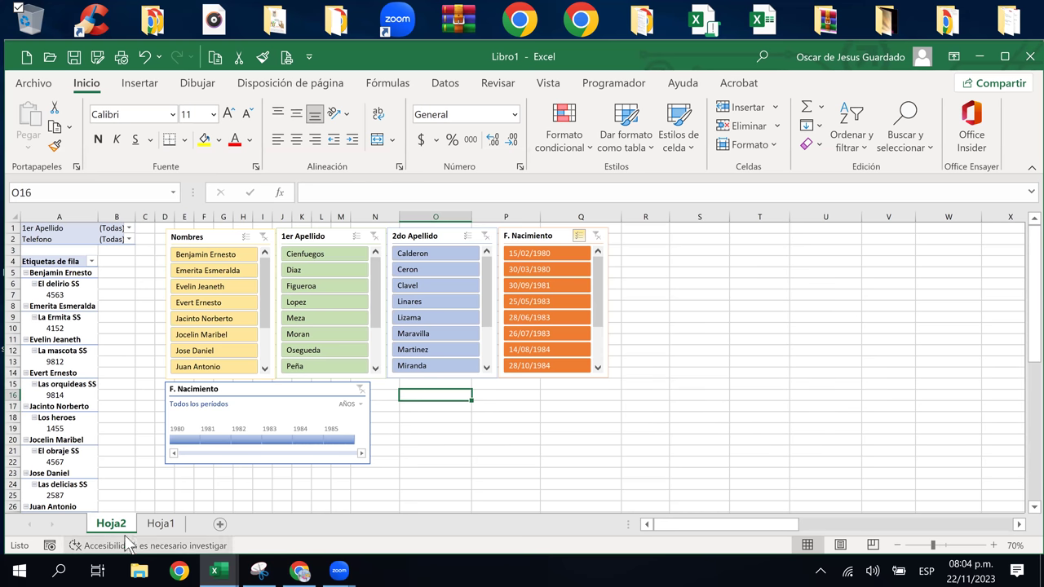
# - Switch to the Hoja1 sheet and select cells in its source data table
pyautogui.click(160, 526)
pyautogui.click(596, 413)
pyautogui.click(596, 352)
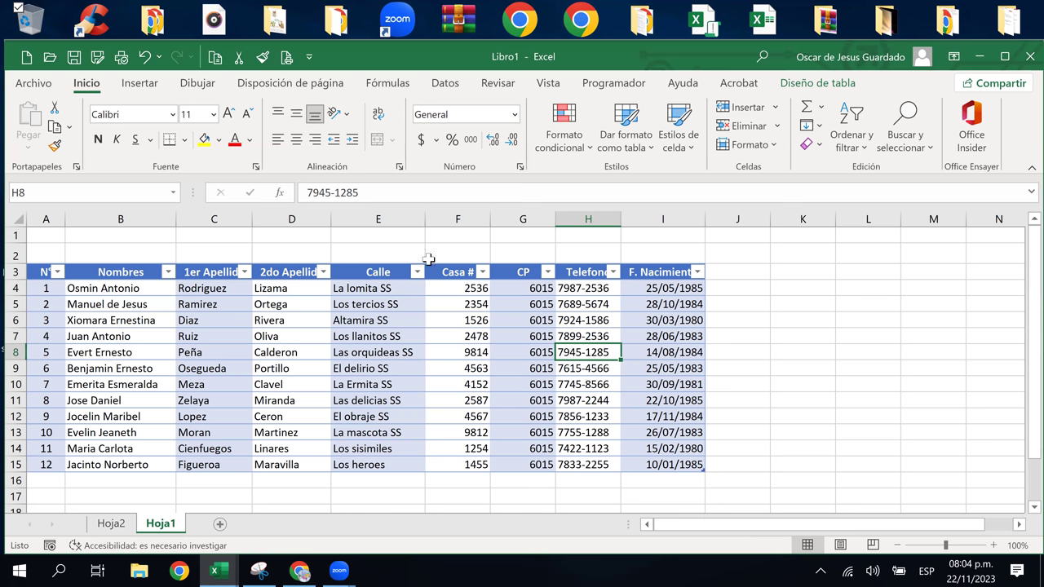
pyautogui.click(433, 254)
pyautogui.click(525, 236)
pyautogui.click(578, 247)
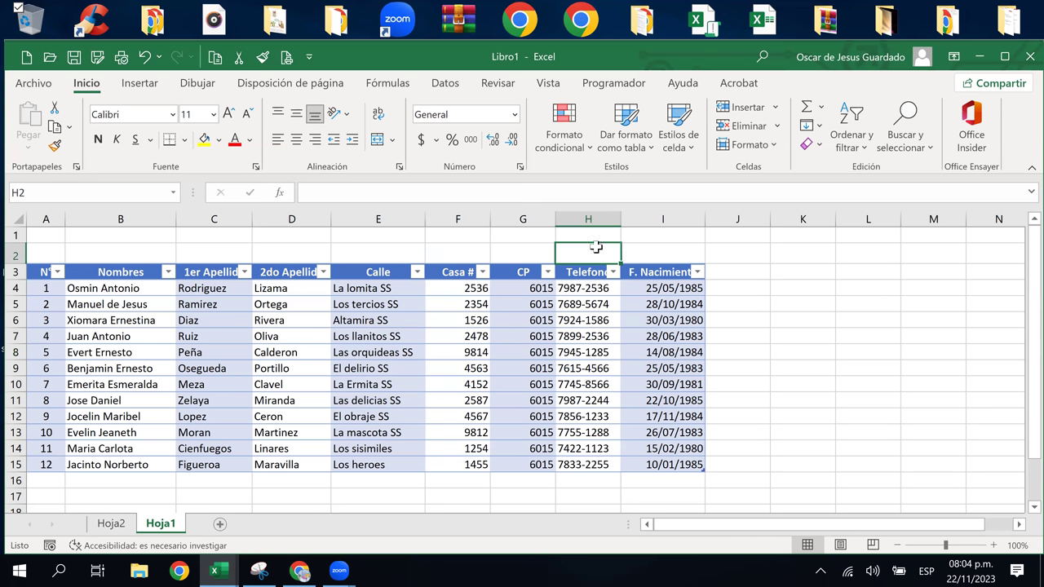
pyautogui.click(662, 246)
pyautogui.click(544, 248)
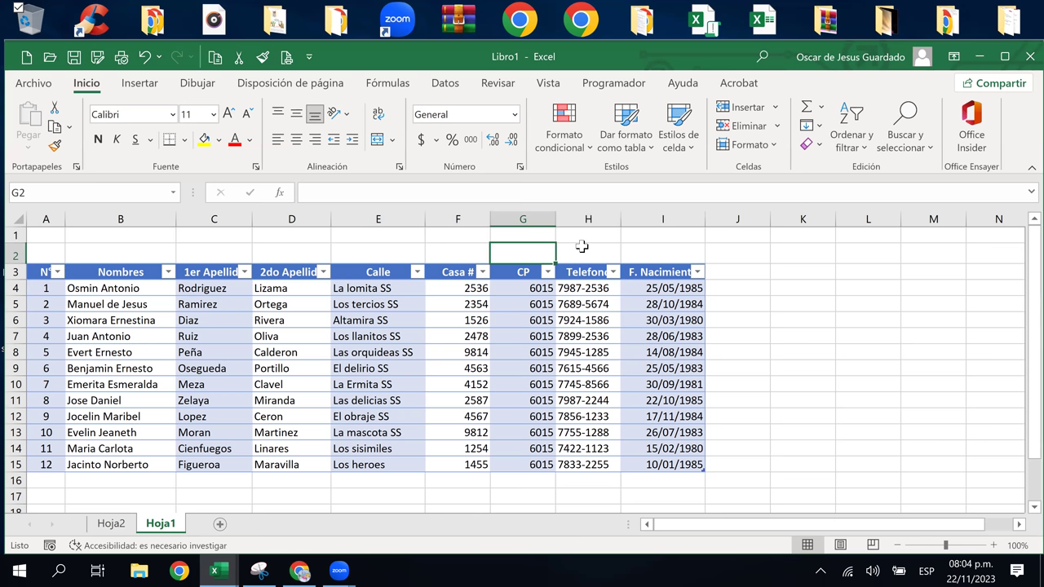
pyautogui.click(583, 249)
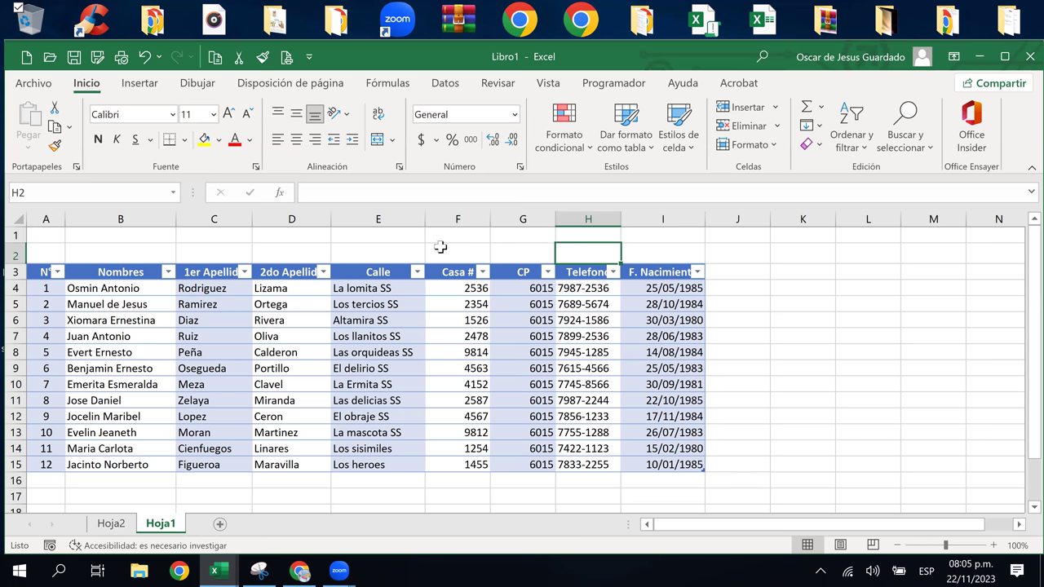
pyautogui.click(441, 247)
pyautogui.click(363, 236)
pyautogui.click(447, 259)
pyautogui.click(411, 250)
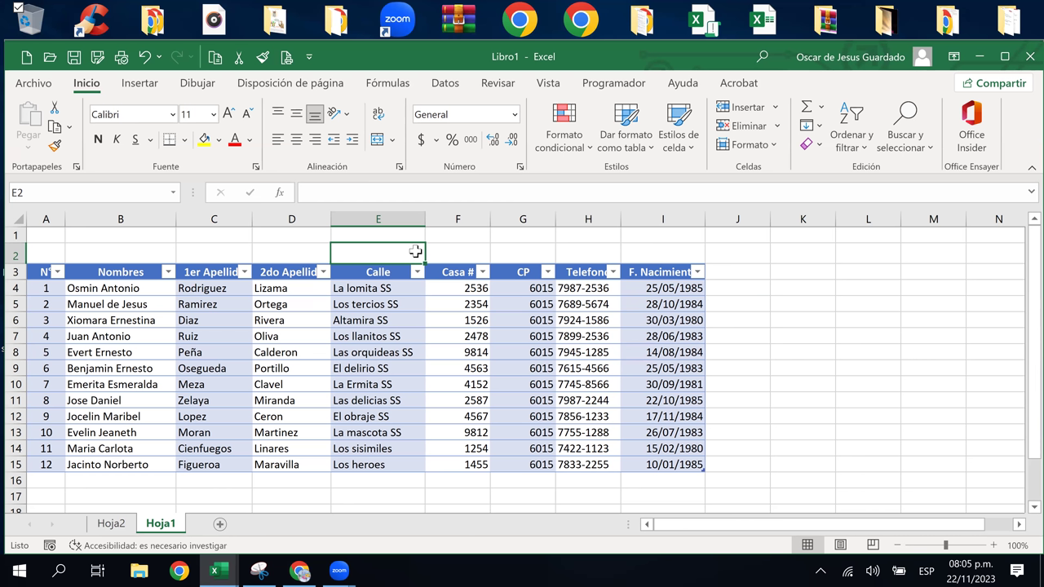
pyautogui.click(791, 321)
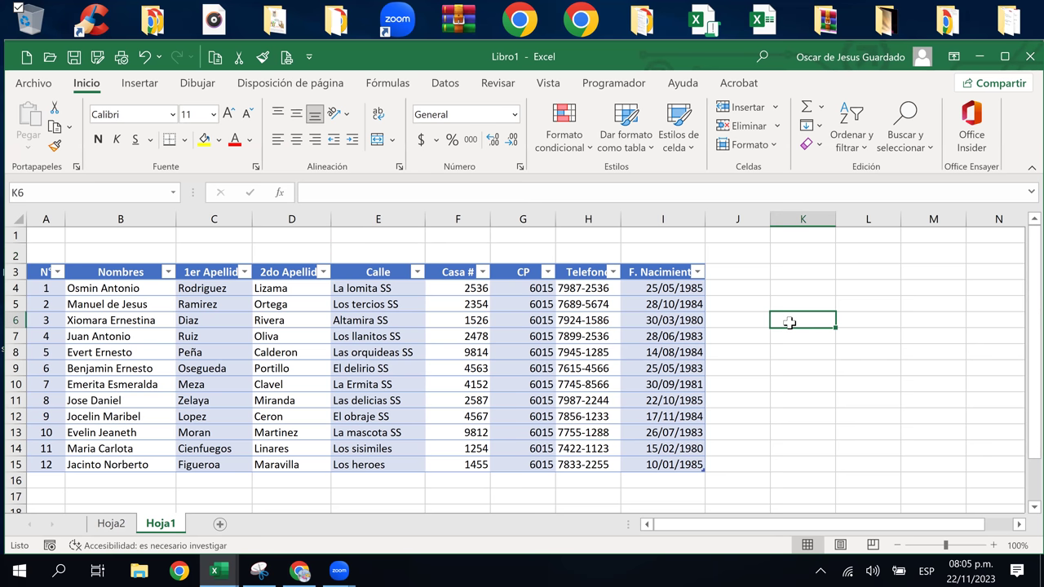
pyautogui.click(712, 257)
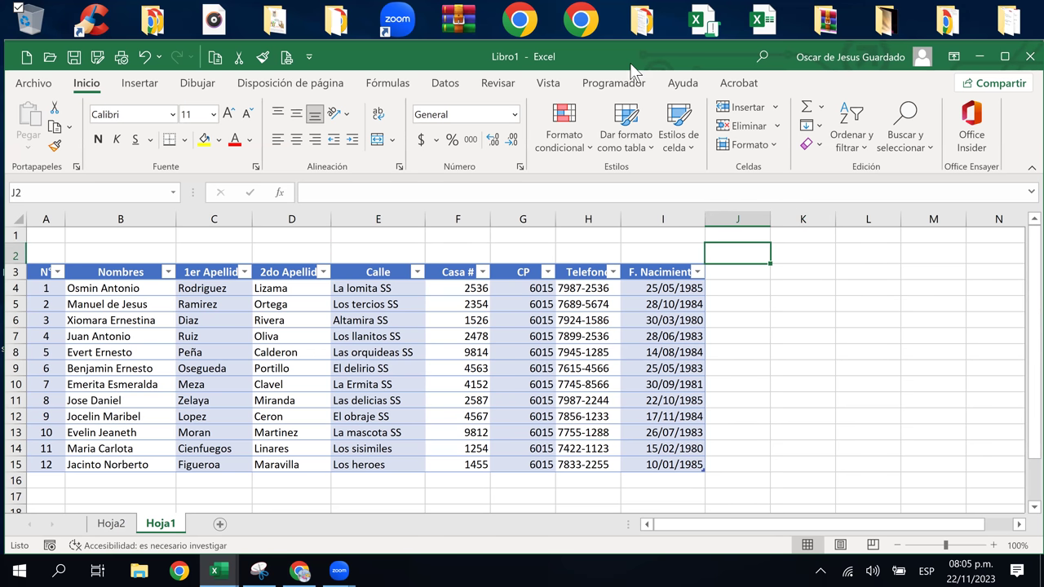